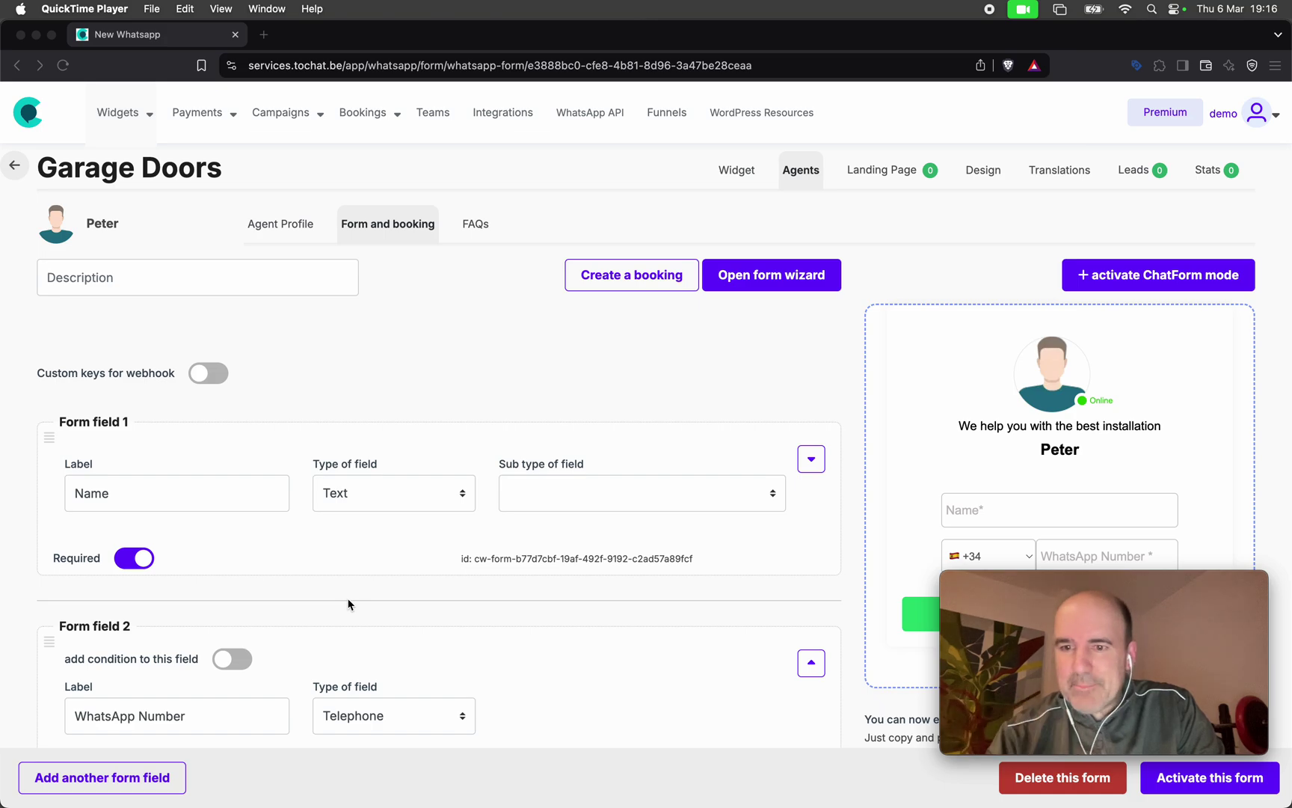
# Bring the browser forward and keep the recording app's webcam window above other windows.
pyautogui.click(125, 192)
pyautogui.tripleClick(169, 169)
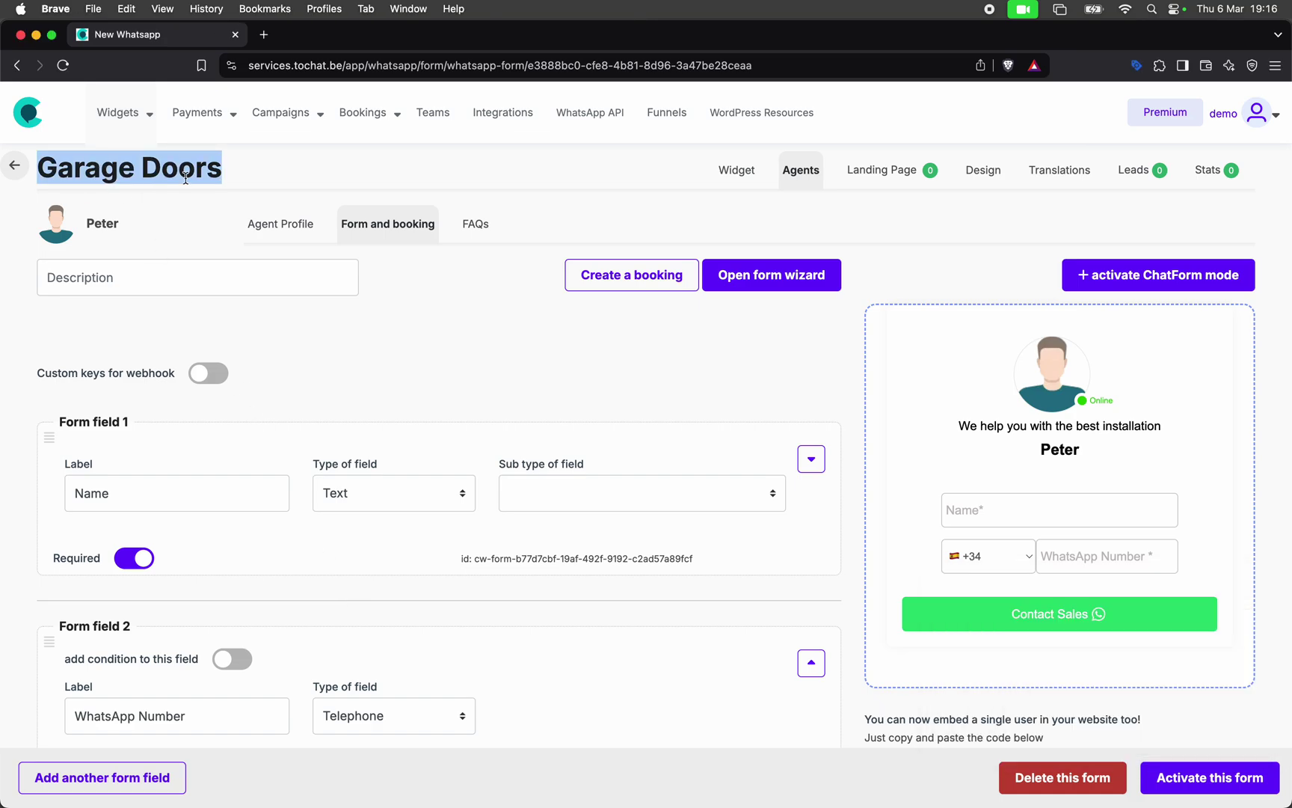
pyautogui.press('super+Tab')
pyautogui.click(228, 8)
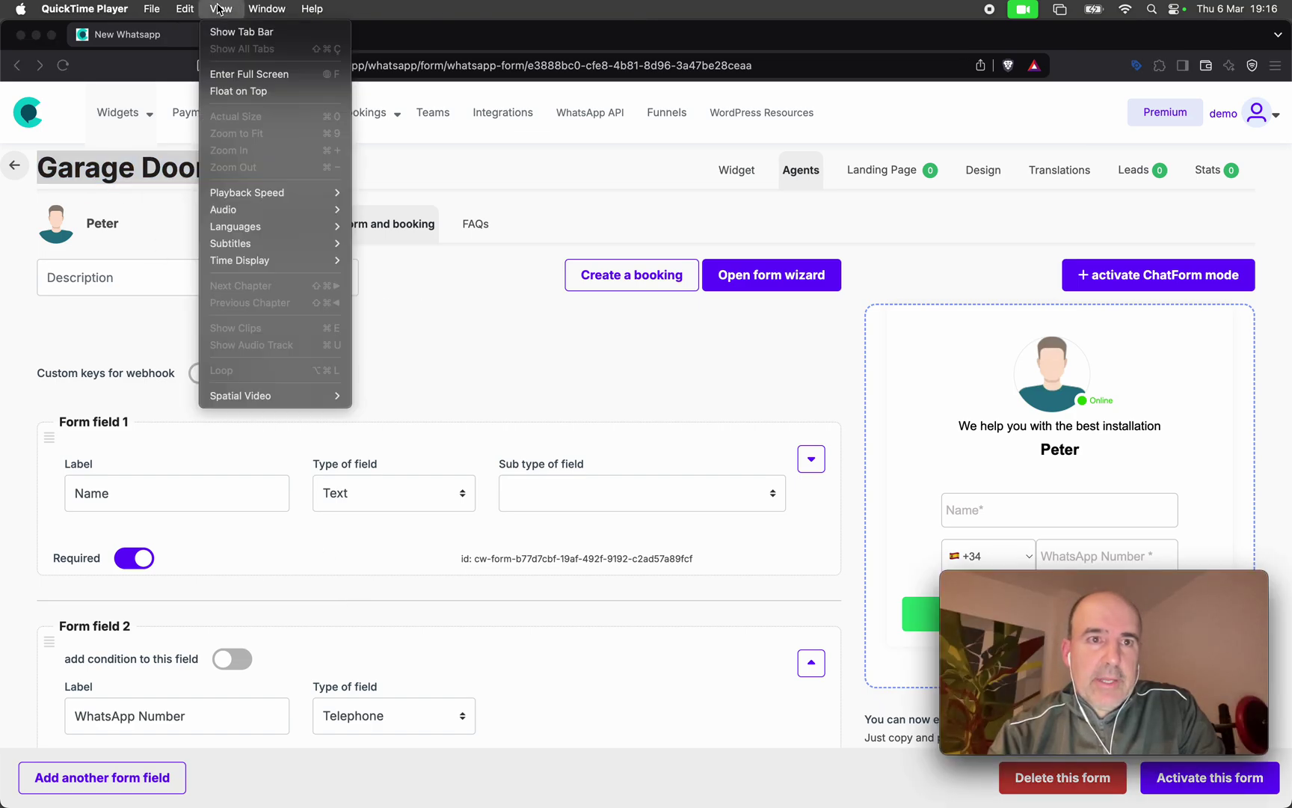
pyautogui.moveTo(291, 261)
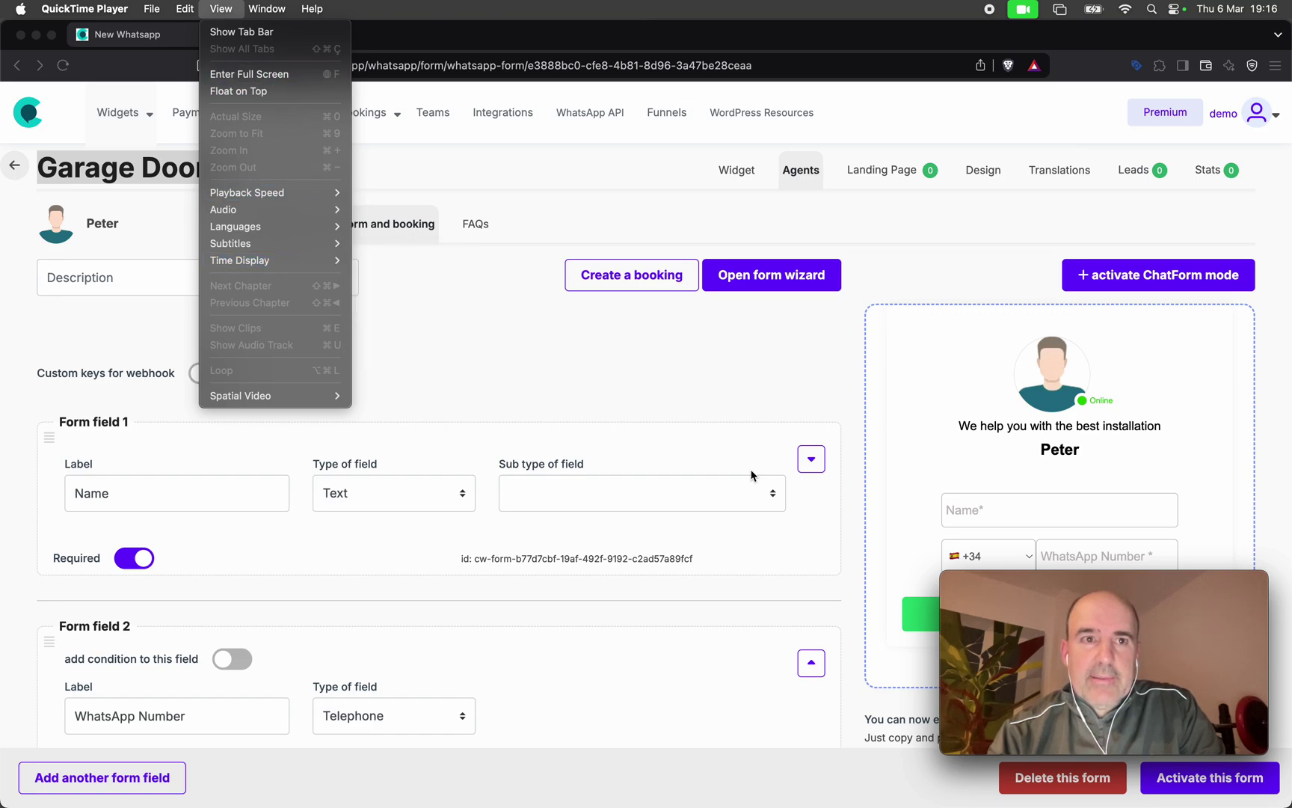
pyautogui.click(1080, 584)
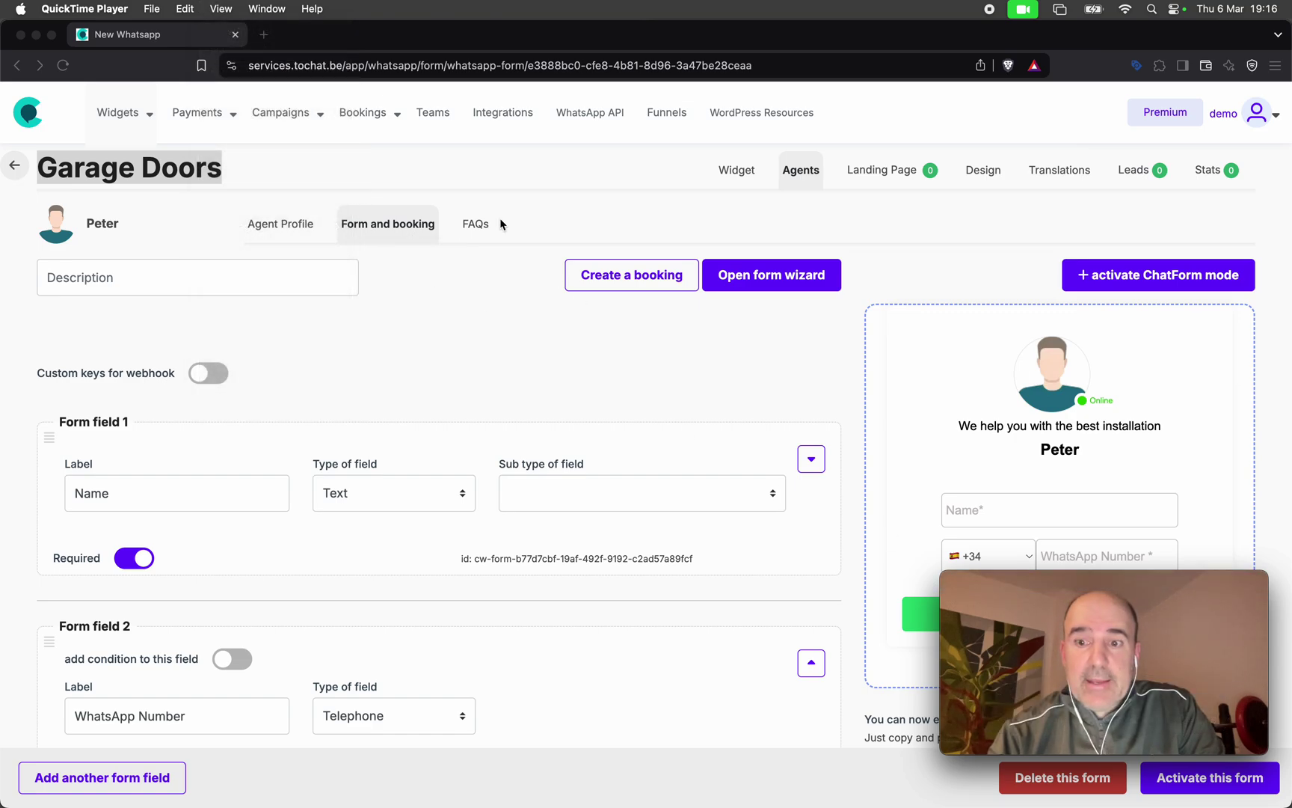
pyautogui.click(224, 10)
pyautogui.click(248, 90)
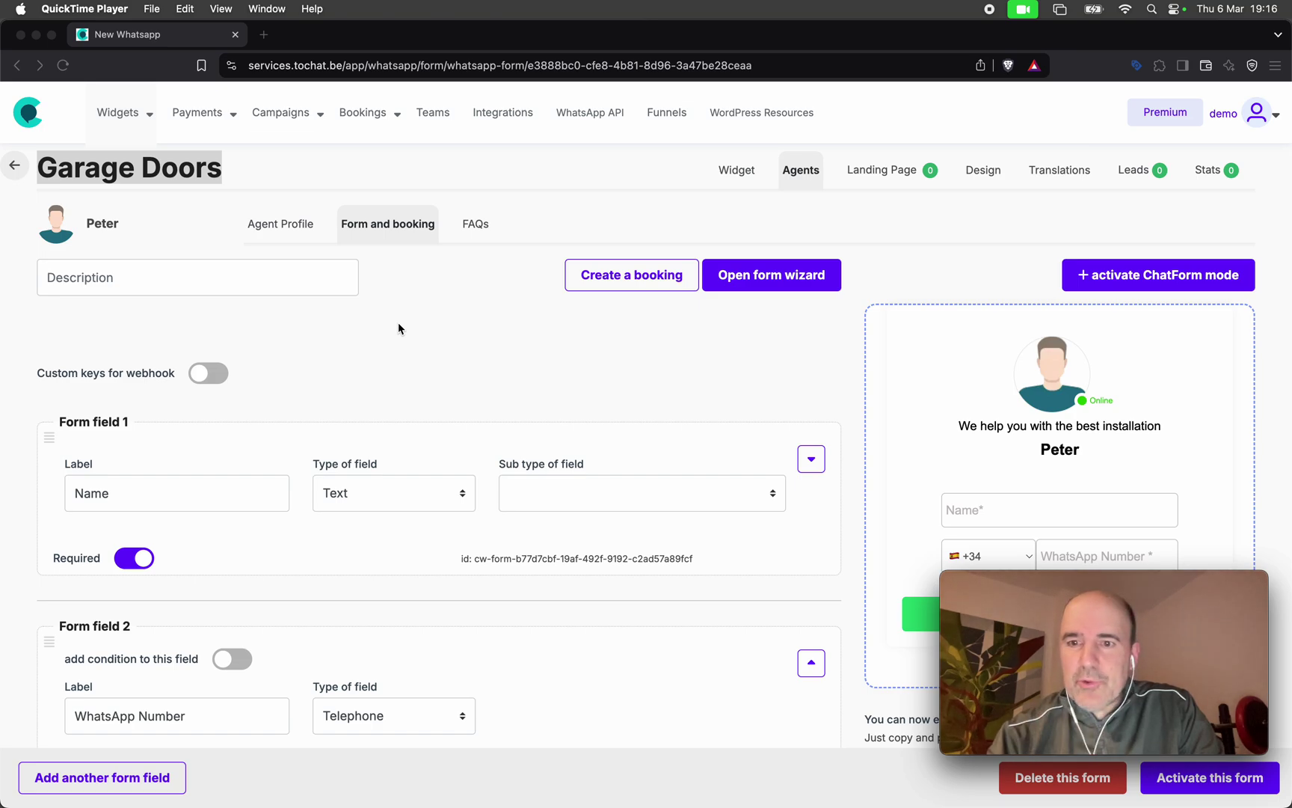
pyautogui.scroll(-5, 283, 321)
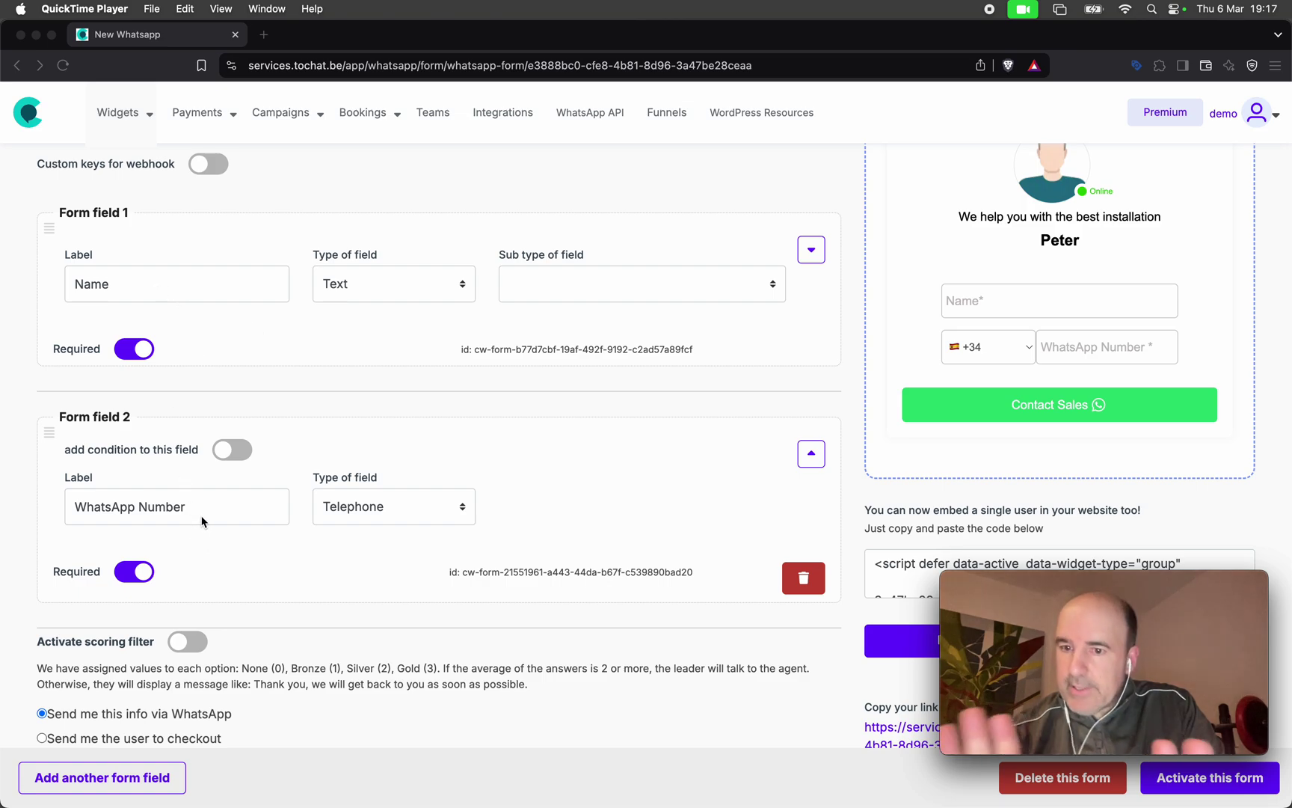
# Add a third field labelled 'zip code' of type zipcode with USA validation.
pyautogui.click(176, 778)
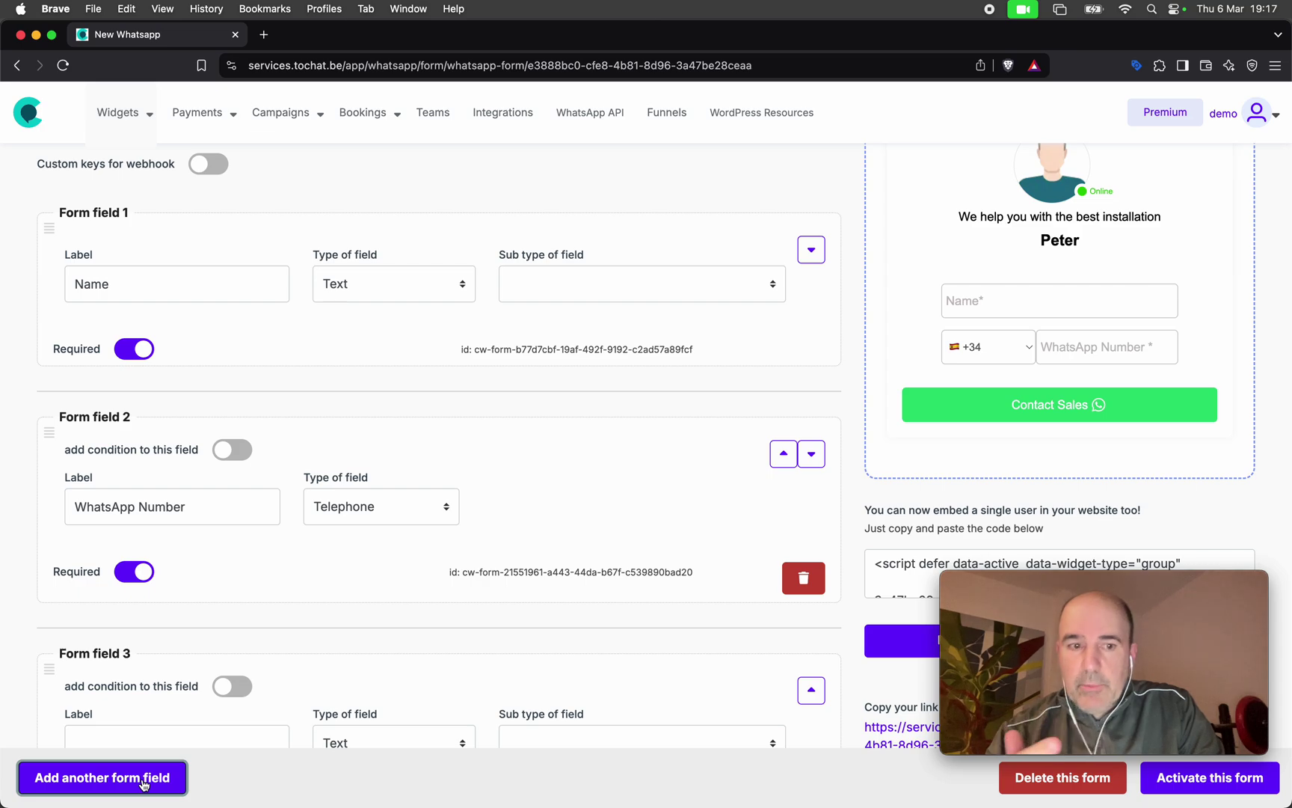
pyautogui.scroll(-5, 159, 621)
pyautogui.click(131, 349)
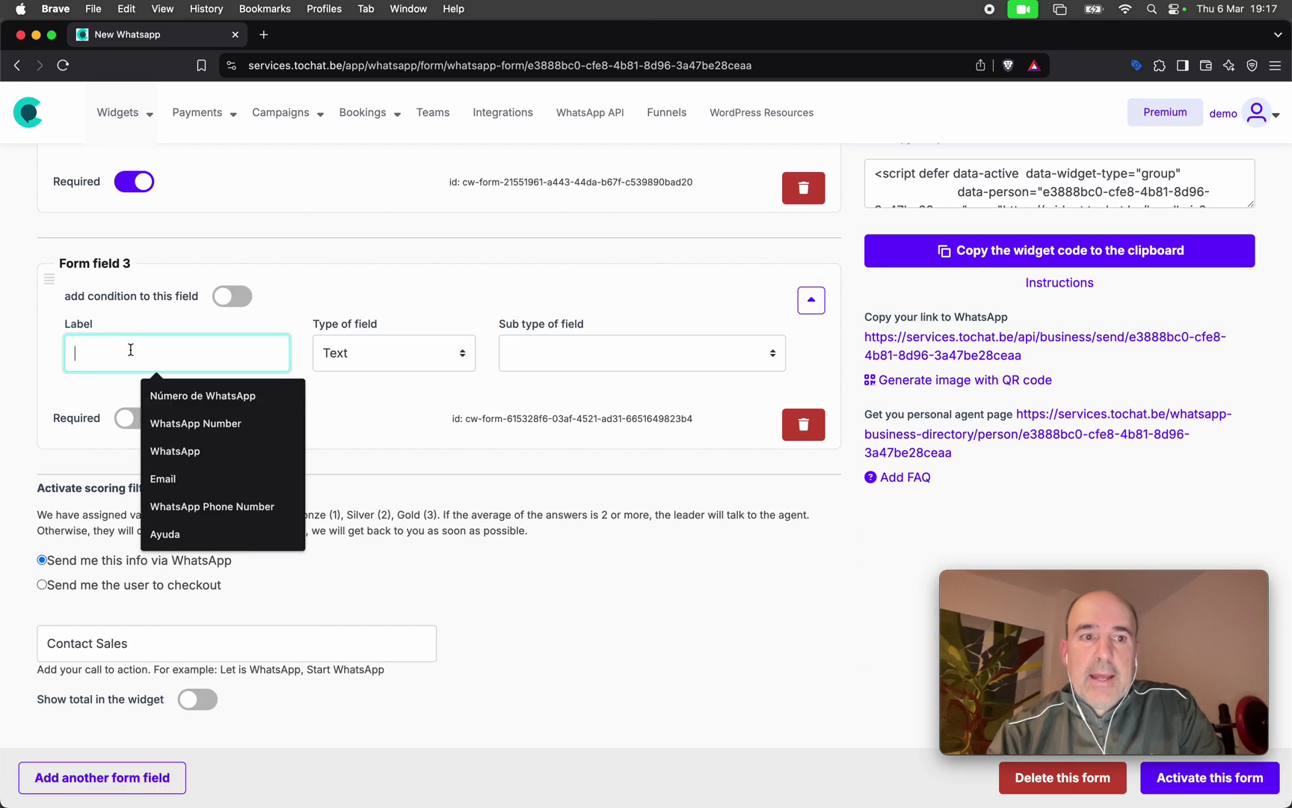
pyautogui.write('zip code')
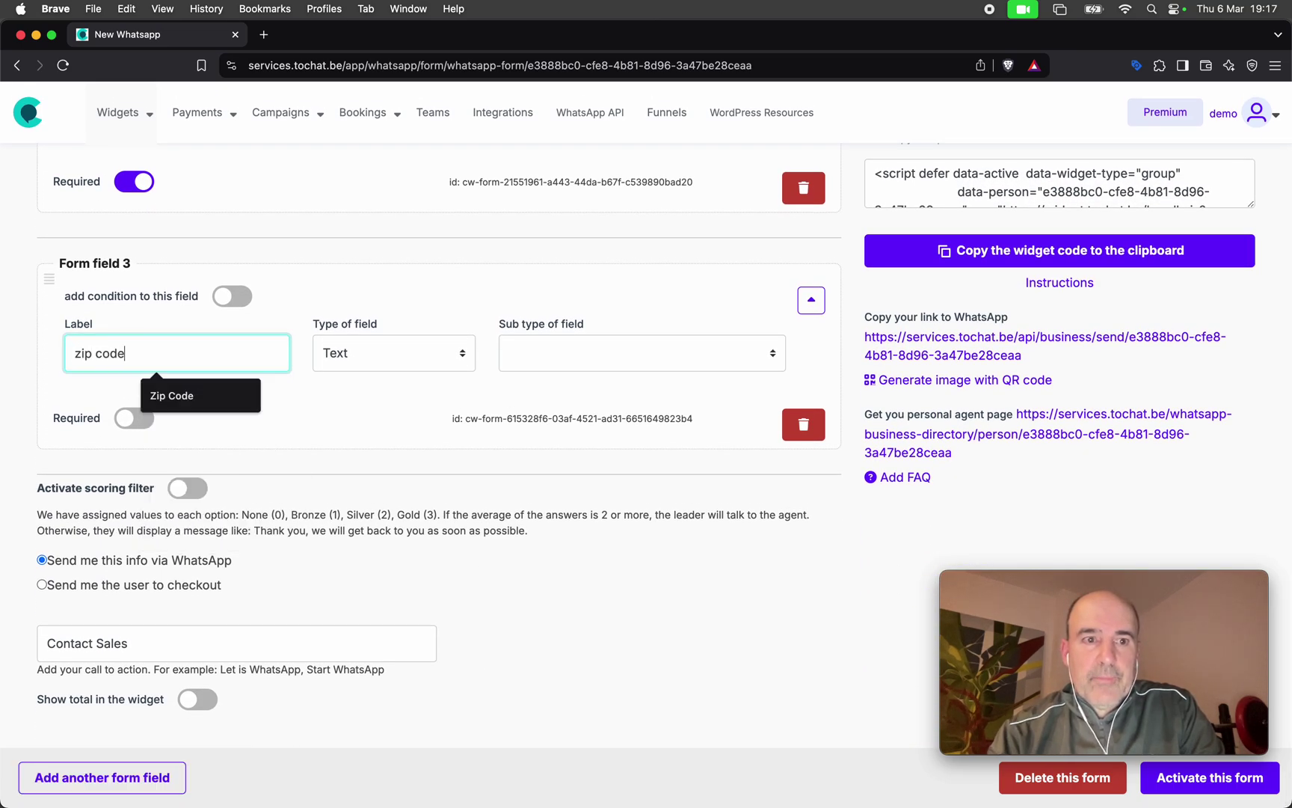
pyautogui.click(387, 355)
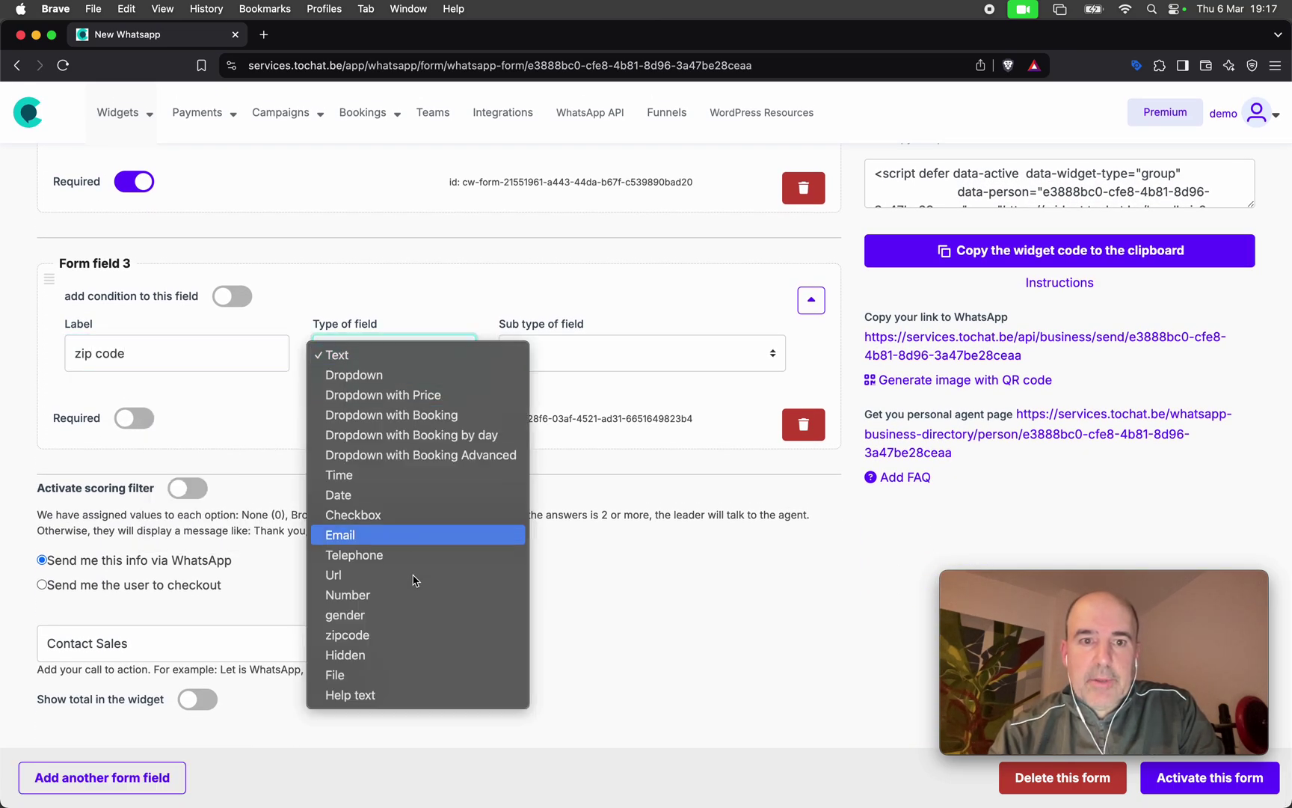
pyautogui.click(430, 636)
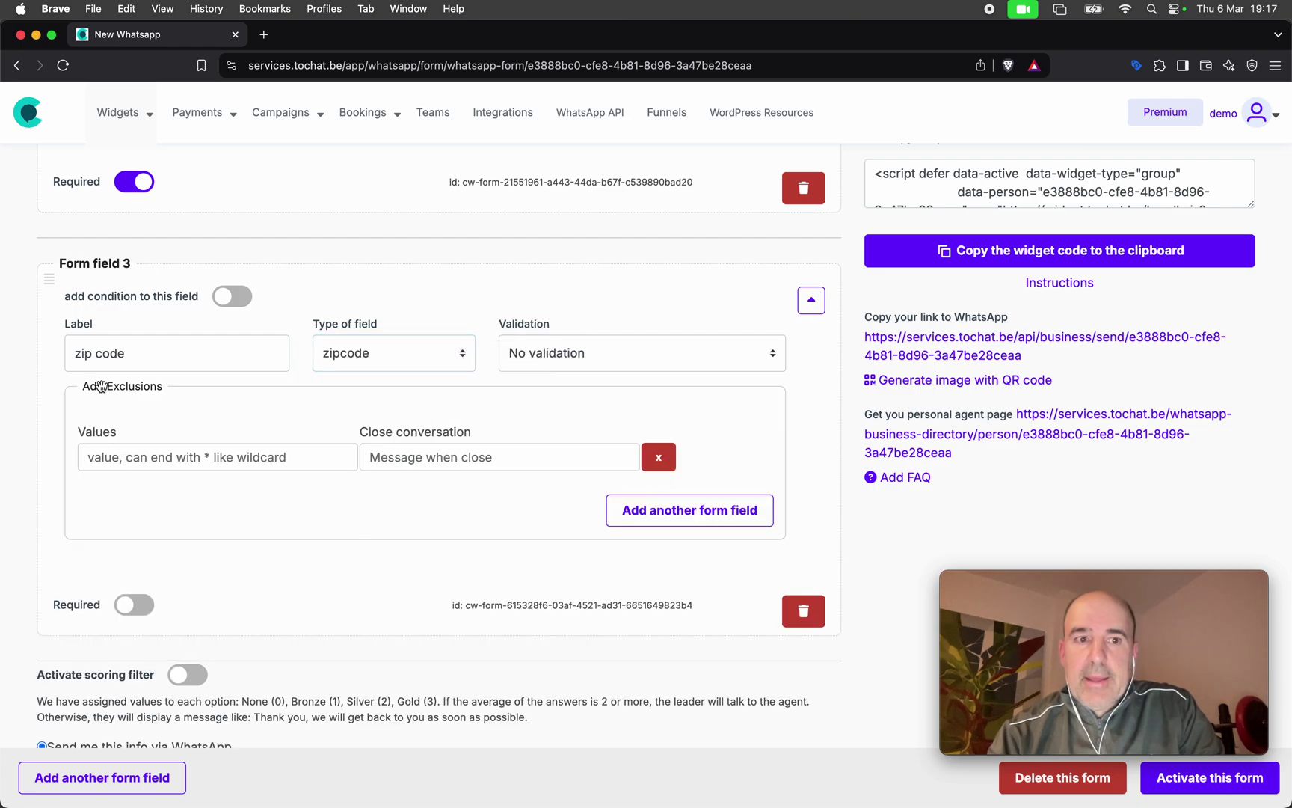
pyautogui.doubleClick(134, 386)
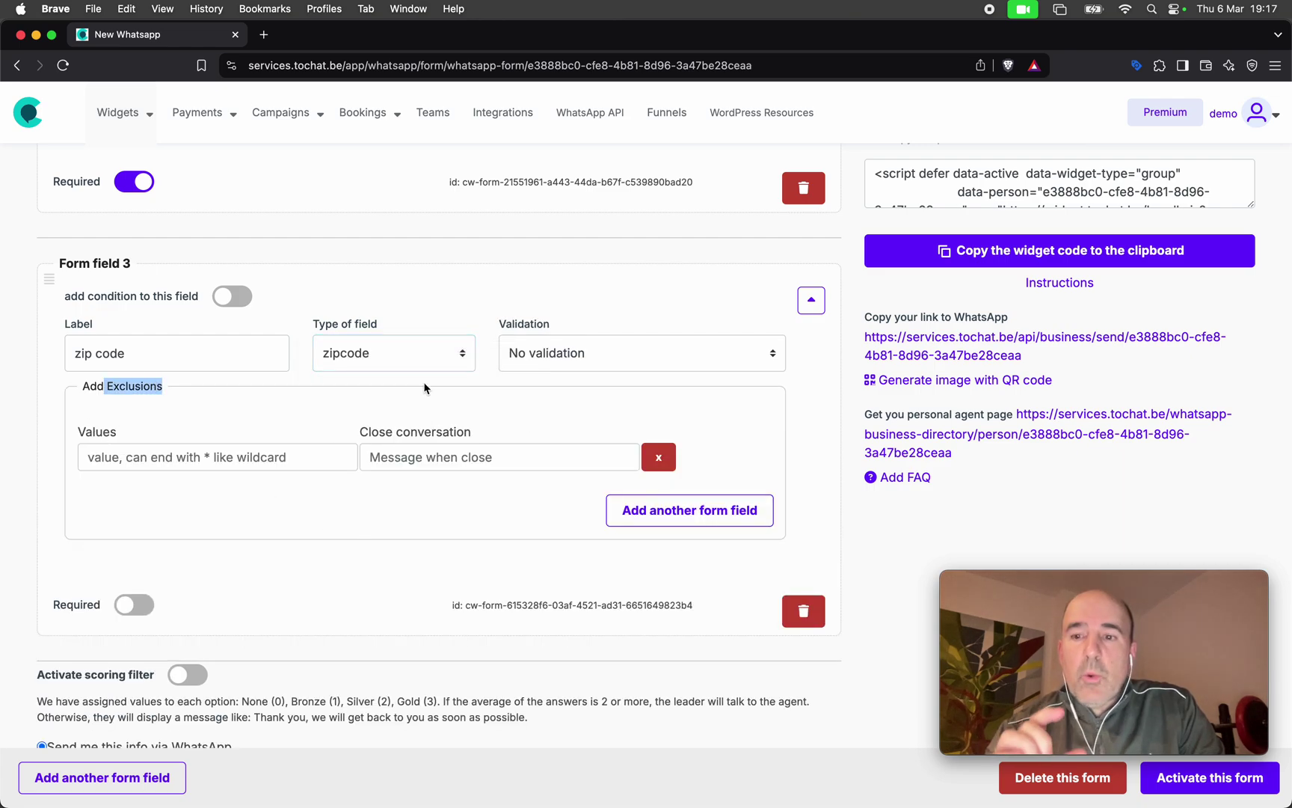
pyautogui.click(551, 357)
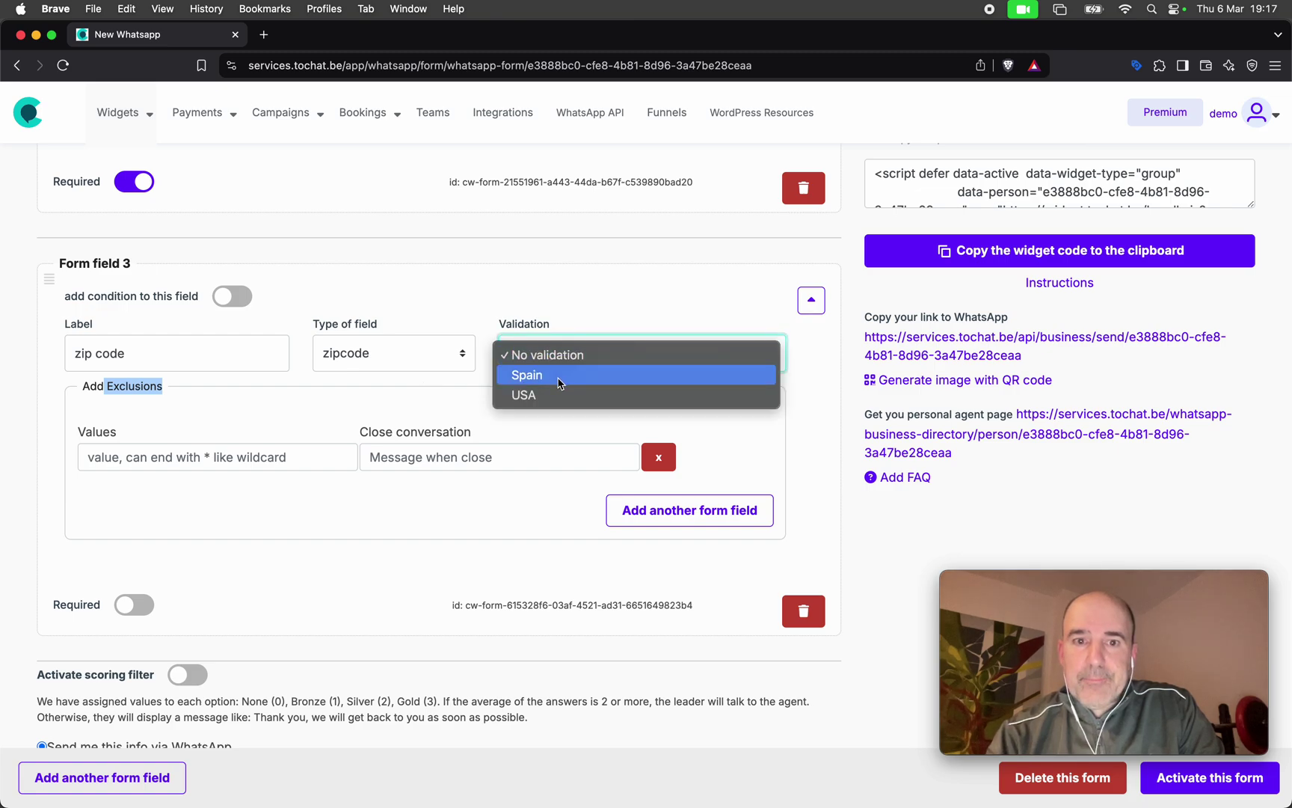
pyautogui.click(561, 398)
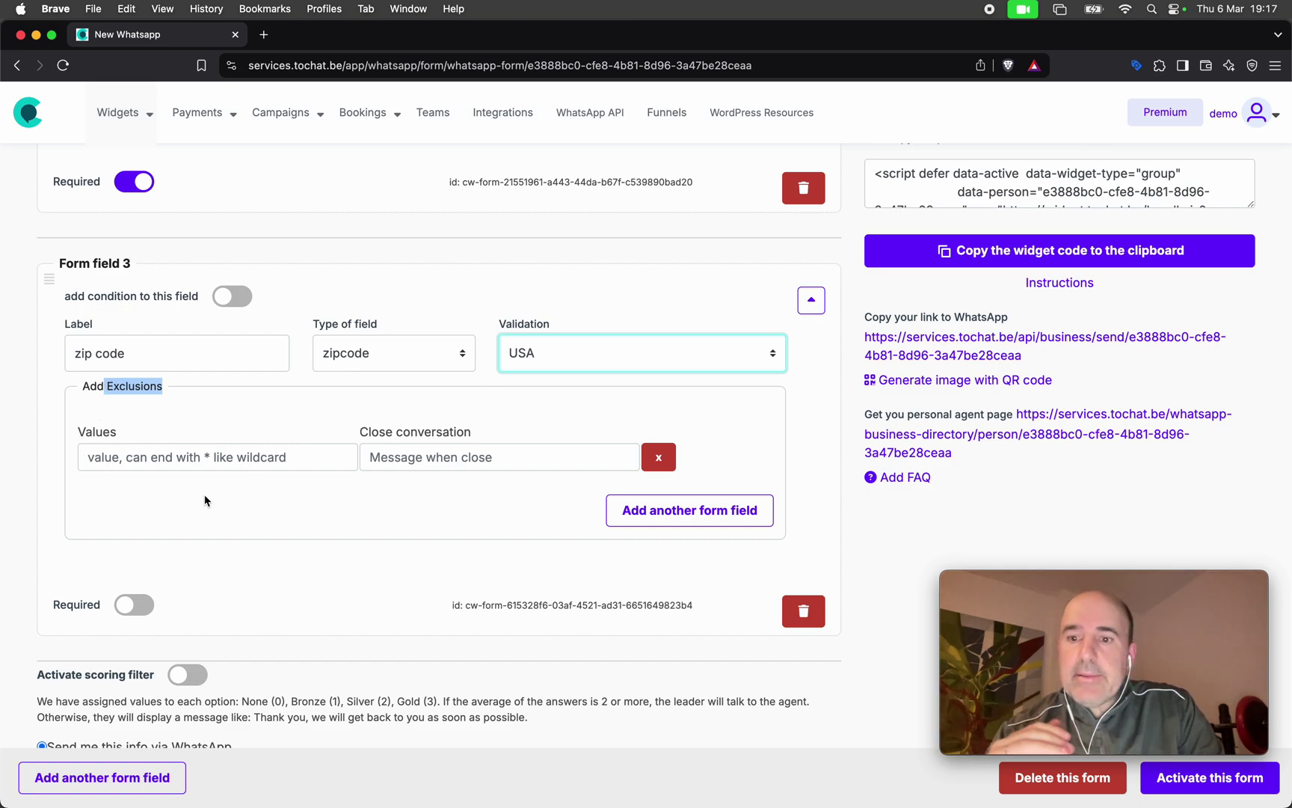
# Enter 28* as the first excluded zip code and add an empty second exclusion row.
pyautogui.click(187, 455)
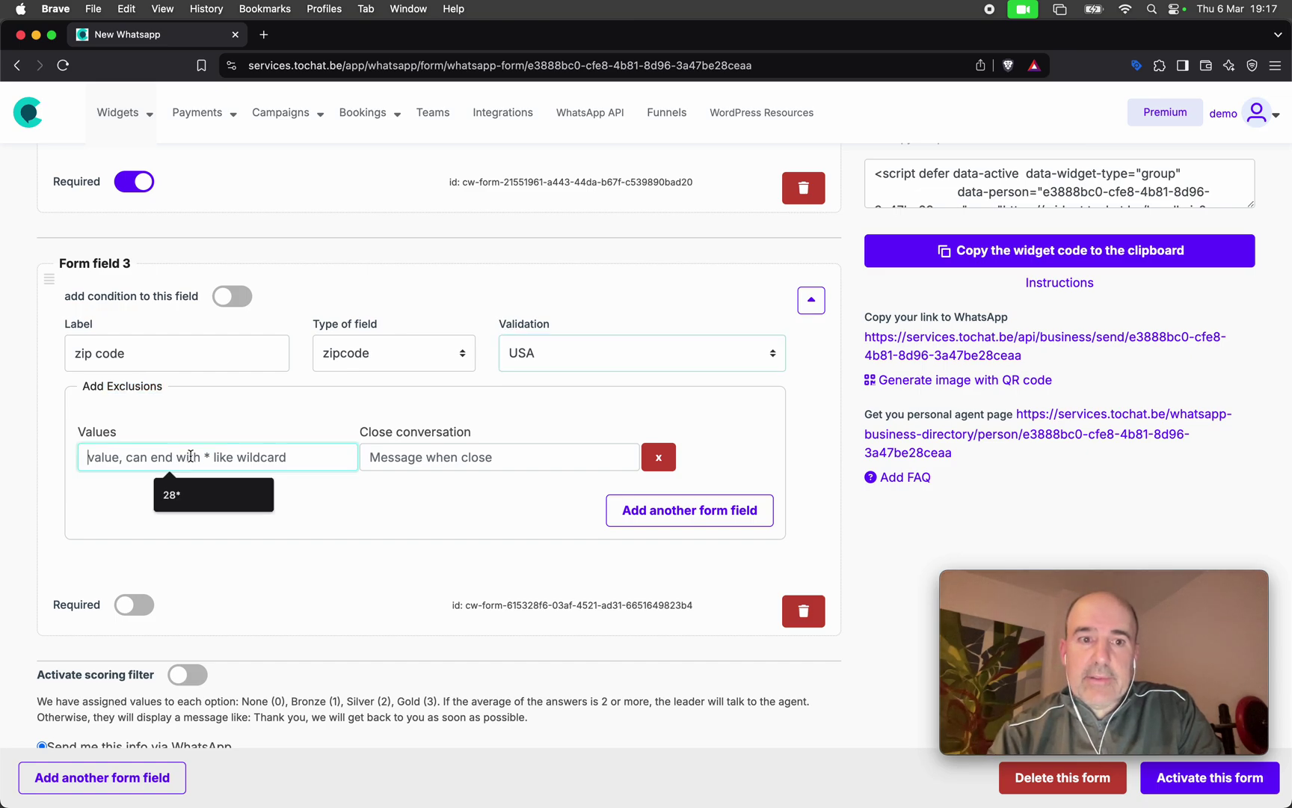
pyautogui.write('28*')
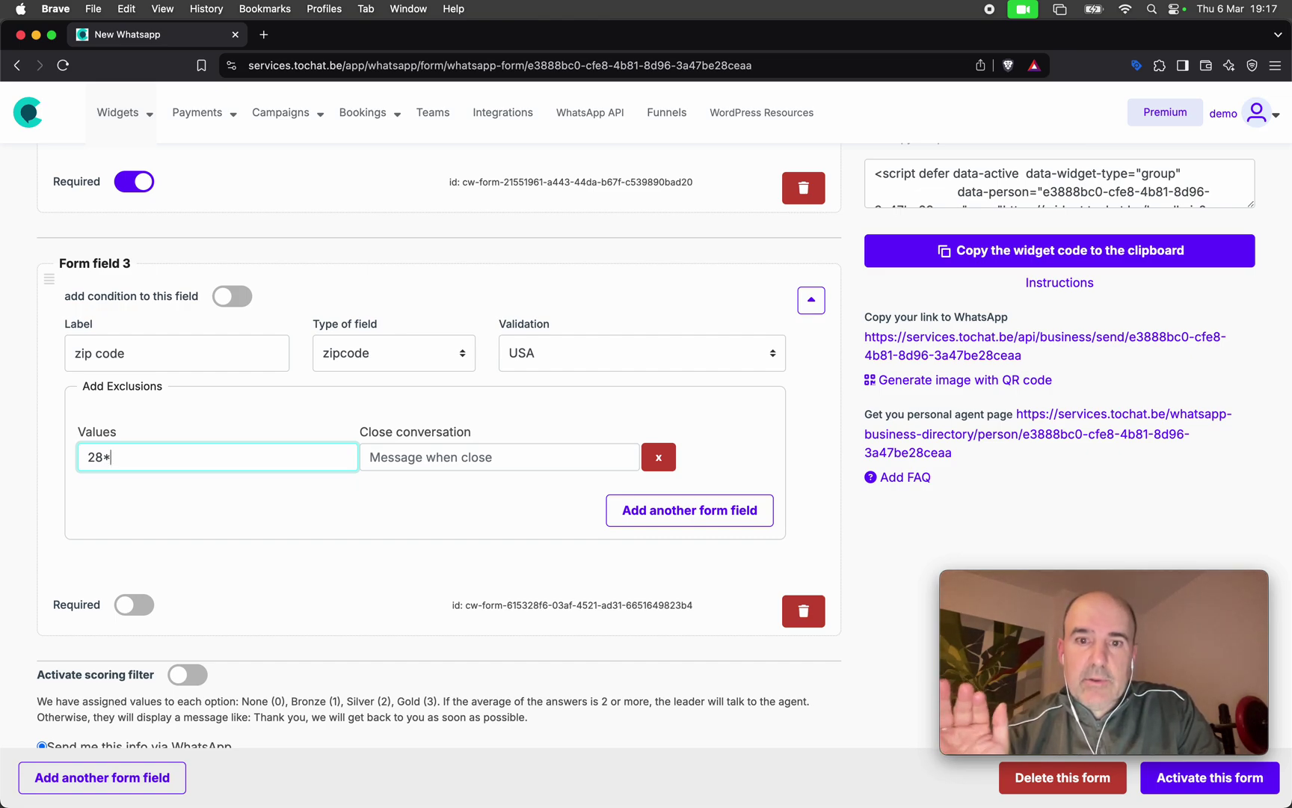
pyautogui.click(643, 511)
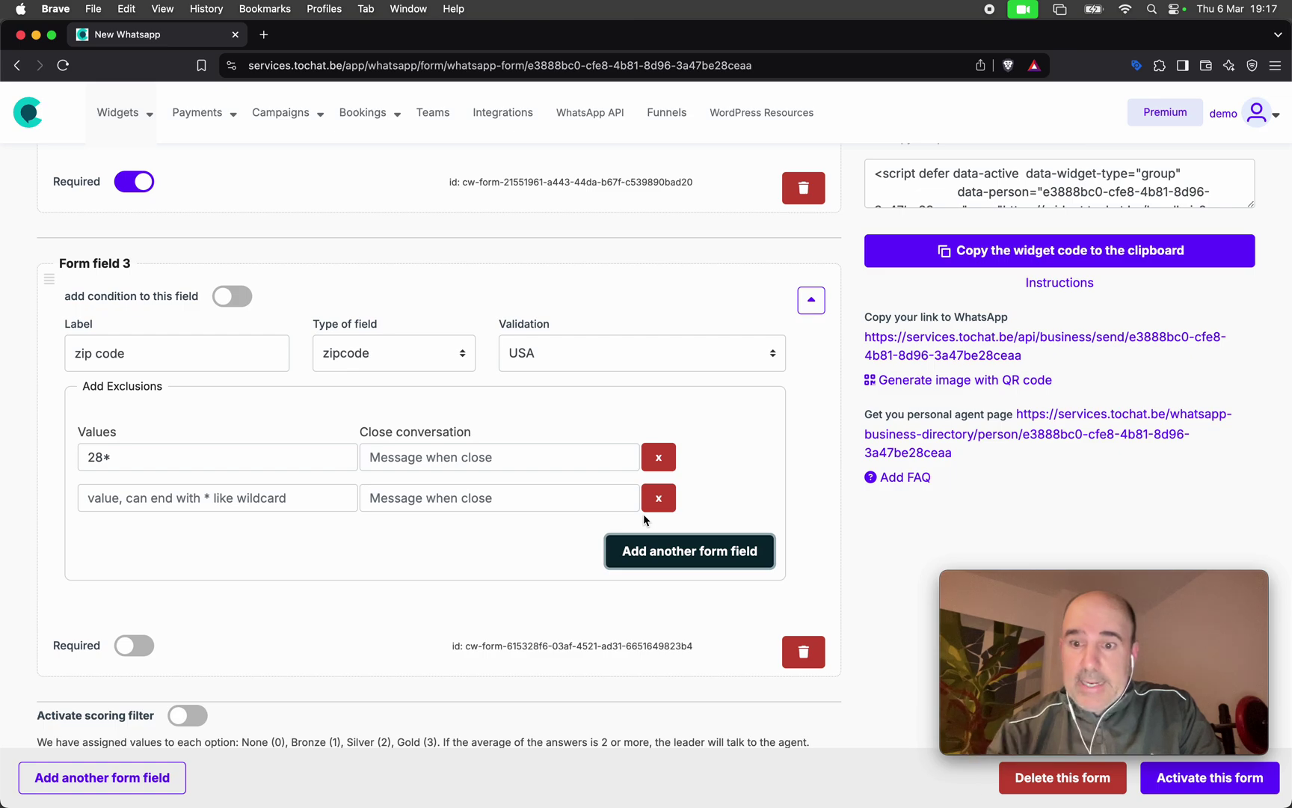
pyautogui.click(444, 453)
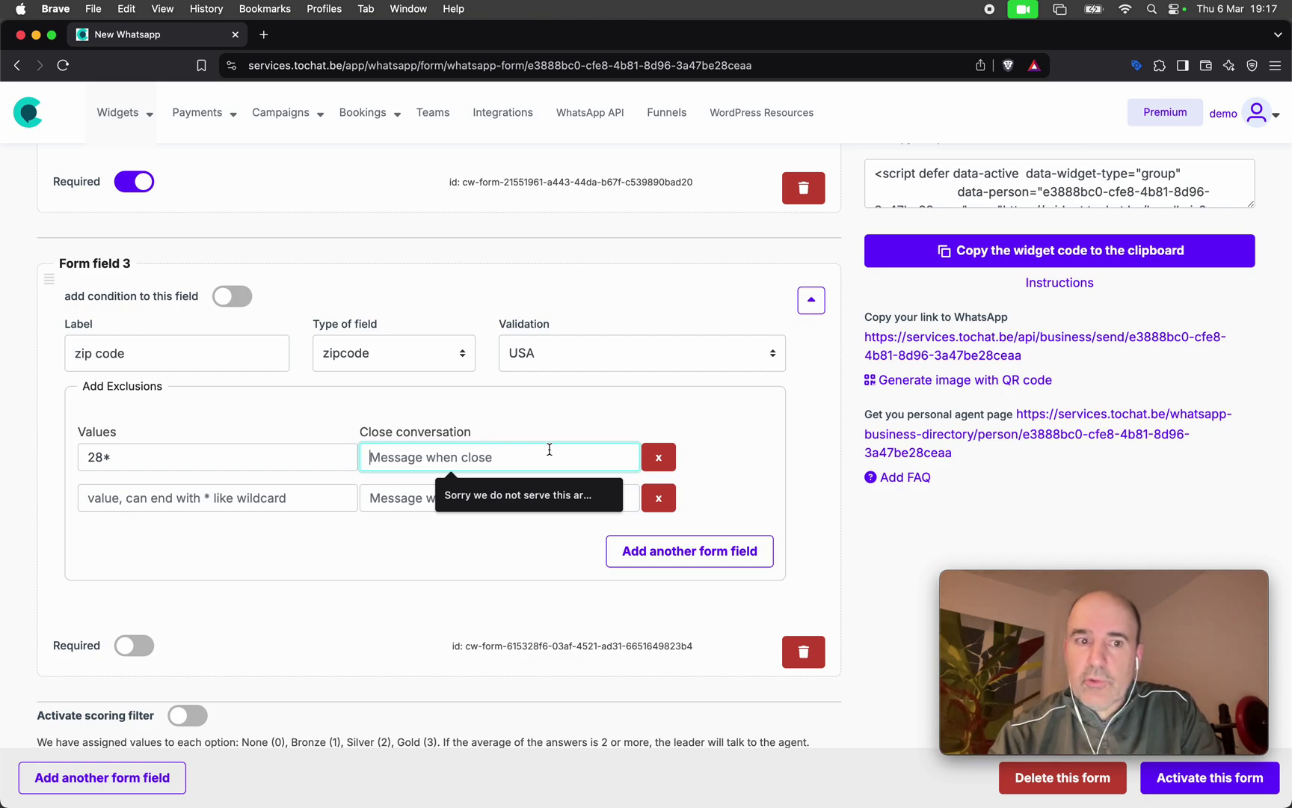
pyautogui.click(310, 437)
pyautogui.click(263, 507)
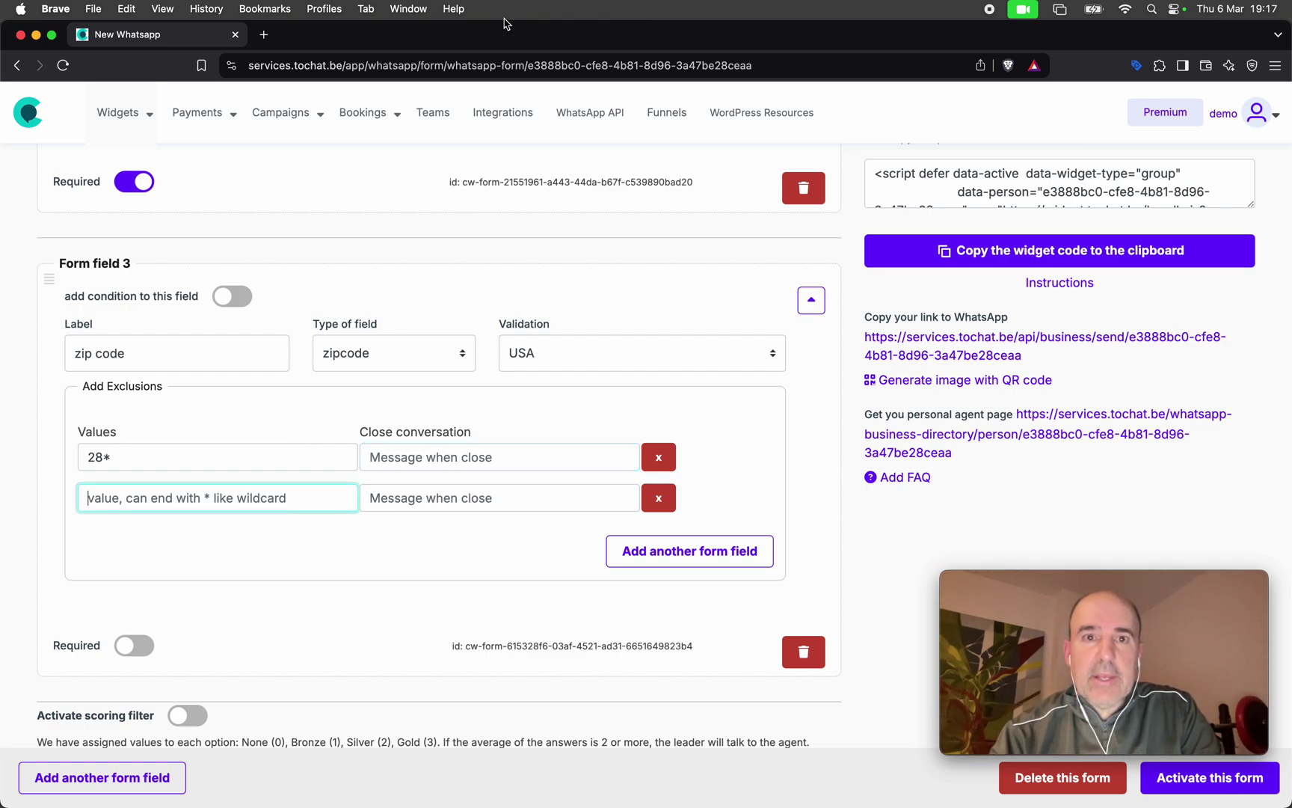
# Search 'florida zip code' in a new tab and open codigo-postal.co's Florida ZIP page.
pyautogui.click(264, 34)
pyautogui.write('fklore')
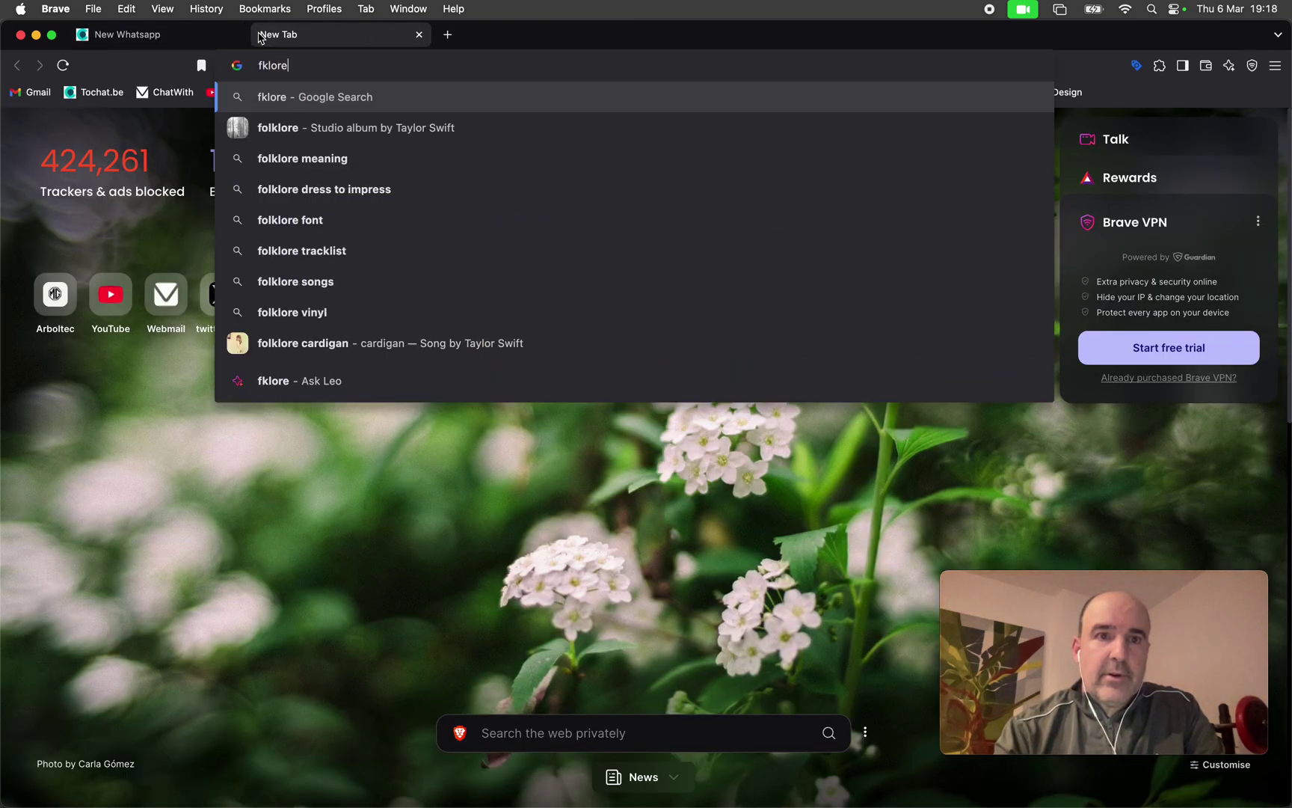
pyautogui.press('BackSpace')
pyautogui.press('BackSpace')
pyautogui.press('BackSpace')
pyautogui.press('BackSpace')
pyautogui.press('BackSpace')
pyautogui.write('lorida zip code')
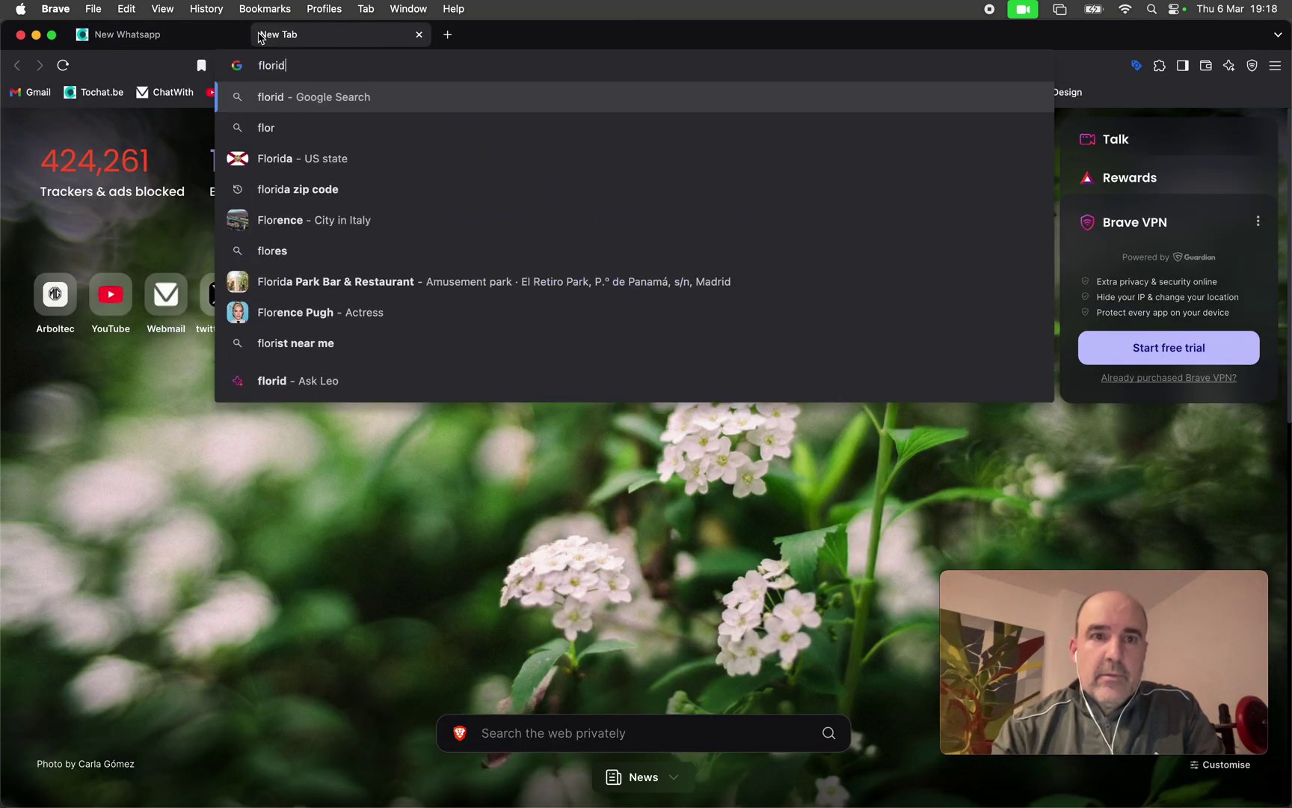
pyautogui.press('Return')
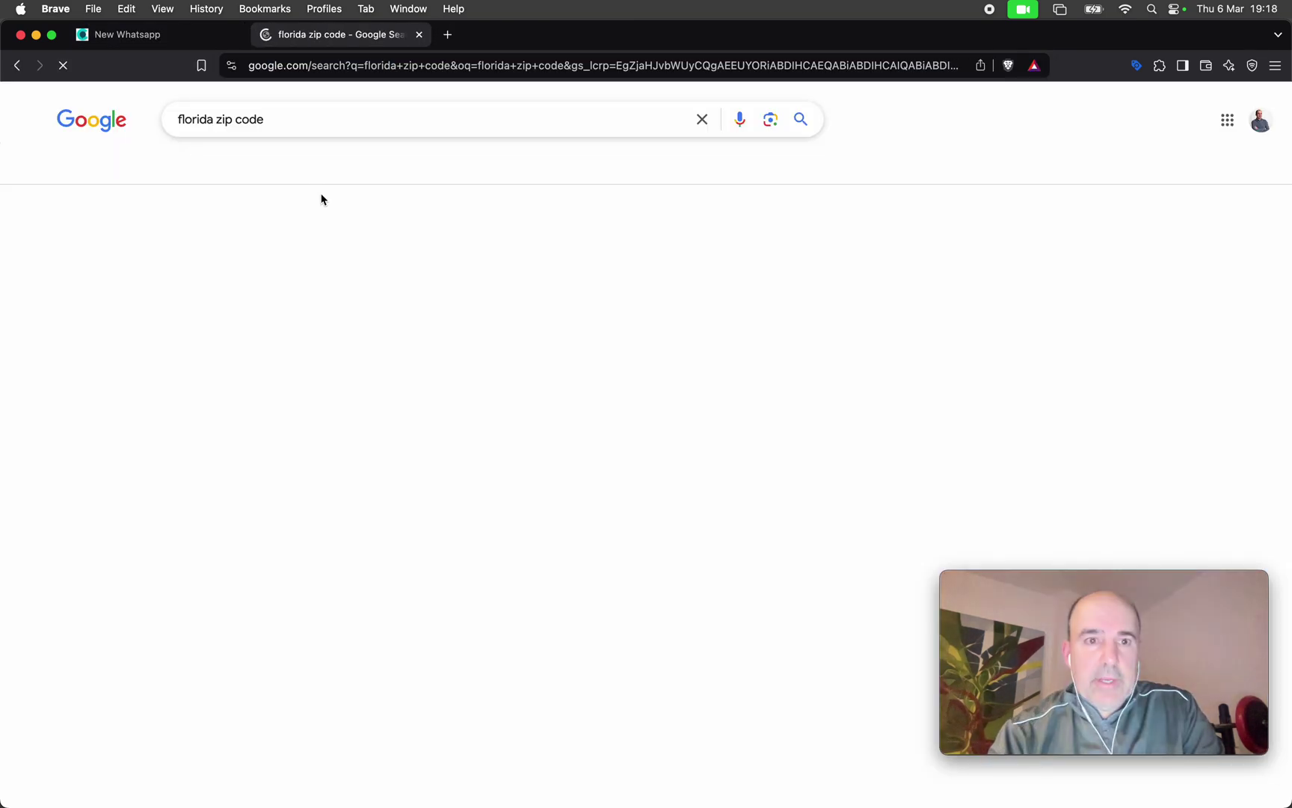
pyautogui.click(323, 291)
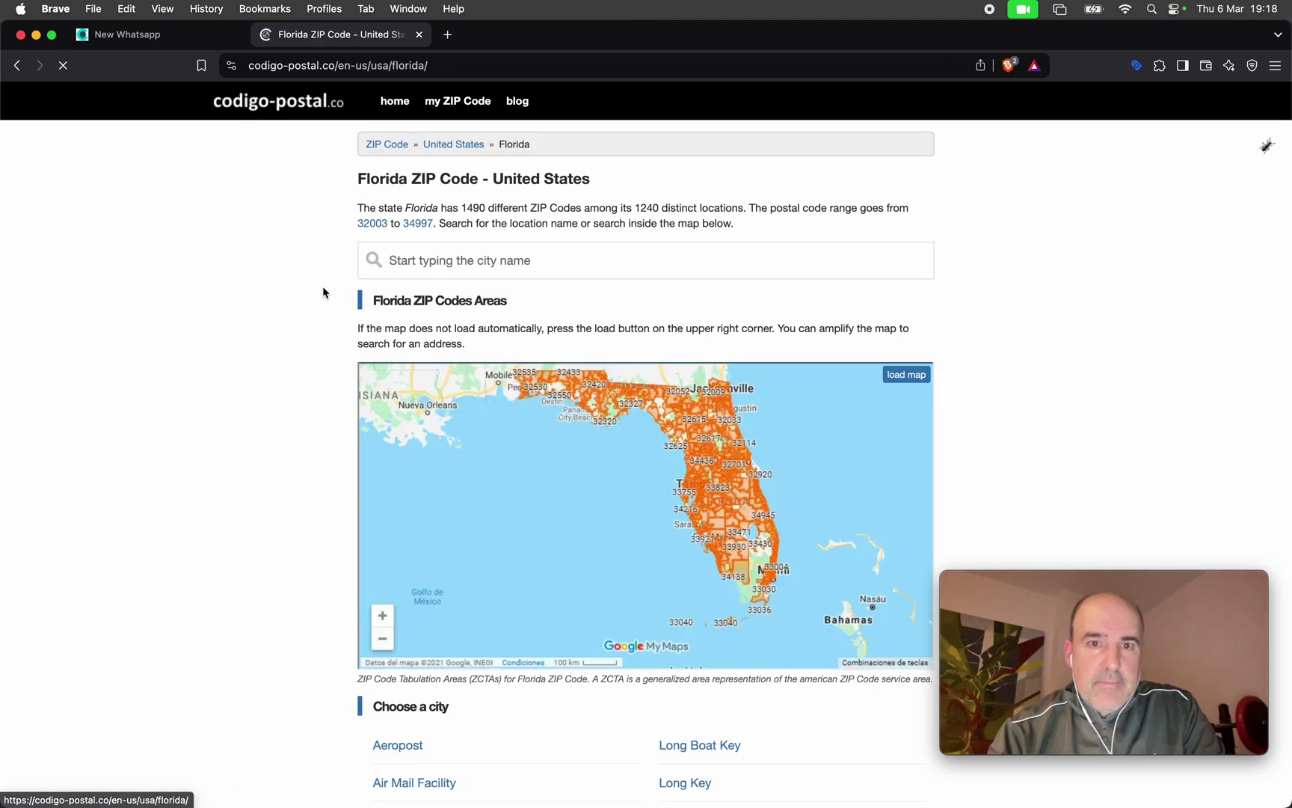
pyautogui.scroll(-6, 518, 404)
pyautogui.scroll(4, 516, 404)
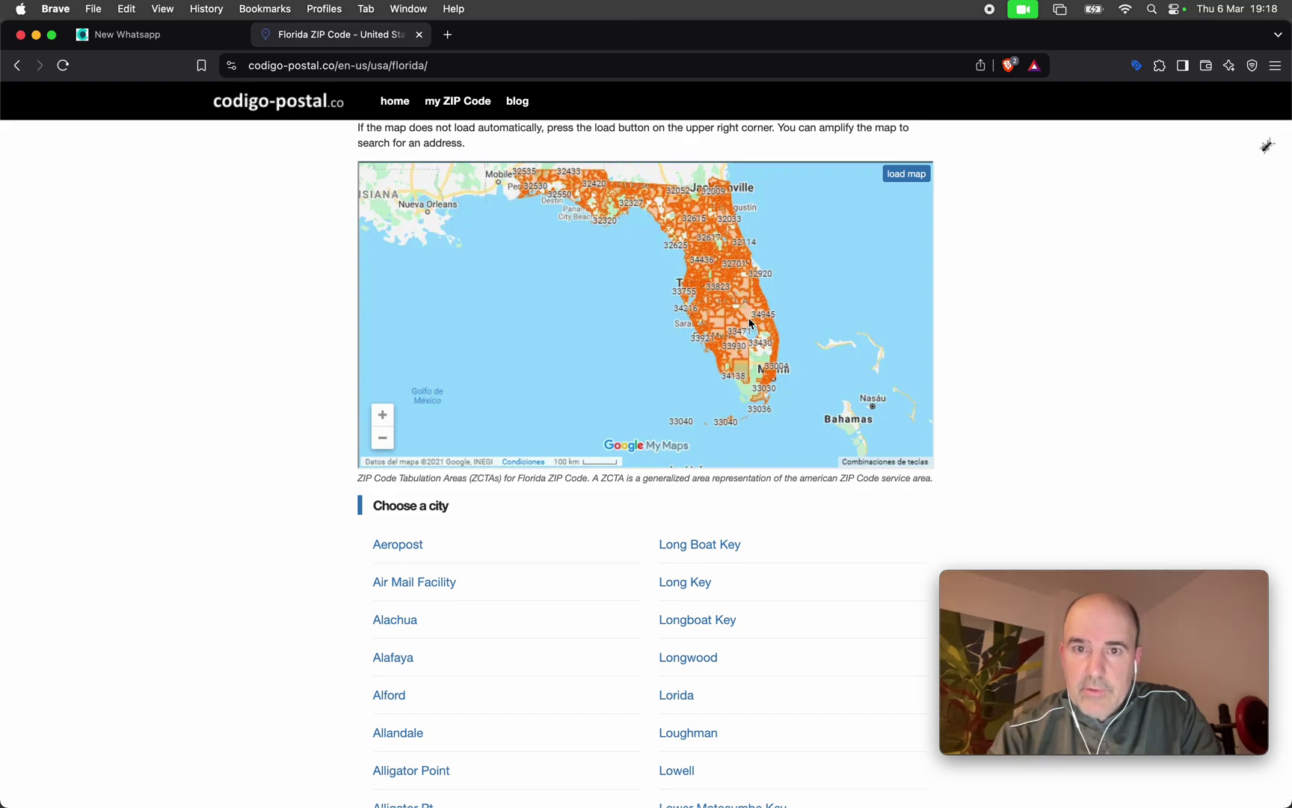
pyautogui.click(153, 36)
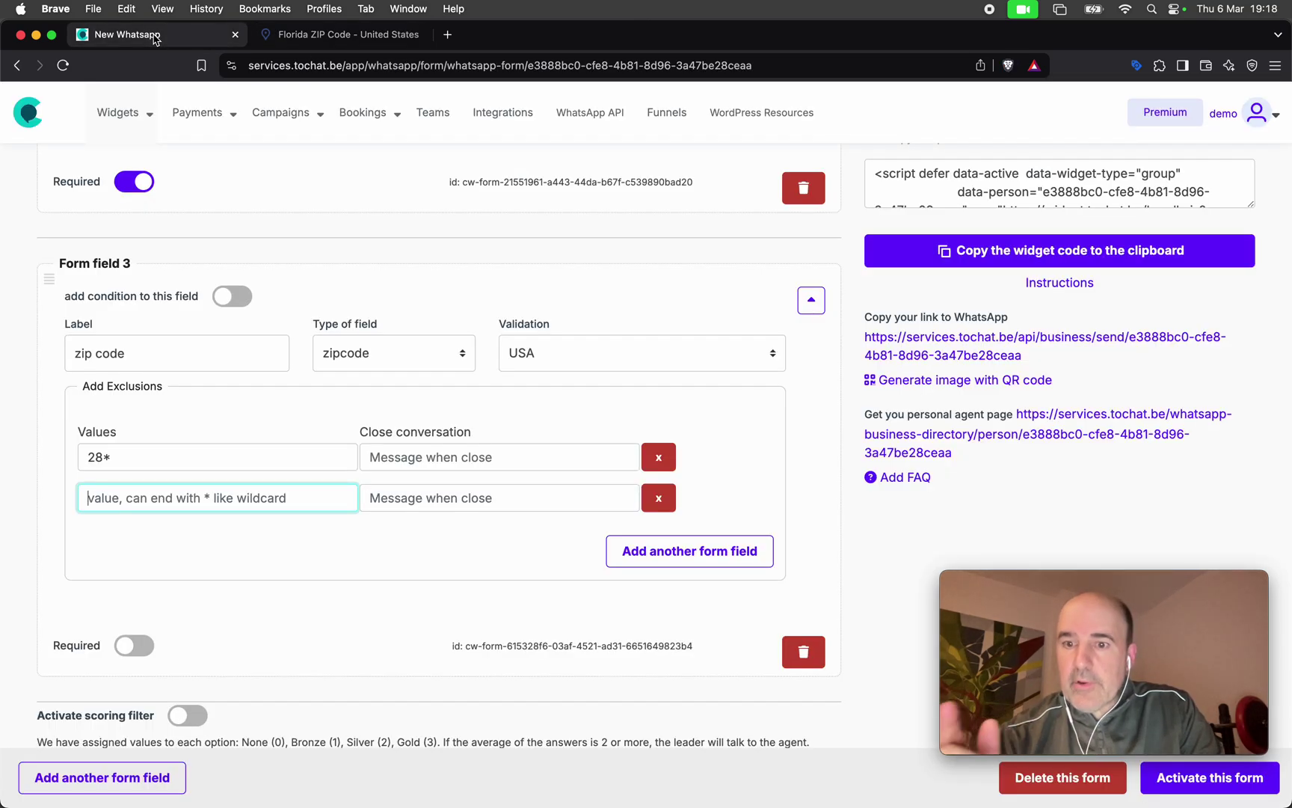
# Change the first exclusion to 2*, and set 1* and 4* as the next two exclusions.
pyautogui.doubleClick(159, 464)
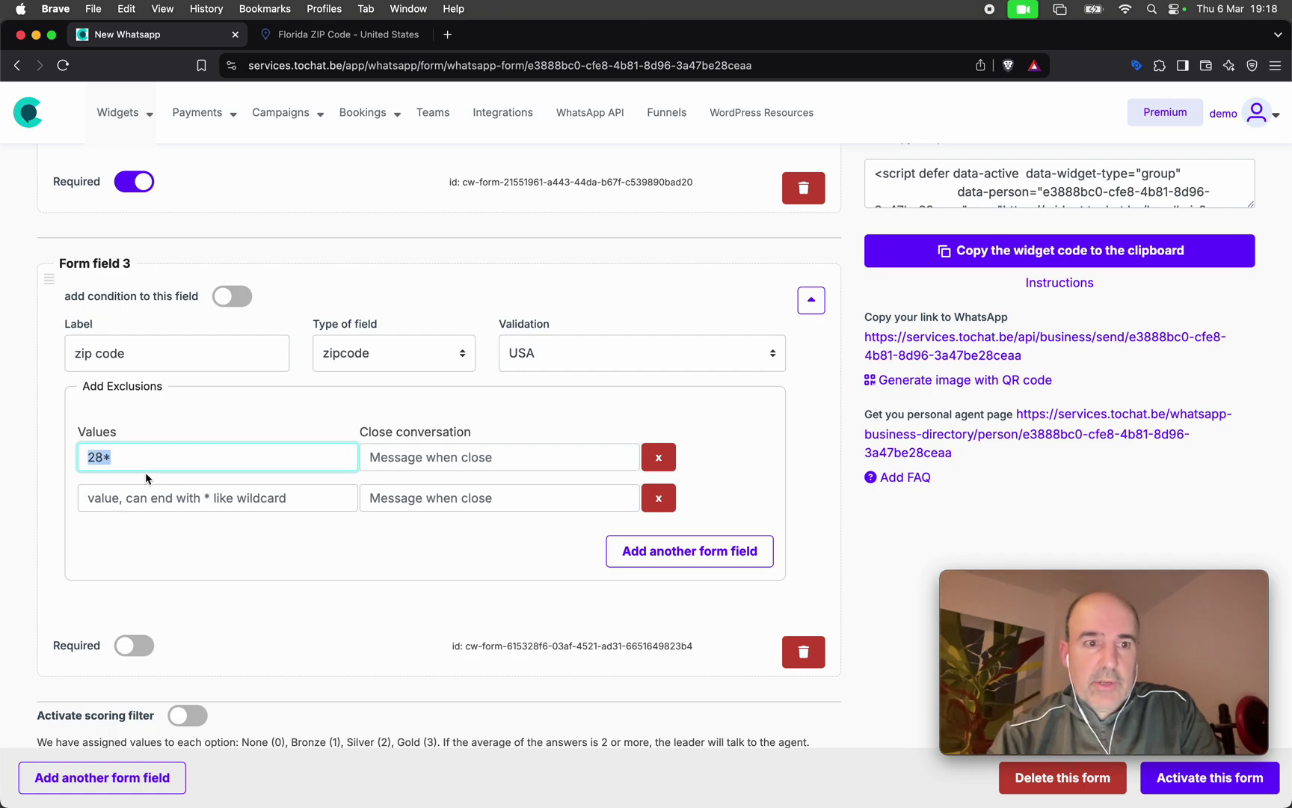
pyautogui.click(138, 467)
pyautogui.press('BackSpace')
pyautogui.press('BackSpace')
pyautogui.write('*')
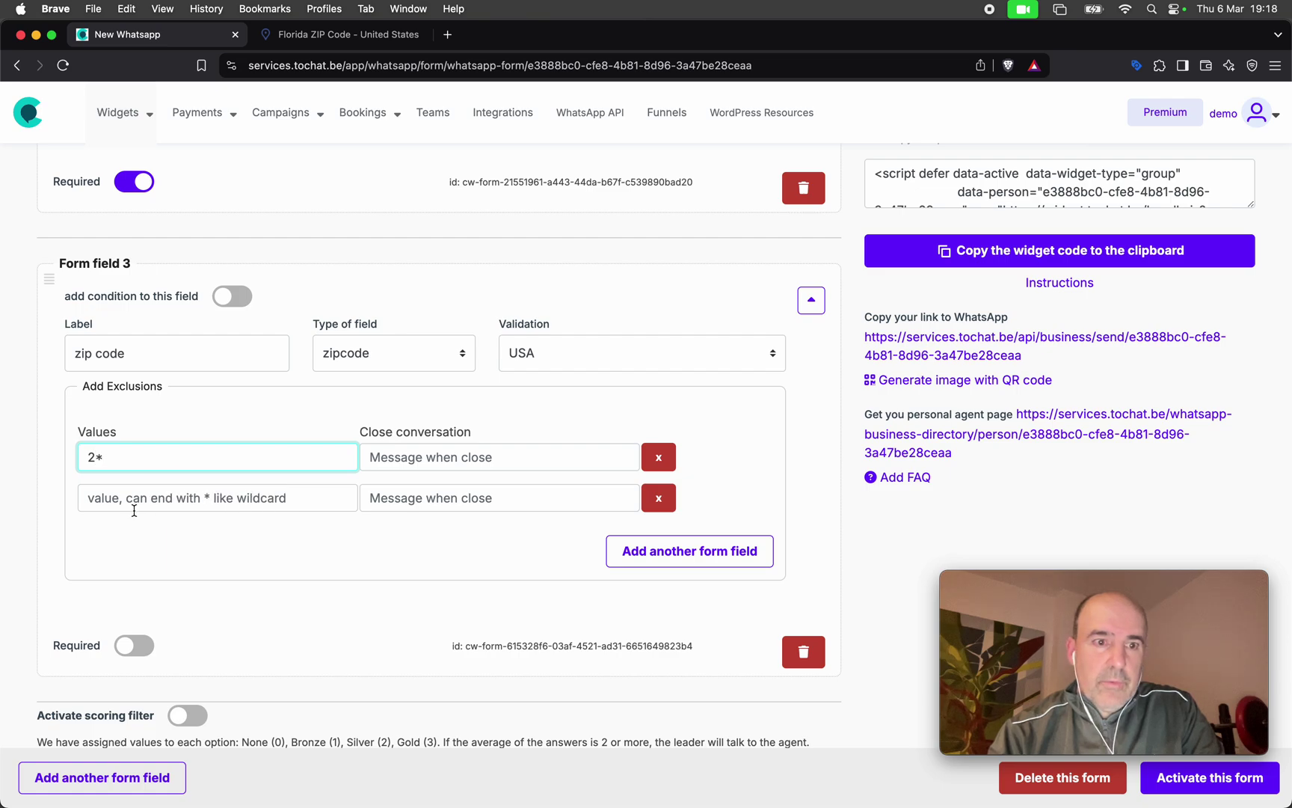
pyautogui.click(133, 499)
pyautogui.write('1*')
pyautogui.click(647, 551)
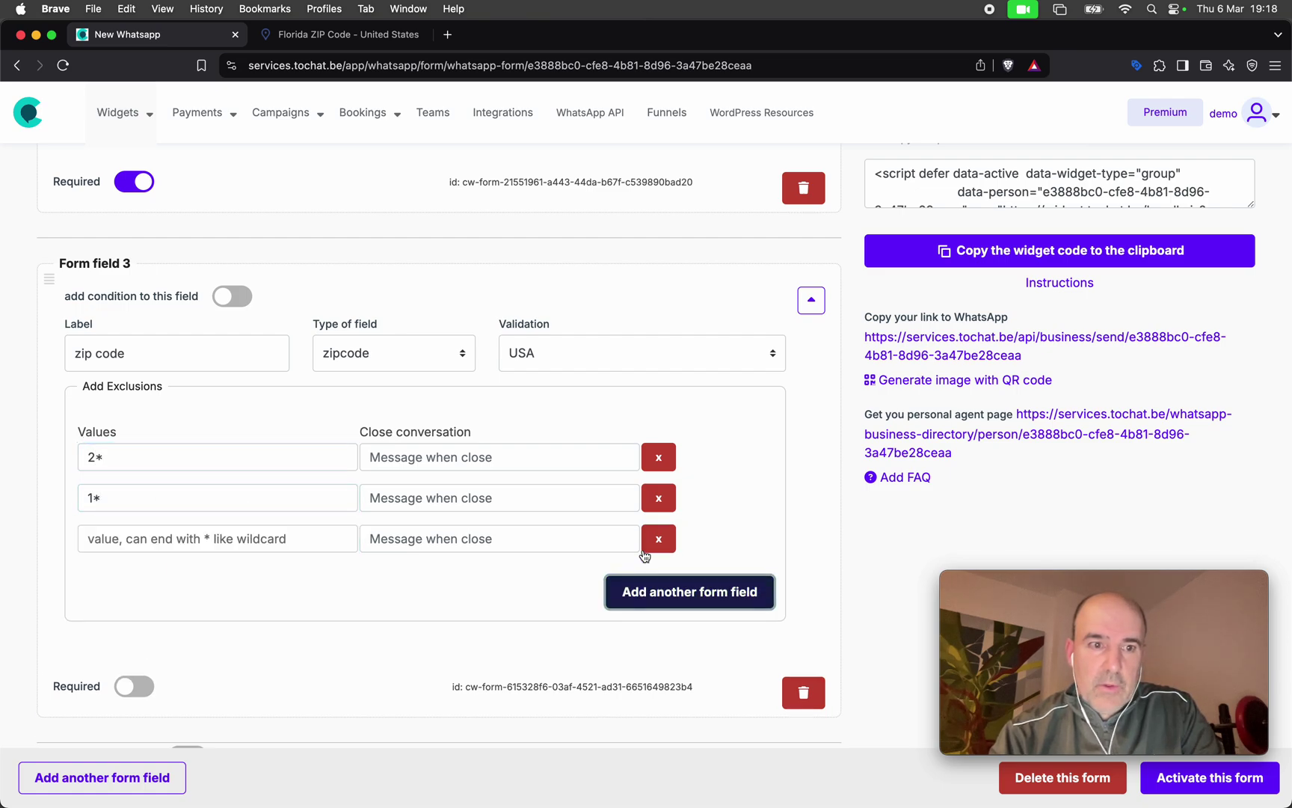
pyautogui.click(180, 538)
pyautogui.write('3*')
pyautogui.press('BackSpace')
pyautogui.press('BackSpace')
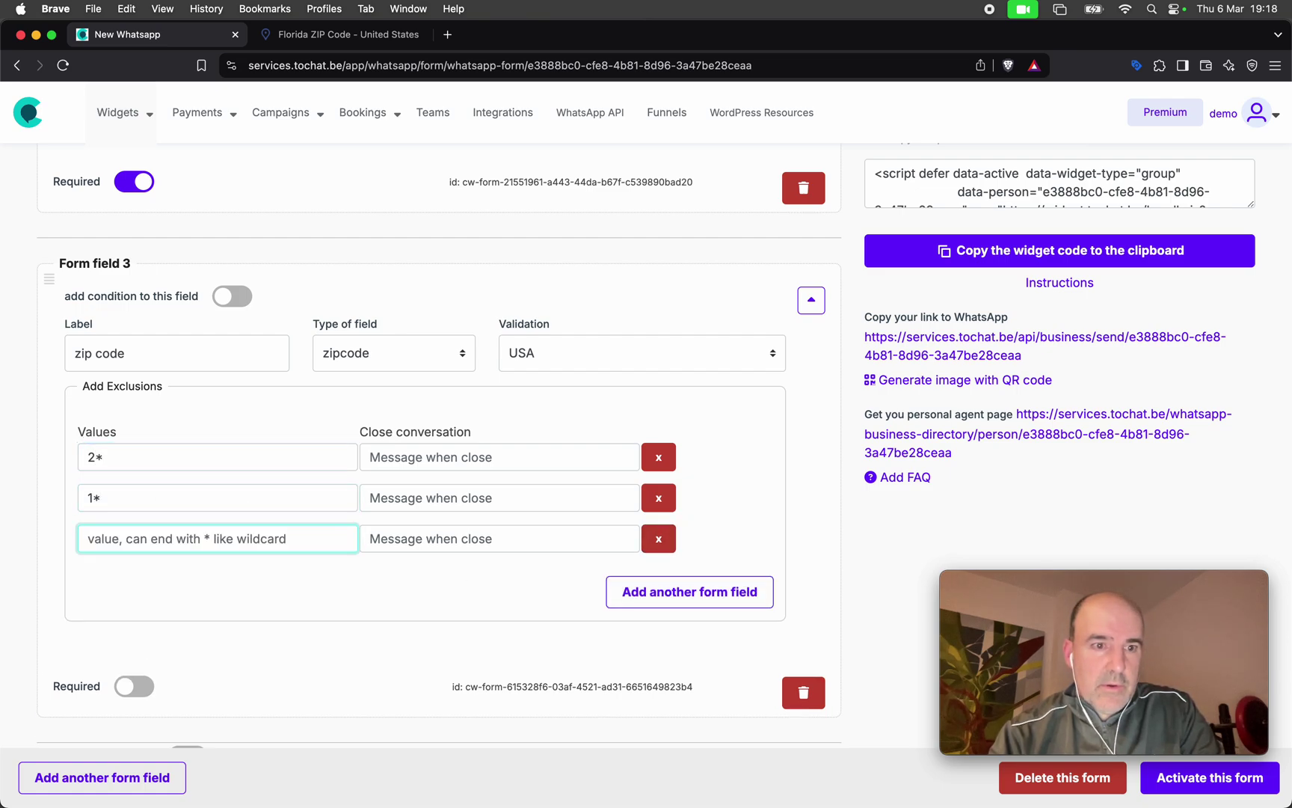
pyautogui.write('3*')
pyautogui.press('BackSpace')
pyautogui.press('BackSpace')
pyautogui.write('4*')
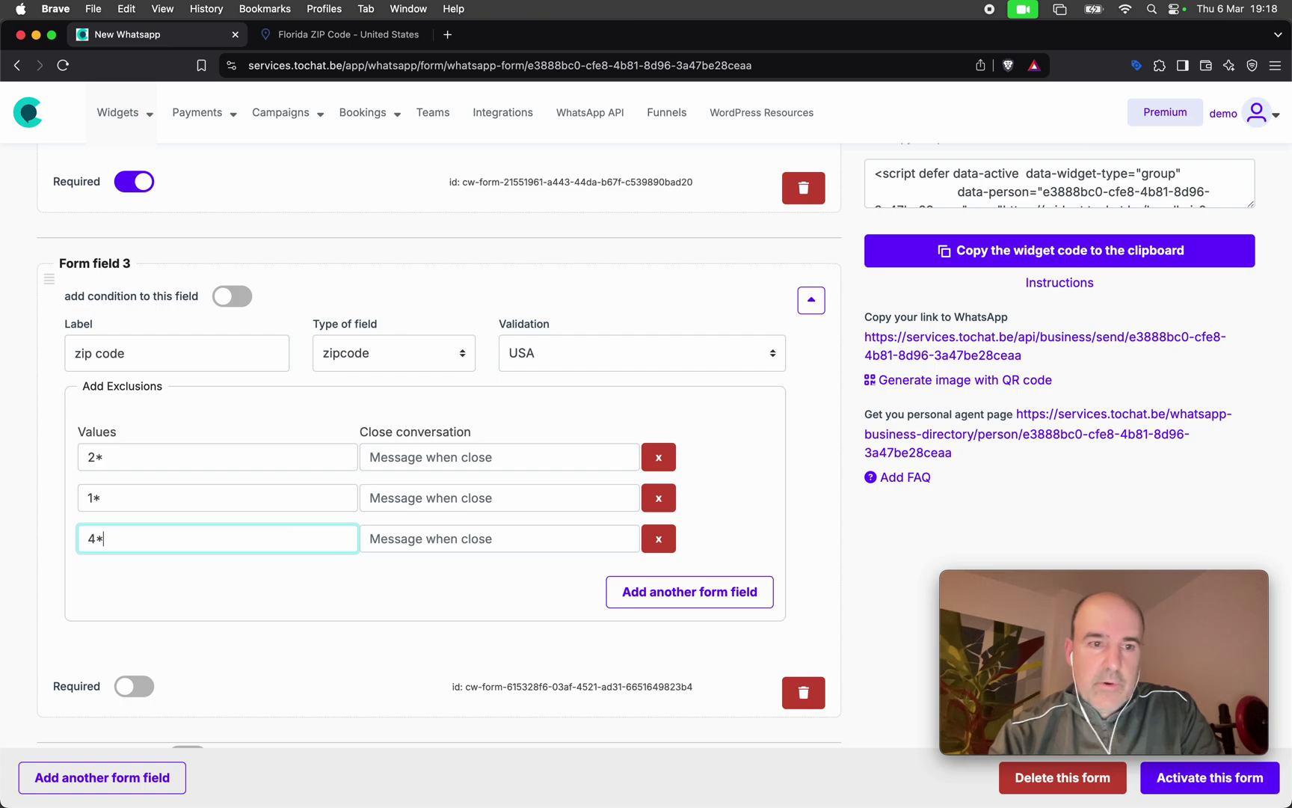
# Add exclusion rows for zip prefixes 5*, 6*, 7*, 8 and 9*.
pyautogui.click(628, 603)
pyautogui.click(227, 578)
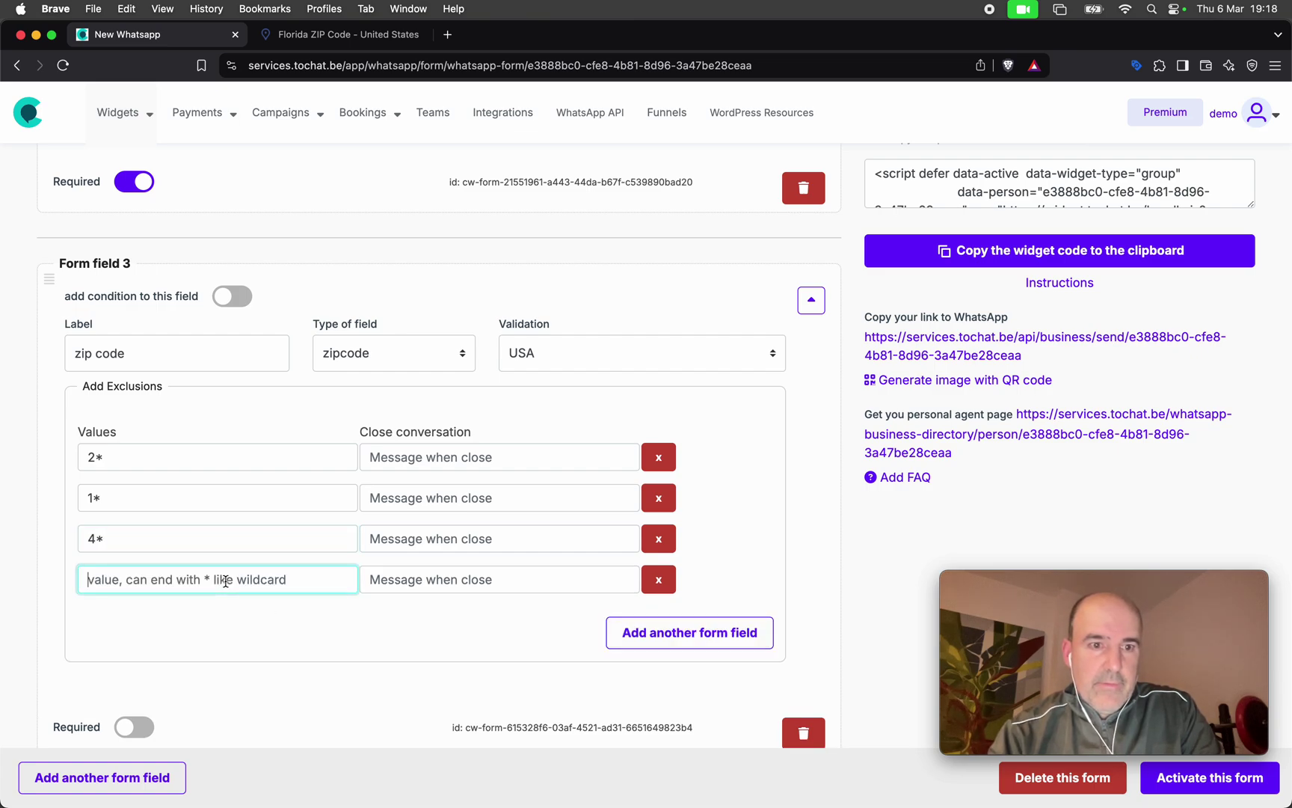
pyautogui.write('5*')
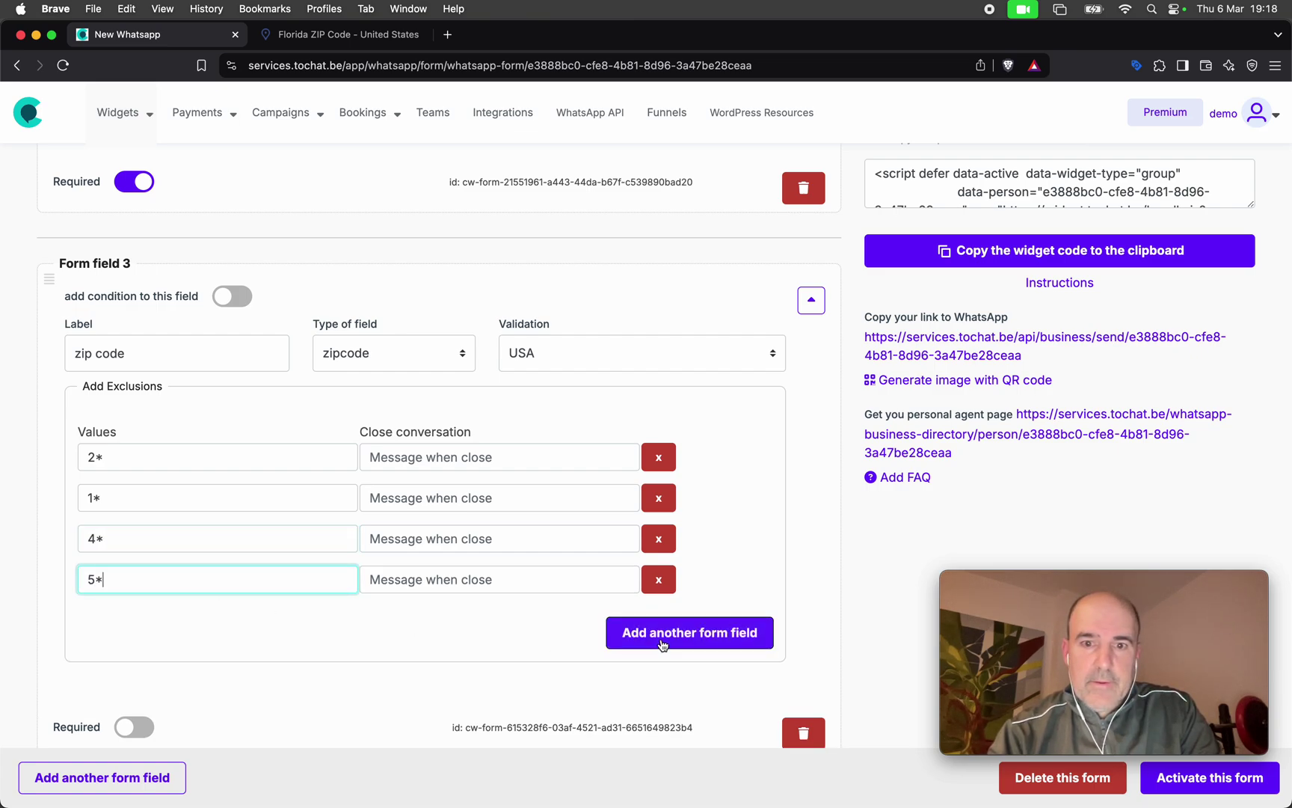
pyautogui.click(665, 643)
pyautogui.click(179, 624)
pyautogui.write('6*')
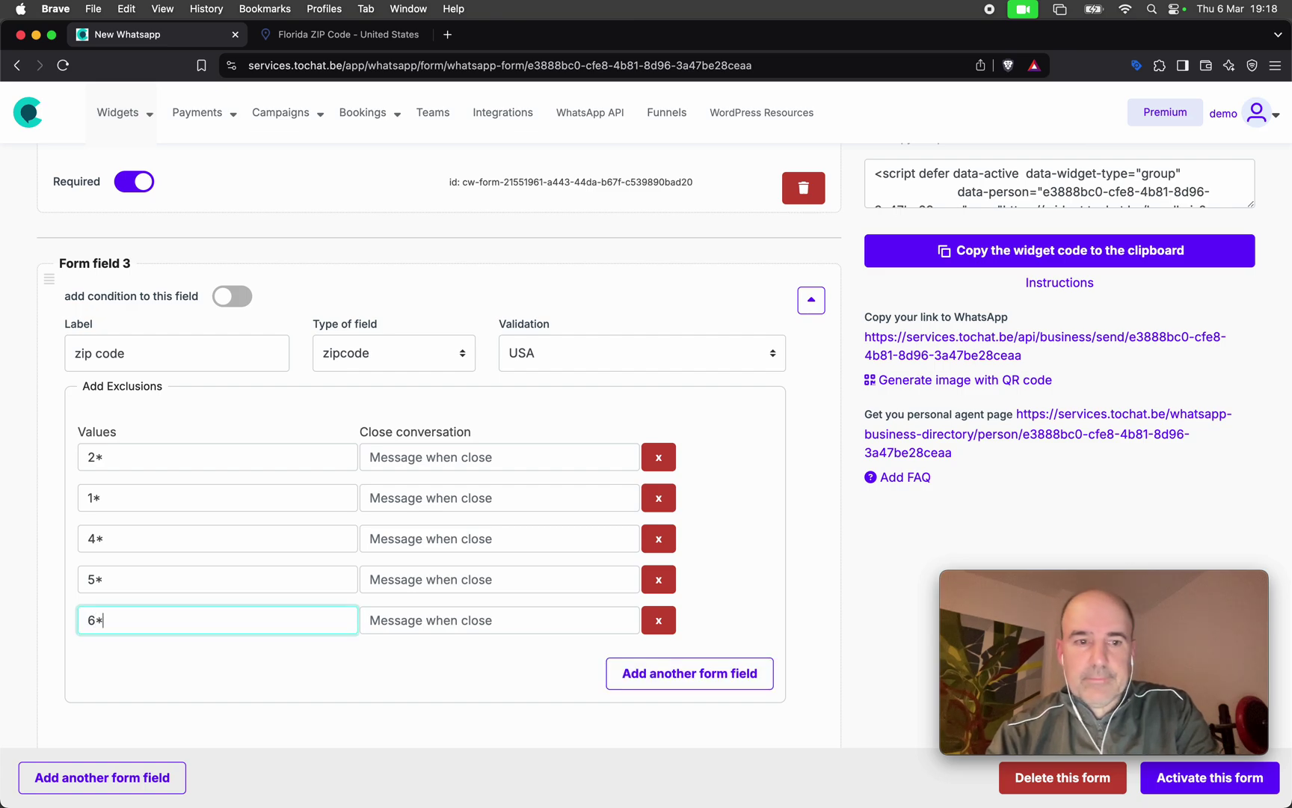
pyautogui.click(627, 682)
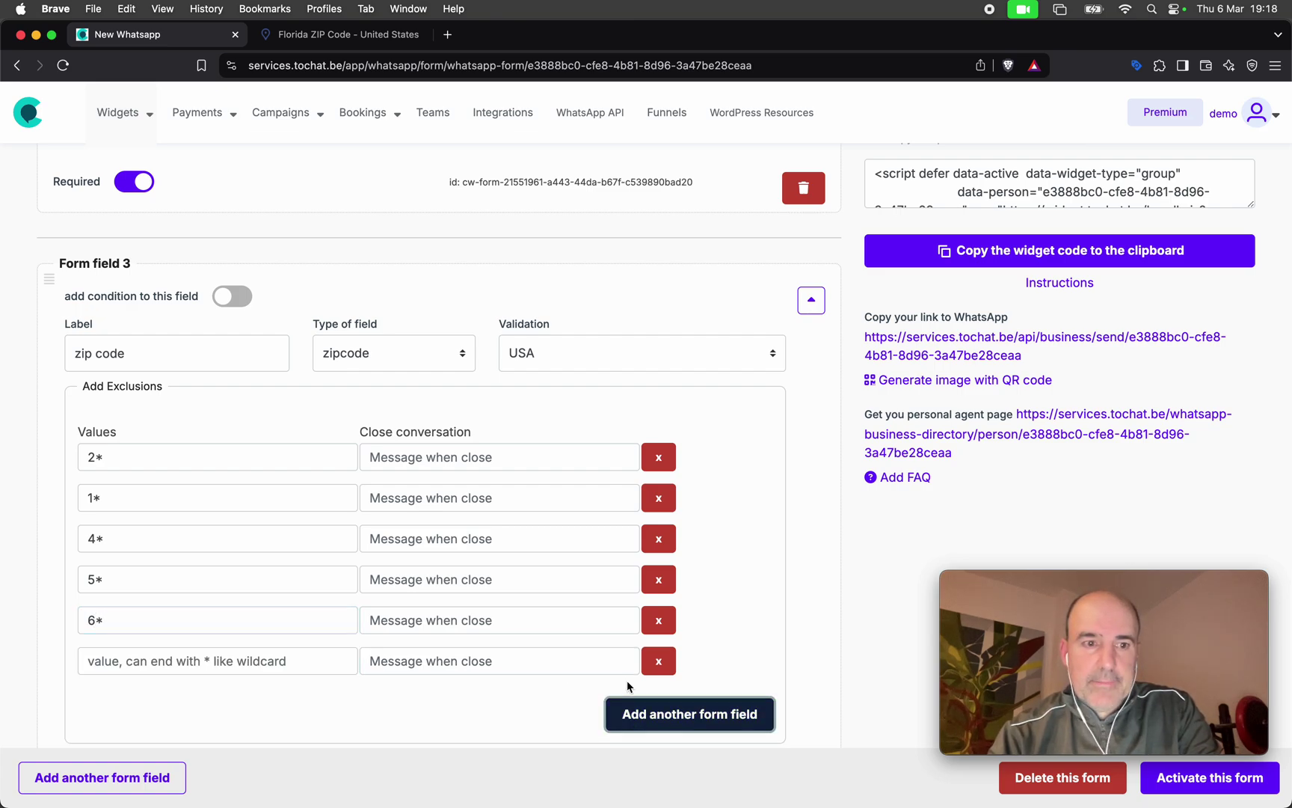
pyautogui.click(217, 661)
pyautogui.write('7*')
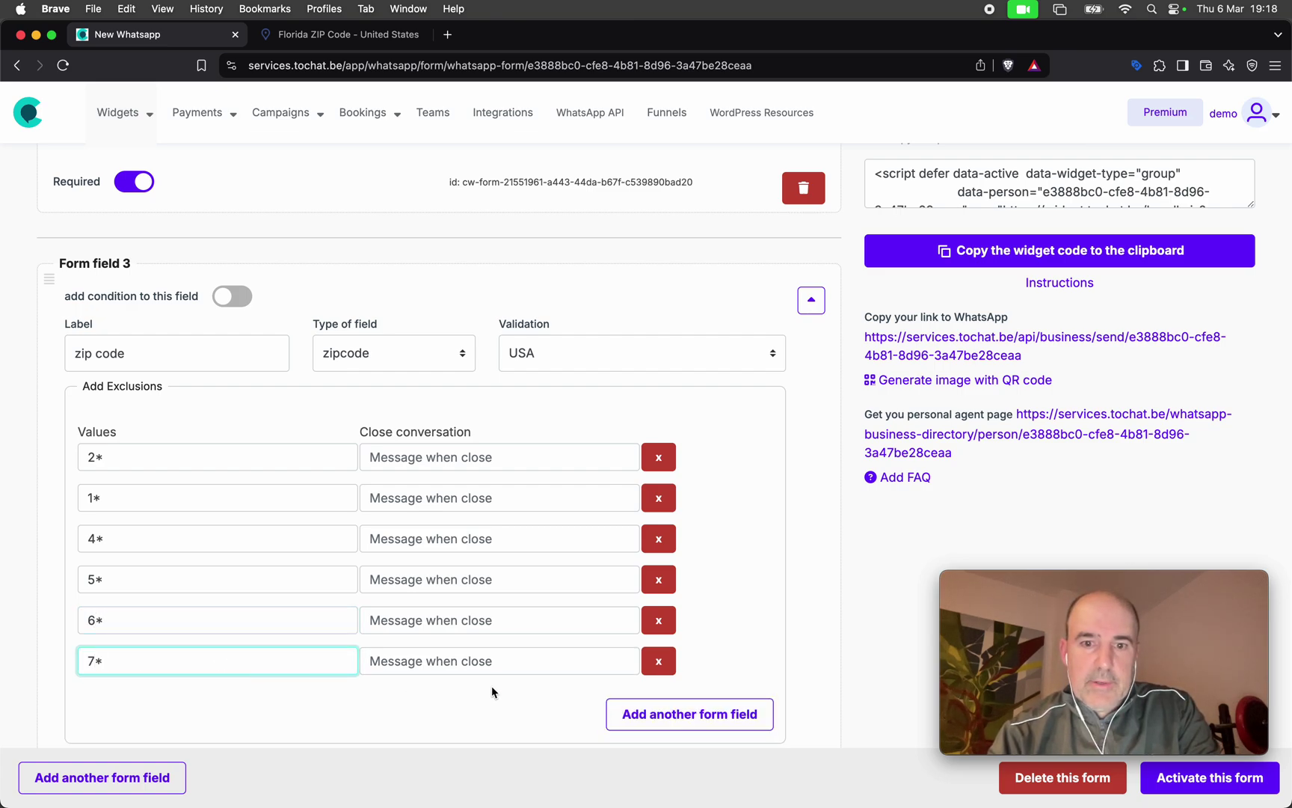
pyautogui.click(636, 710)
pyautogui.click(324, 708)
pyautogui.write('8*')
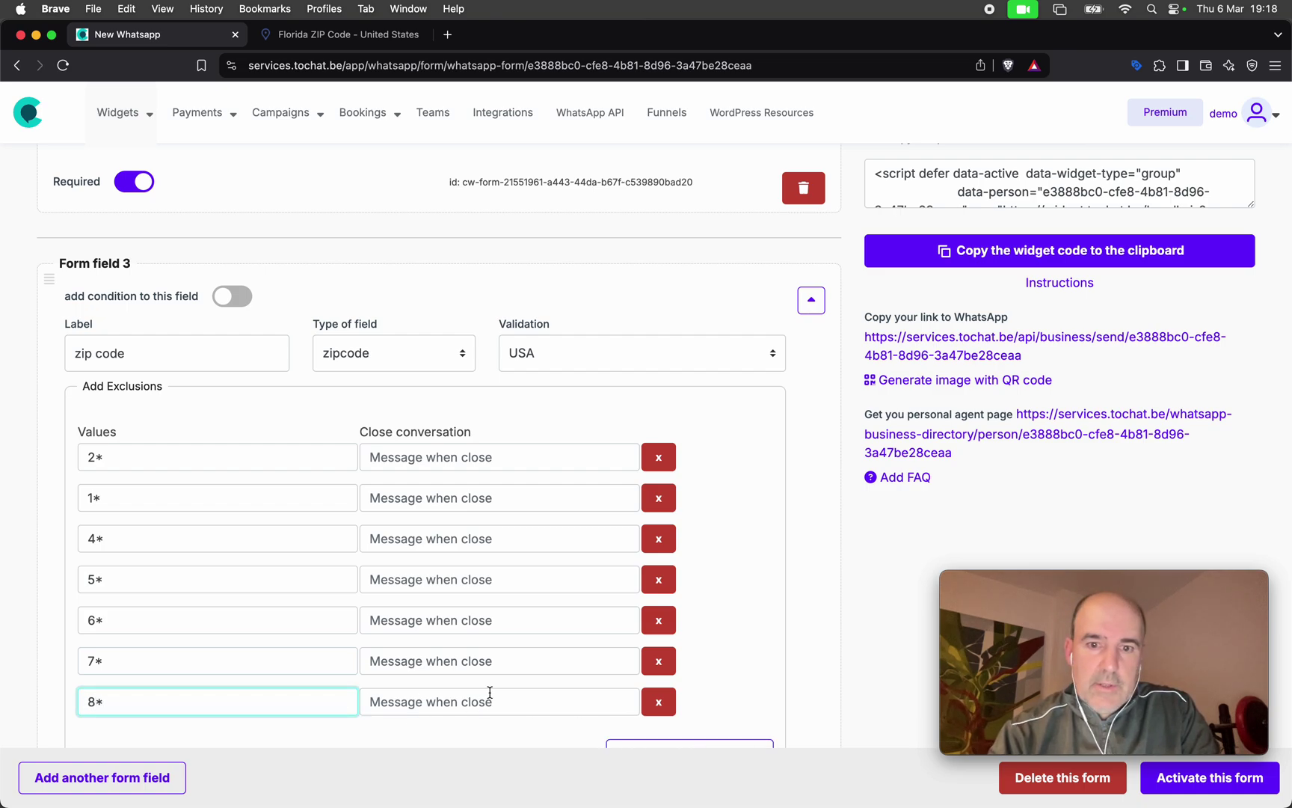
pyautogui.scroll(-3, 501, 658)
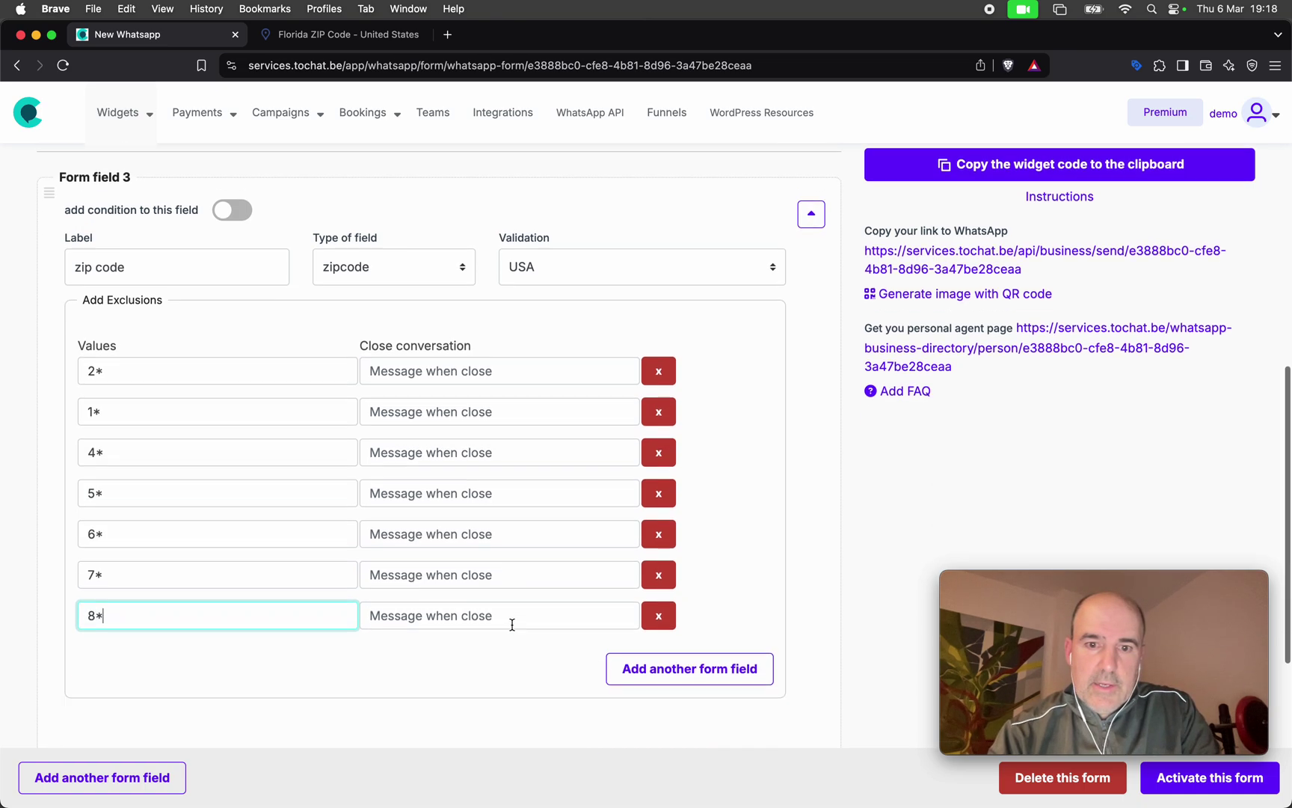
pyautogui.click(661, 618)
pyautogui.click(188, 602)
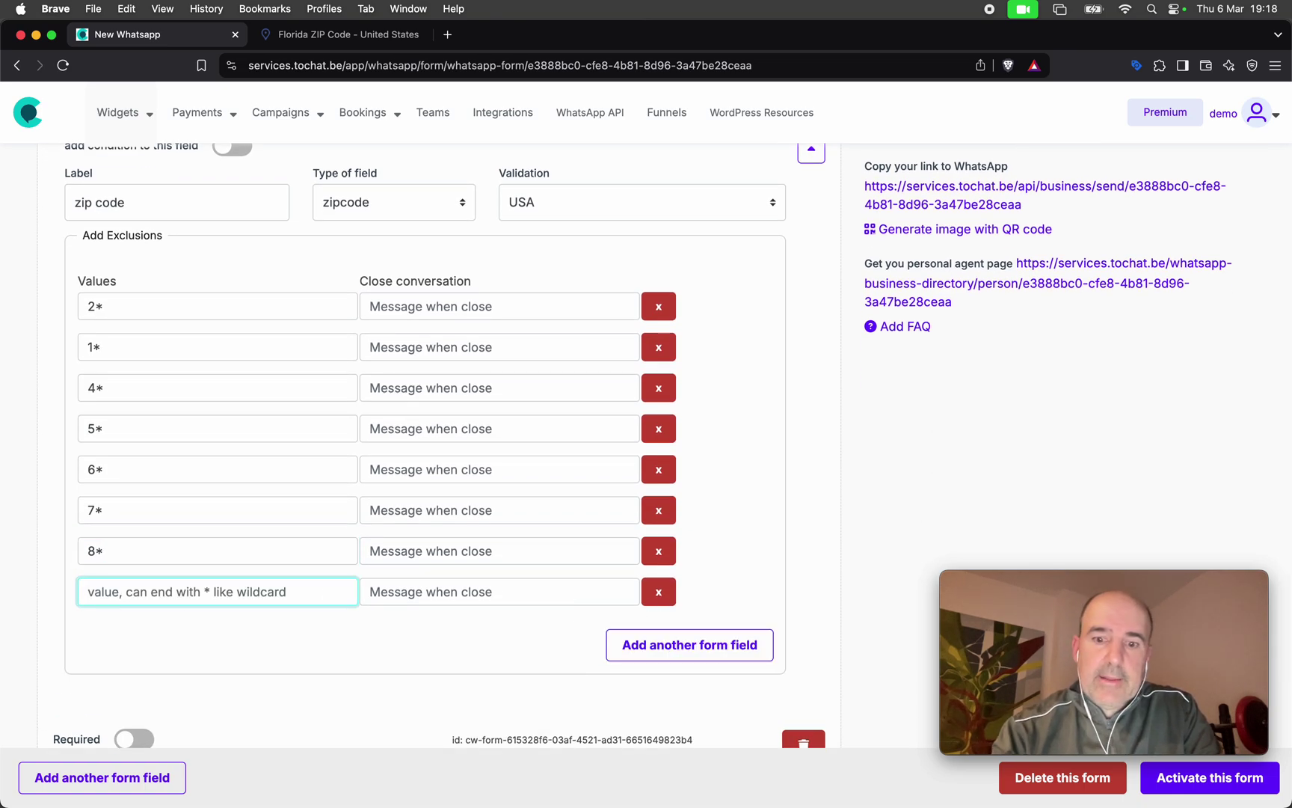
pyautogui.write('9*')
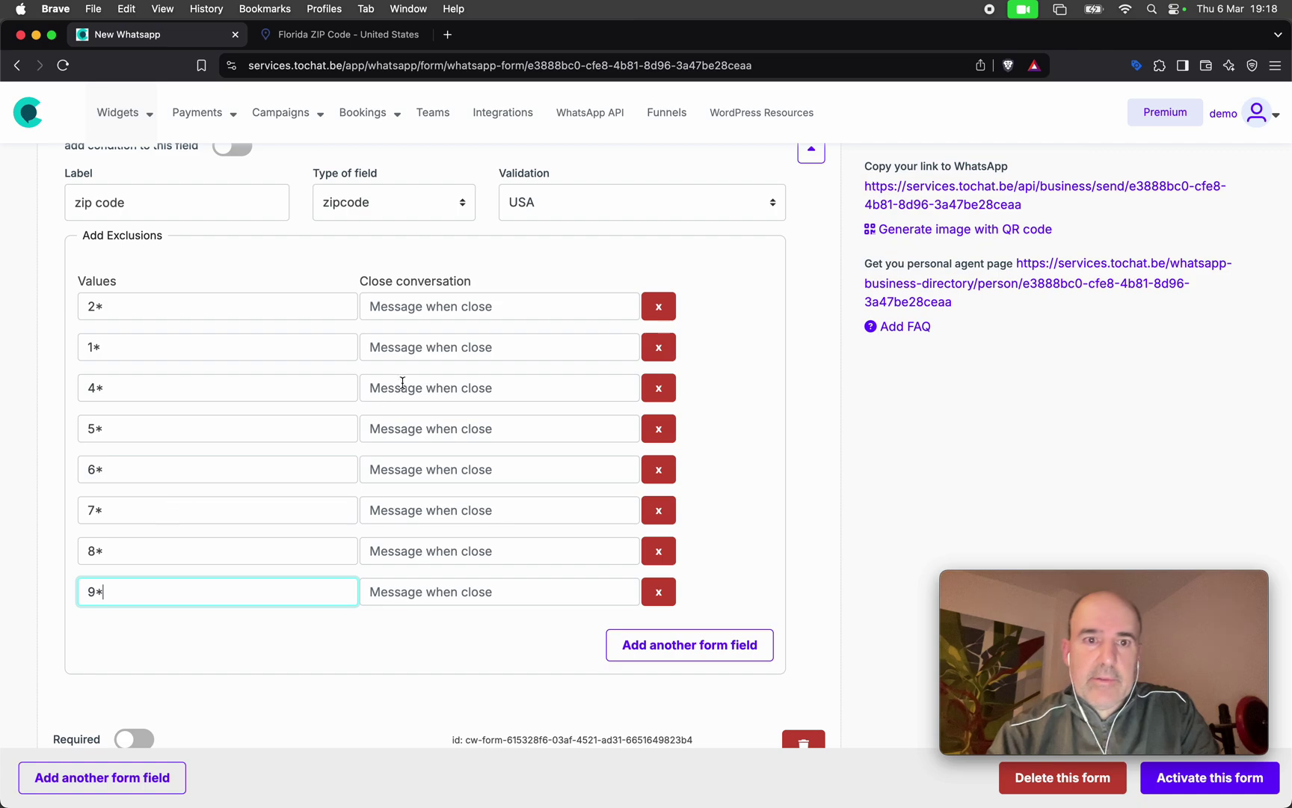
# Write 'Sorry, we do not work in this area' for 2* and paste it into the next three rows.
pyautogui.click(441, 306)
pyautogui.write('Sorry, w')
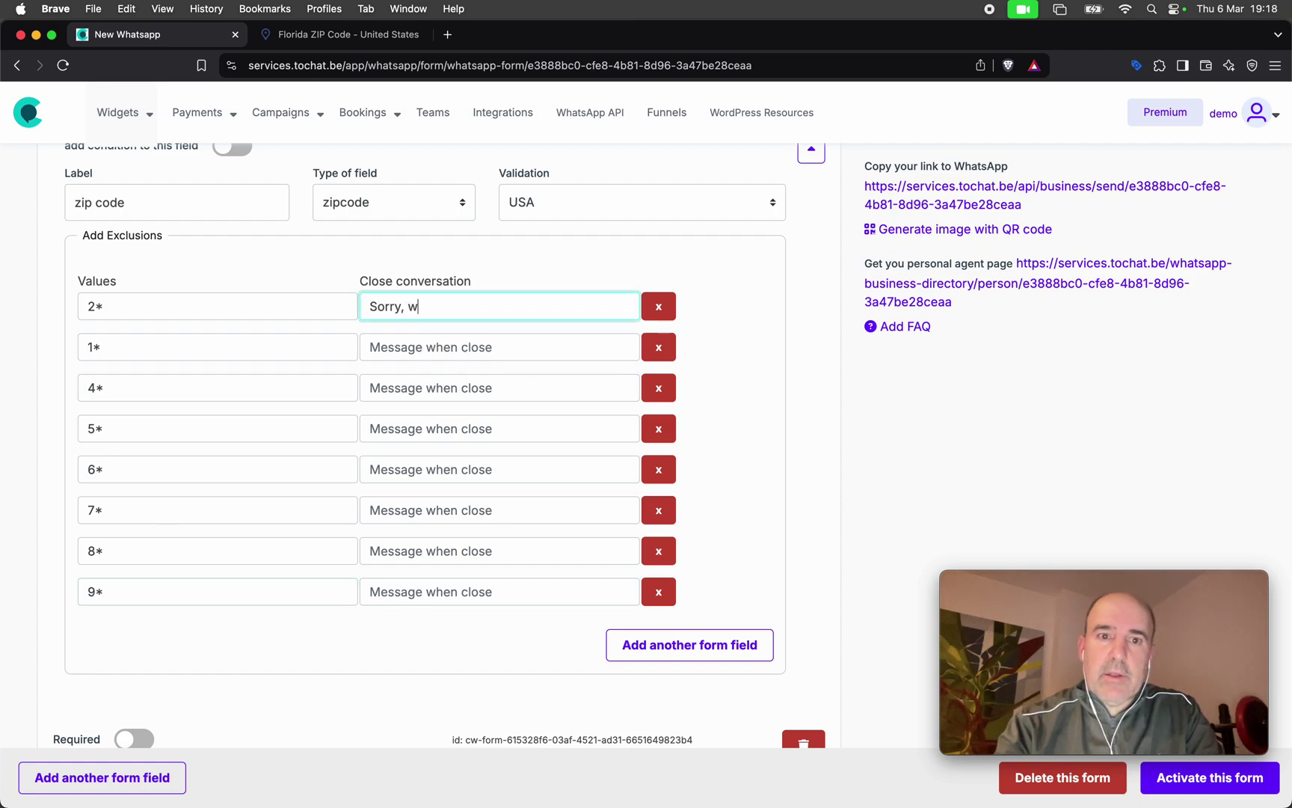
pyautogui.write('e do not work i')
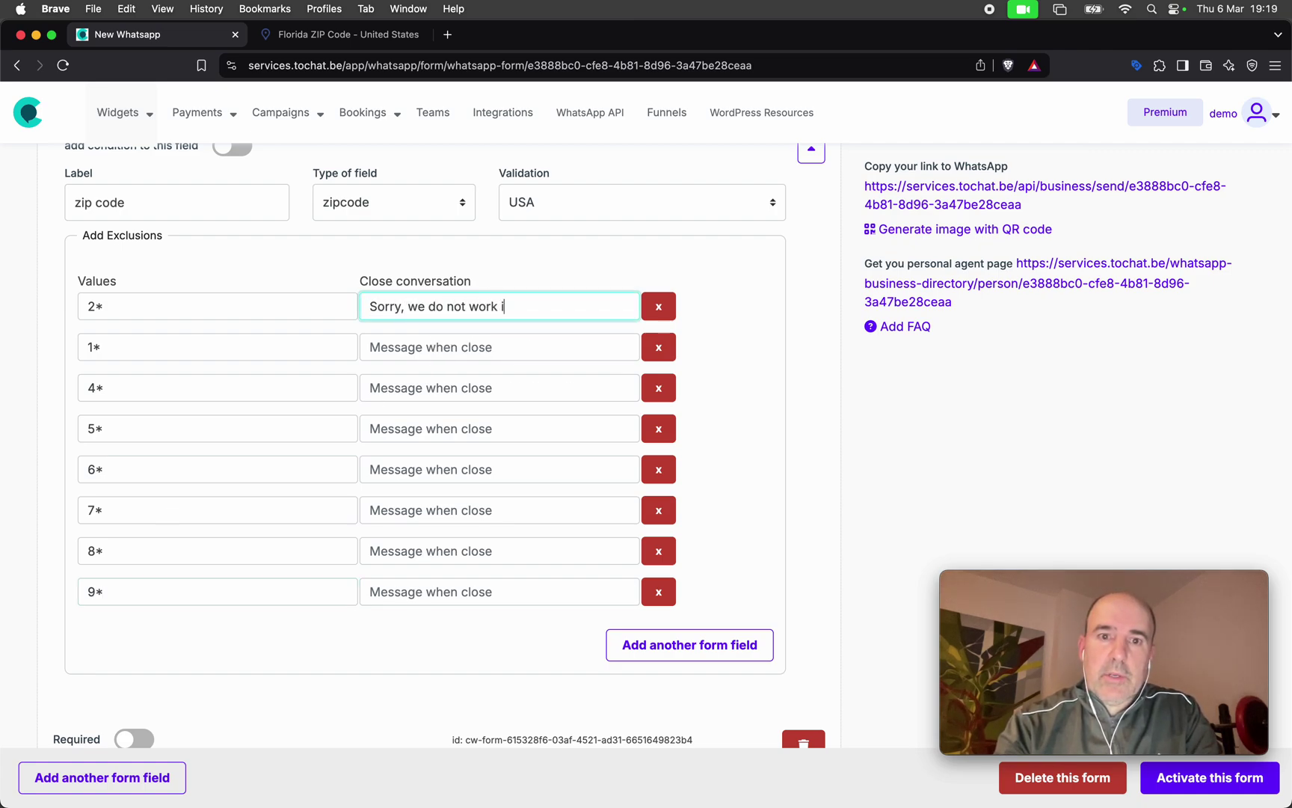
pyautogui.write('n this area')
pyautogui.press('super+a')
pyautogui.press('super+c')
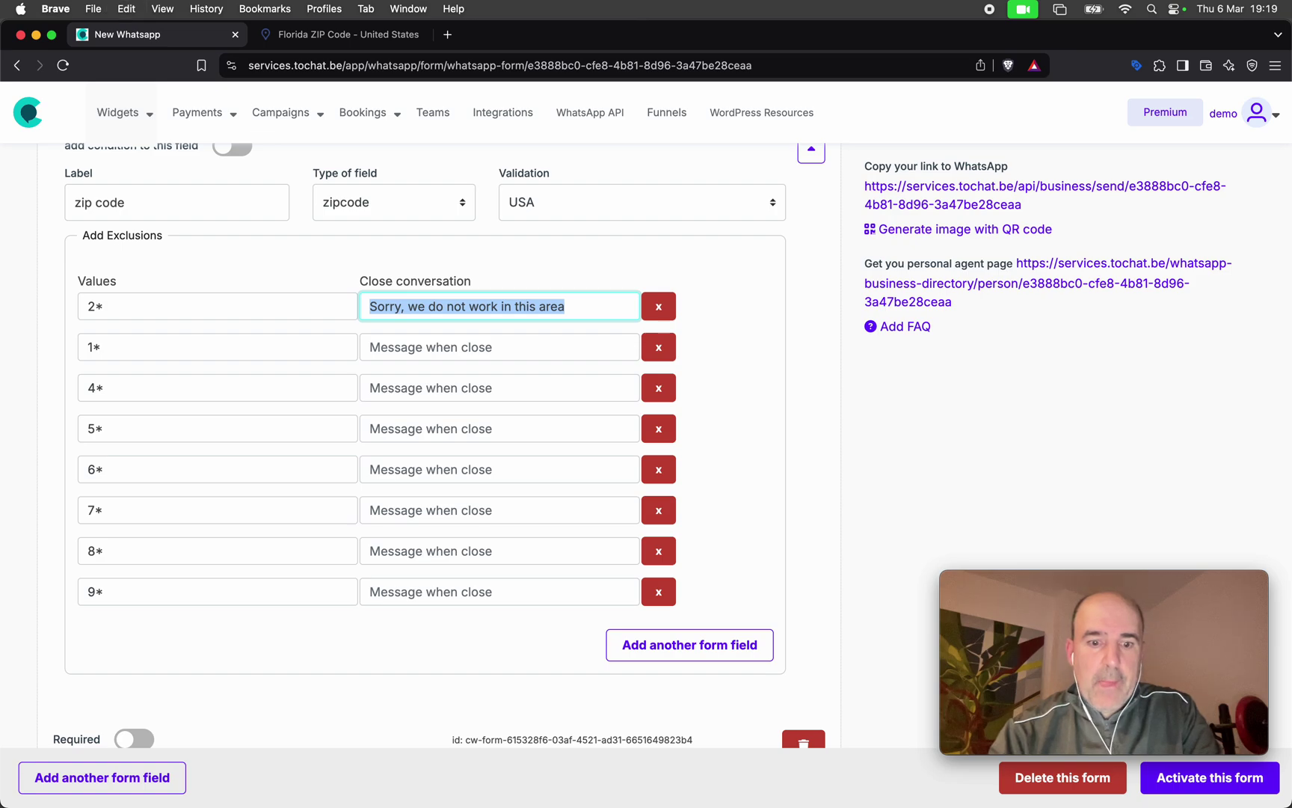
pyautogui.click(447, 347)
pyautogui.press('super+v')
pyautogui.click(448, 387)
pyautogui.press('super+v')
pyautogui.click(447, 428)
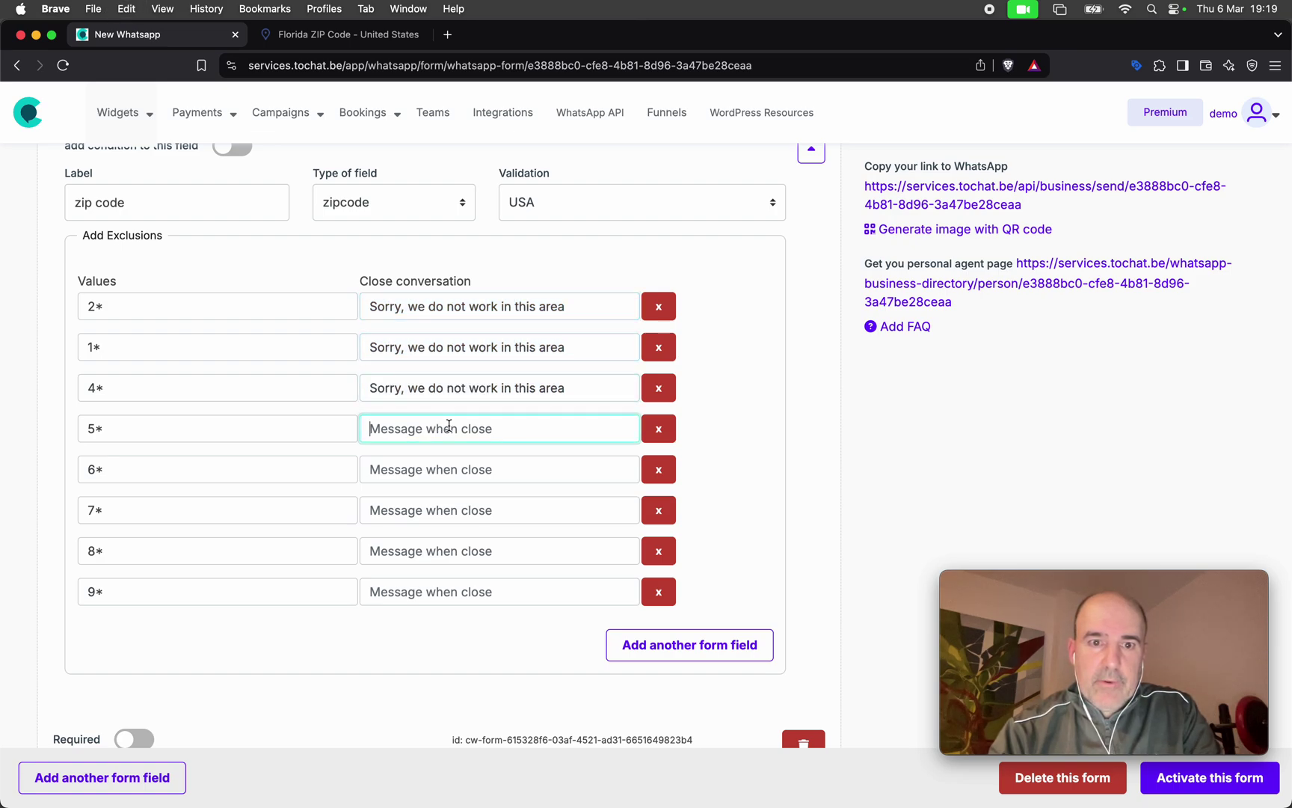
pyautogui.press('super+v')
# Paste the same closing message into the 6* to 9* rows and add a fourth form field.
pyautogui.click(451, 475)
pyautogui.press('super+v')
pyautogui.click(449, 517)
pyautogui.press('super+v')
pyautogui.click(442, 559)
pyautogui.press('super+v')
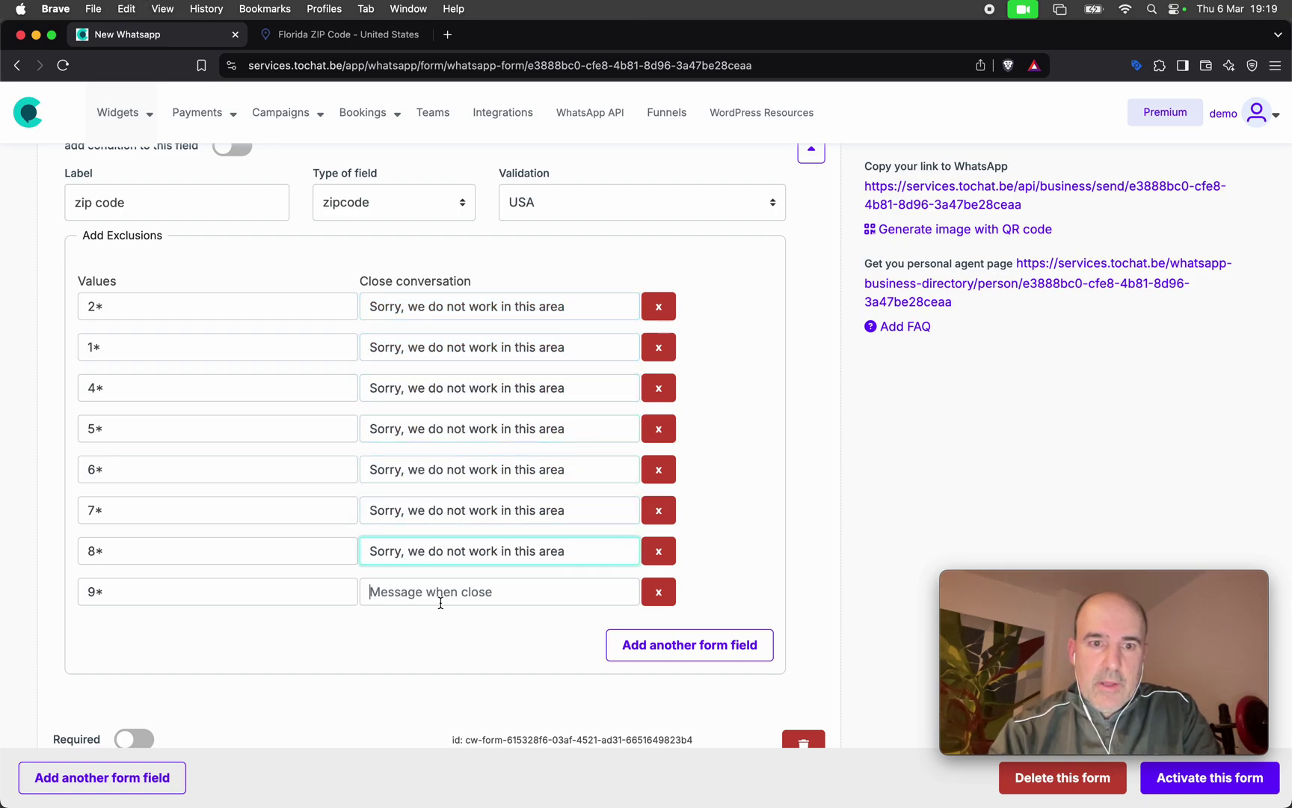
pyautogui.click(442, 592)
pyautogui.press('super+v')
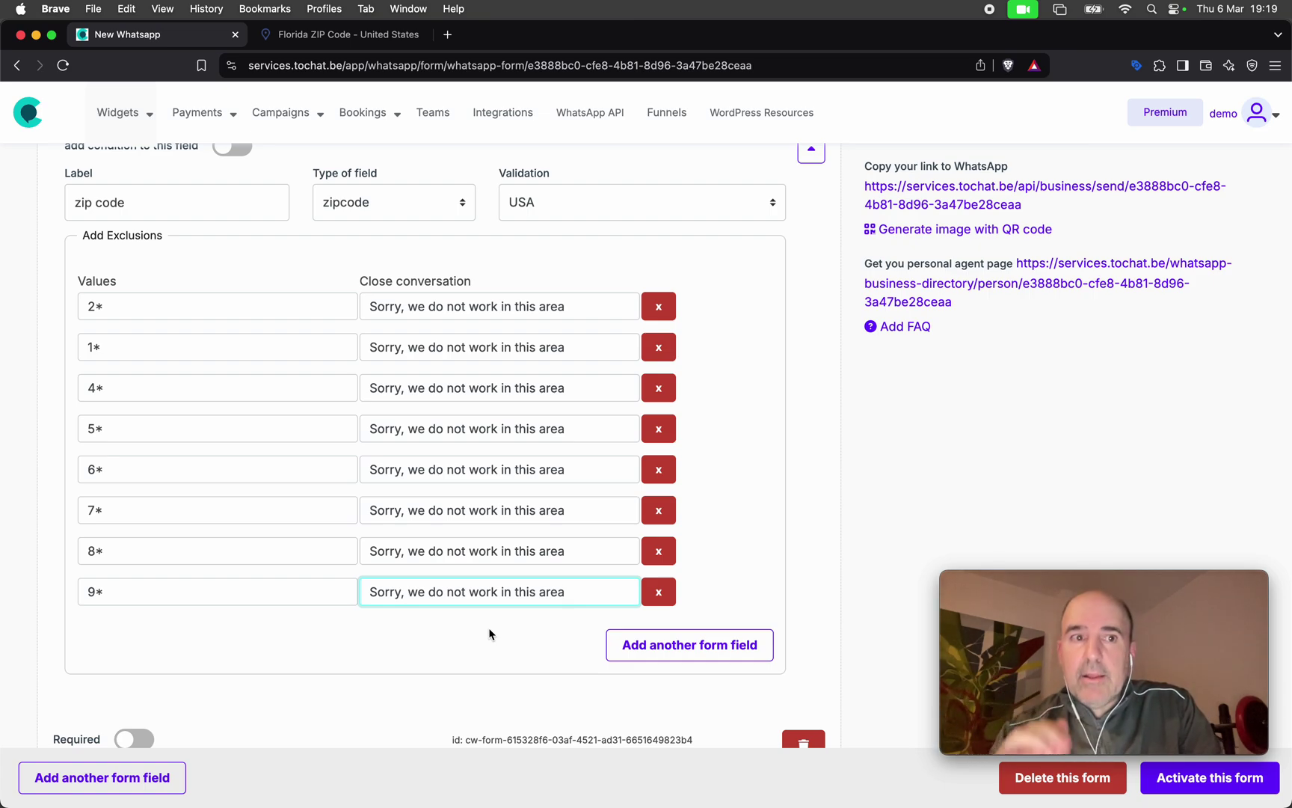
pyautogui.scroll(5, 490, 634)
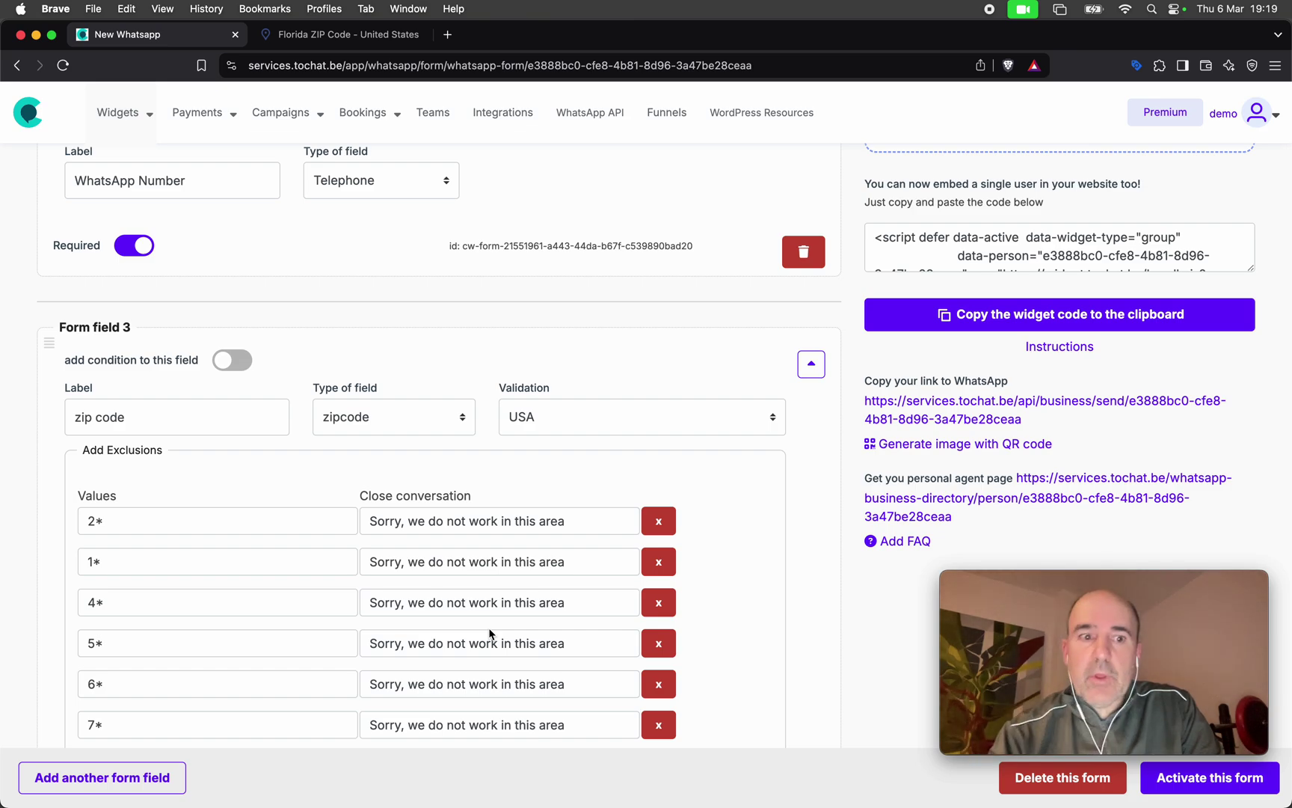
pyautogui.scroll(-5, 456, 523)
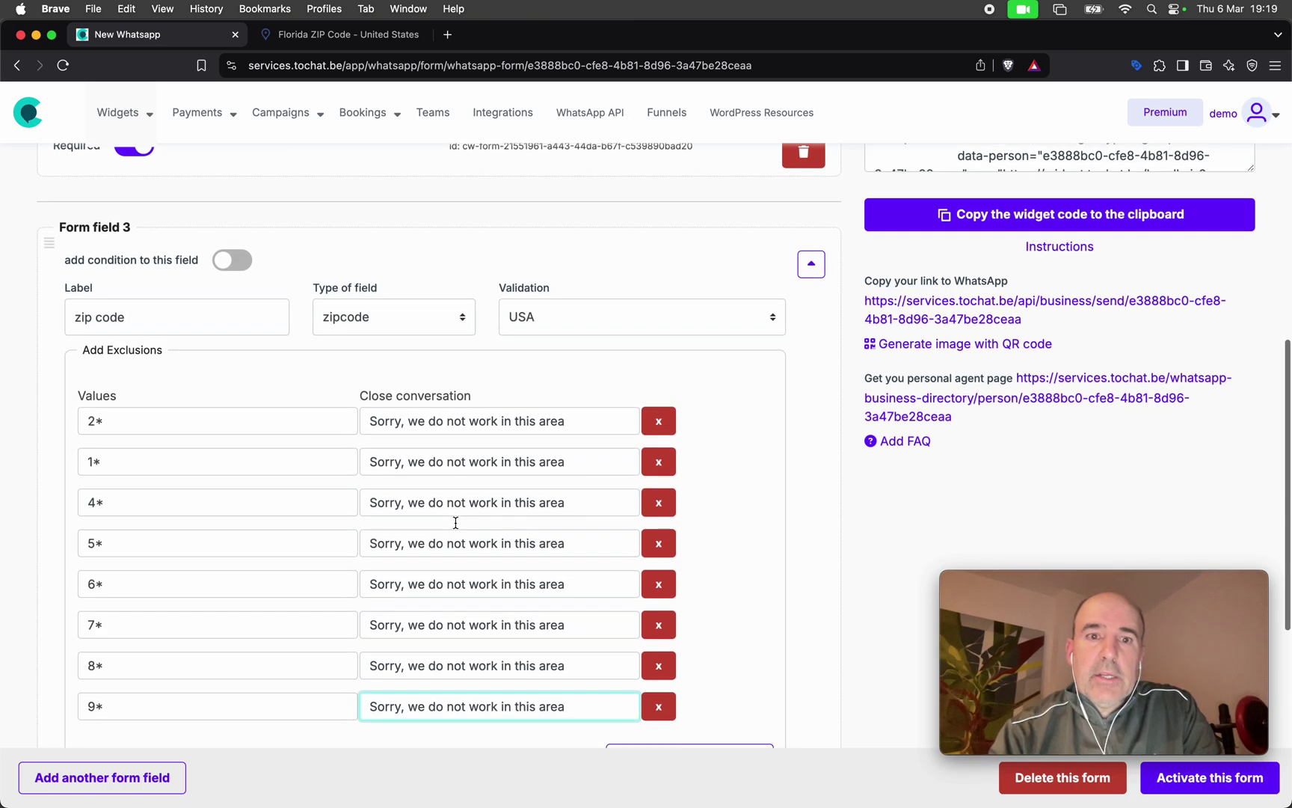
pyautogui.scroll(-4, 338, 326)
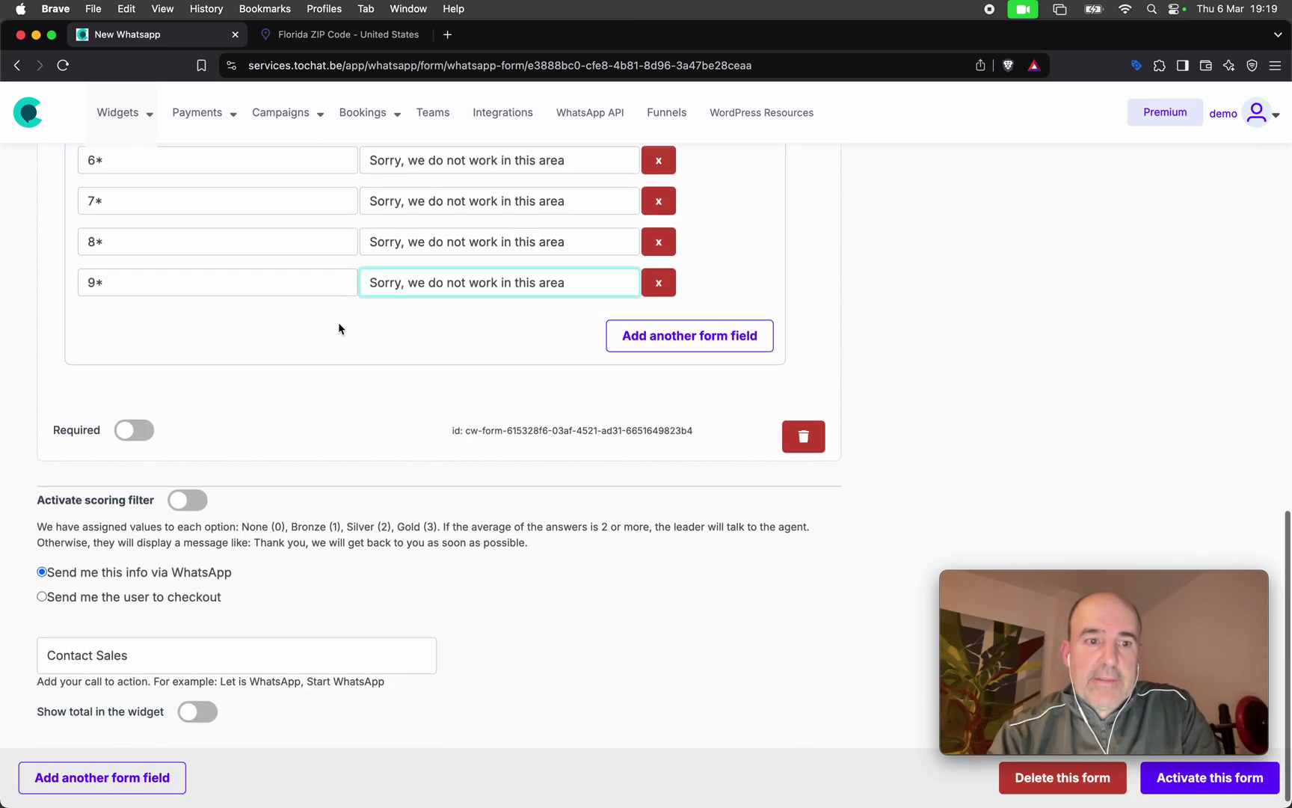
pyautogui.click(144, 781)
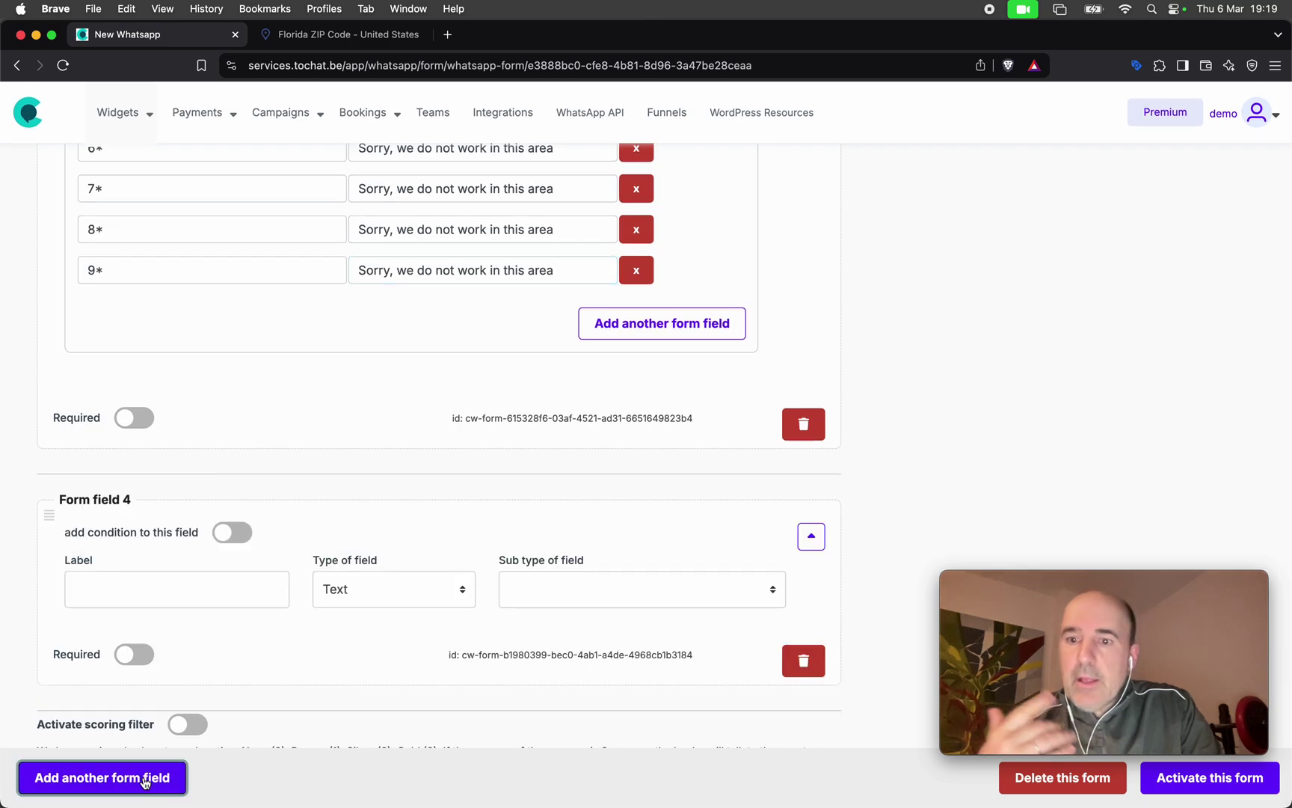
# Label the fourth field 'How big is your garage' and make it a dropdown with prices.
pyautogui.click(126, 582)
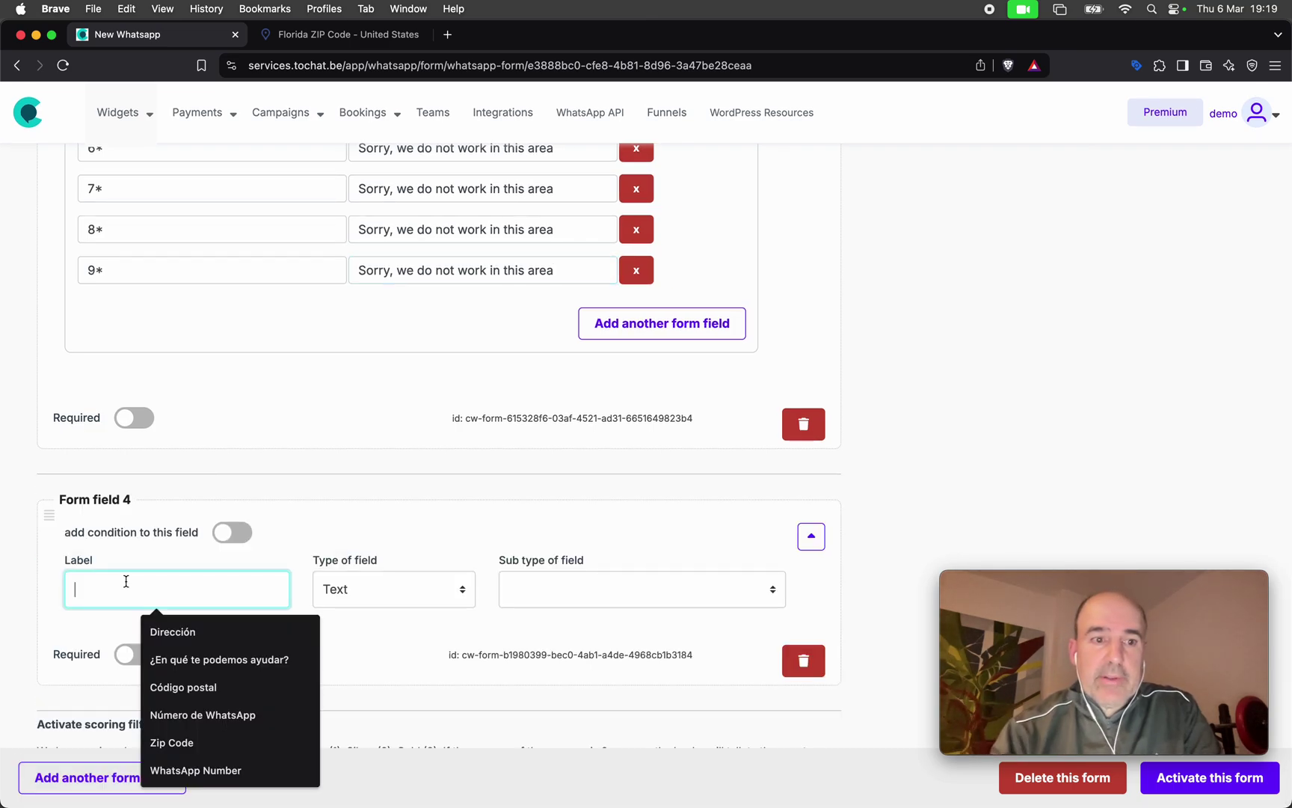
pyautogui.write('How big is y')
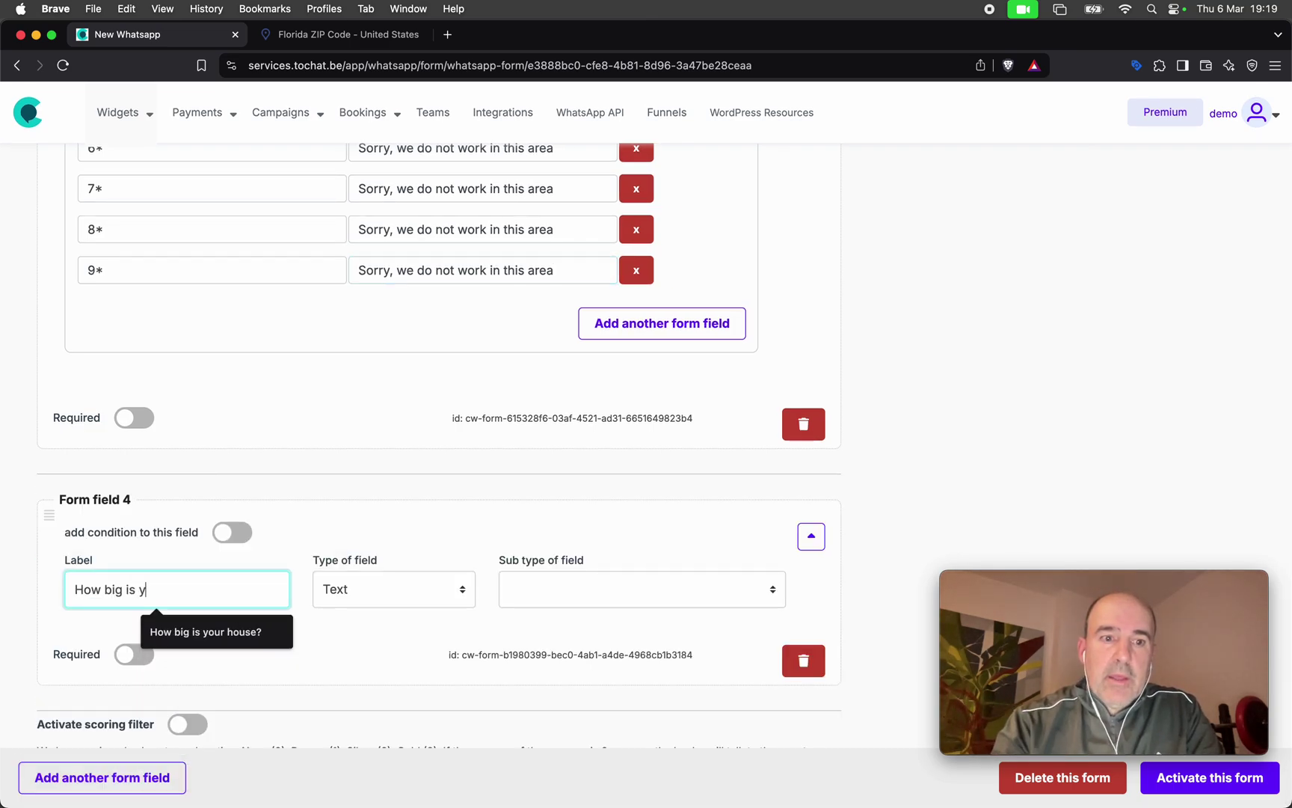
pyautogui.write('our garage')
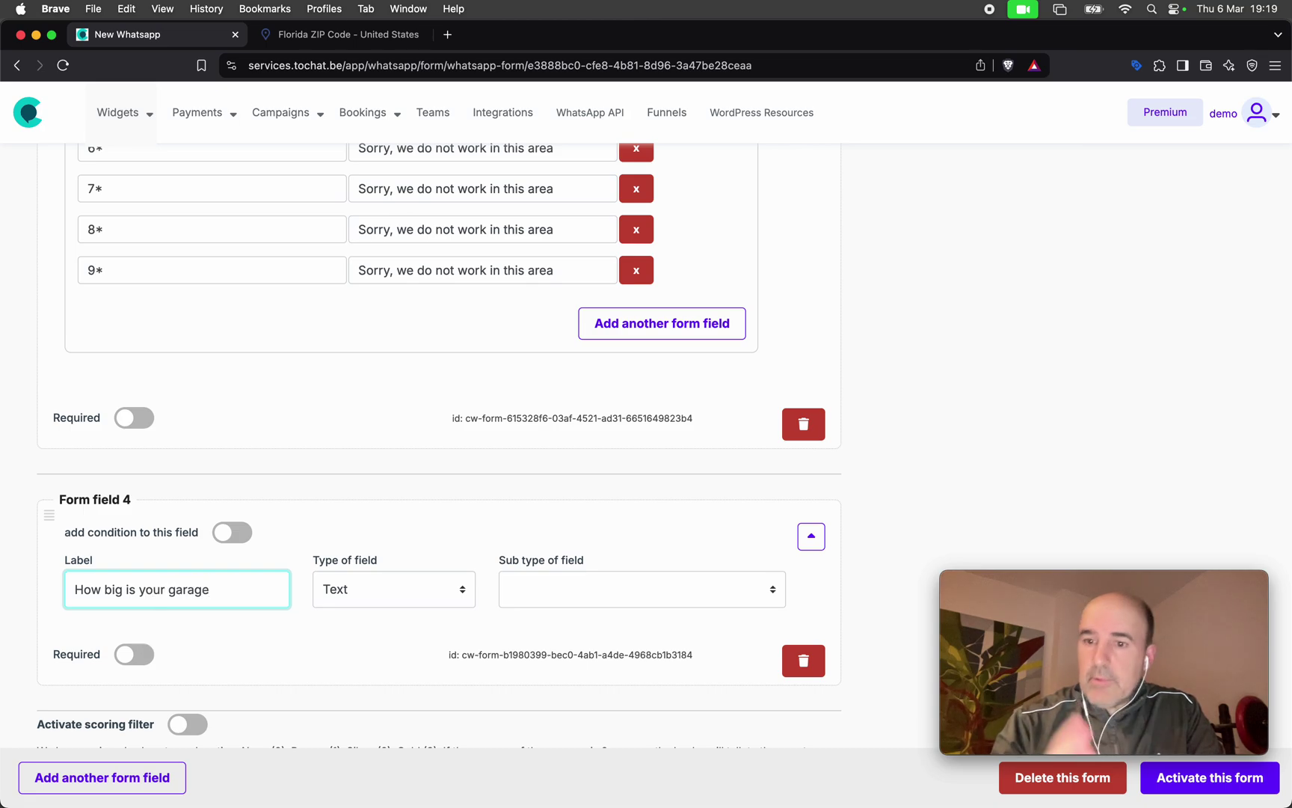
pyautogui.click(370, 600)
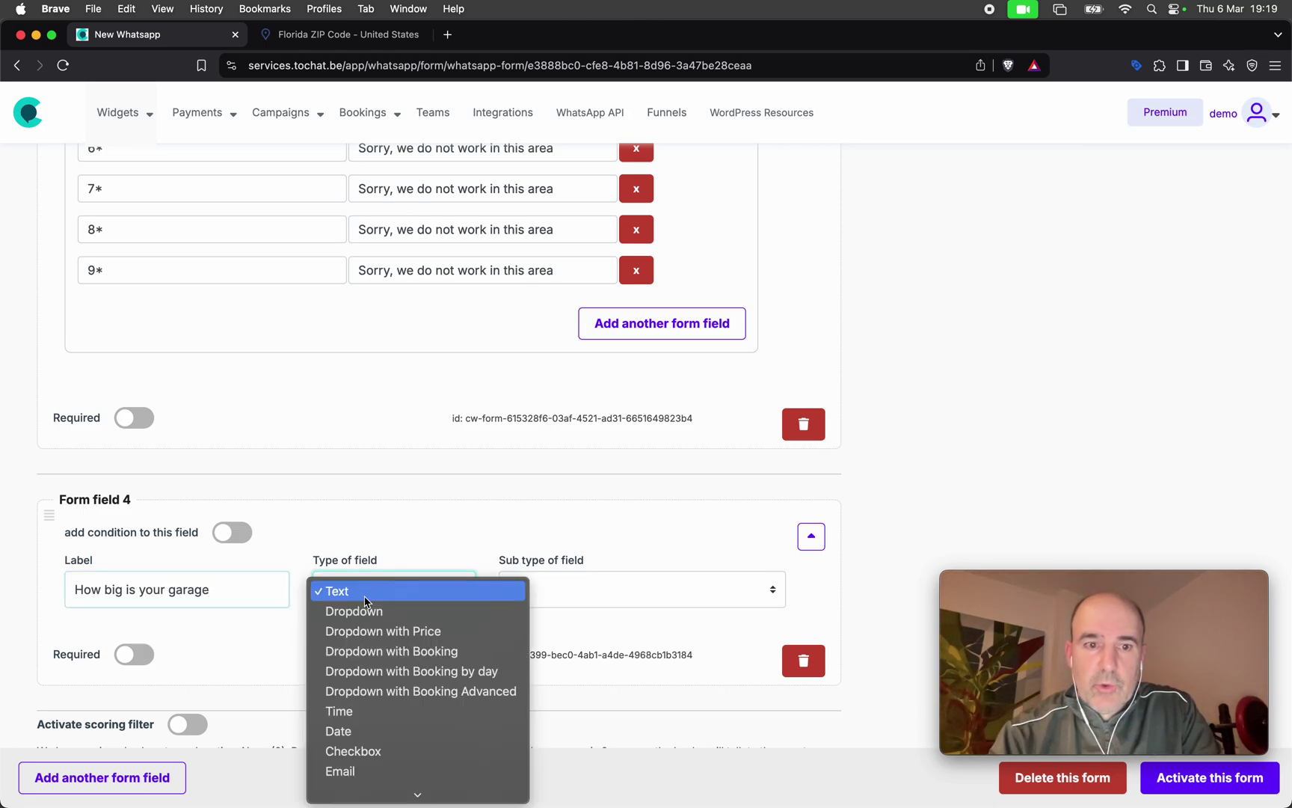
pyautogui.click(387, 631)
pyautogui.scroll(-5, 404, 658)
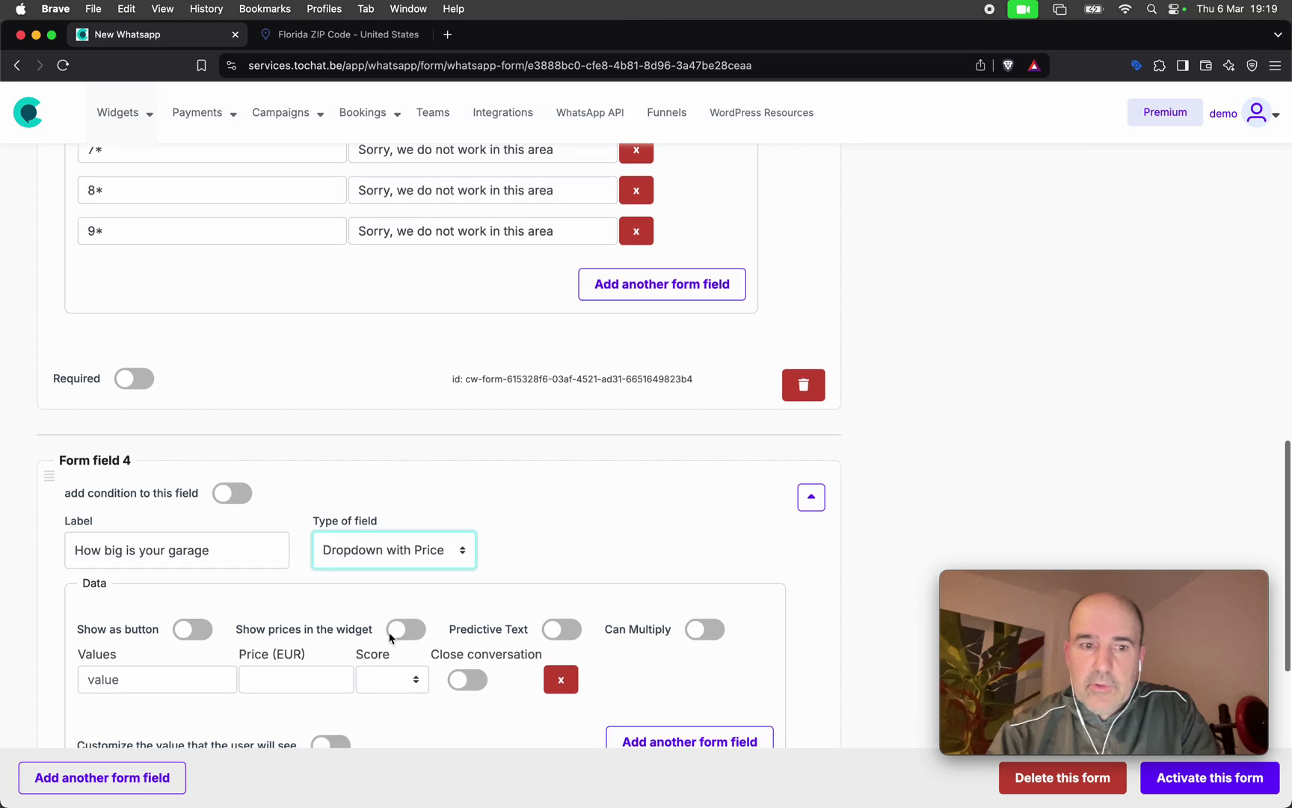
# Add options 10 m2 at 1000, 18 m2 at 2000 and 22 at 3000.
pyautogui.click(152, 472)
pyautogui.write('10')
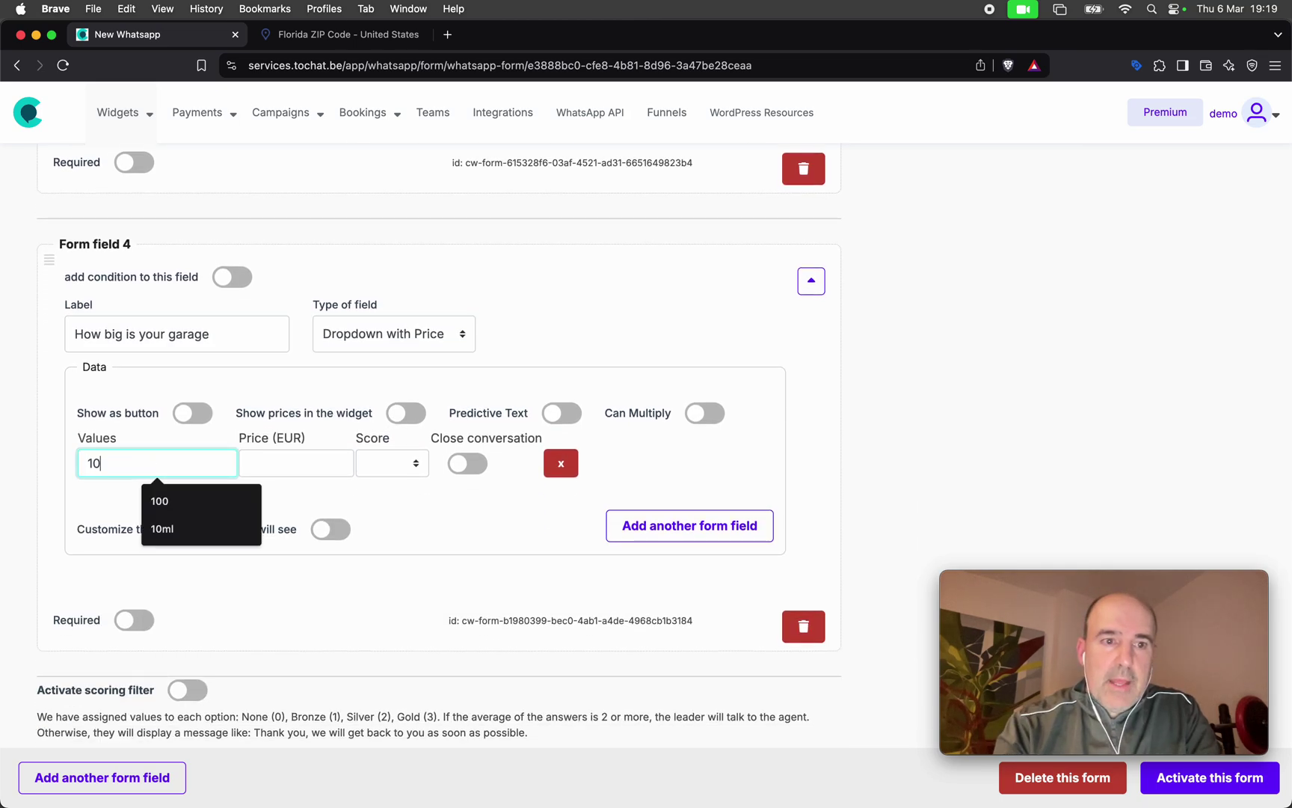
pyautogui.write(' m2')
pyautogui.click(298, 463)
pyautogui.write('1000')
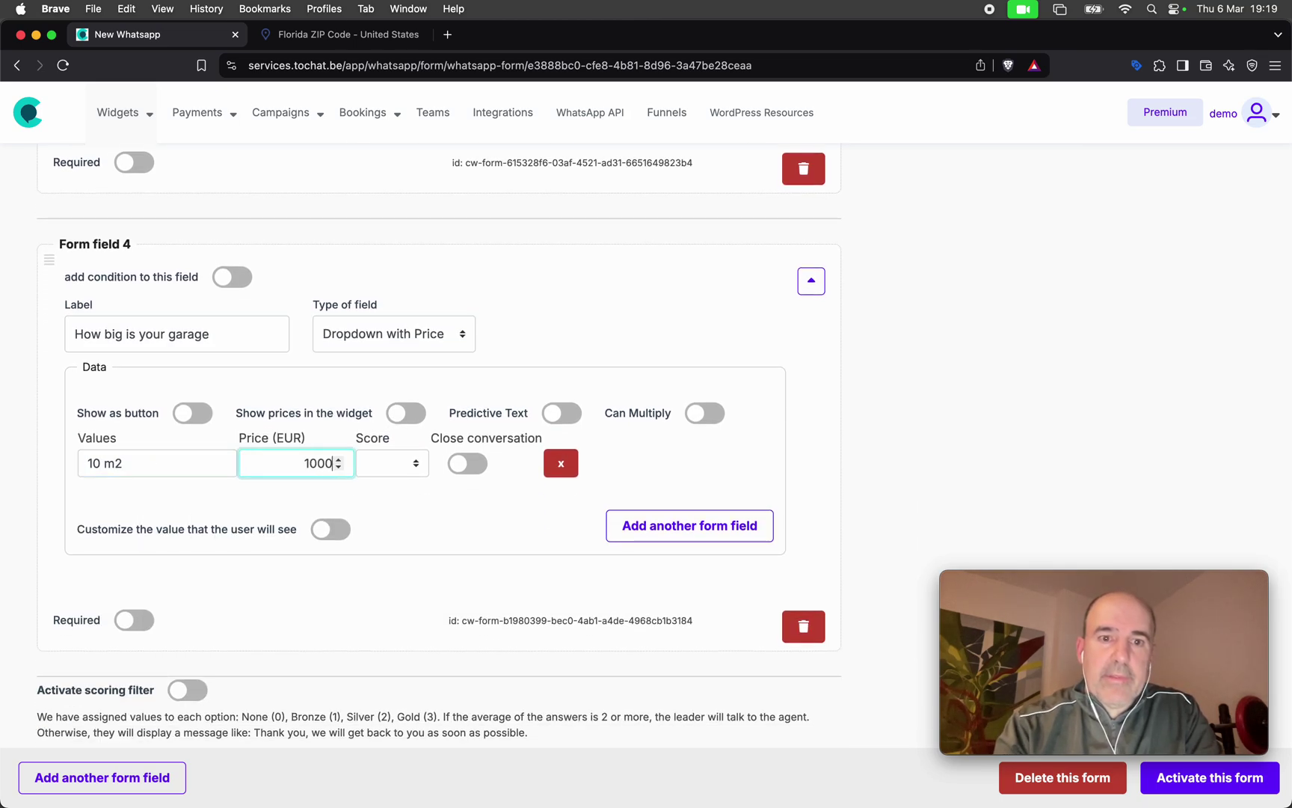
pyautogui.click(729, 527)
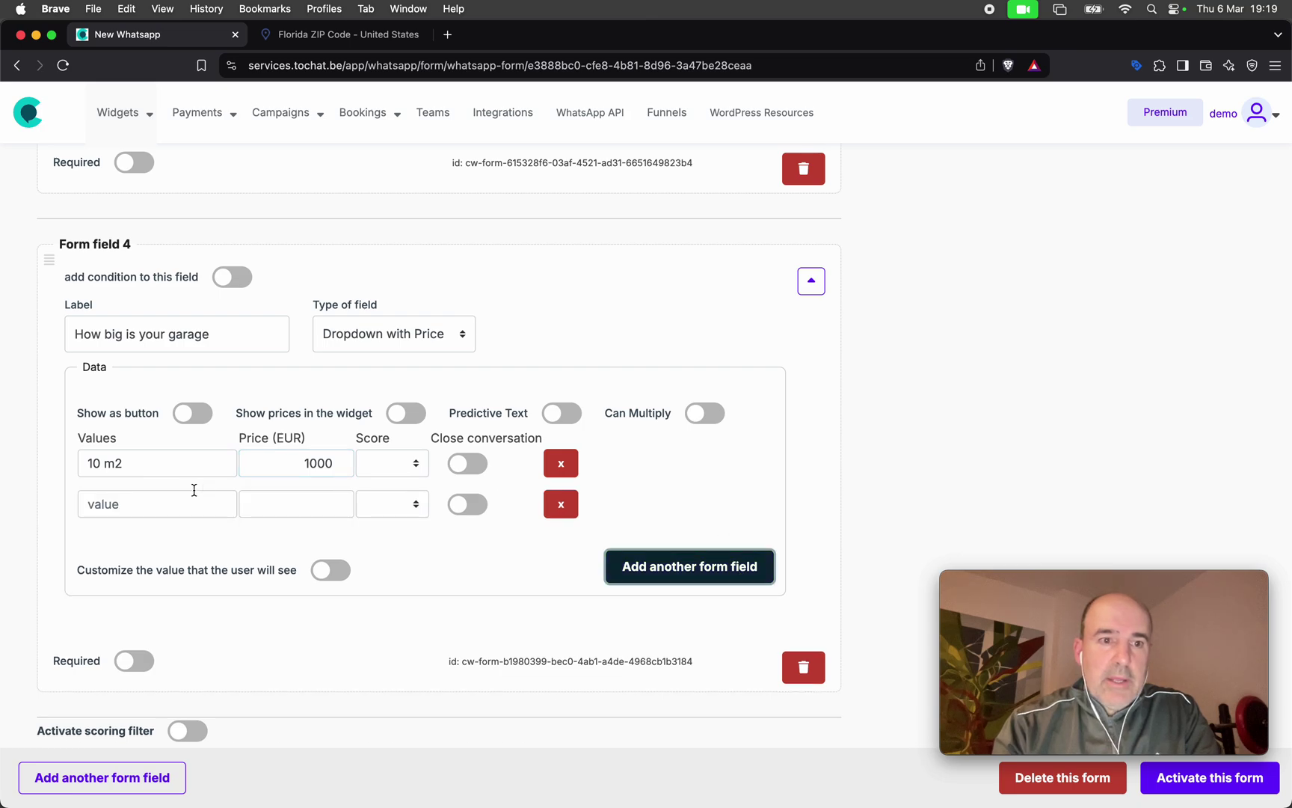
pyautogui.click(184, 503)
pyautogui.write('18 ')
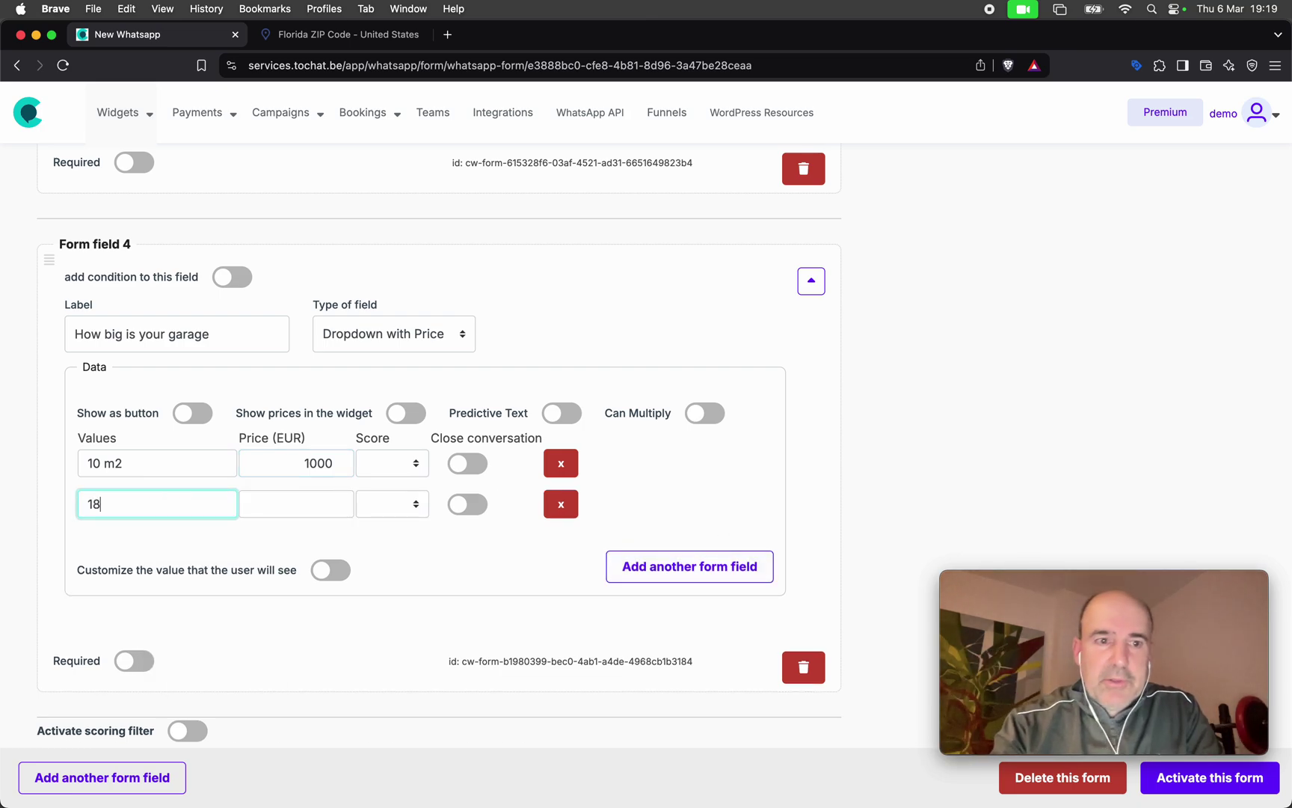
pyautogui.write('m2')
pyautogui.click(303, 513)
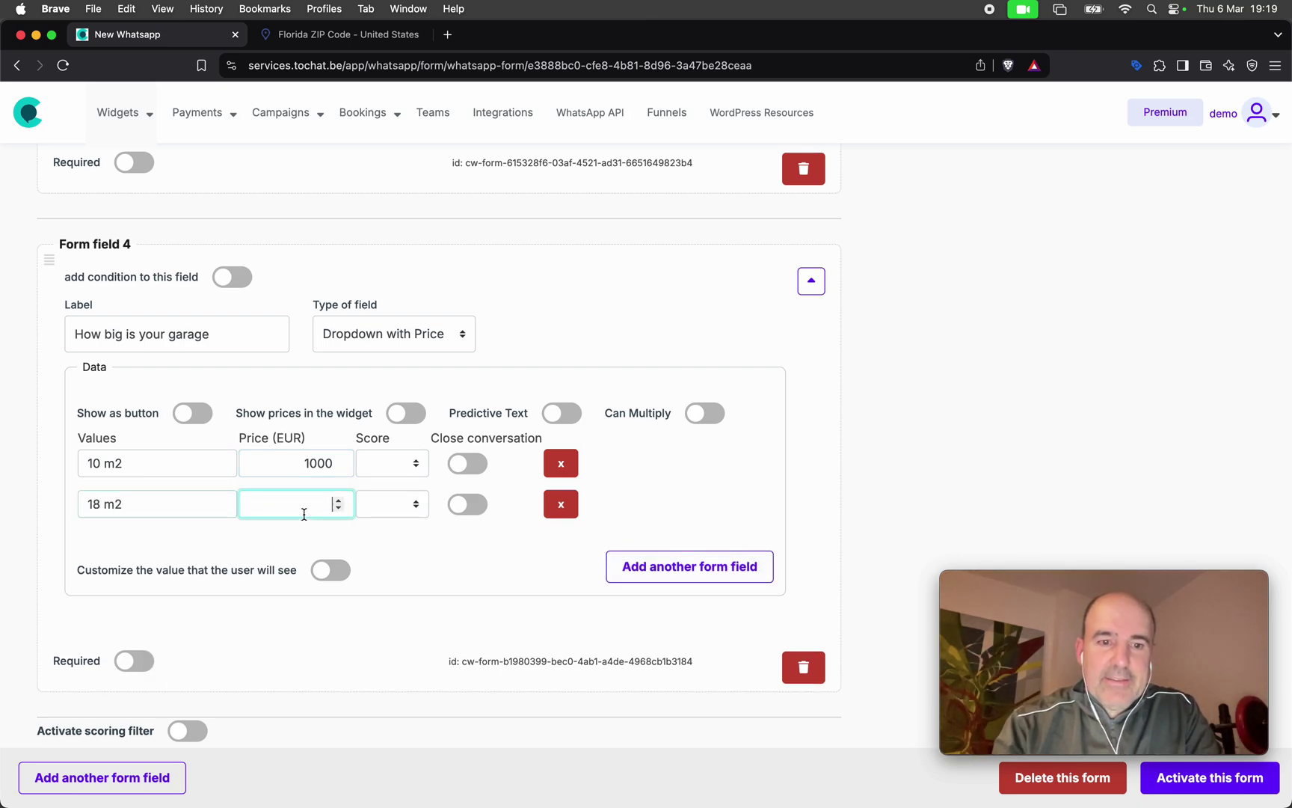
pyautogui.write('2000')
pyautogui.click(668, 577)
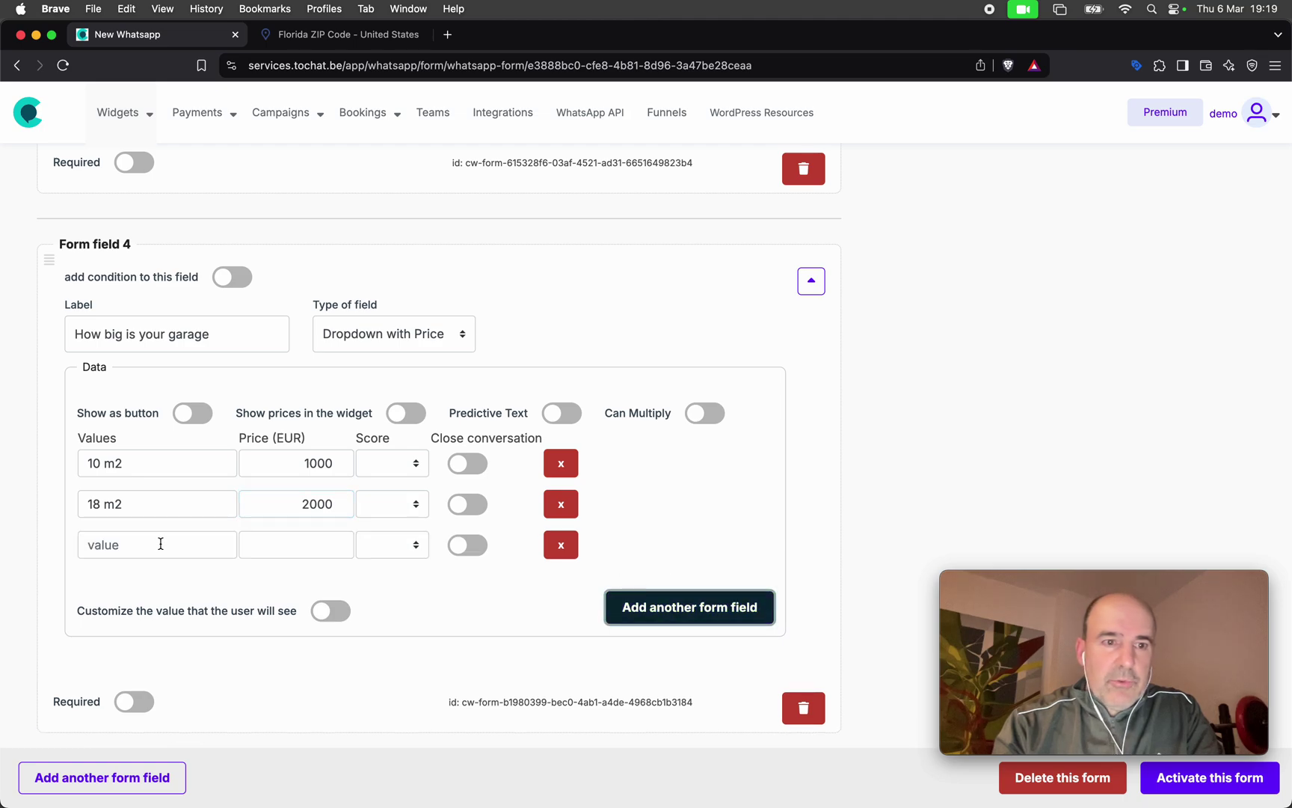
pyautogui.click(160, 545)
pyautogui.write('22 m2')
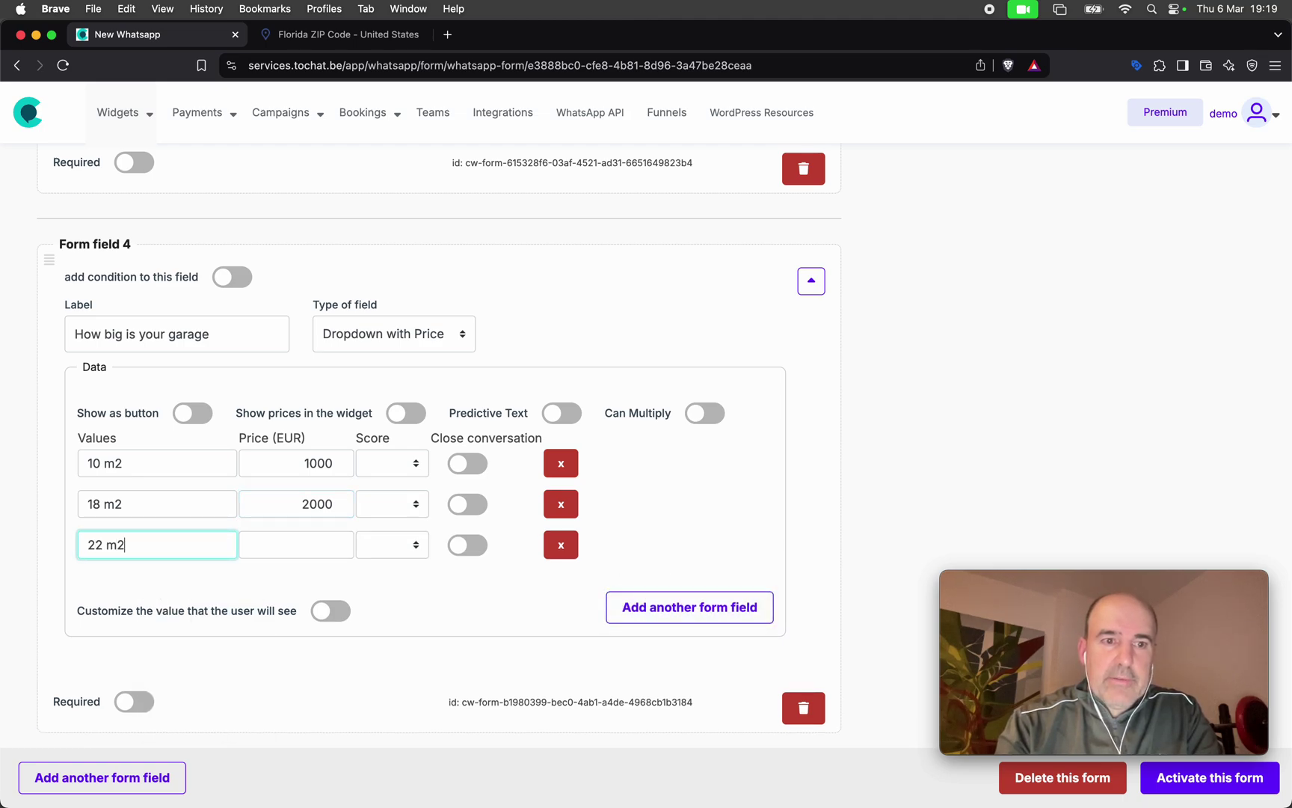
pyautogui.click(334, 545)
pyautogui.write('3000')
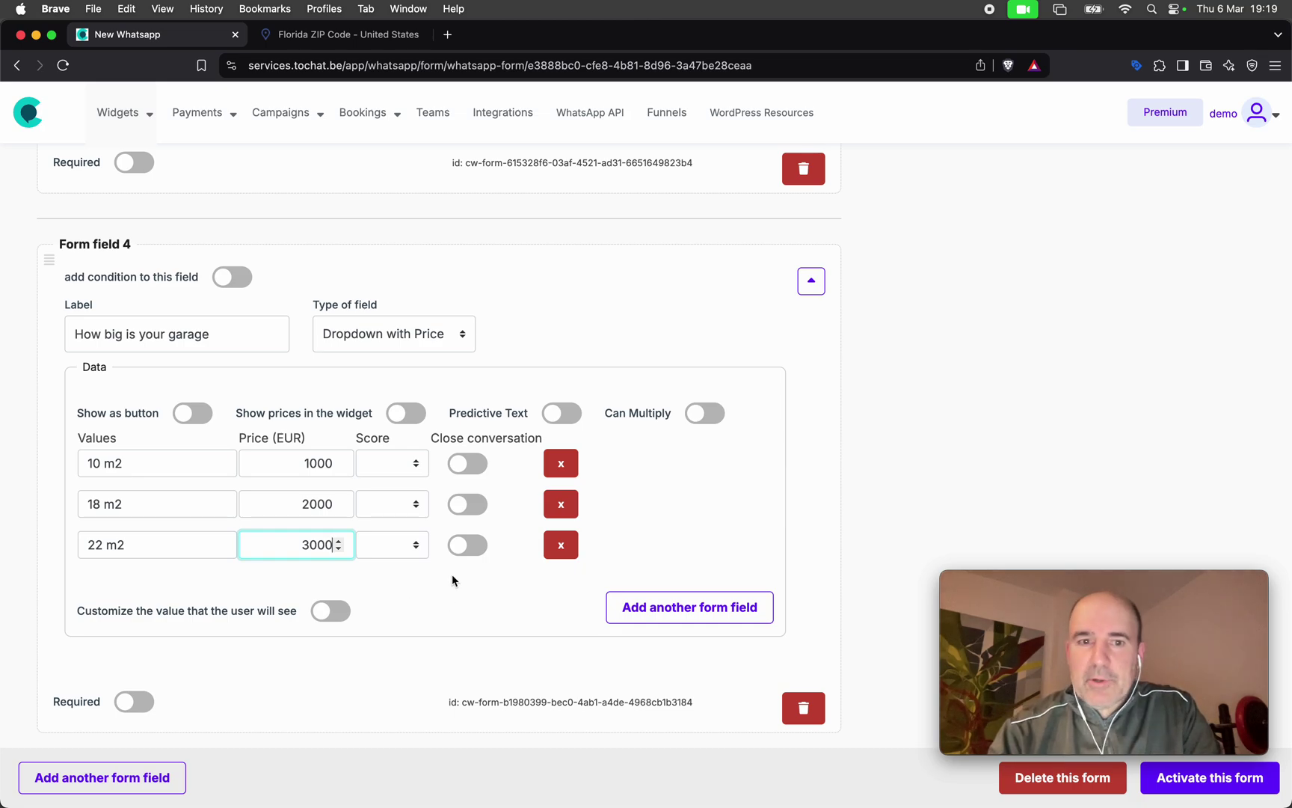
# Show the garage sizes as buttons and activate the form.
pyautogui.click(191, 419)
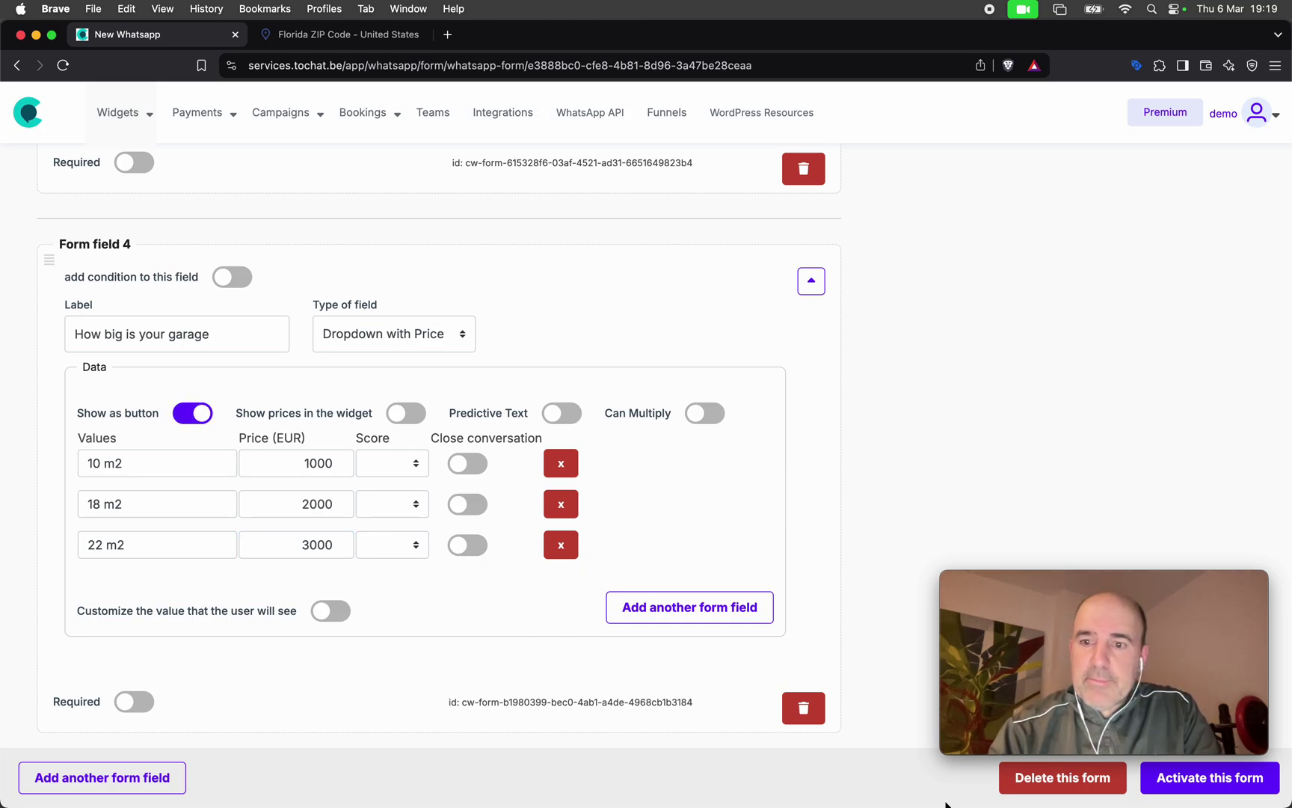
pyautogui.click(1150, 793)
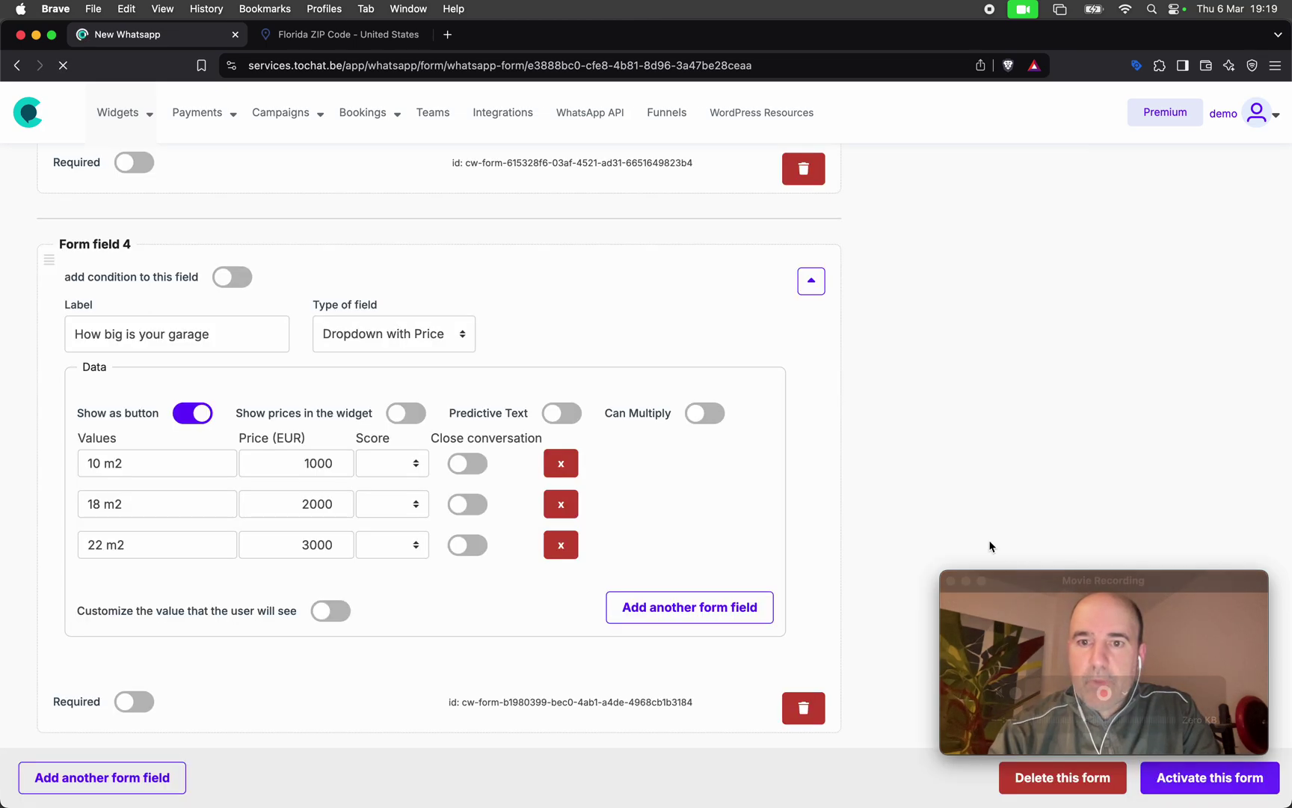
pyautogui.scroll(5, 990, 546)
pyautogui.scroll(15, 989, 546)
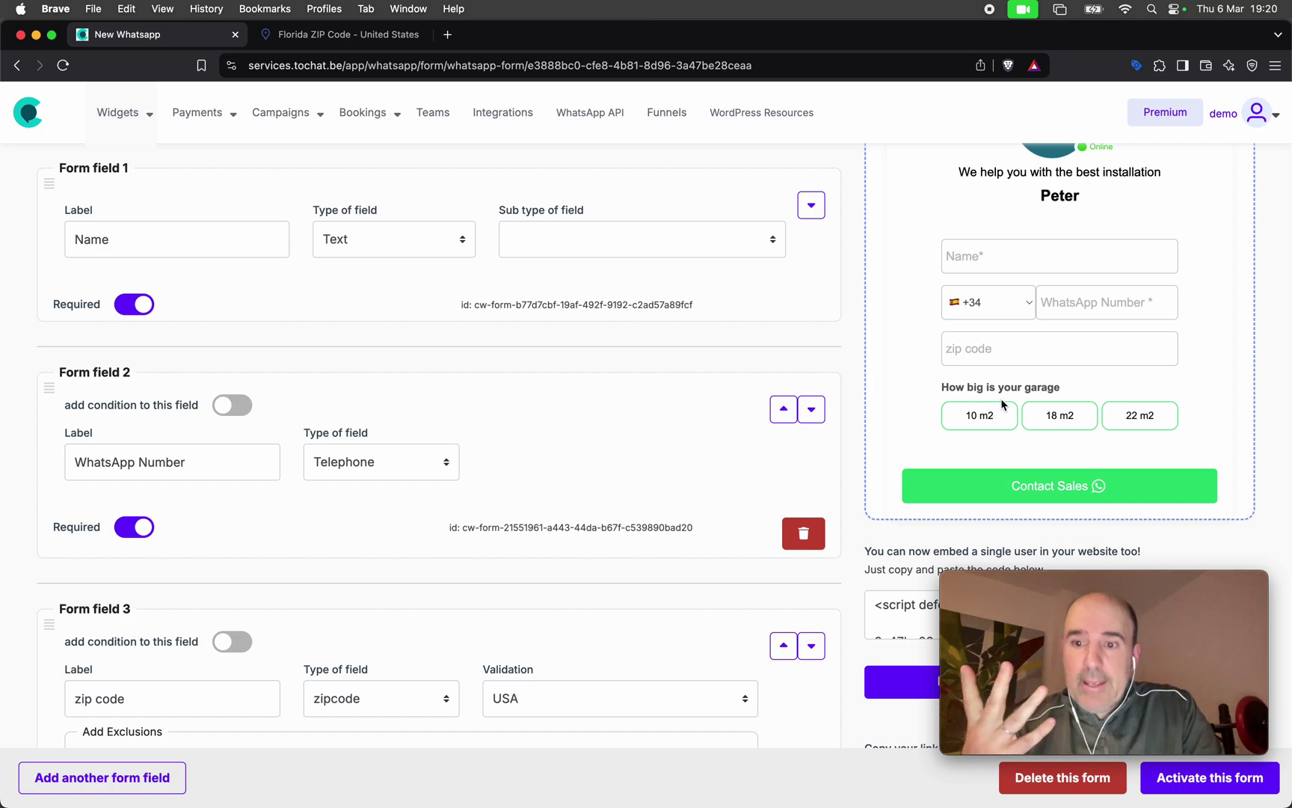
pyautogui.moveTo(941, 394); pyautogui.dragTo(1086, 395)
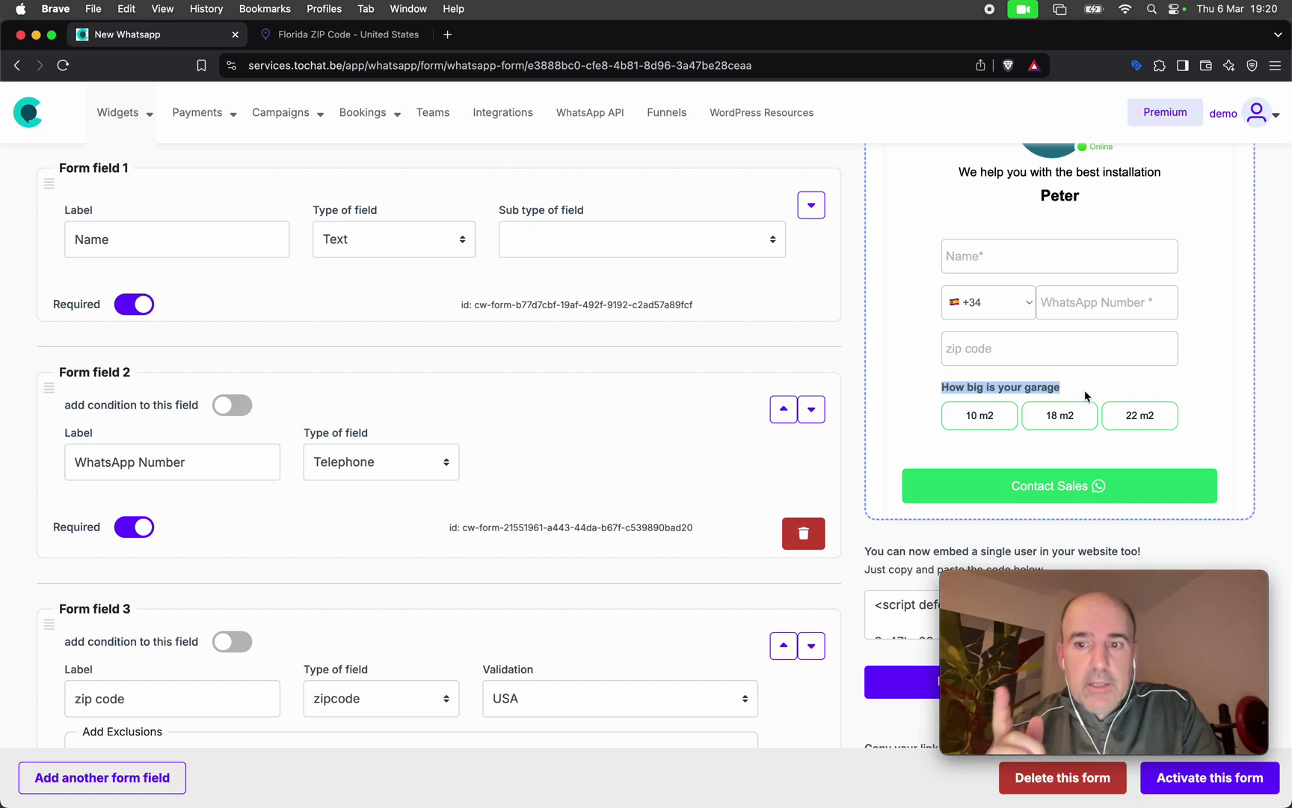
pyautogui.scroll(-15, 643, 424)
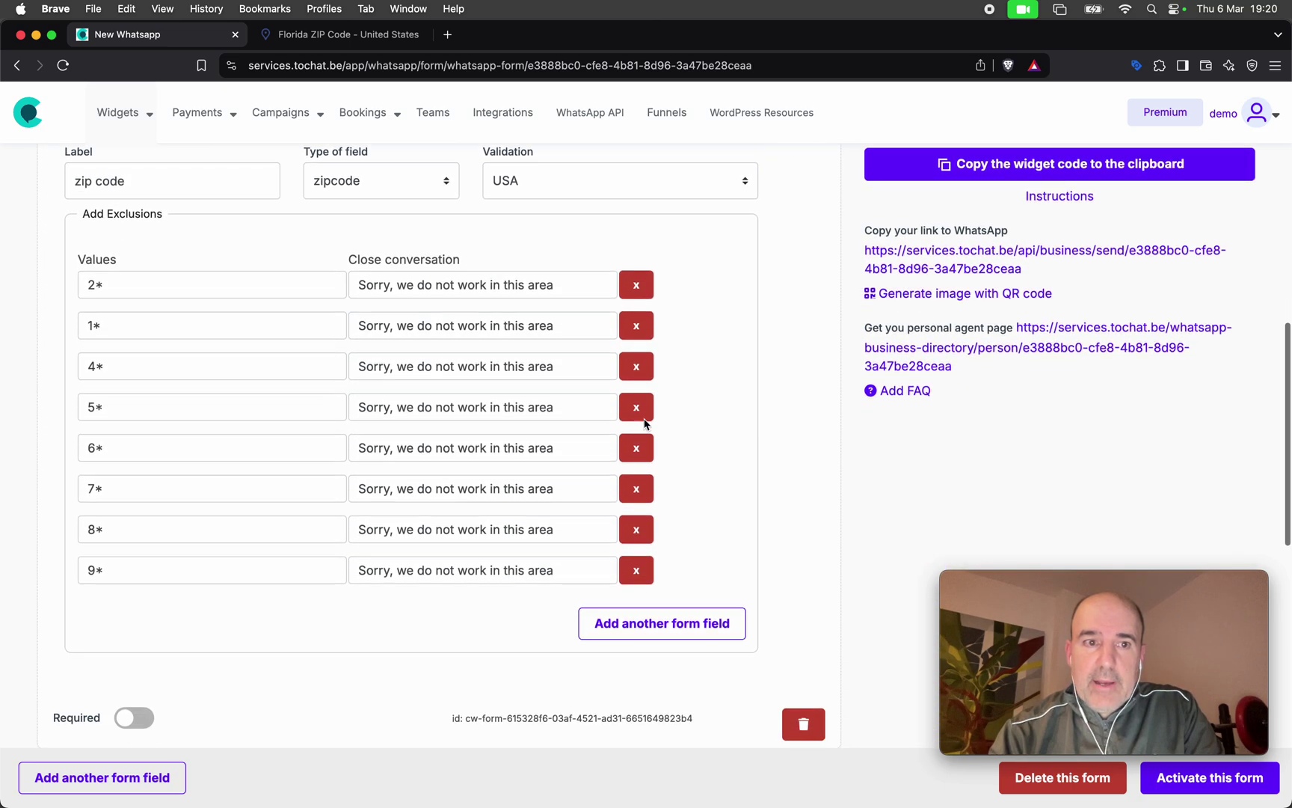
# Condition the garage question on the zip code field matching 3*, then activate the form.
pyautogui.scroll(-10, 645, 424)
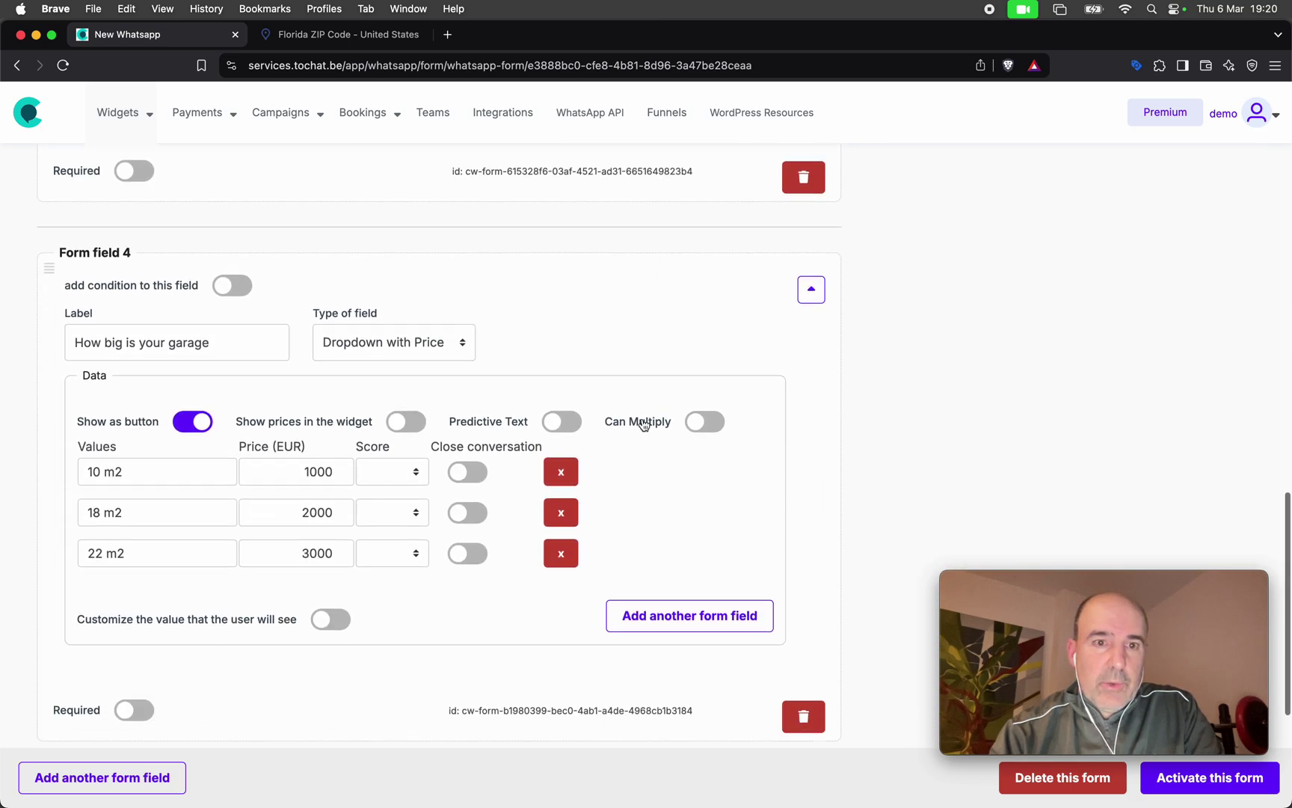
pyautogui.click(231, 285)
pyautogui.click(304, 320)
pyautogui.click(317, 367)
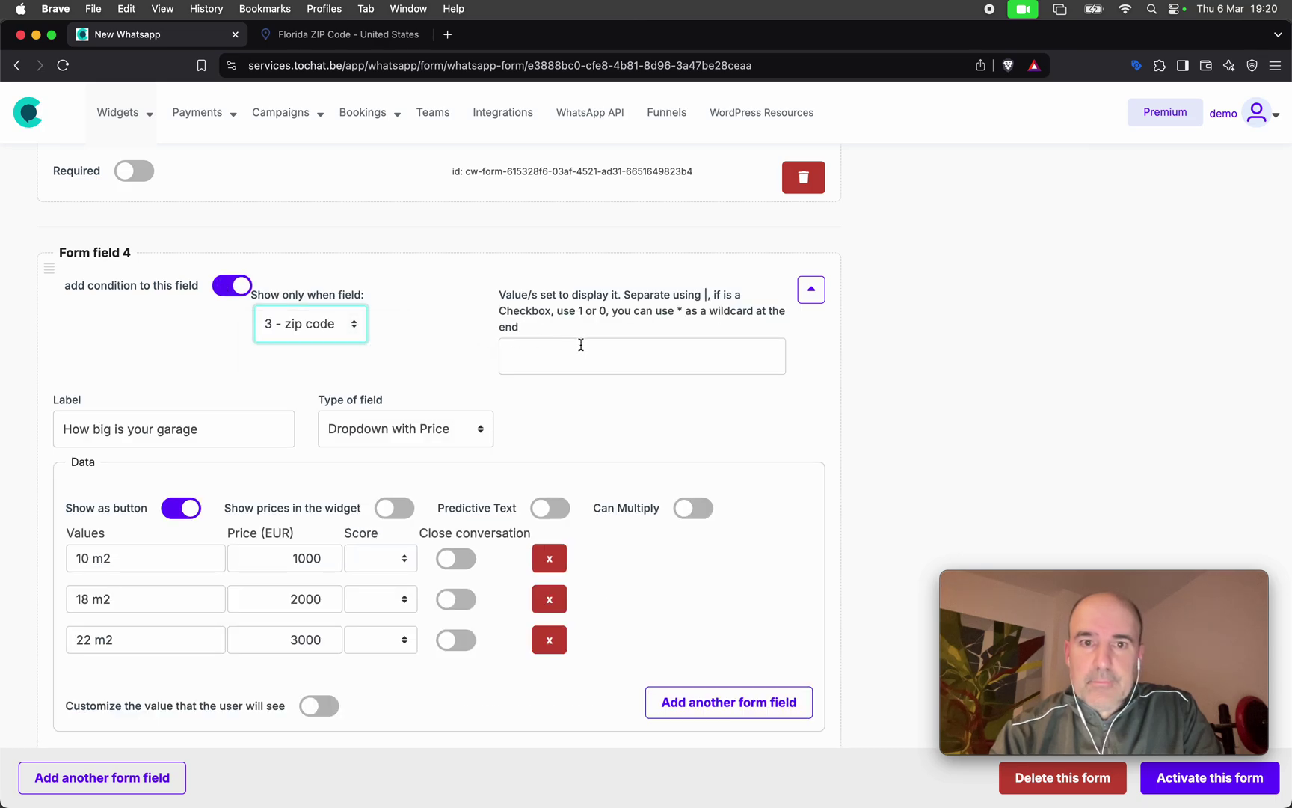
pyautogui.click(579, 344)
pyautogui.write('3*')
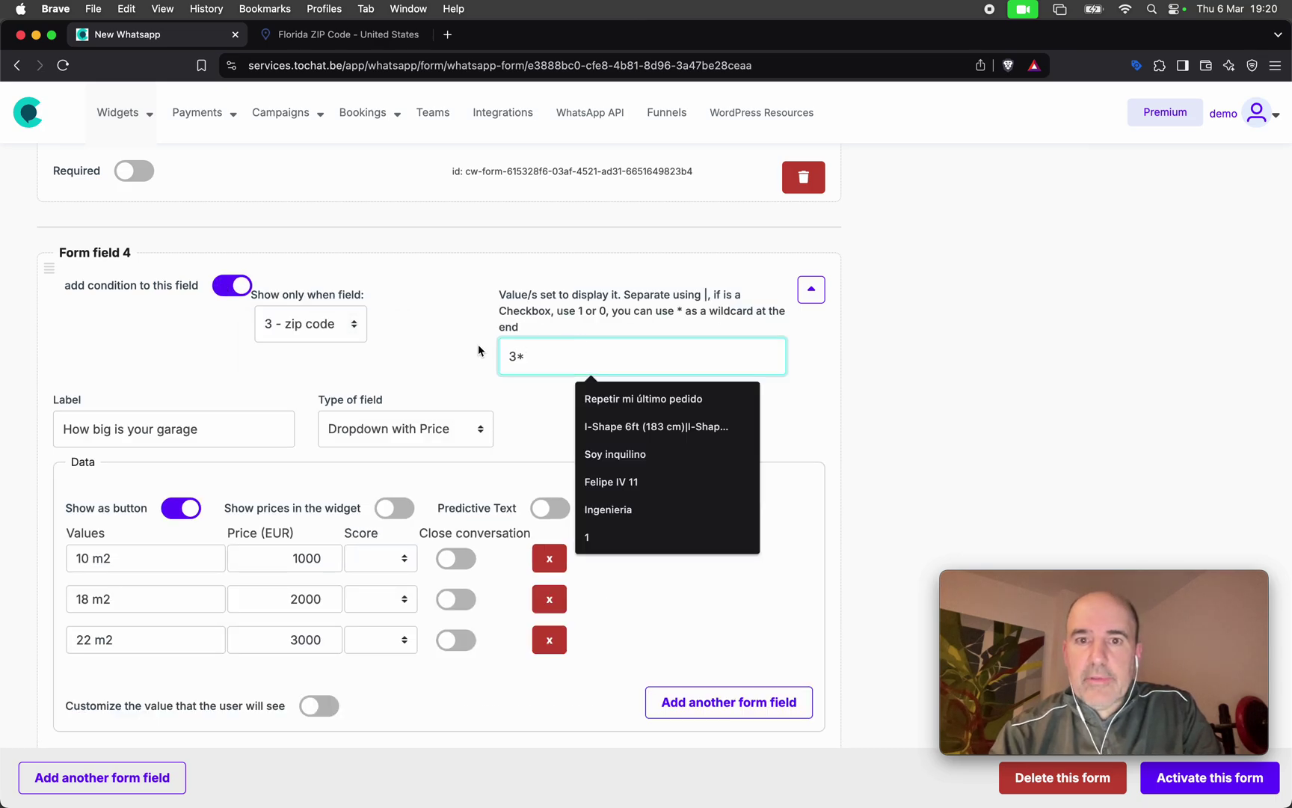
pyautogui.click(428, 351)
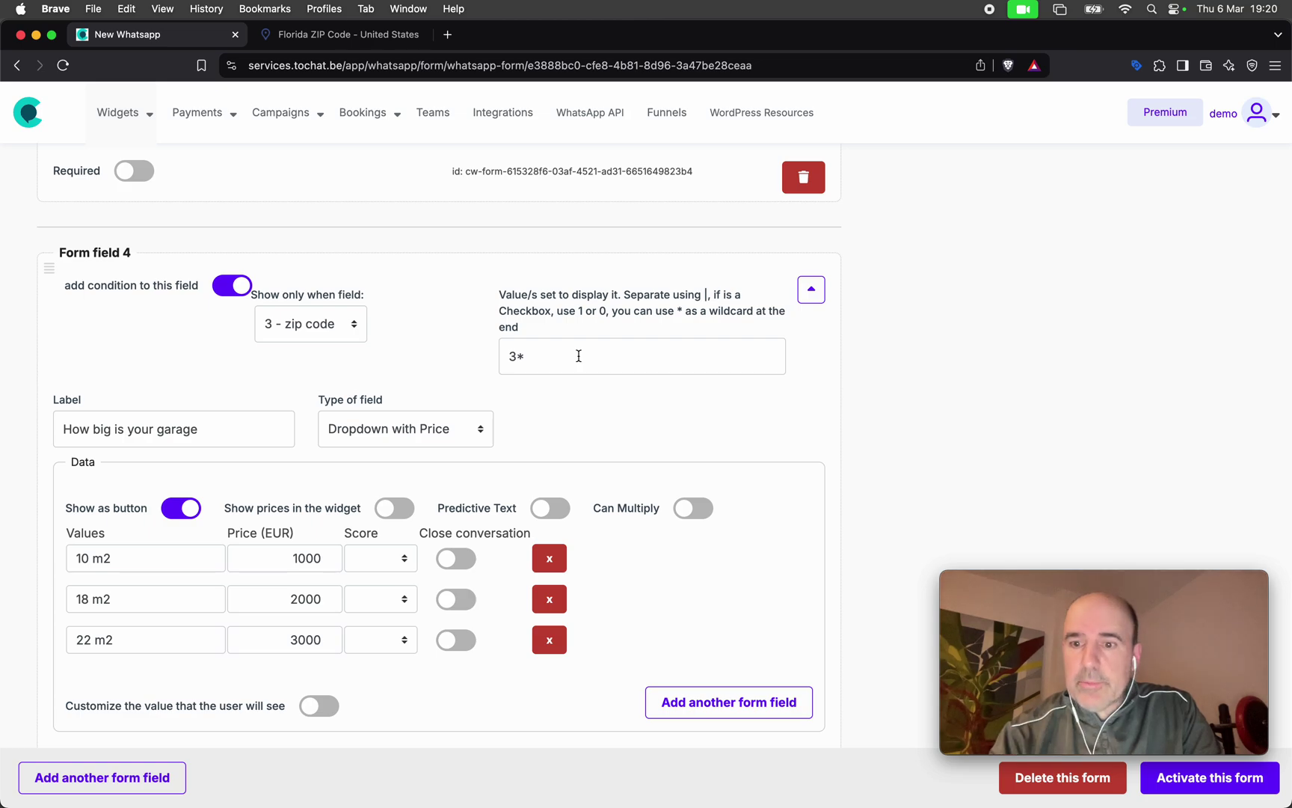
pyautogui.click(1209, 777)
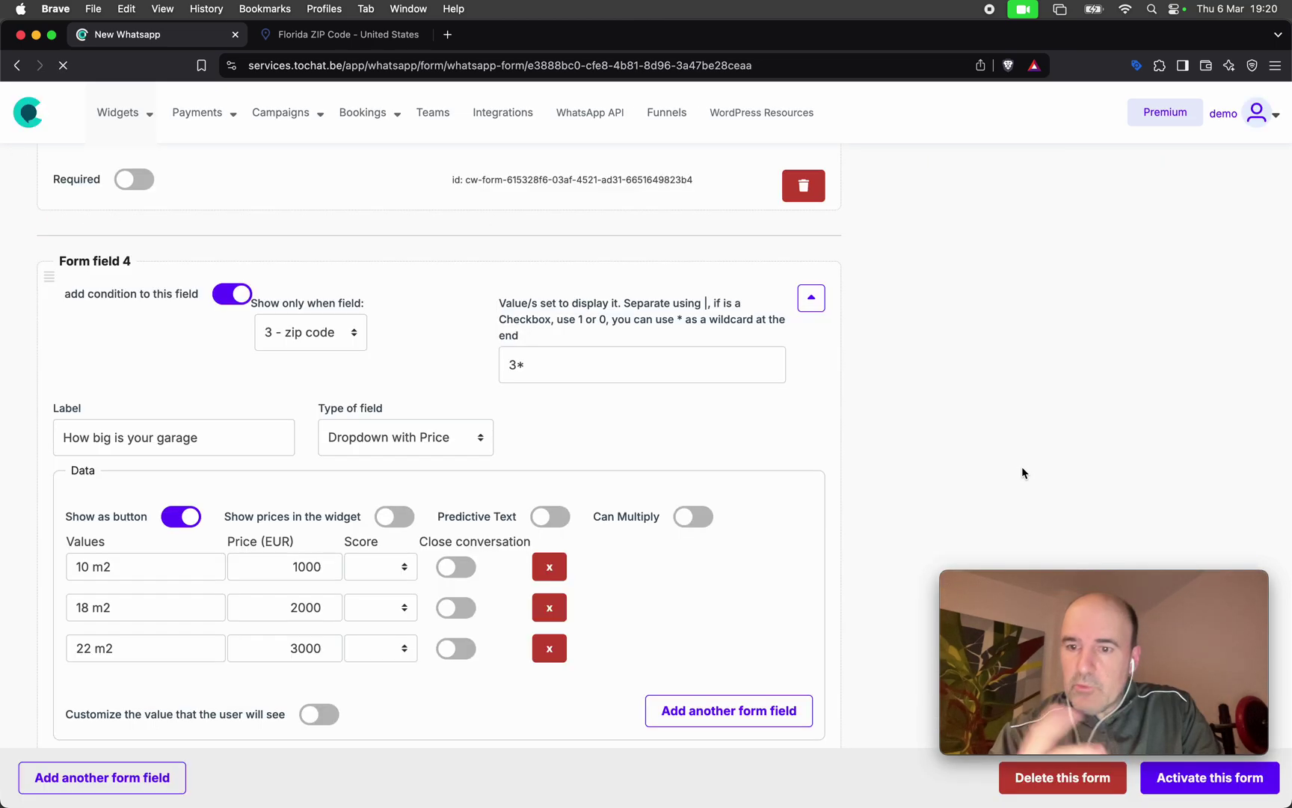
# Fill the preview's Name field with a test name and enter a WhatsApp number.
pyautogui.scroll(10, 1017, 456)
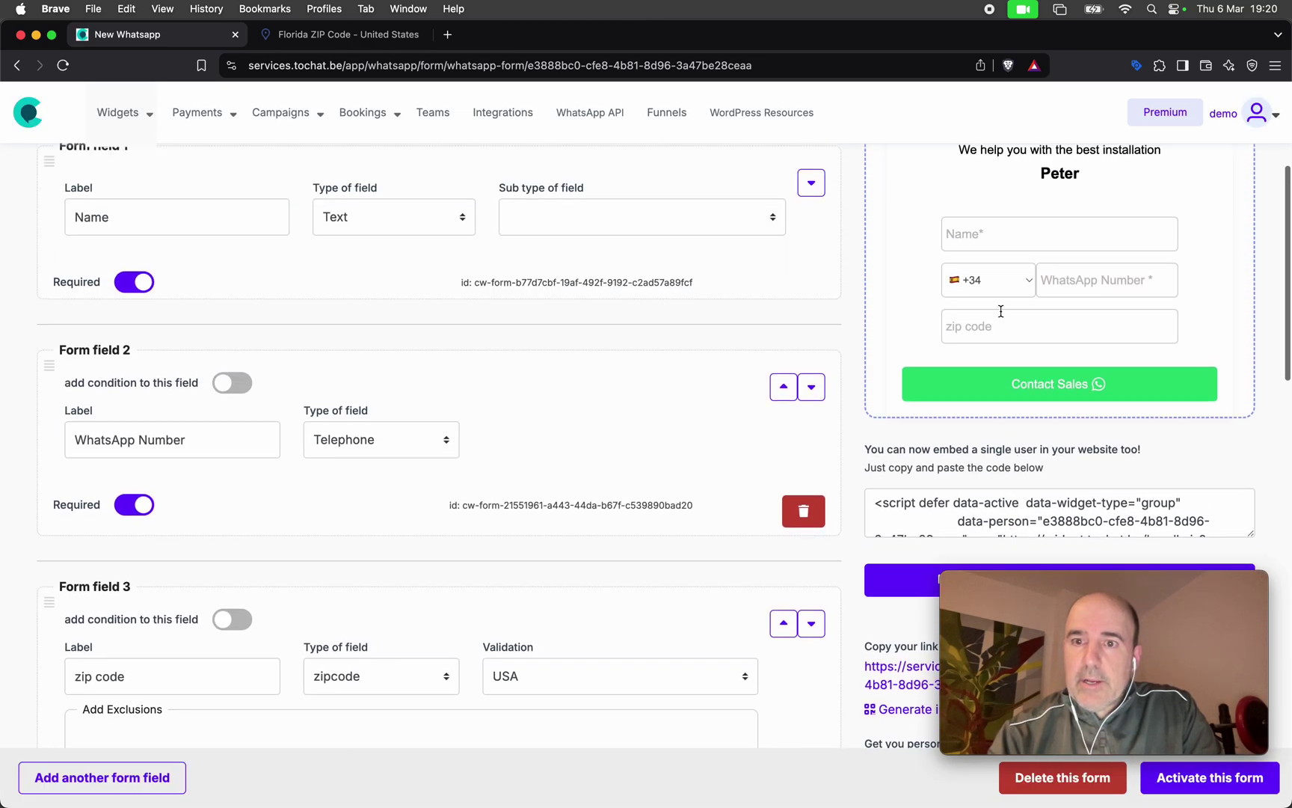
pyautogui.click(981, 224)
pyautogui.write('cesar')
pyautogui.press('Tab')
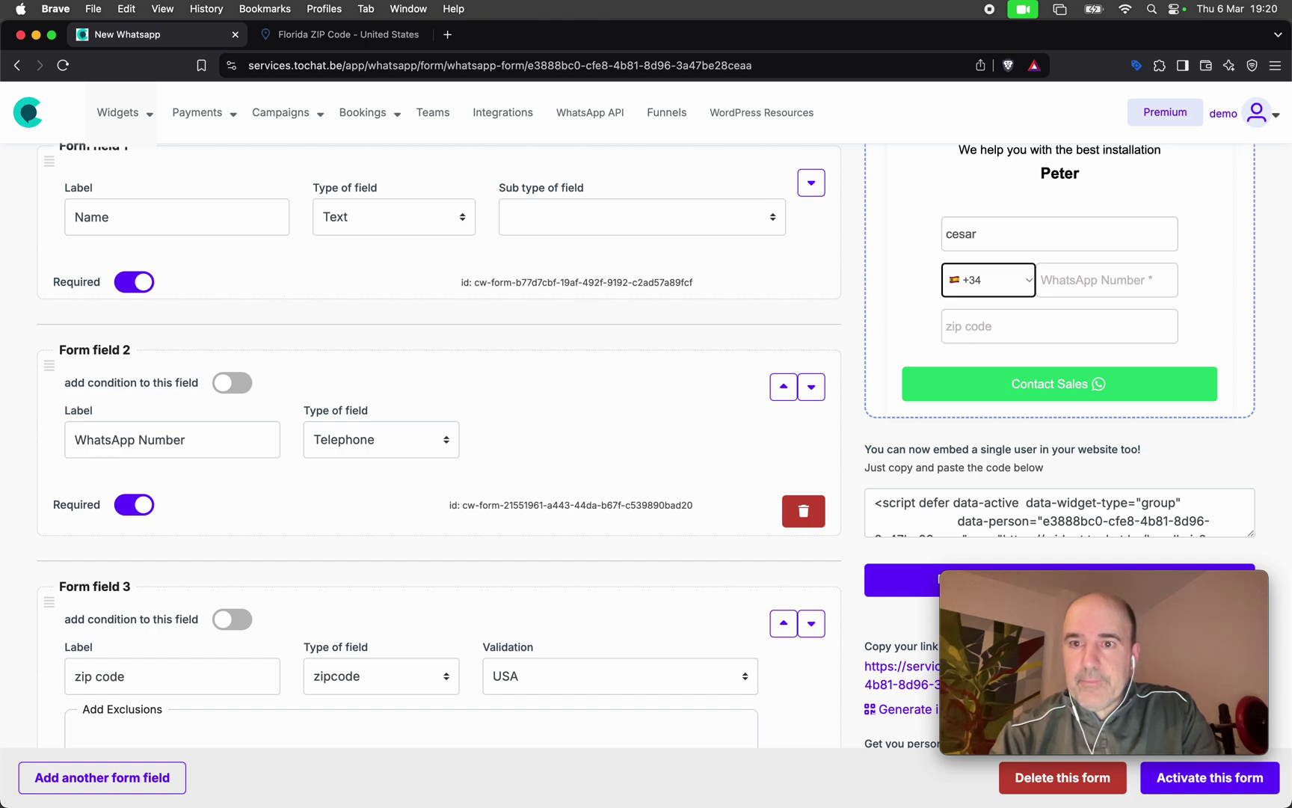
pyautogui.press('Tab')
pyautogui.write('627')
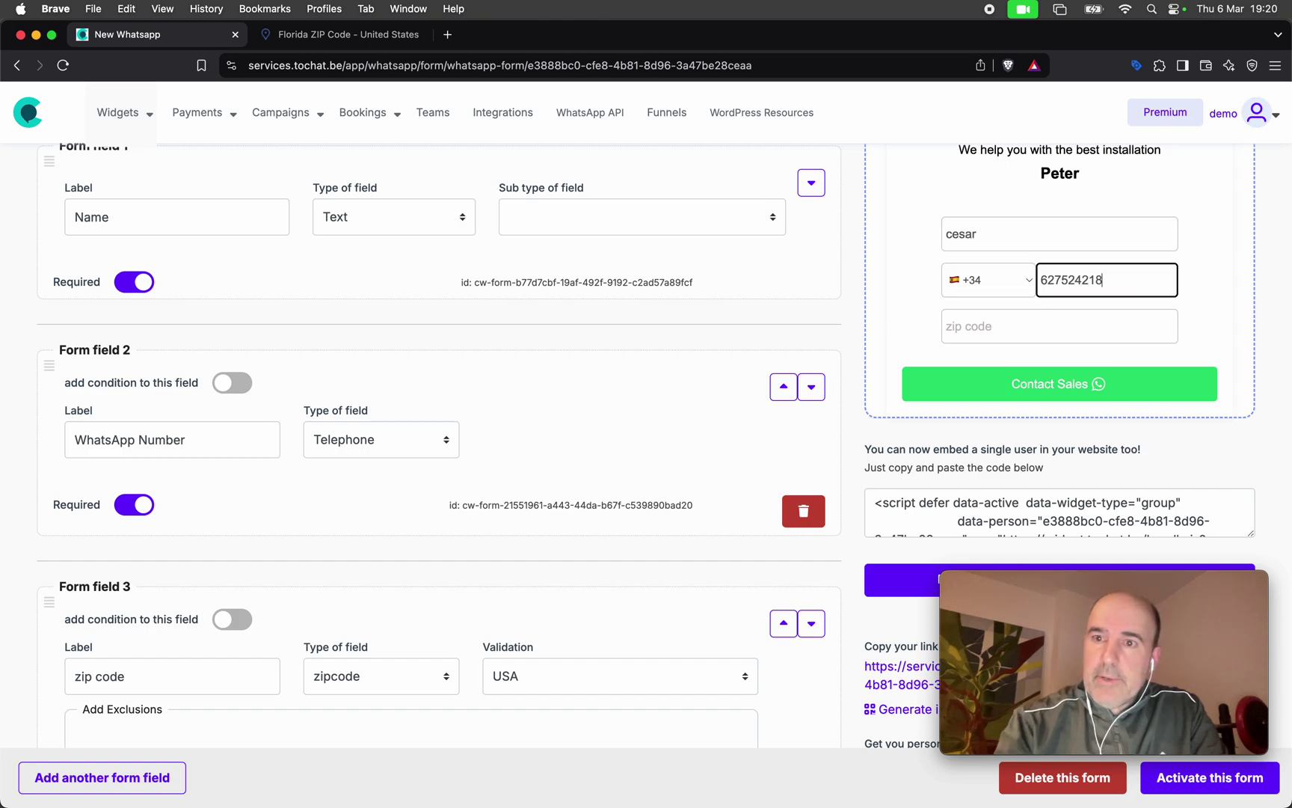
pyautogui.press('Tab')
# Copy zip 33898 from codigo-postal.co into the preview's zip code and pick 10 m2.
pyautogui.click(364, 37)
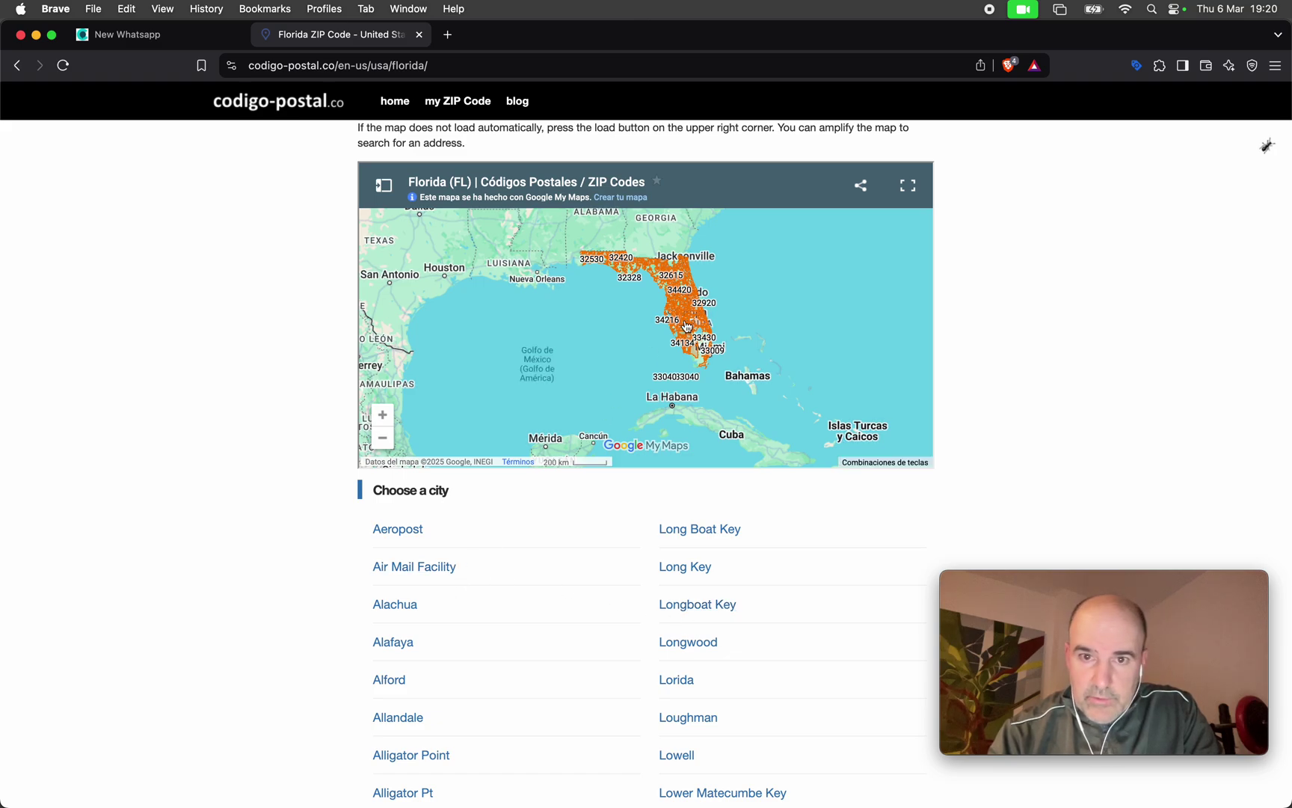
pyautogui.click(687, 327)
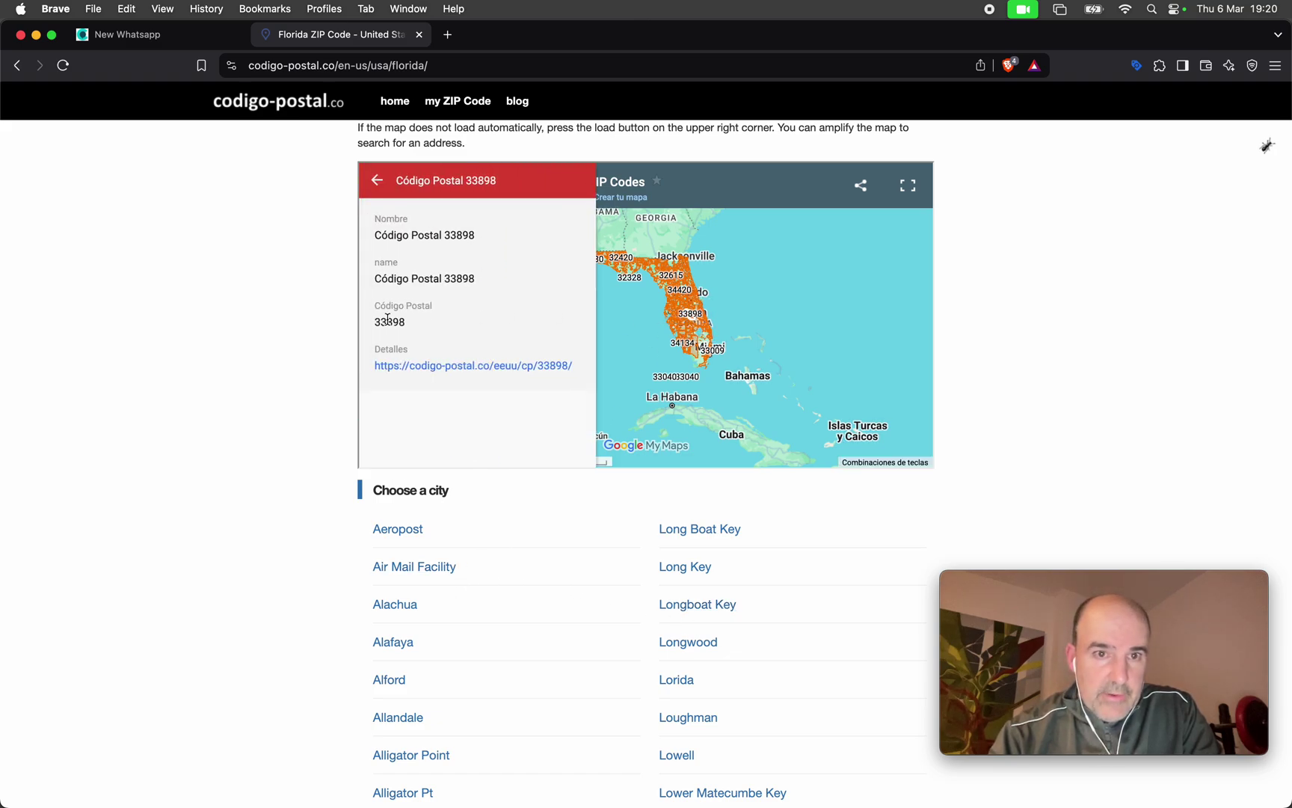
pyautogui.doubleClick(387, 319)
pyautogui.press('super+c')
pyautogui.click(153, 37)
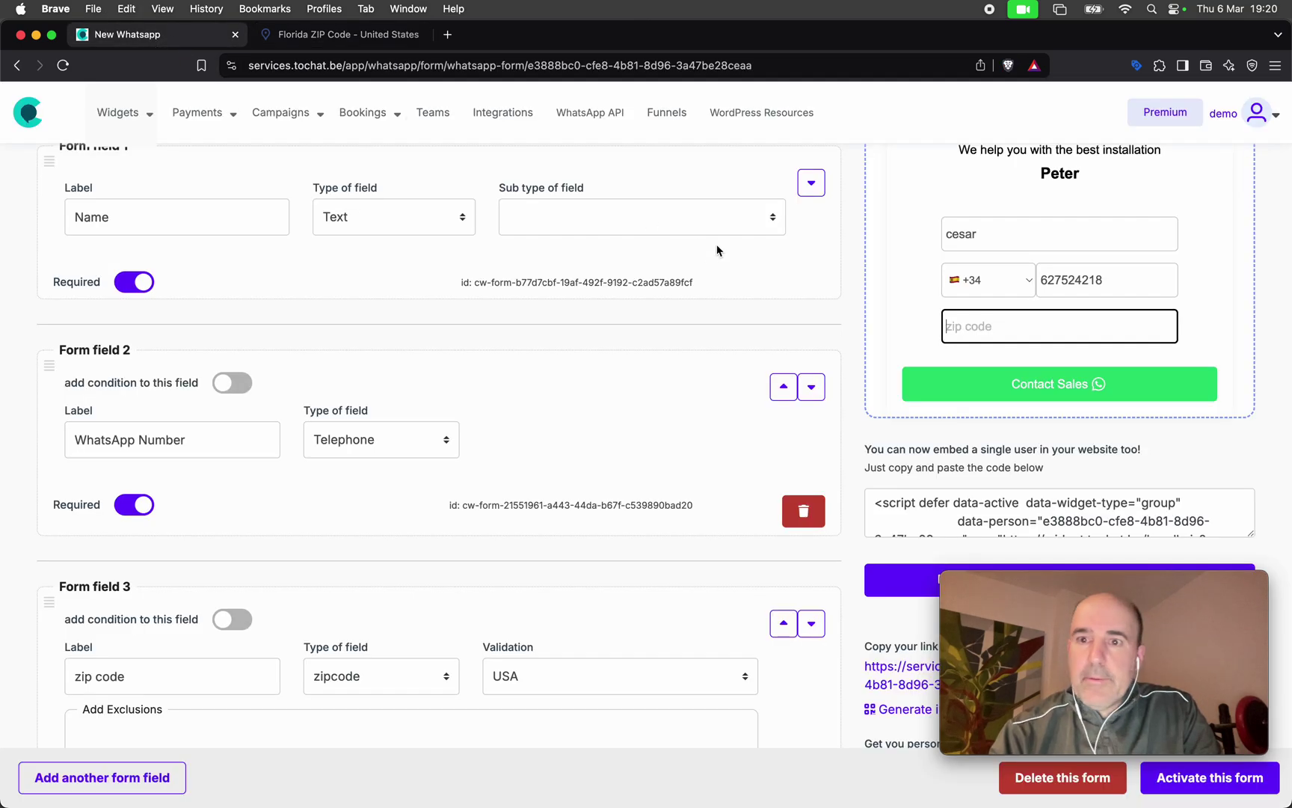
pyautogui.press('super+v')
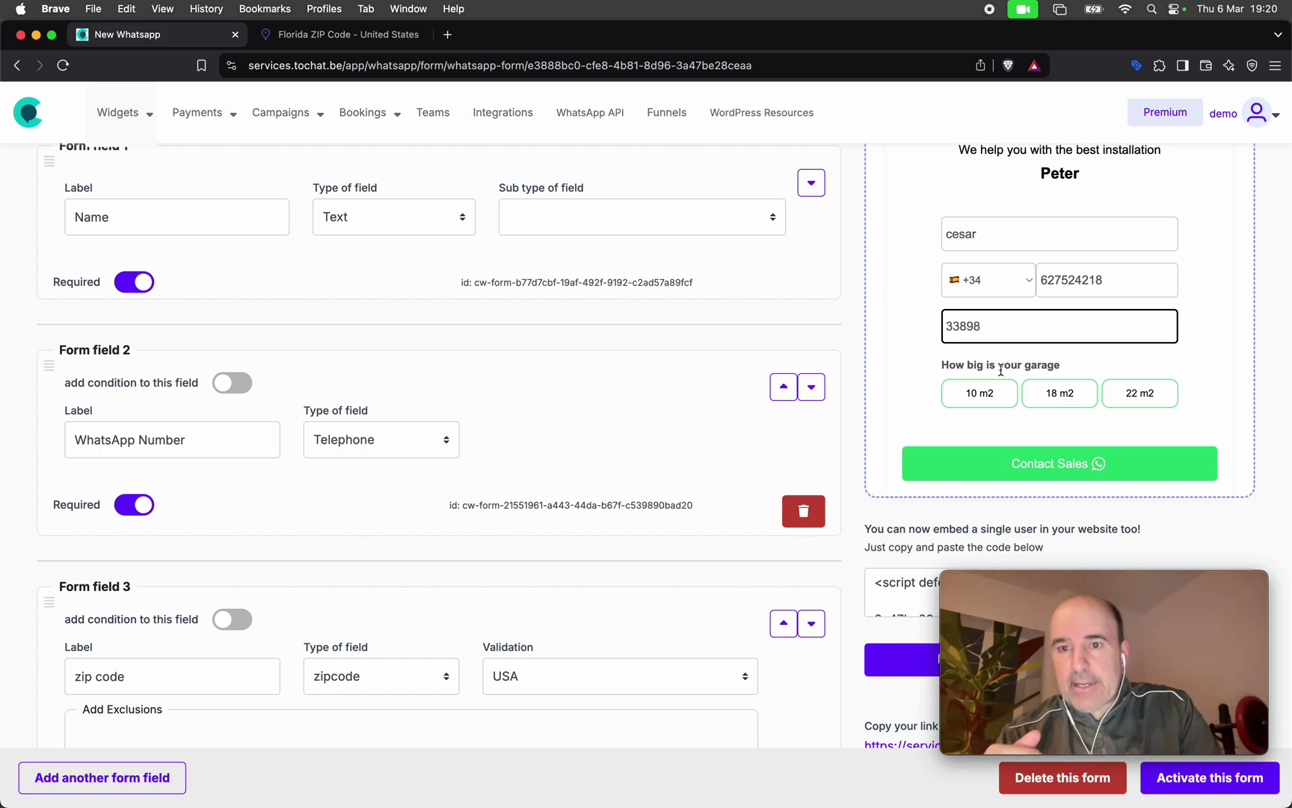
pyautogui.click(985, 401)
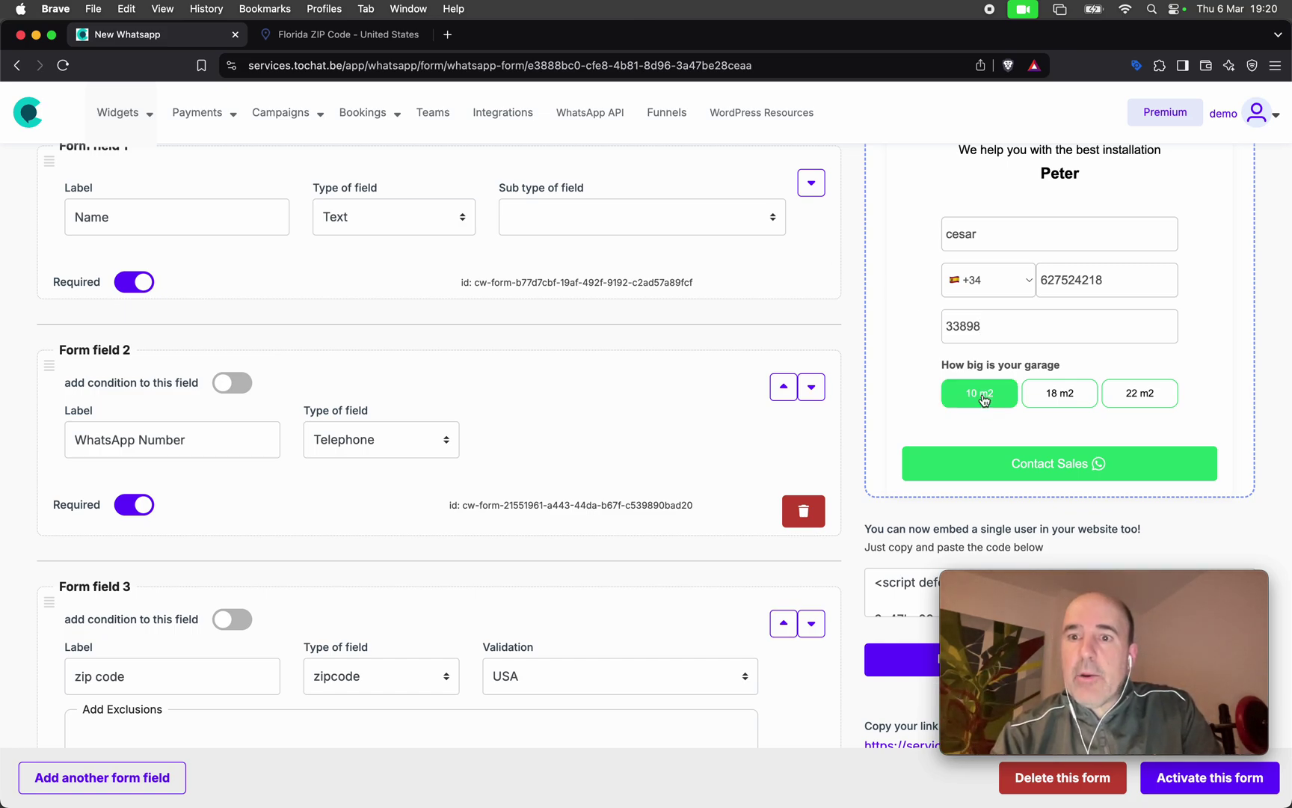
pyautogui.scroll(-15, 494, 471)
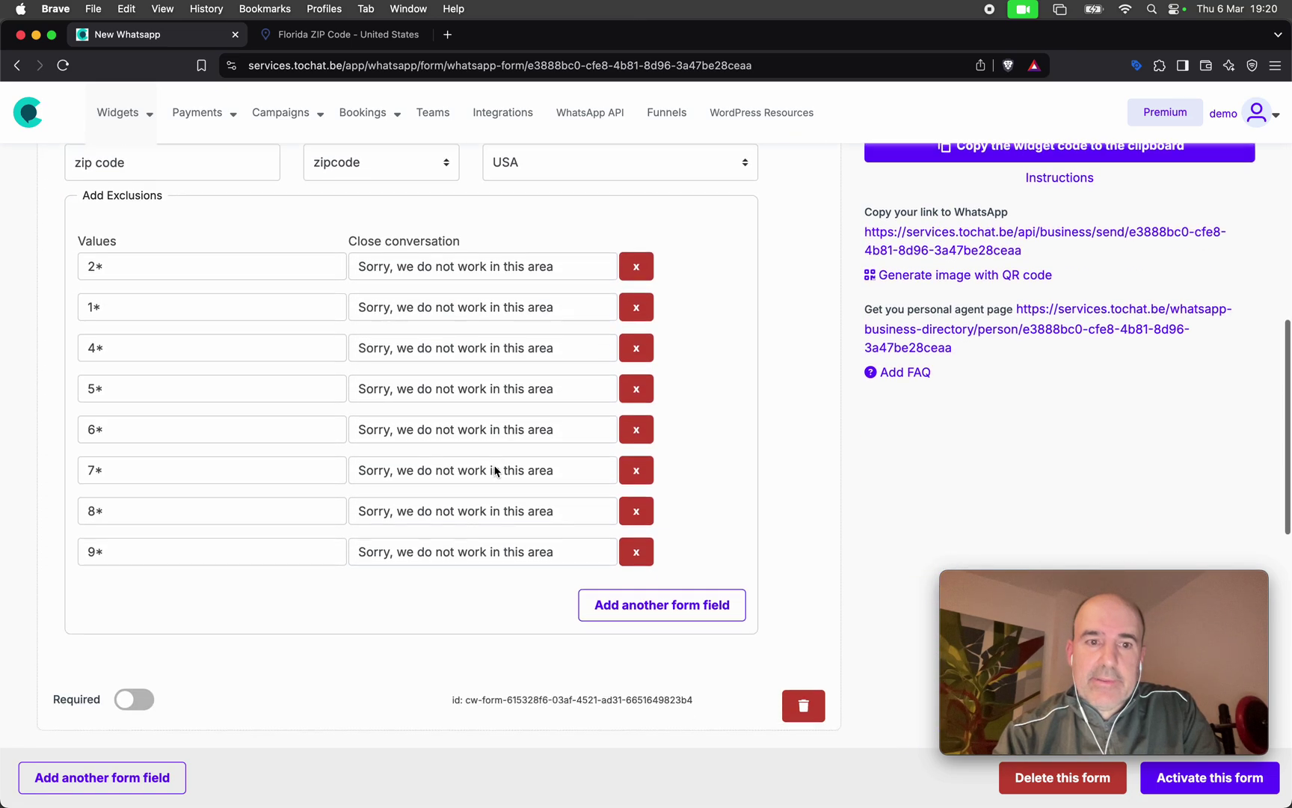
# Add field 5, 'How soon you want this installation?', as a Dropdown with Price conditioned on zip code.
pyautogui.scroll(-6, 495, 471)
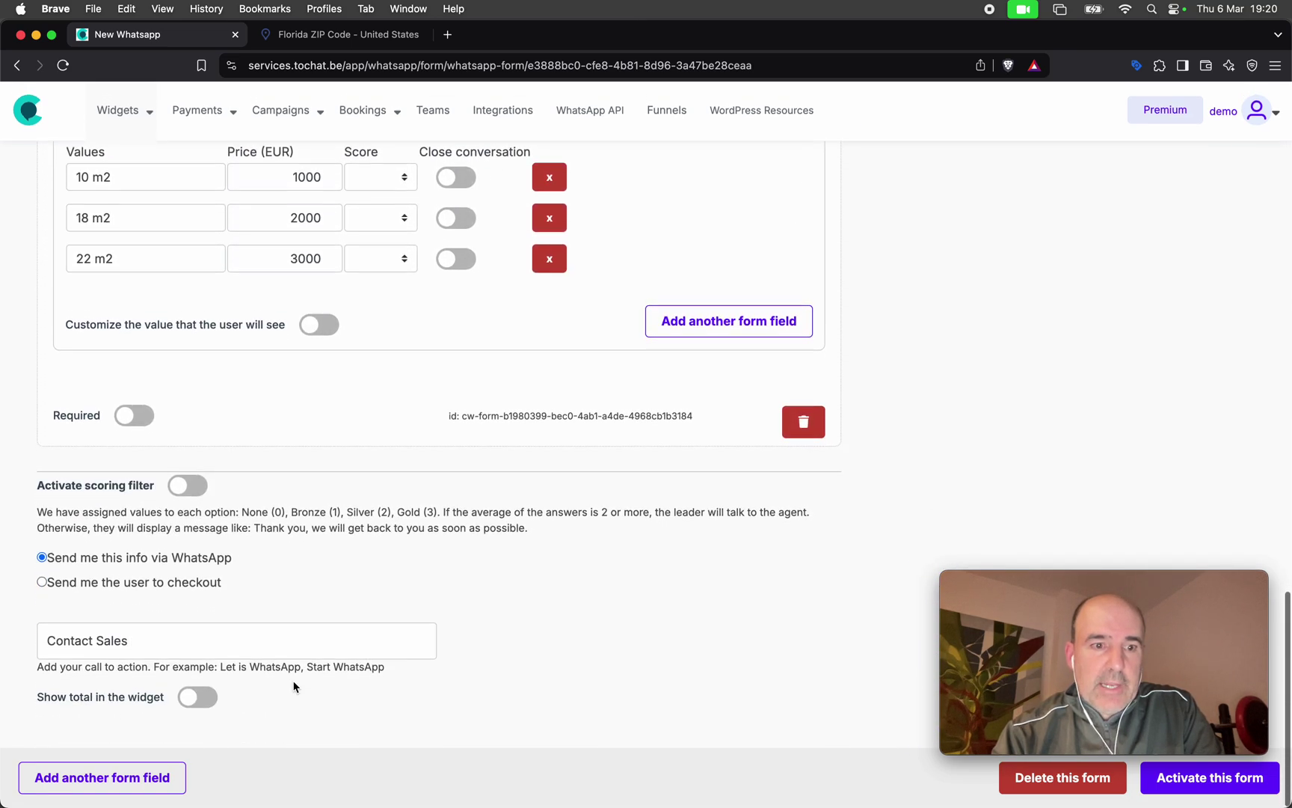
pyautogui.click(177, 776)
pyautogui.click(151, 592)
pyautogui.write('Ho')
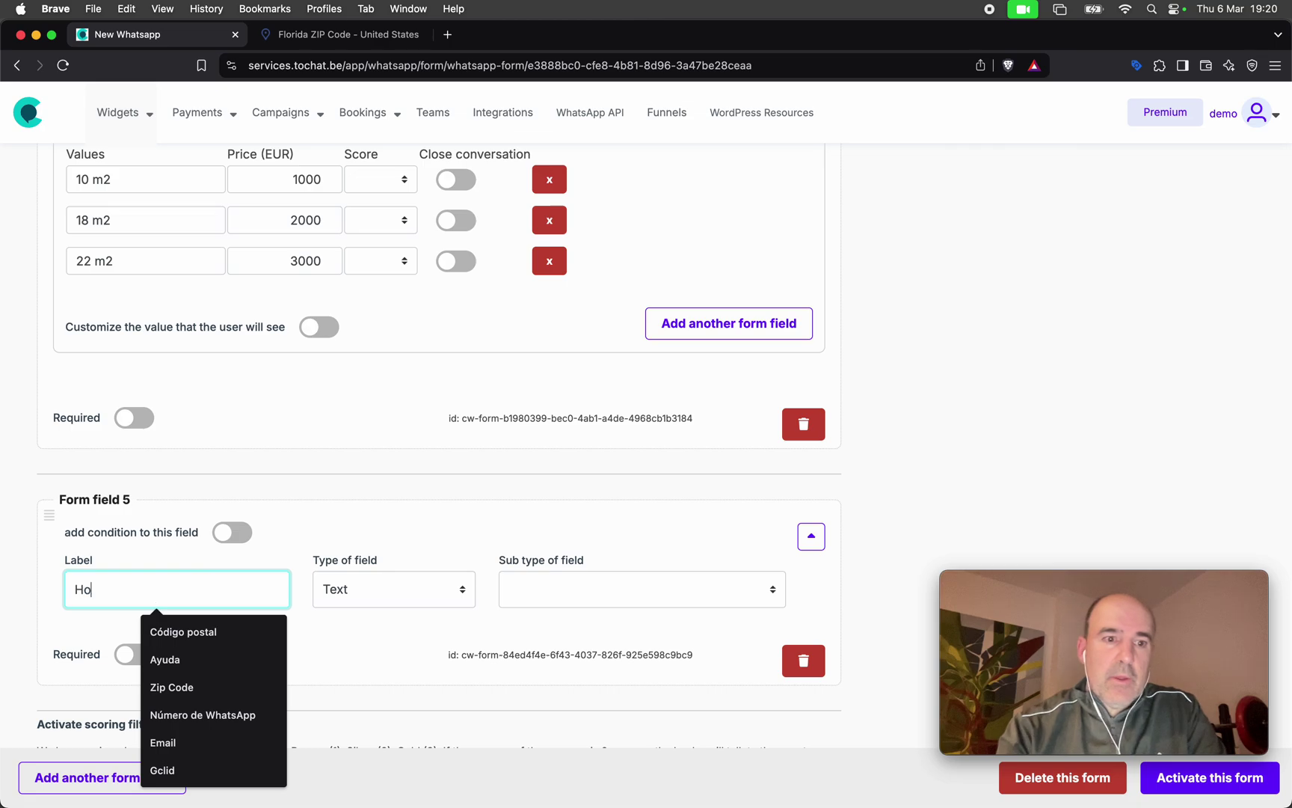
pyautogui.write('w soon you want')
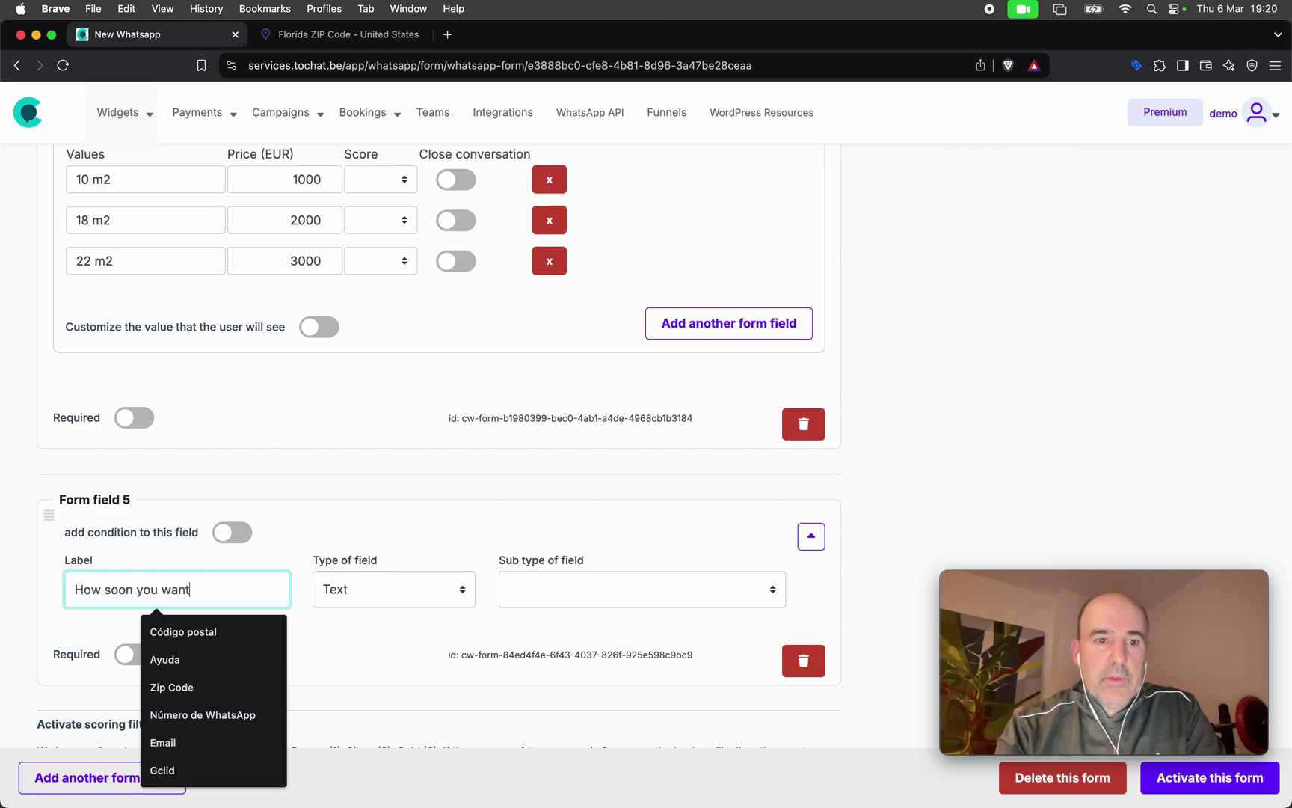
pyautogui.write(' this install')
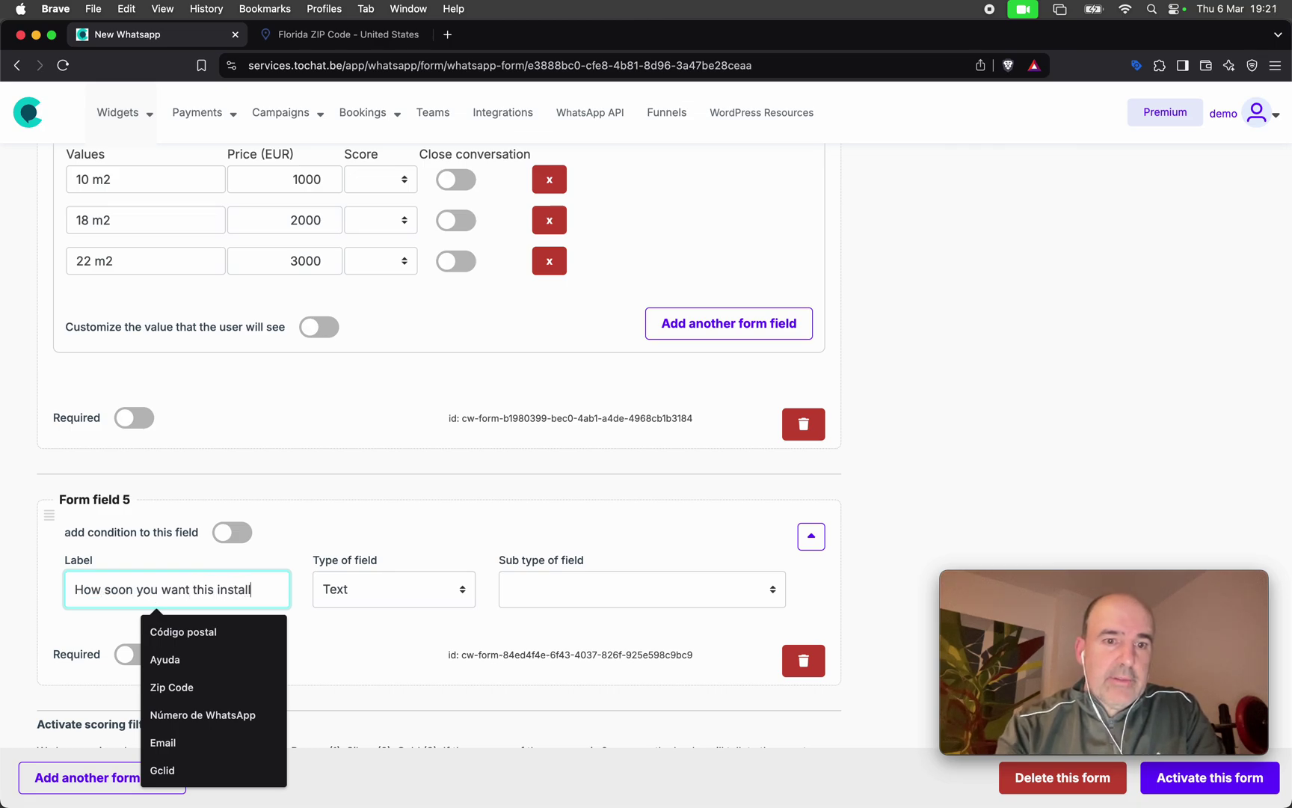
pyautogui.write('ation?')
pyautogui.click(378, 593)
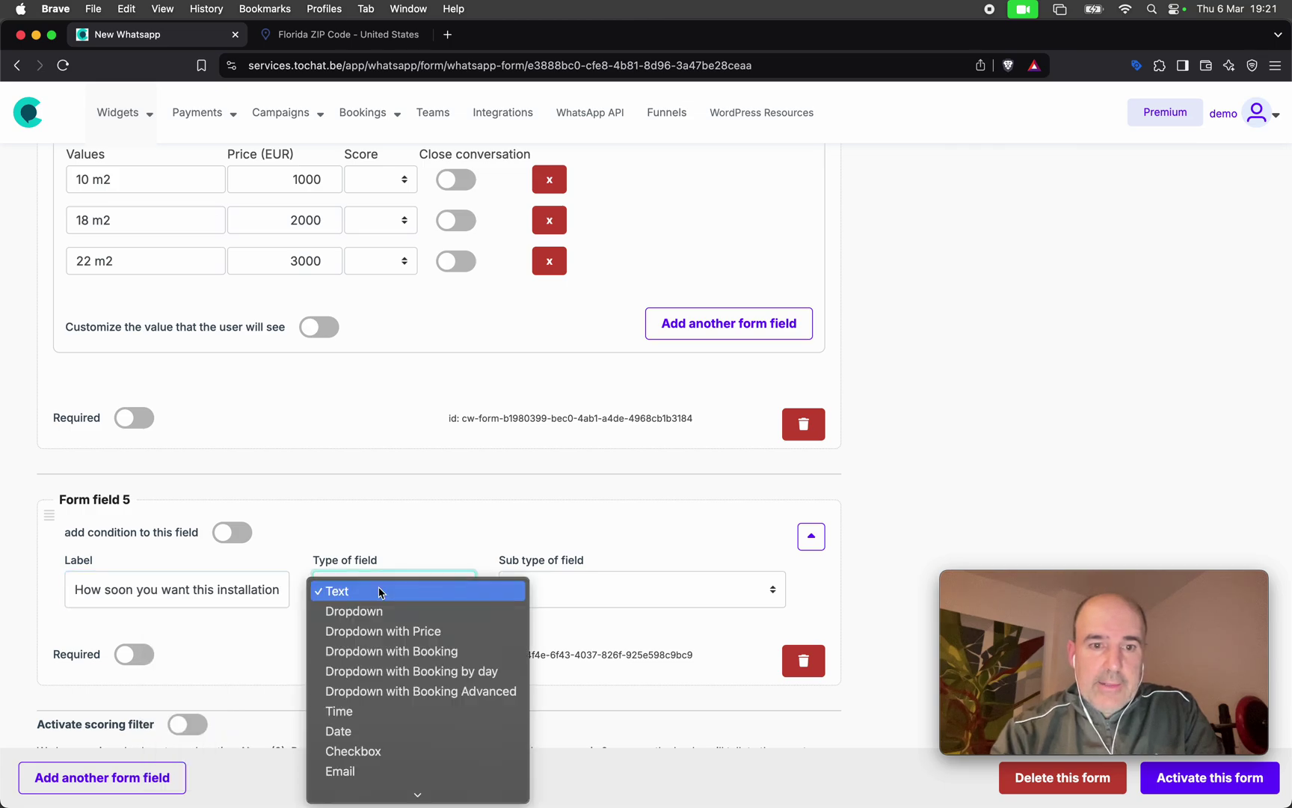
pyautogui.click(396, 626)
pyautogui.click(223, 532)
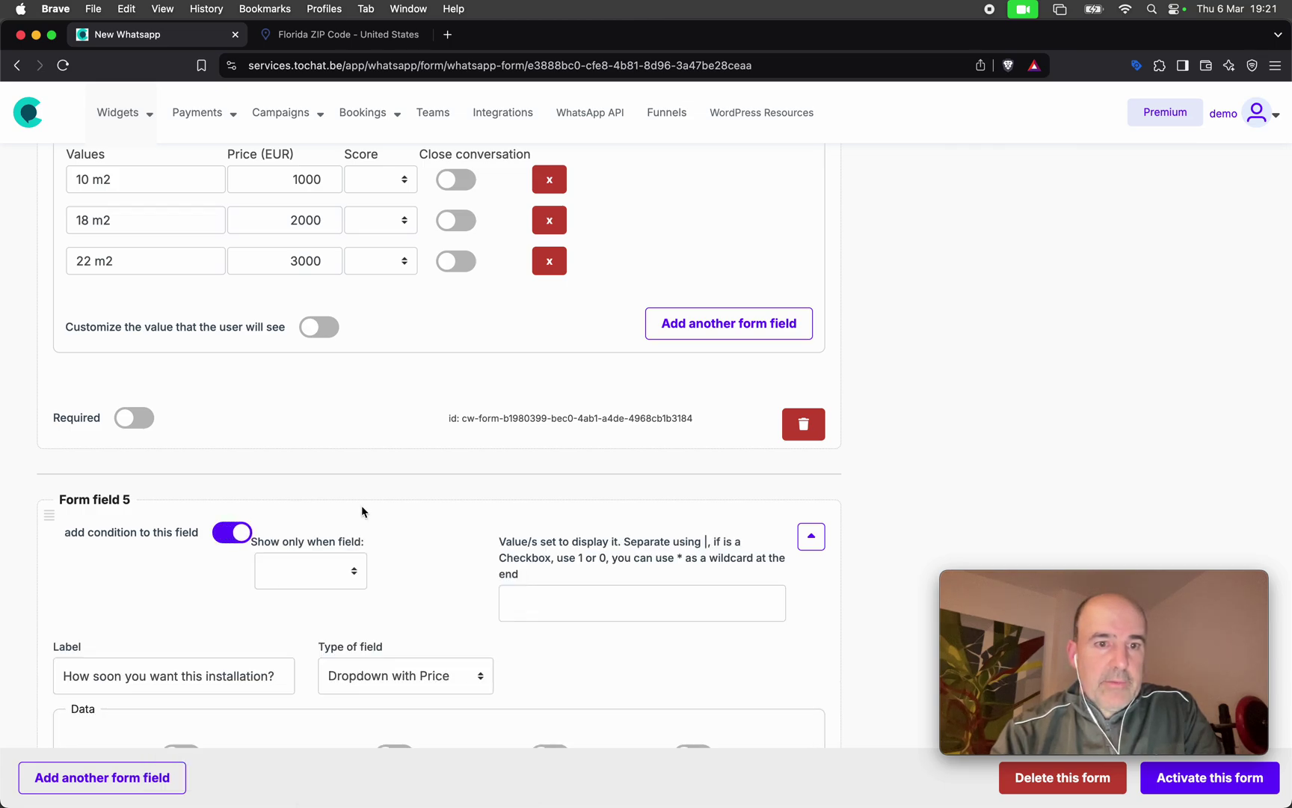
pyautogui.scroll(-3, 360, 511)
pyautogui.click(321, 452)
pyautogui.click(421, 491)
pyautogui.click(579, 483)
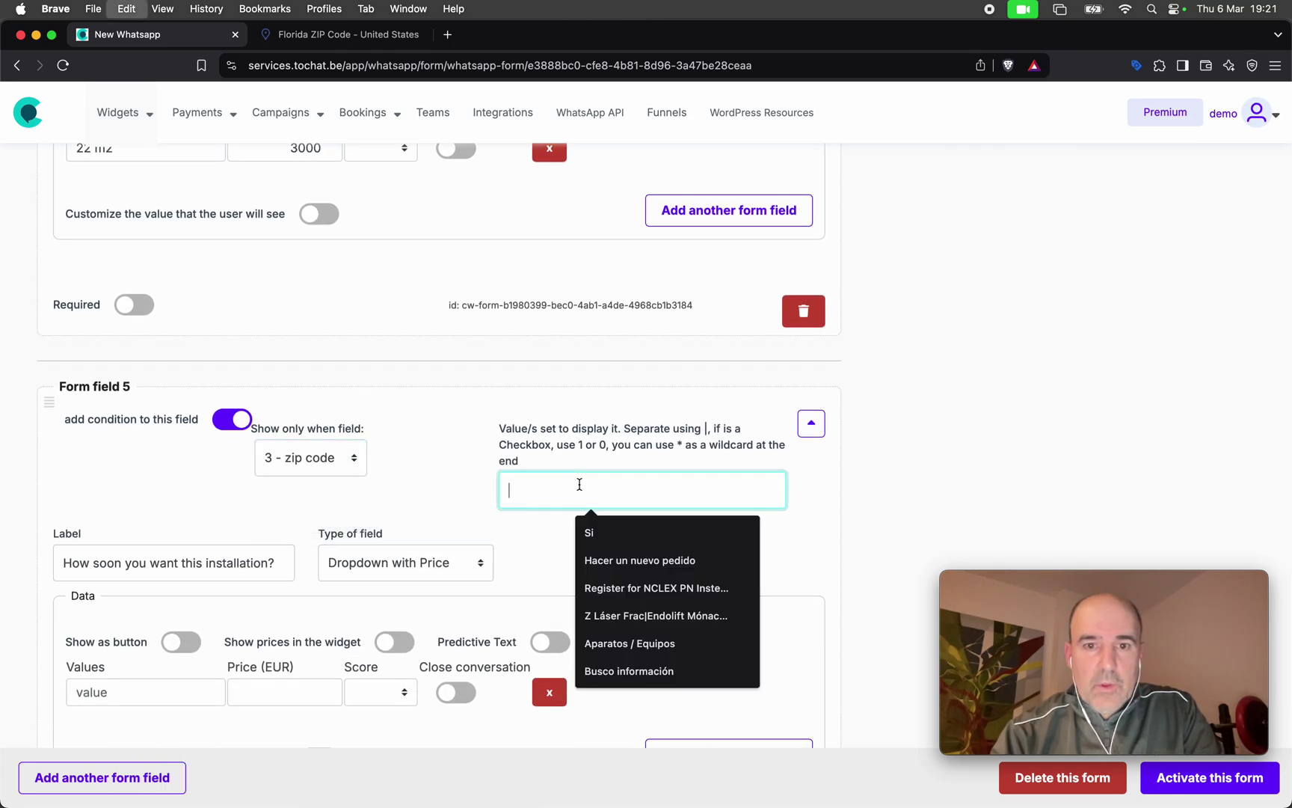
pyautogui.write('33806')
pyautogui.press('BackSpace')
pyautogui.press('BackSpace')
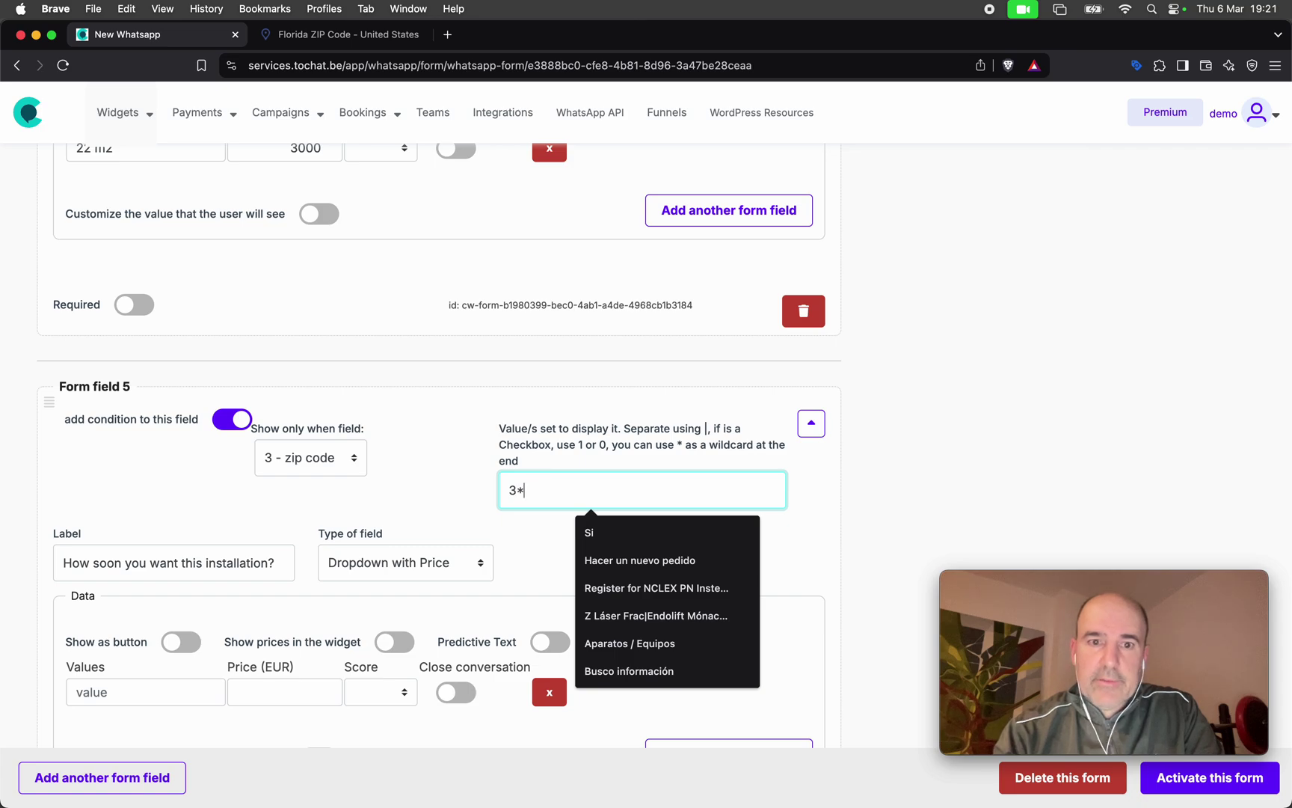
# Enter timing options As soon as possible, This week at 1000 EUR and Next month at 500 EUR.
pyautogui.scroll(-5, 388, 443)
pyautogui.click(139, 402)
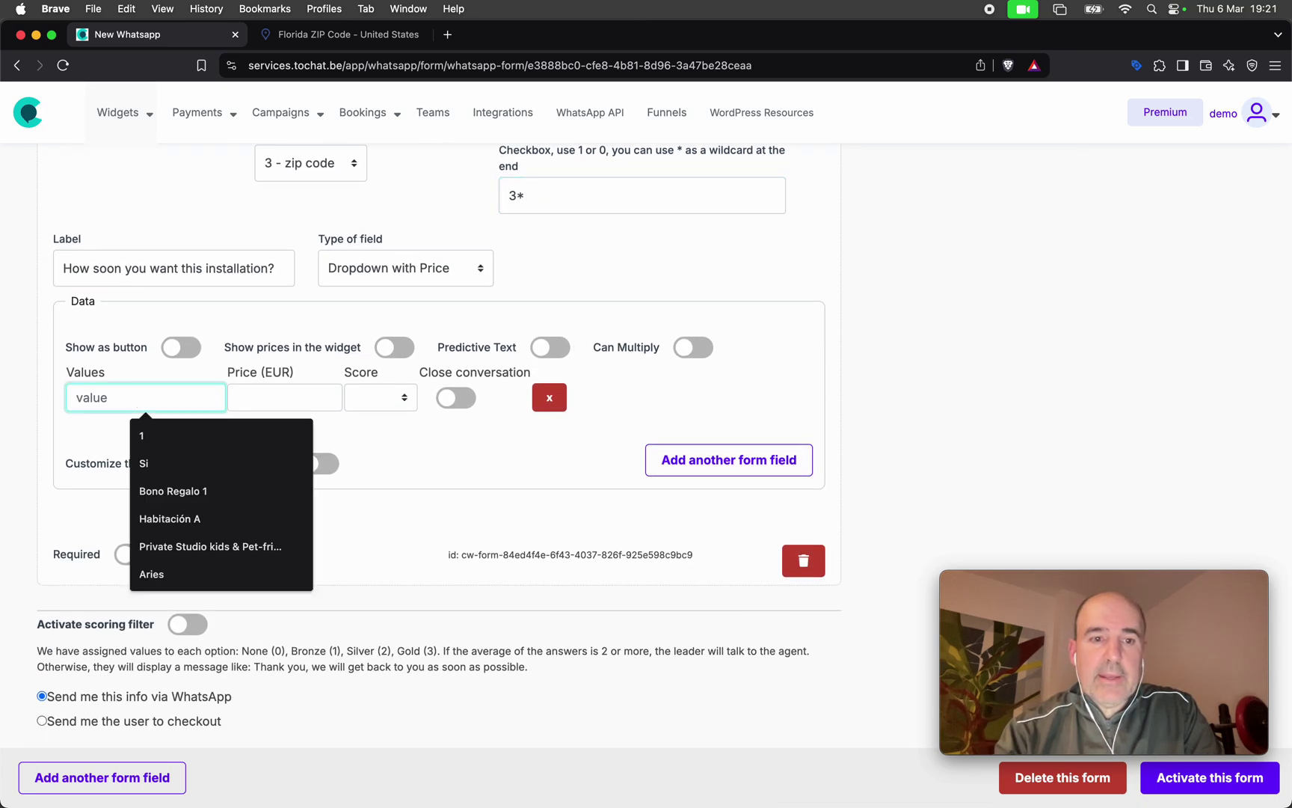
pyautogui.write('As soon as ')
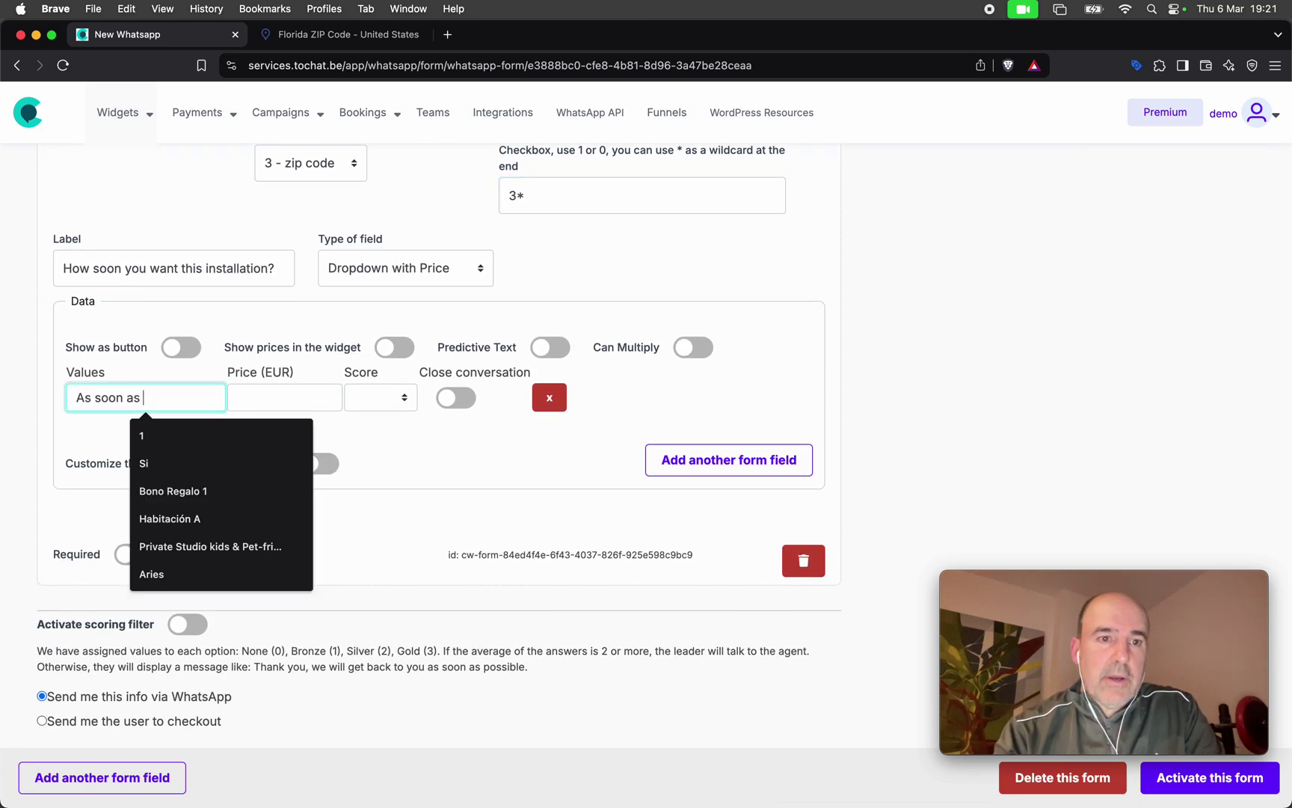
pyautogui.write('possible')
pyautogui.click(322, 397)
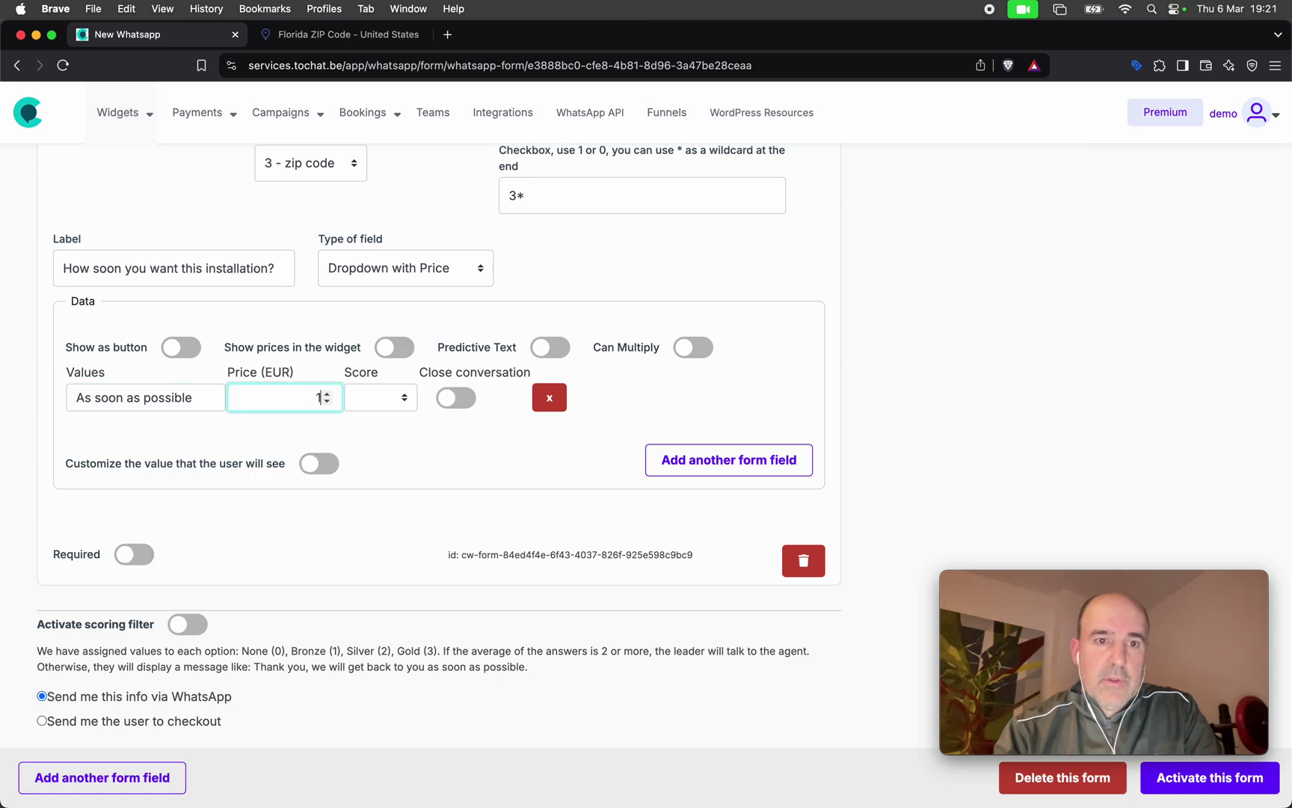
pyautogui.click(676, 473)
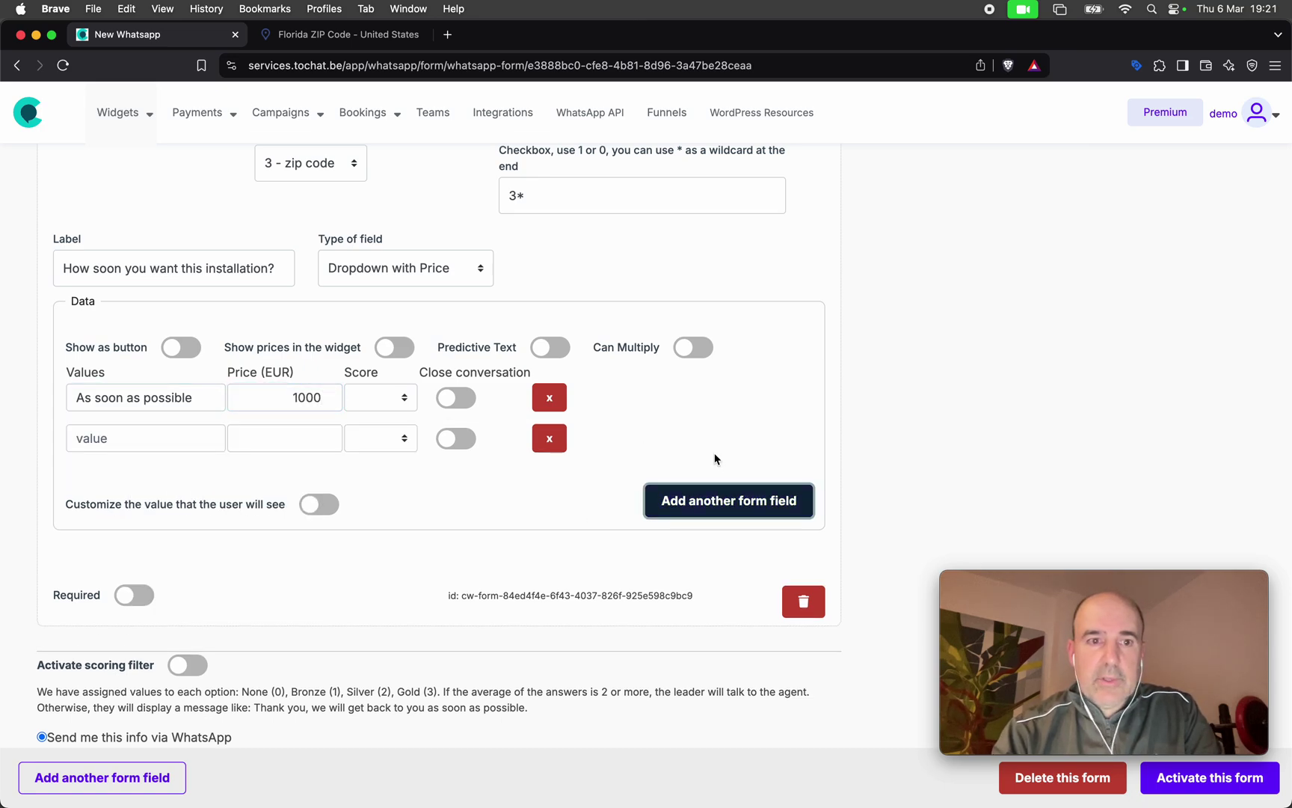
pyautogui.click(147, 434)
pyautogui.write('This week')
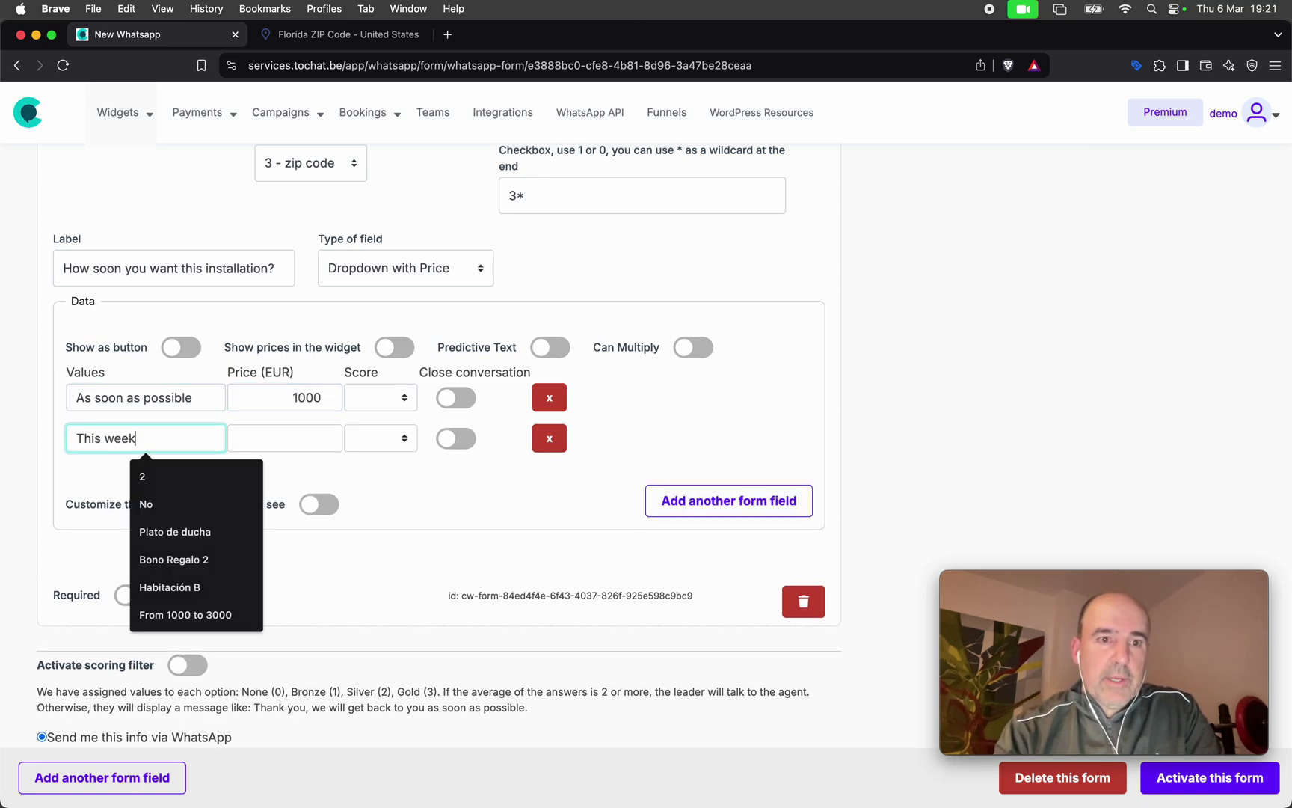
pyautogui.click(322, 438)
pyautogui.write('1000')
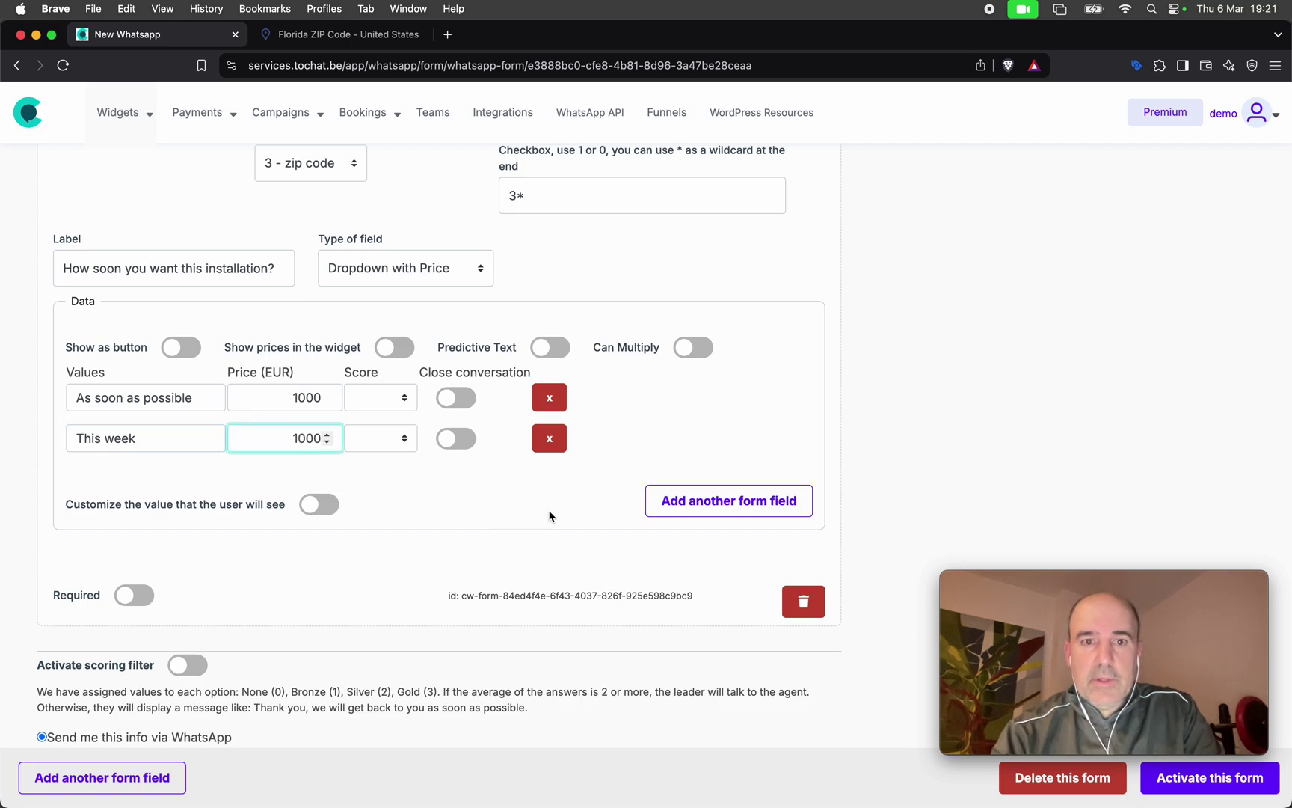
pyautogui.click(688, 500)
pyautogui.click(170, 483)
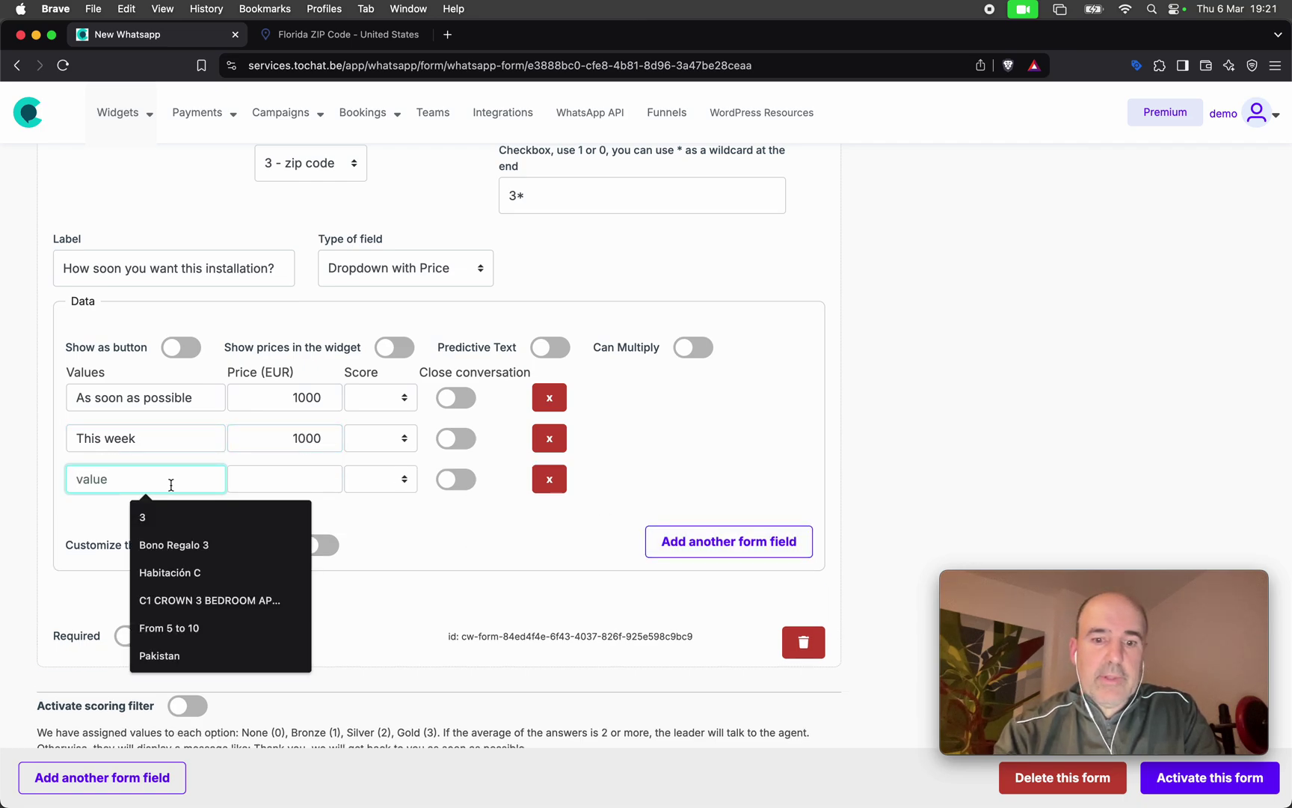
pyautogui.write('Next mon')
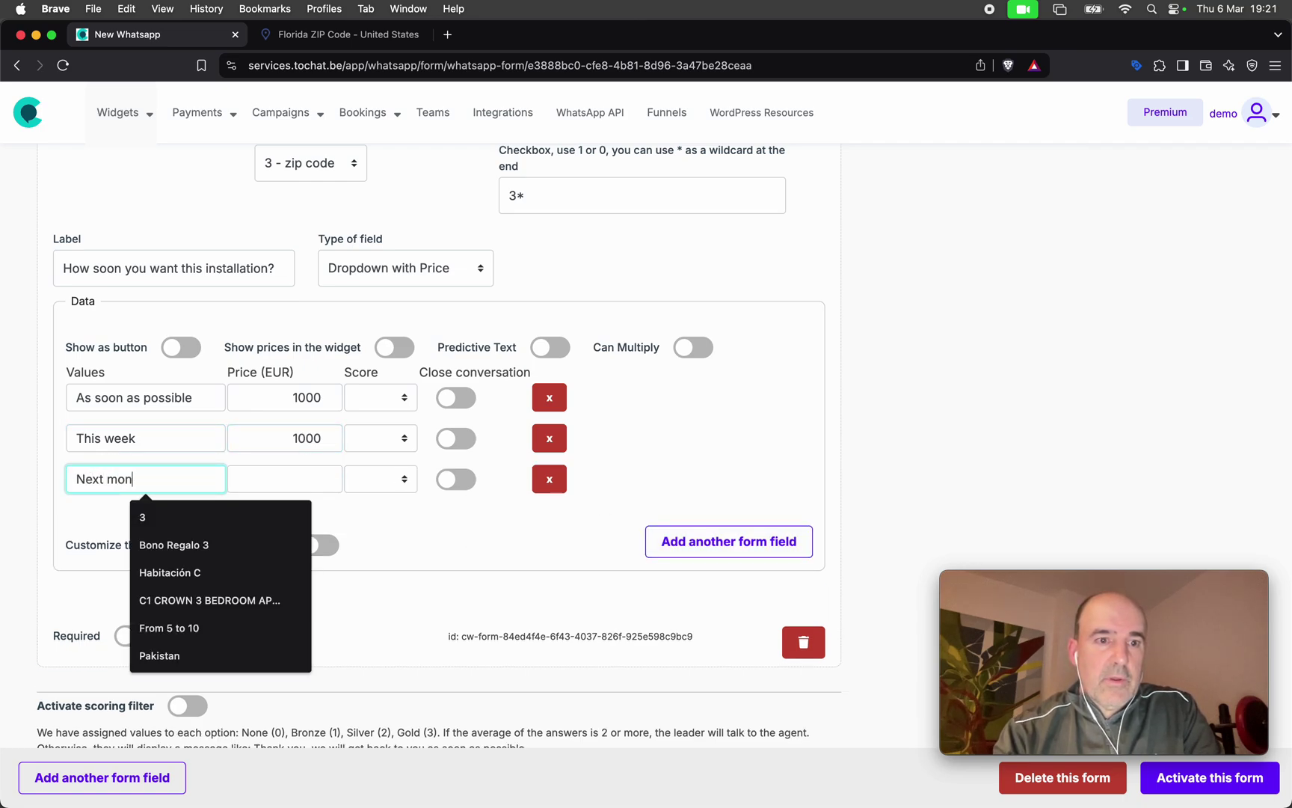
pyautogui.write('th')
pyautogui.click(282, 475)
pyautogui.write('50')
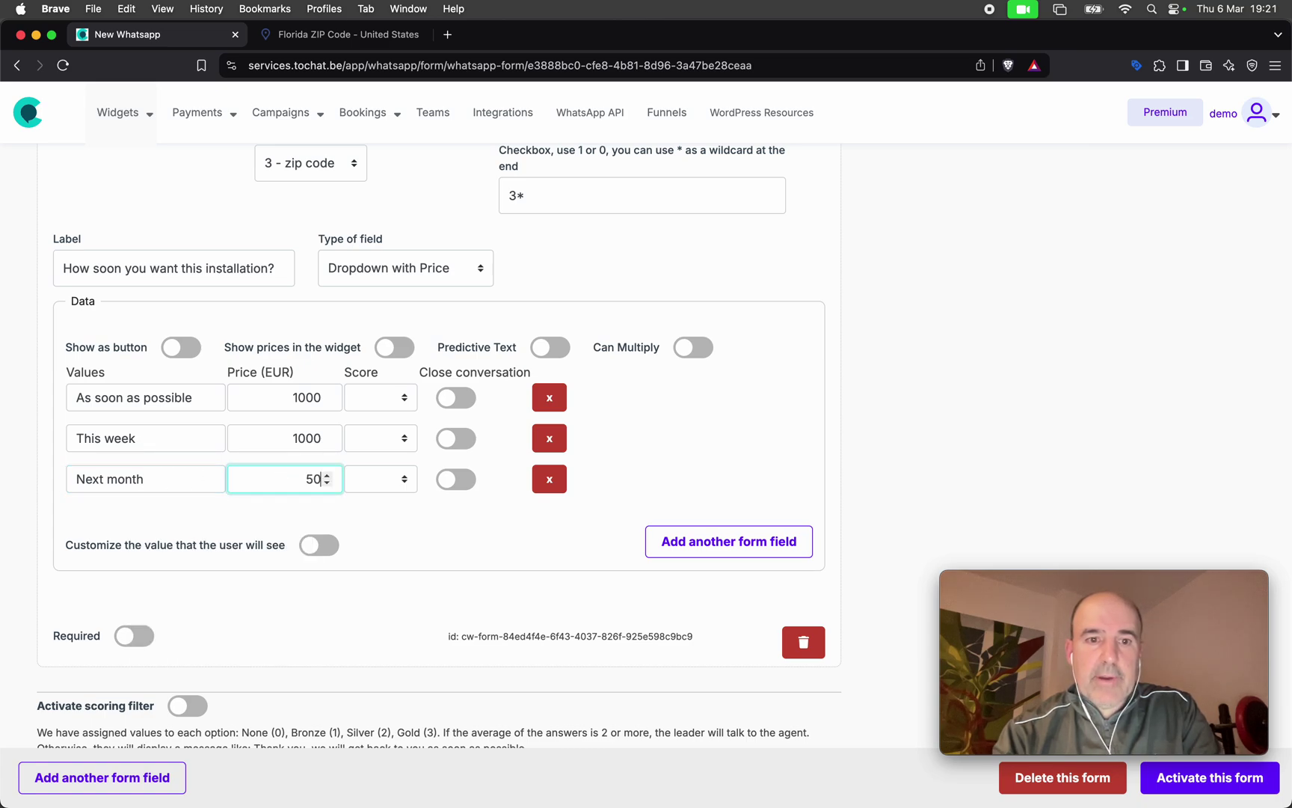
pyautogui.write('0')
pyautogui.click(435, 537)
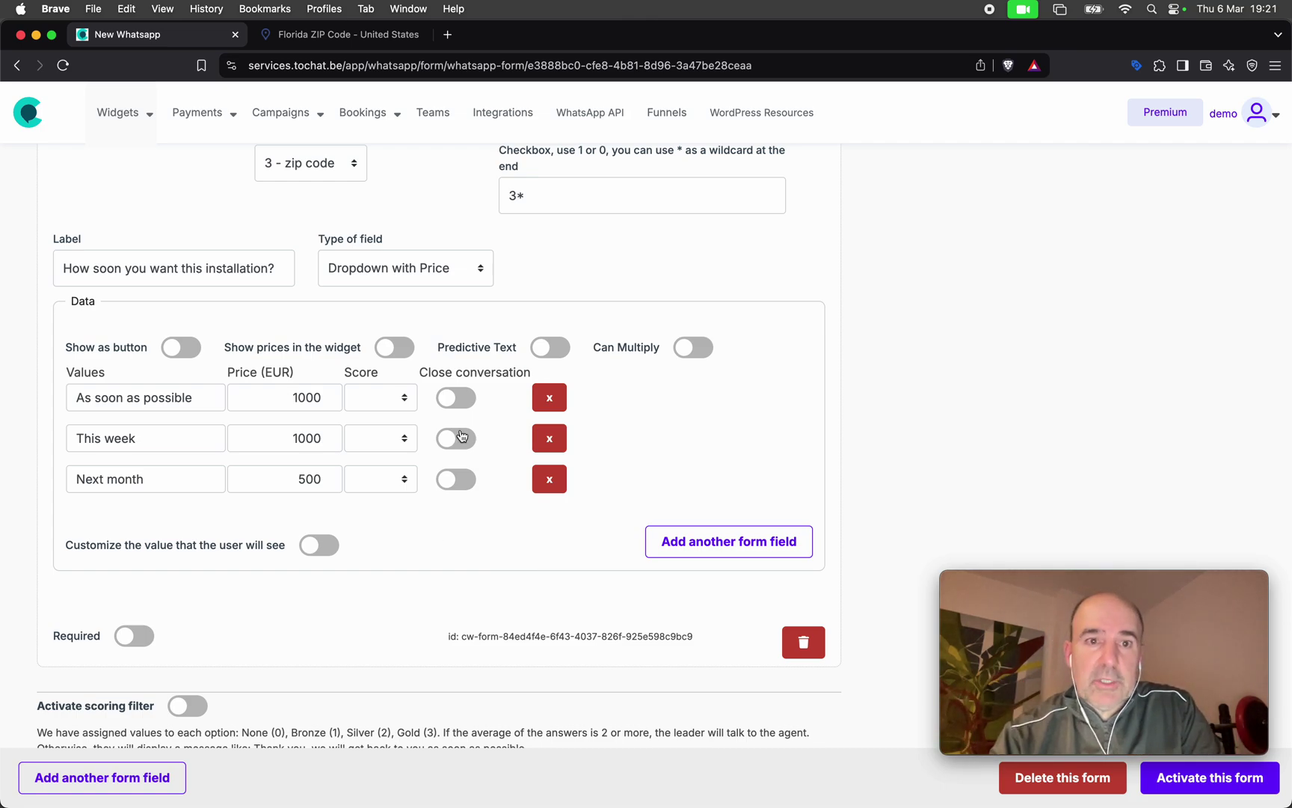
# Check the 3* zip condition and activate the form.
pyautogui.scroll(3, 239, 228)
pyautogui.moveTo(63, 255); pyautogui.dragTo(192, 262)
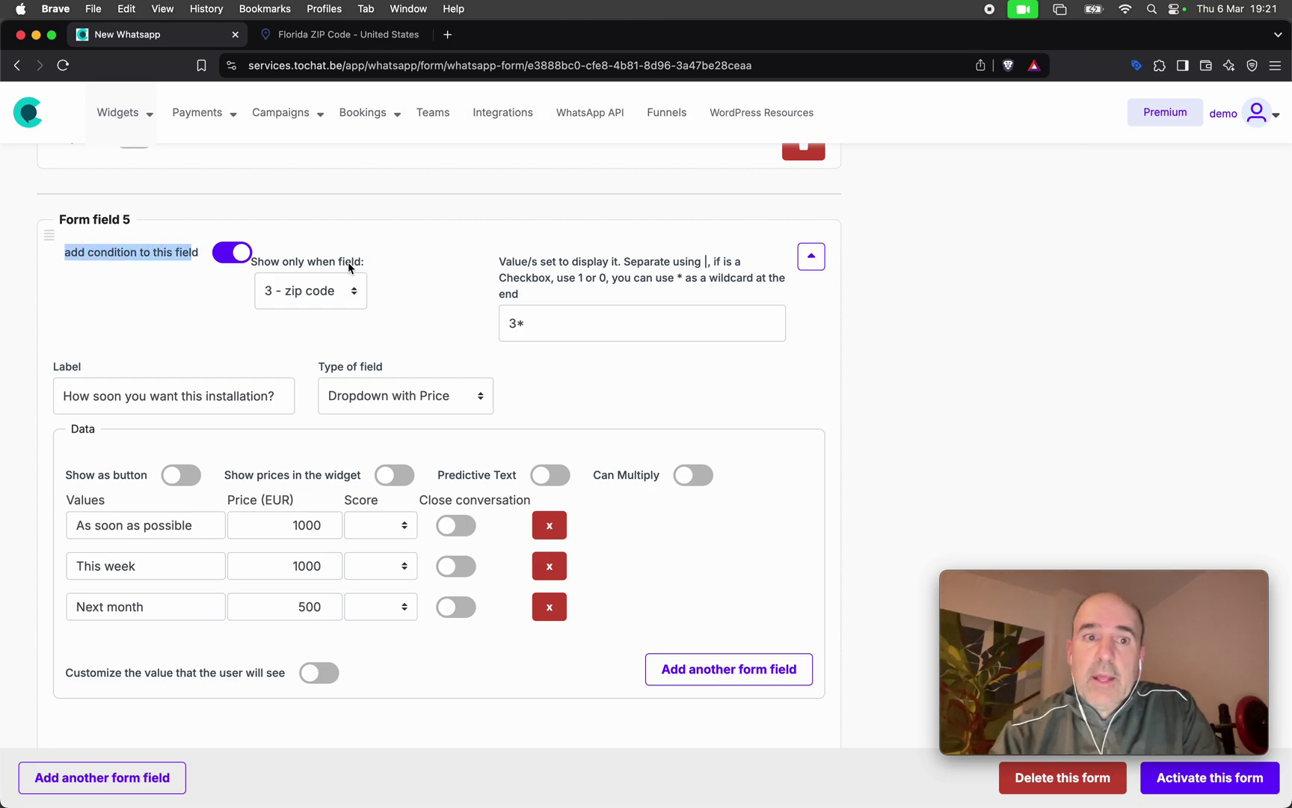
pyautogui.doubleClick(574, 323)
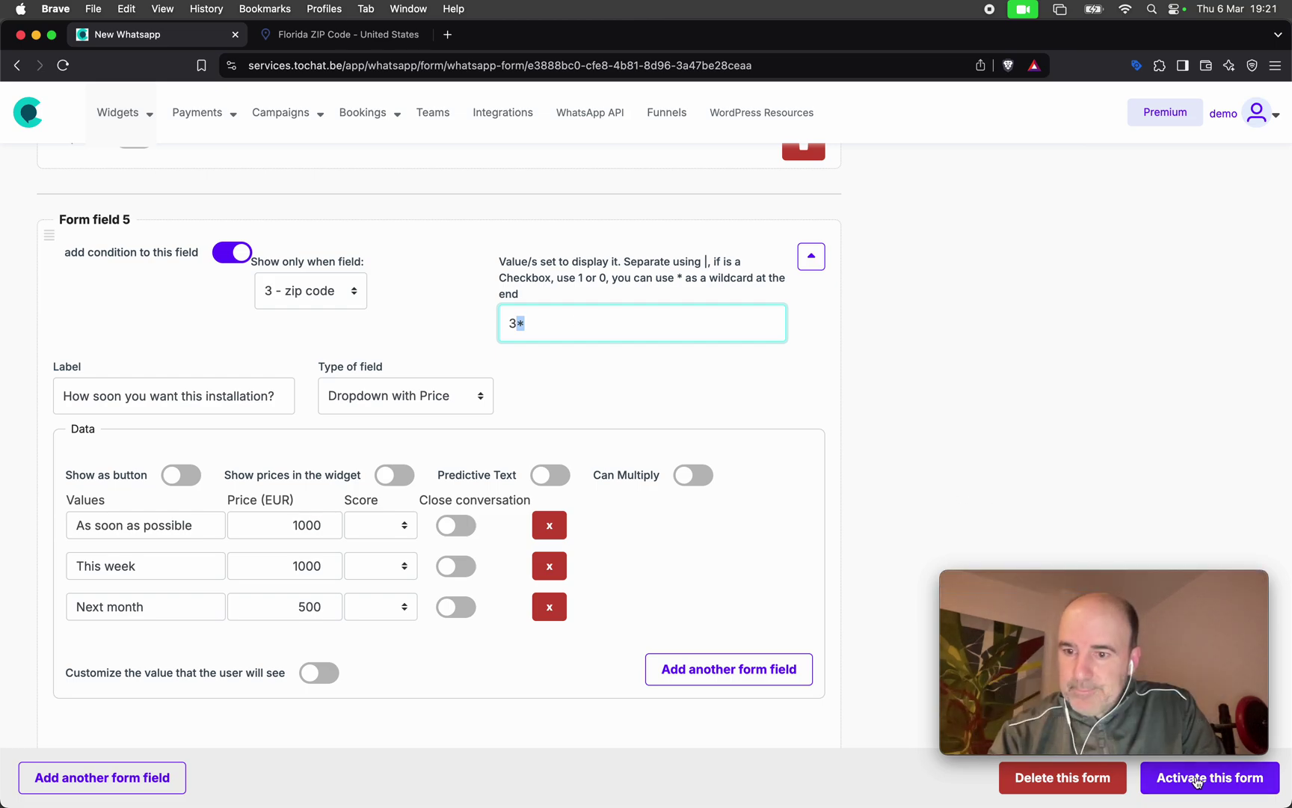
pyautogui.click(1052, 464)
pyautogui.scroll(4, 1053, 468)
pyautogui.scroll(15, 1051, 464)
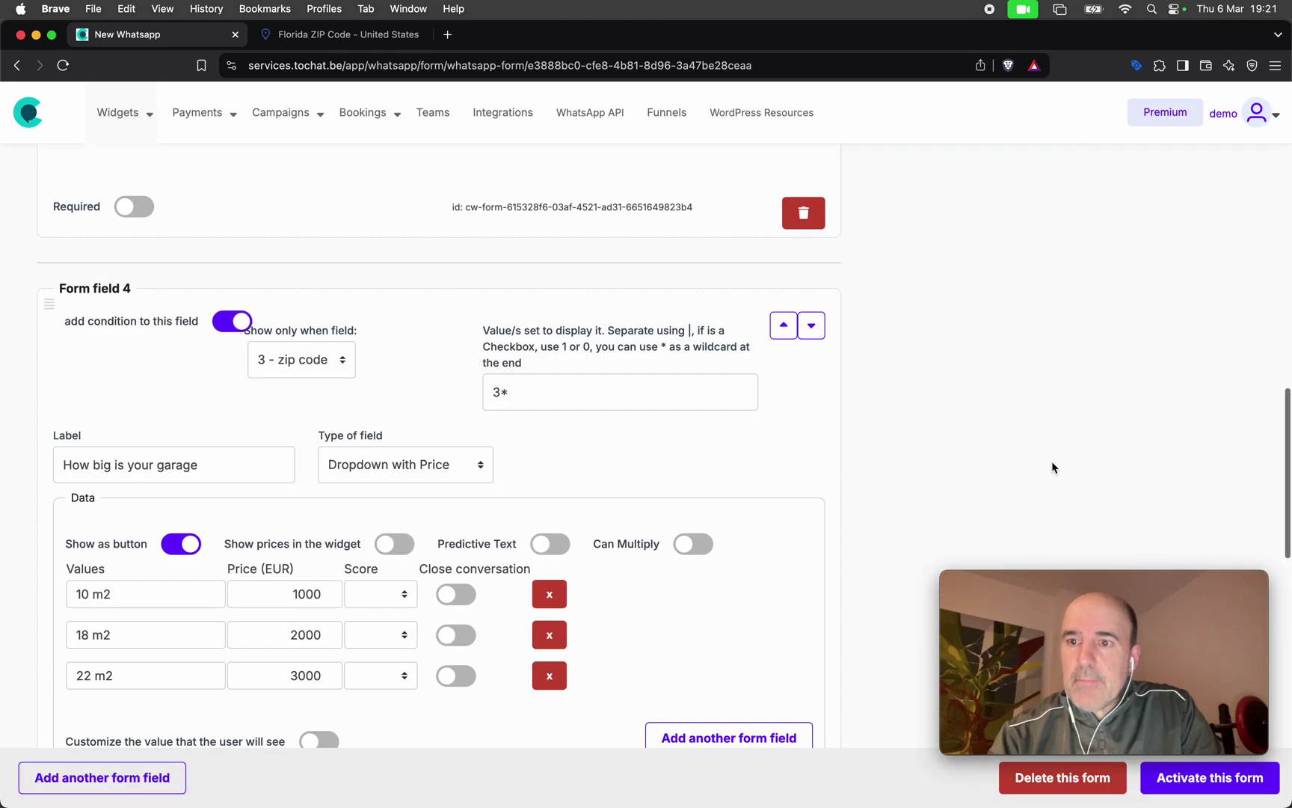
# In the preview, enter a name, WhatsApp number and zip 33898, then choose As soon as possible and 10 m2.
pyautogui.click(1065, 402)
pyautogui.write('cesar')
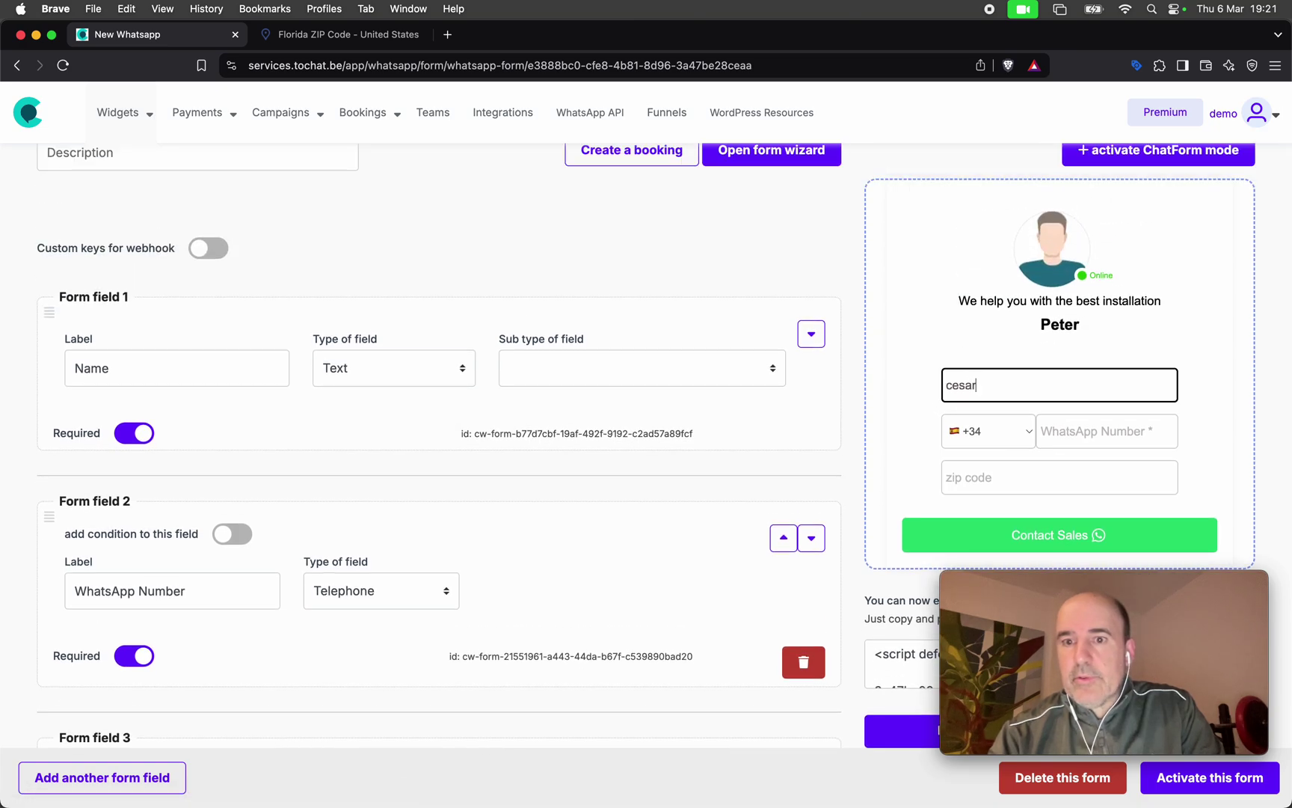
pyautogui.press('Tab')
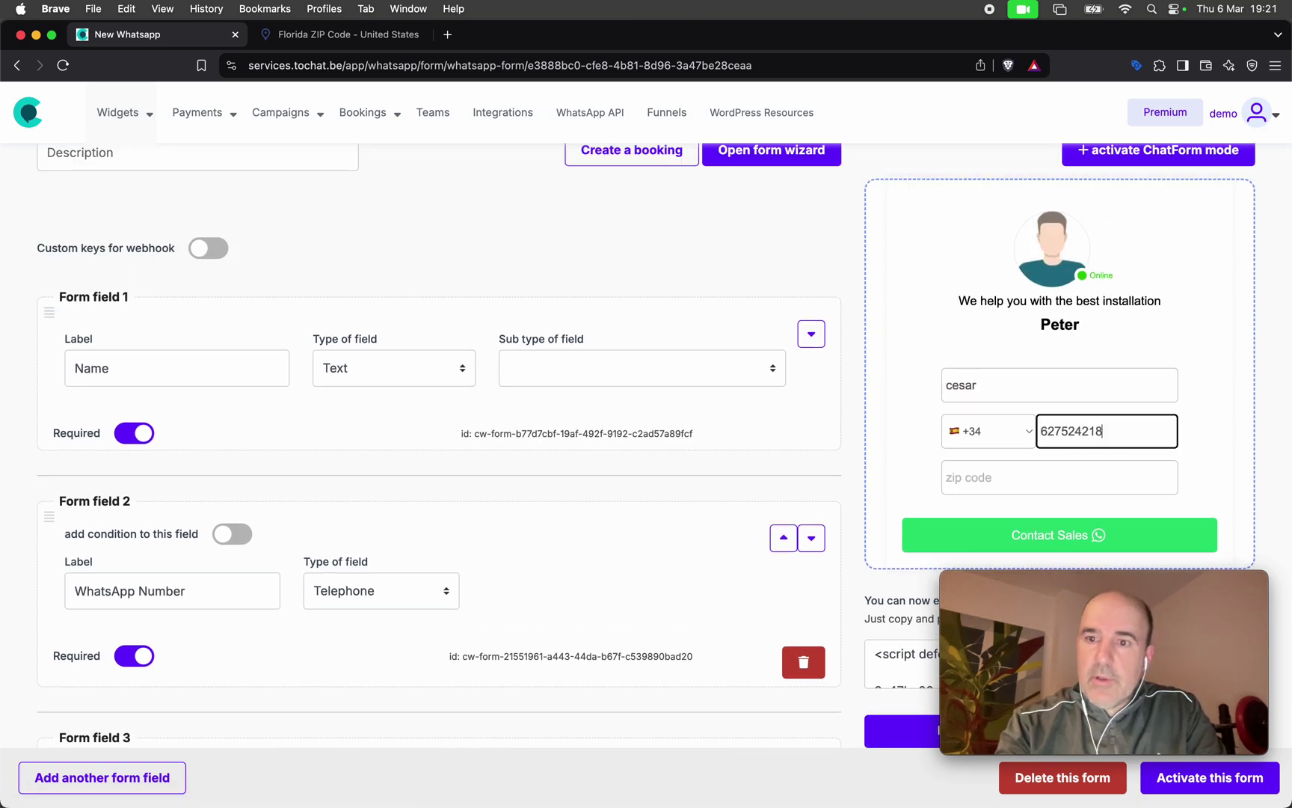
pyautogui.press('Tab')
pyautogui.write('338')
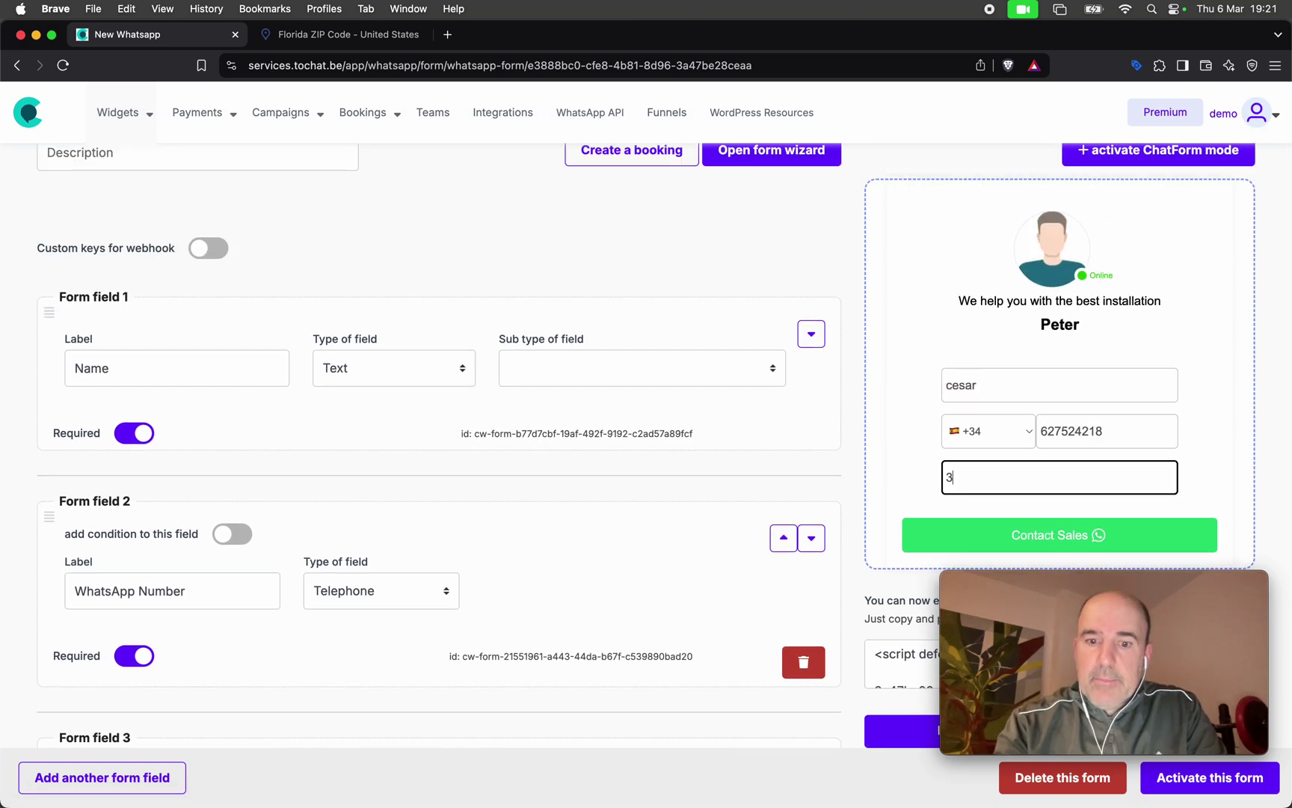
pyautogui.scroll(-4, 983, 328)
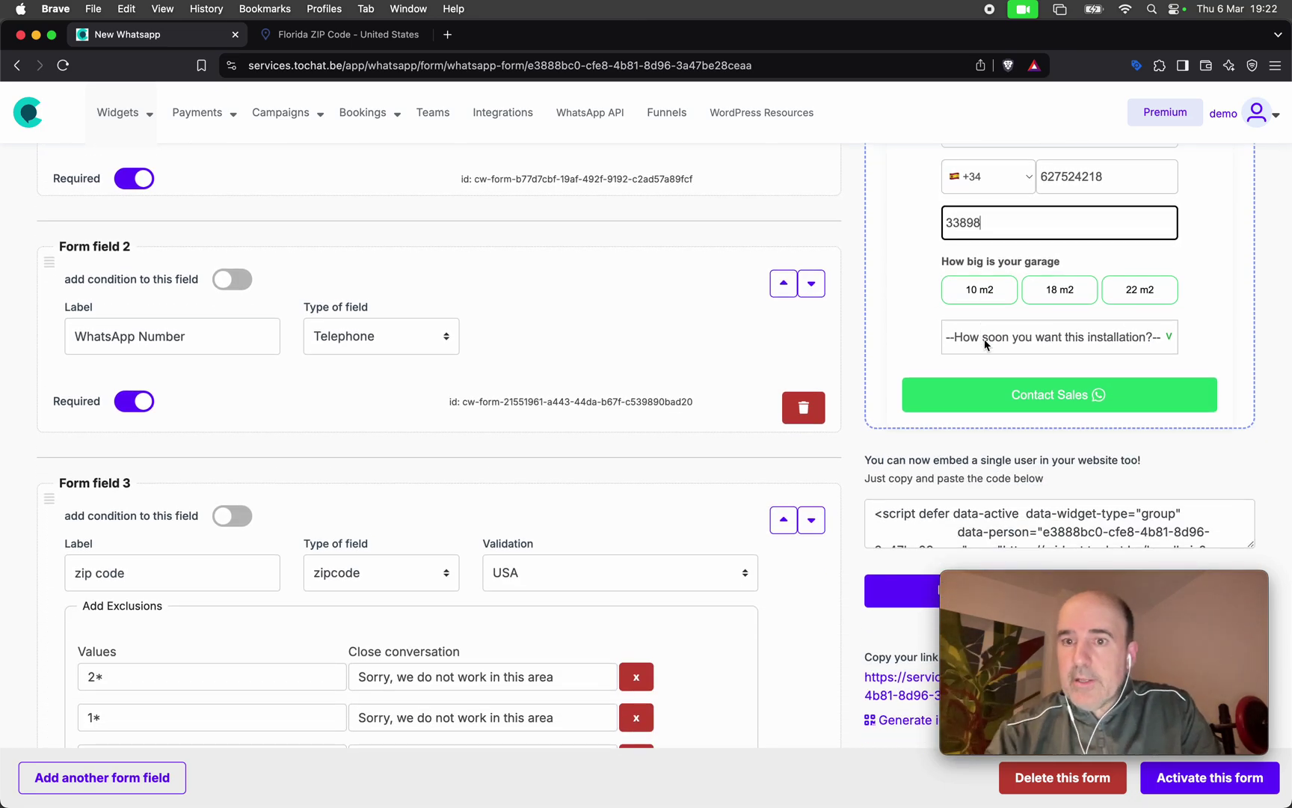
pyautogui.click(986, 344)
pyautogui.click(995, 363)
pyautogui.click(984, 301)
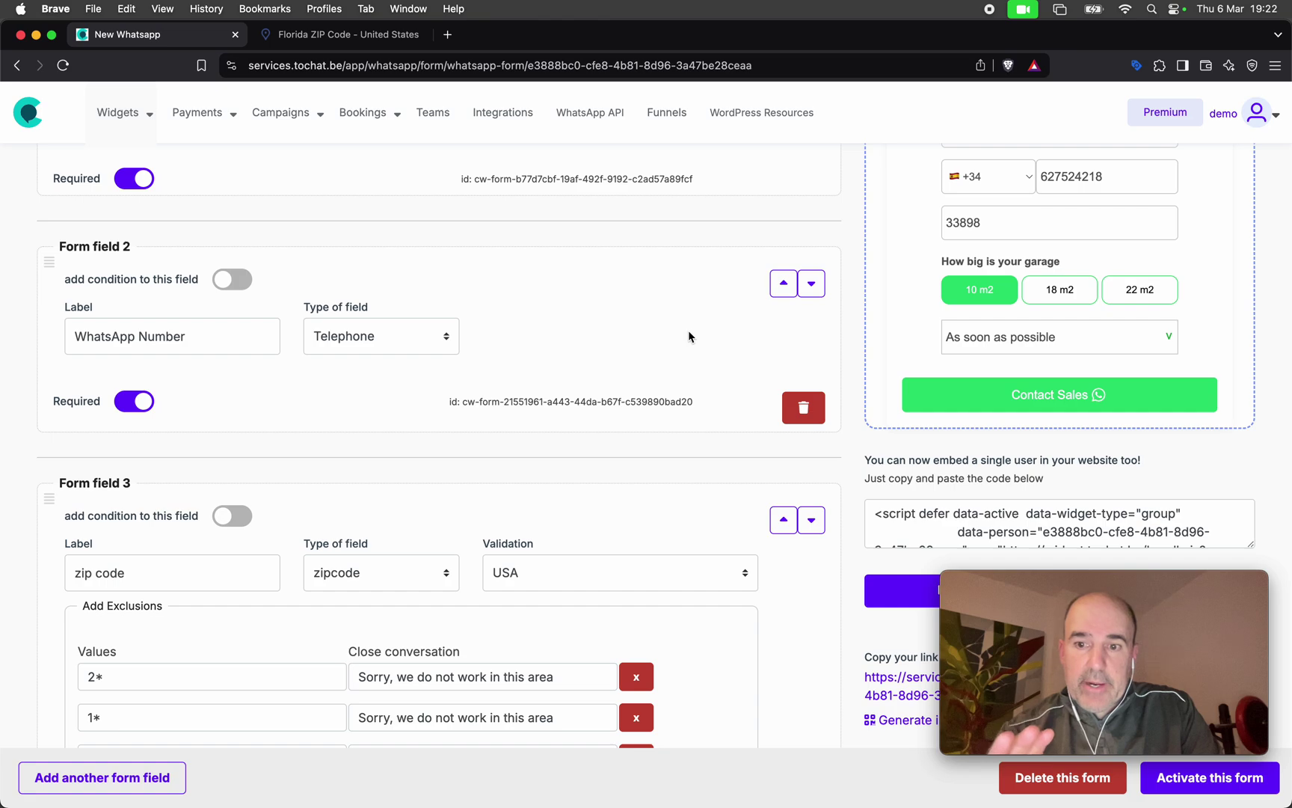
# Show prices on the garage options and display that question only for zip codes 3*.
pyautogui.scroll(-10, 689, 337)
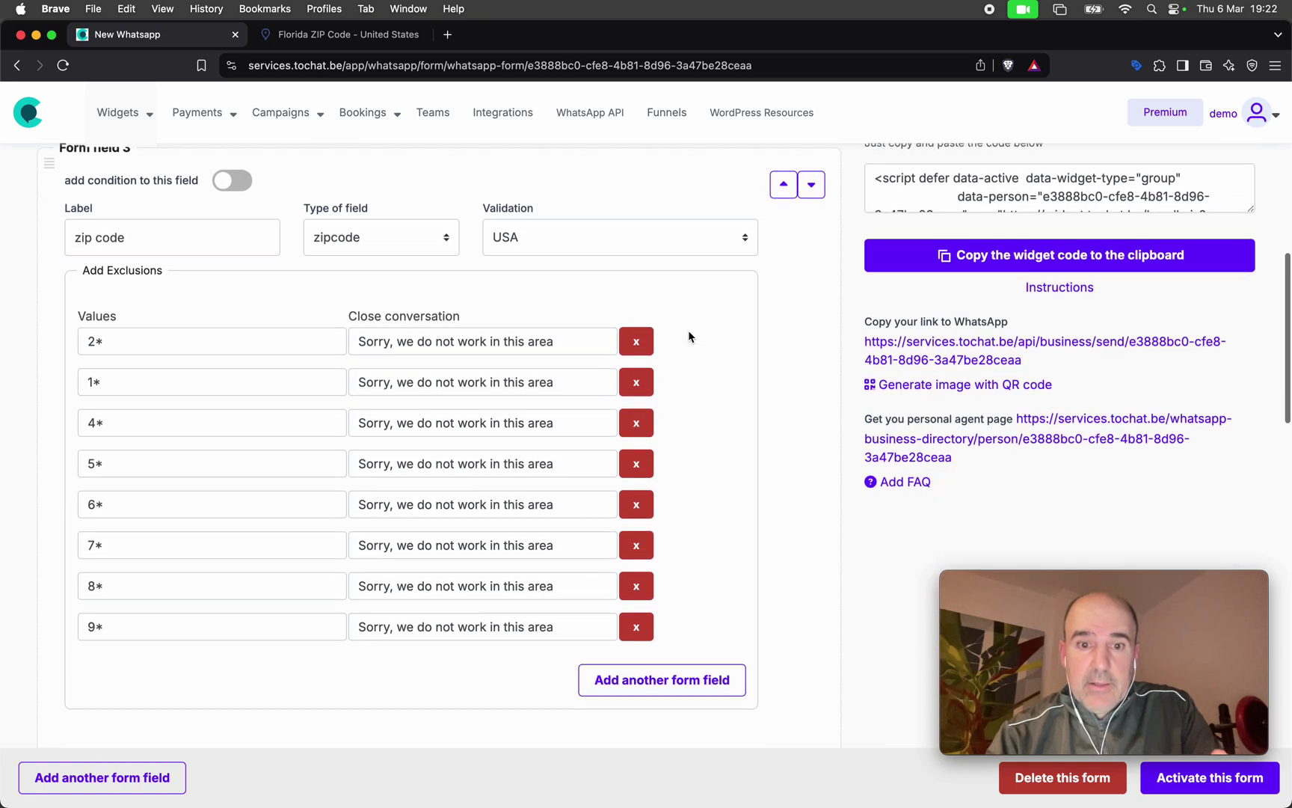
pyautogui.scroll(-4, 689, 336)
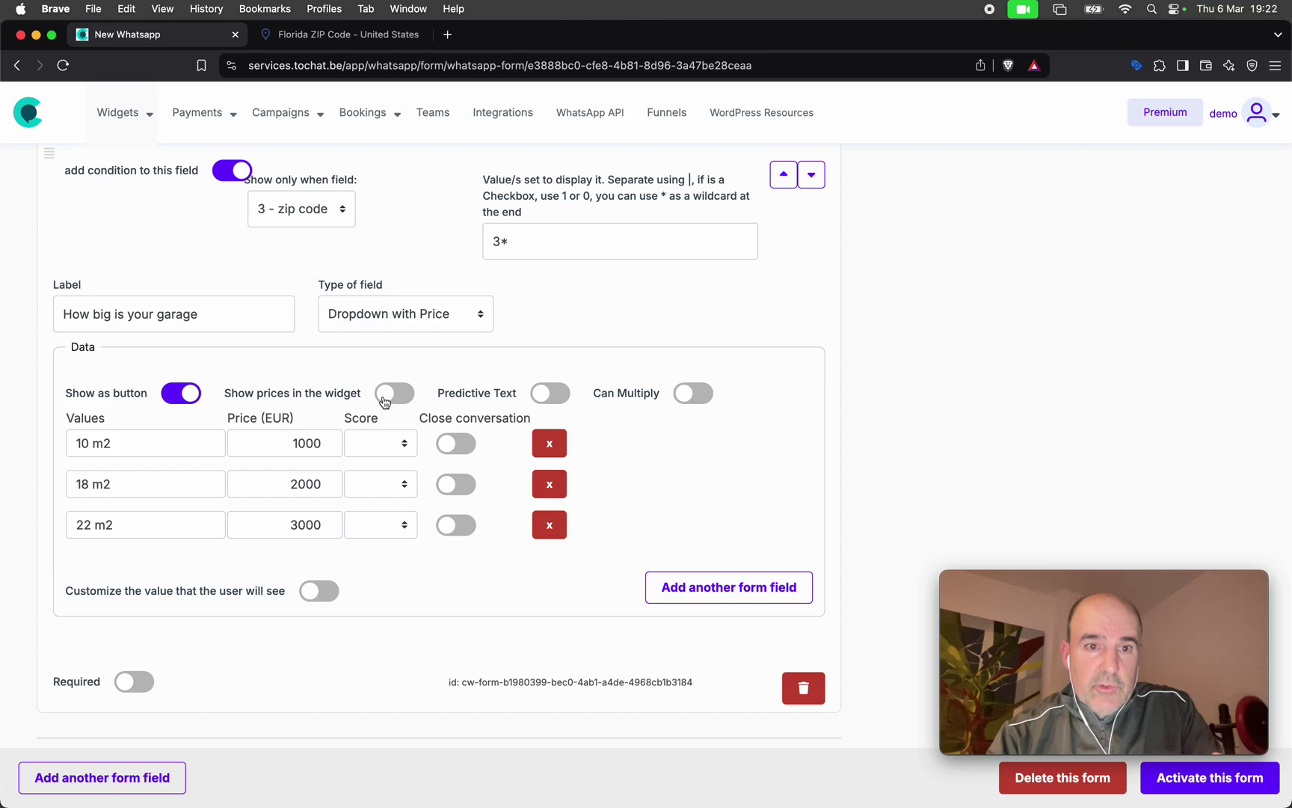
pyautogui.click(386, 398)
pyautogui.scroll(-1, 463, 484)
pyautogui.scroll(-4, 463, 485)
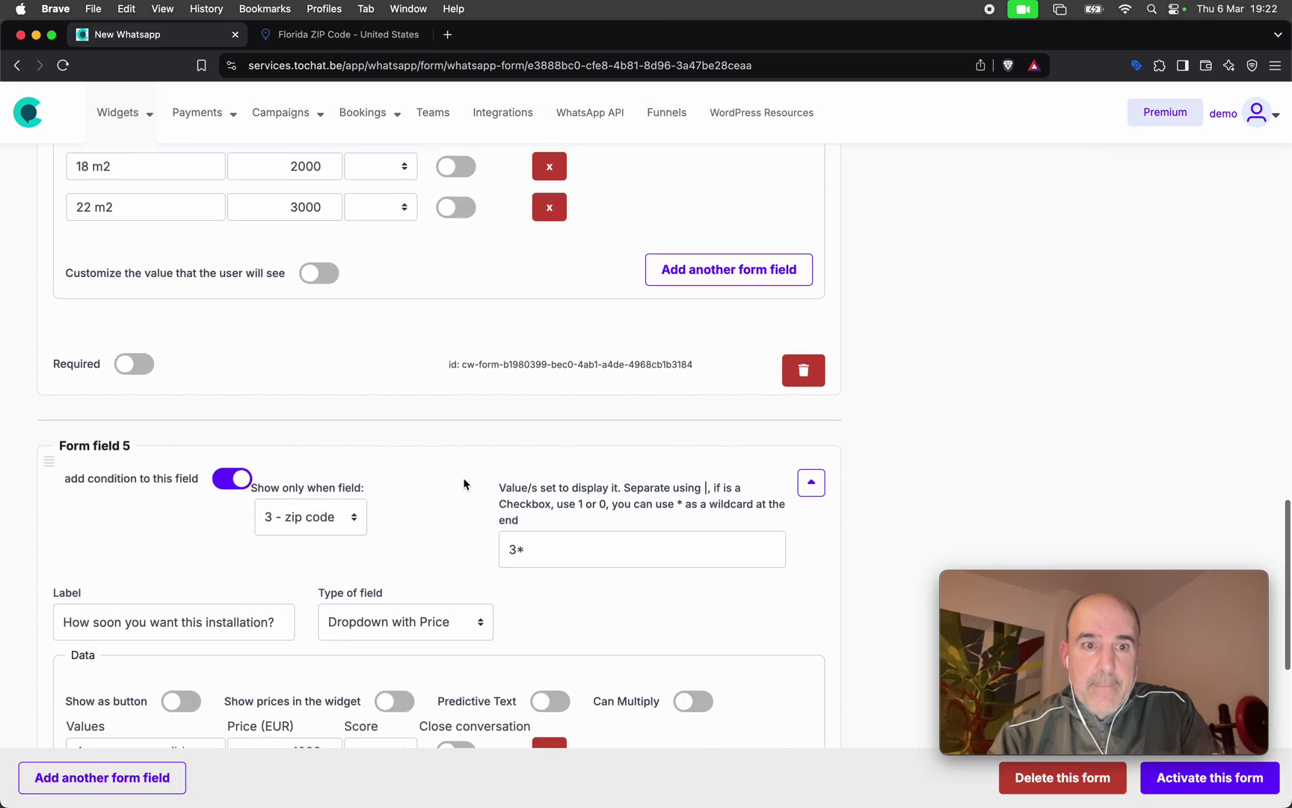
pyautogui.scroll(5, 463, 484)
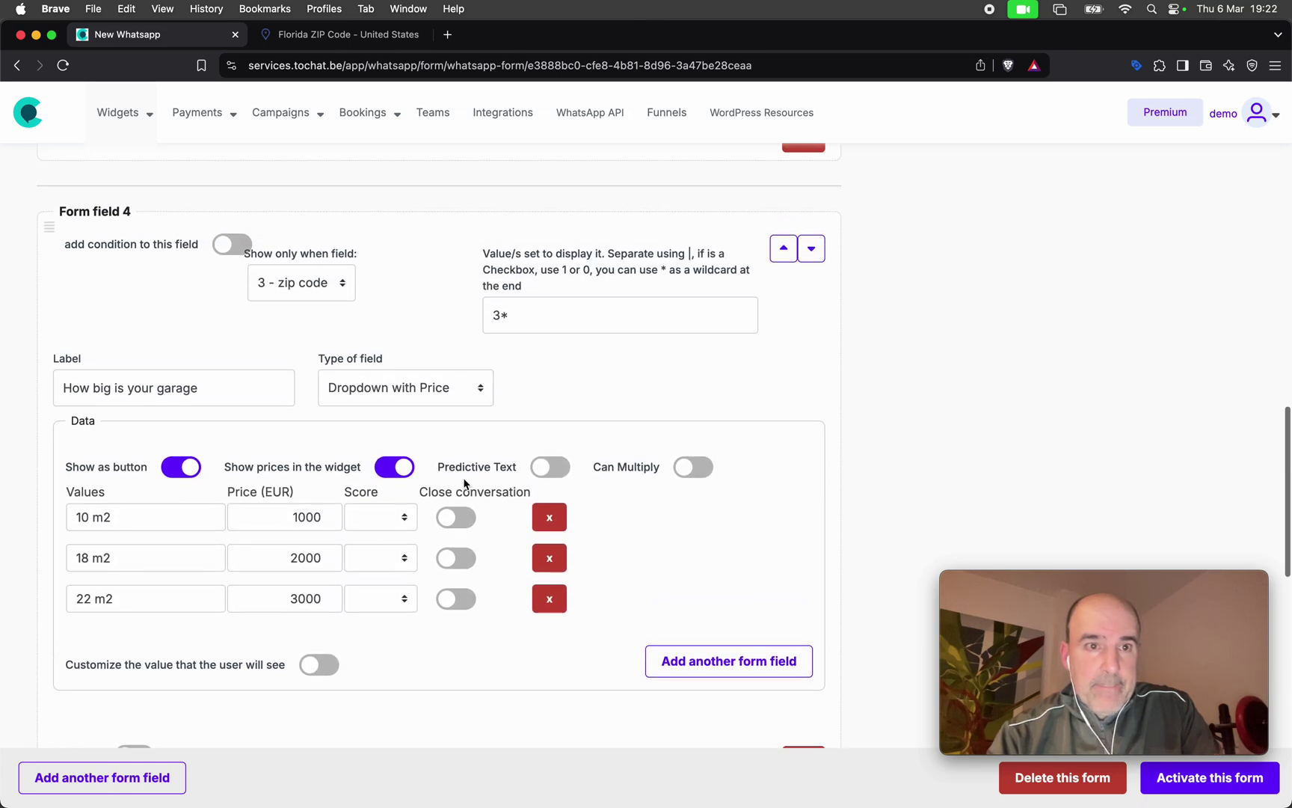
pyautogui.click(236, 252)
pyautogui.click(303, 290)
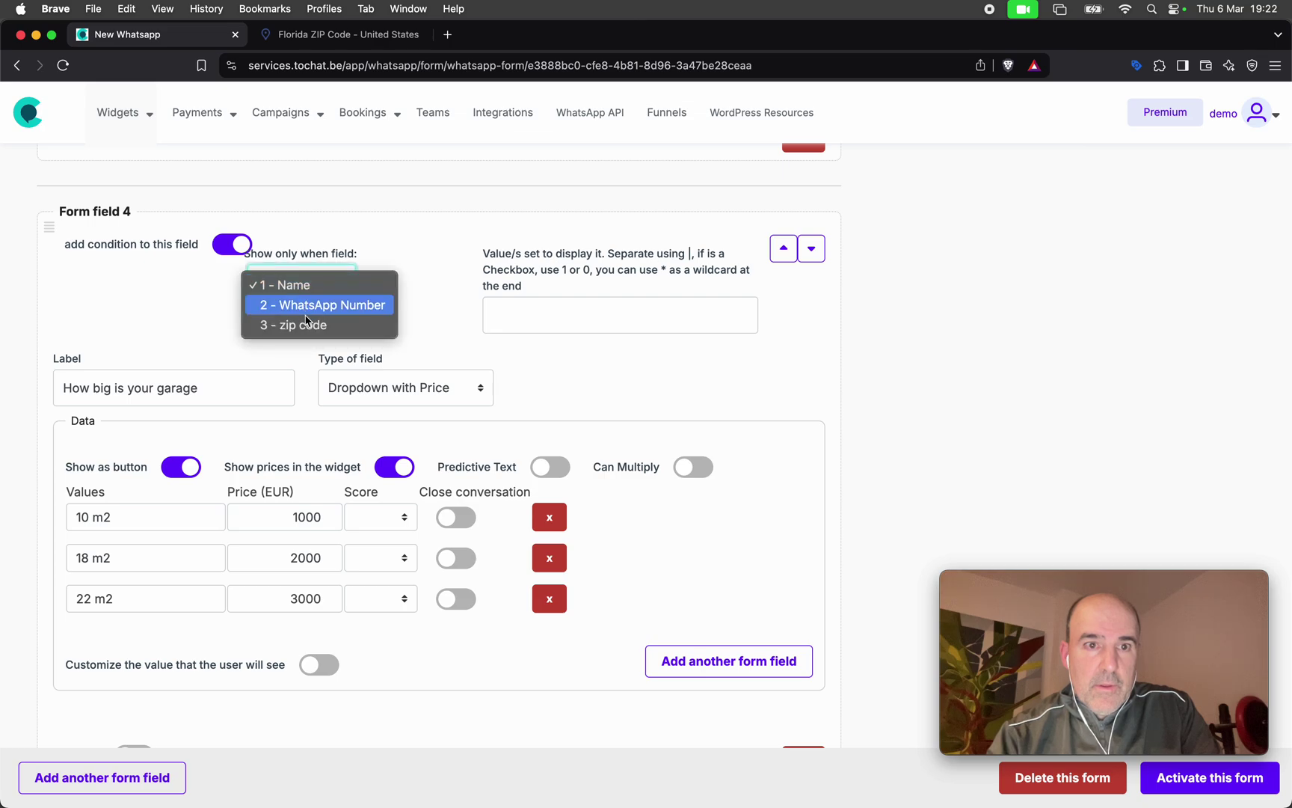
pyautogui.click(567, 300)
pyautogui.write('3*')
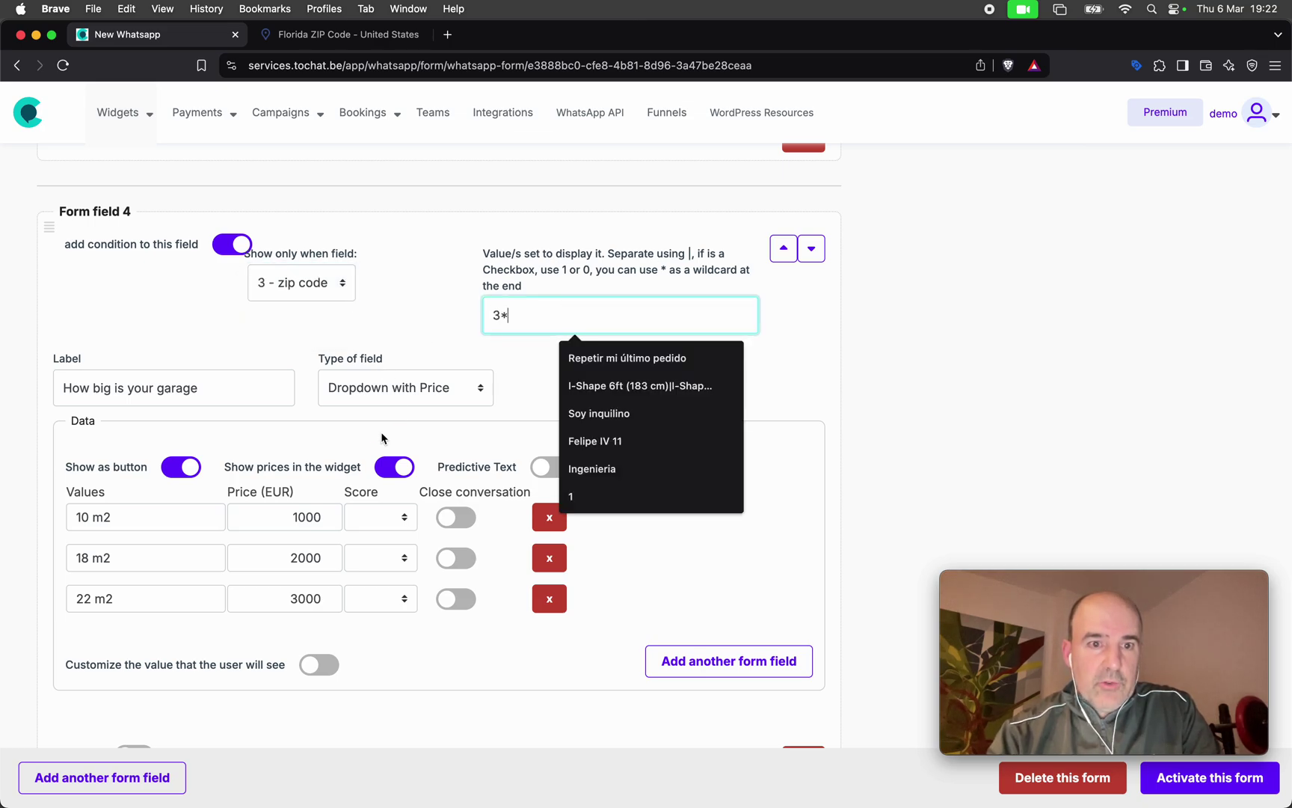
pyautogui.click(374, 425)
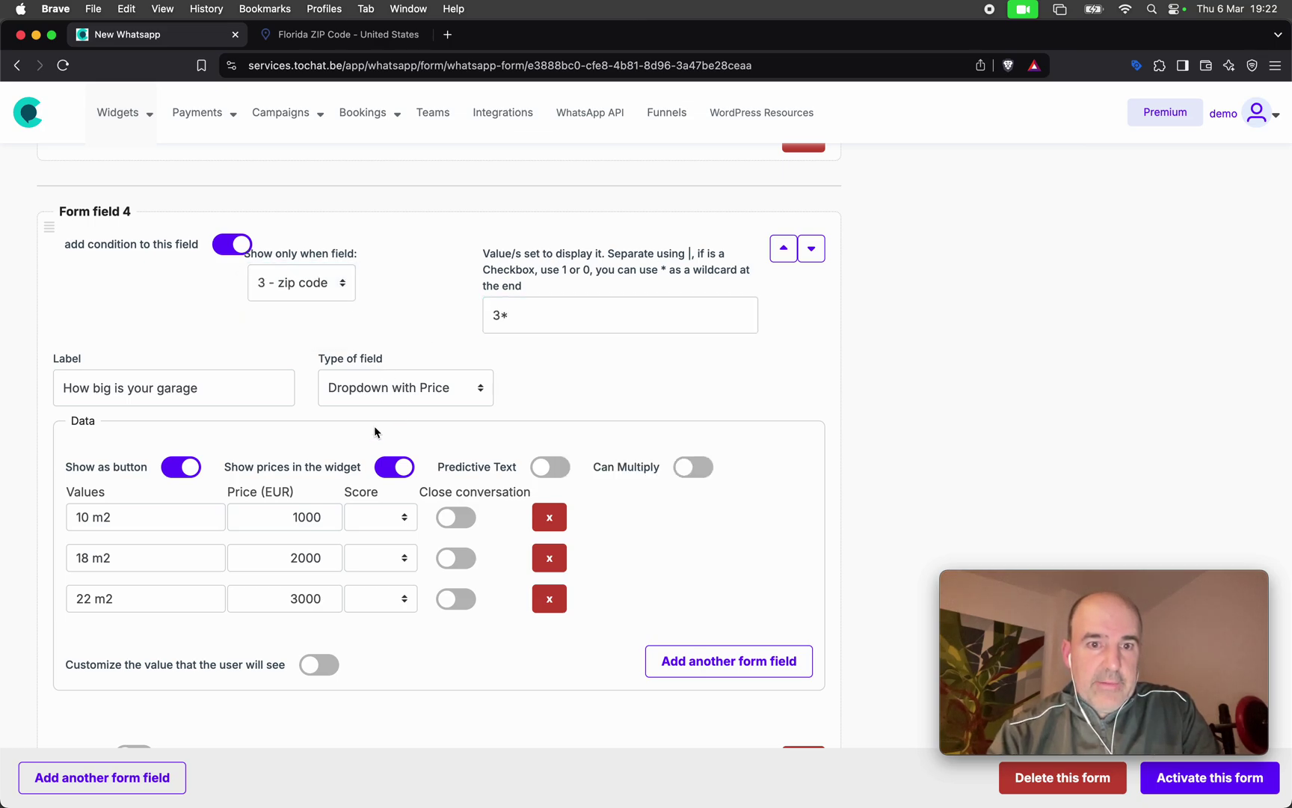
# Show the timing options as priced buttons, displayed only for zip codes 3*.
pyautogui.scroll(-10, 373, 425)
pyautogui.click(178, 395)
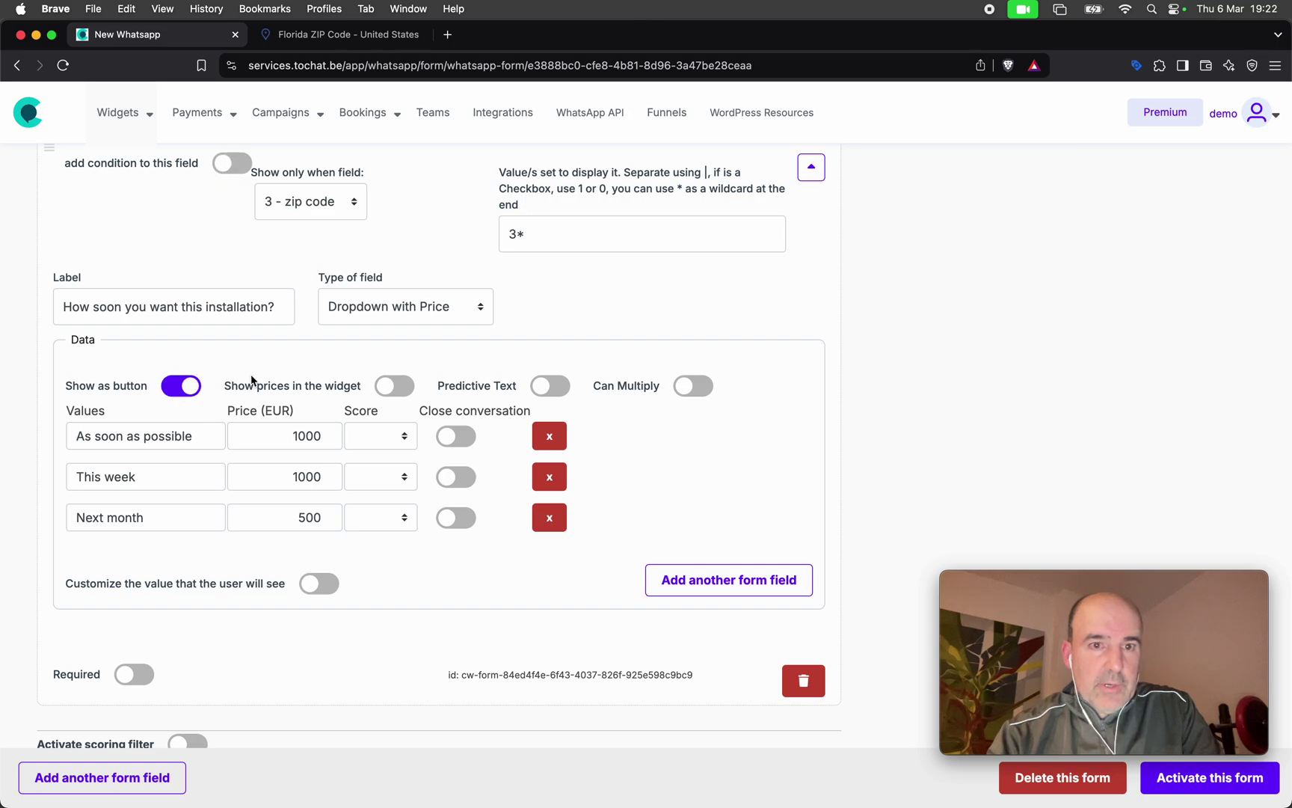
pyautogui.click(388, 388)
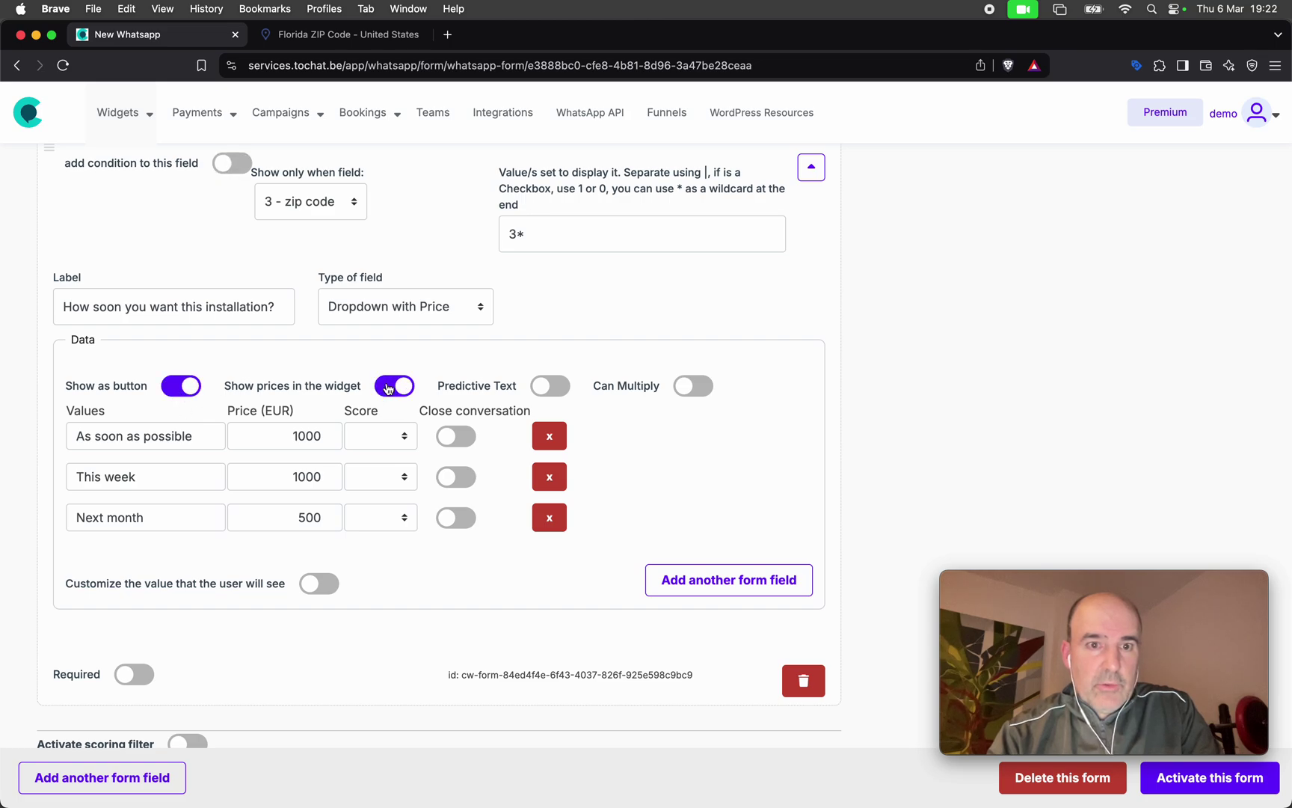
pyautogui.click(231, 164)
pyautogui.click(307, 215)
pyautogui.click(310, 244)
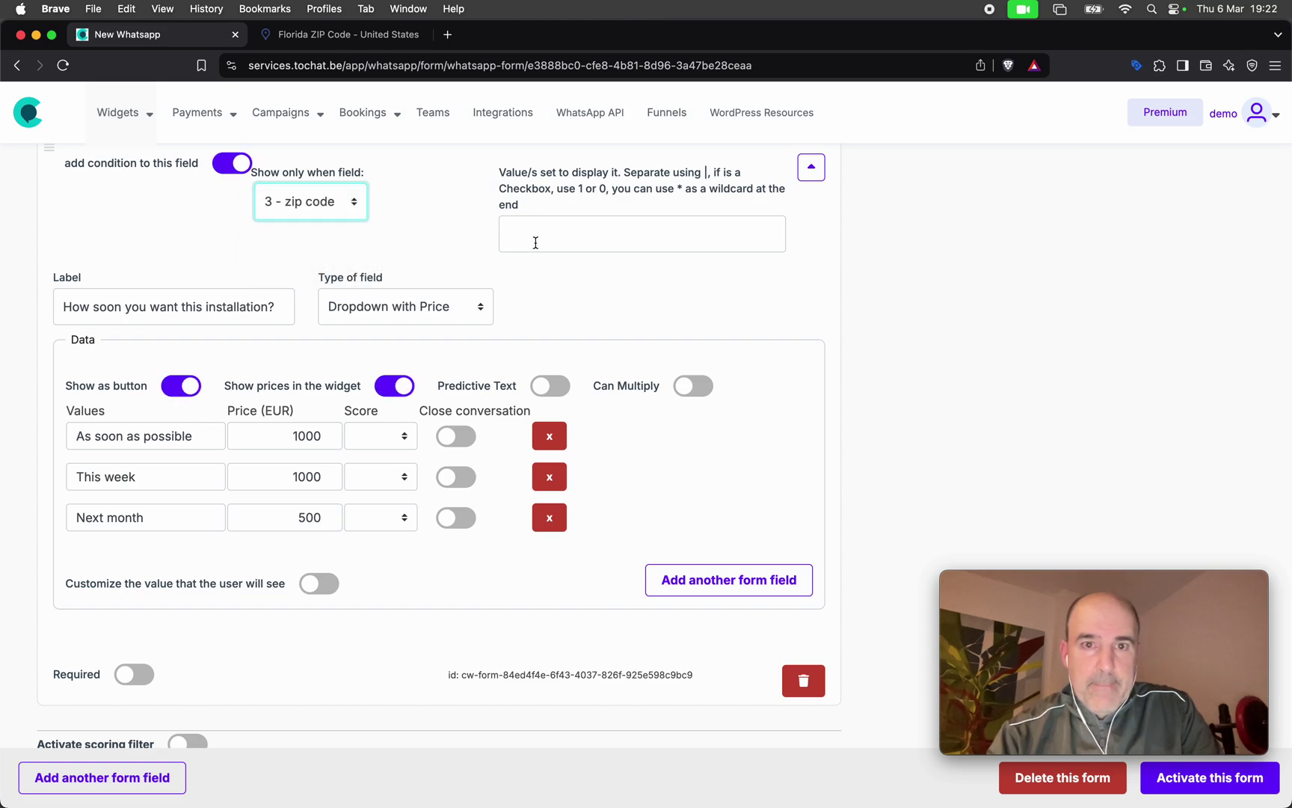
pyautogui.click(534, 238)
pyautogui.write('3*')
pyautogui.click(552, 299)
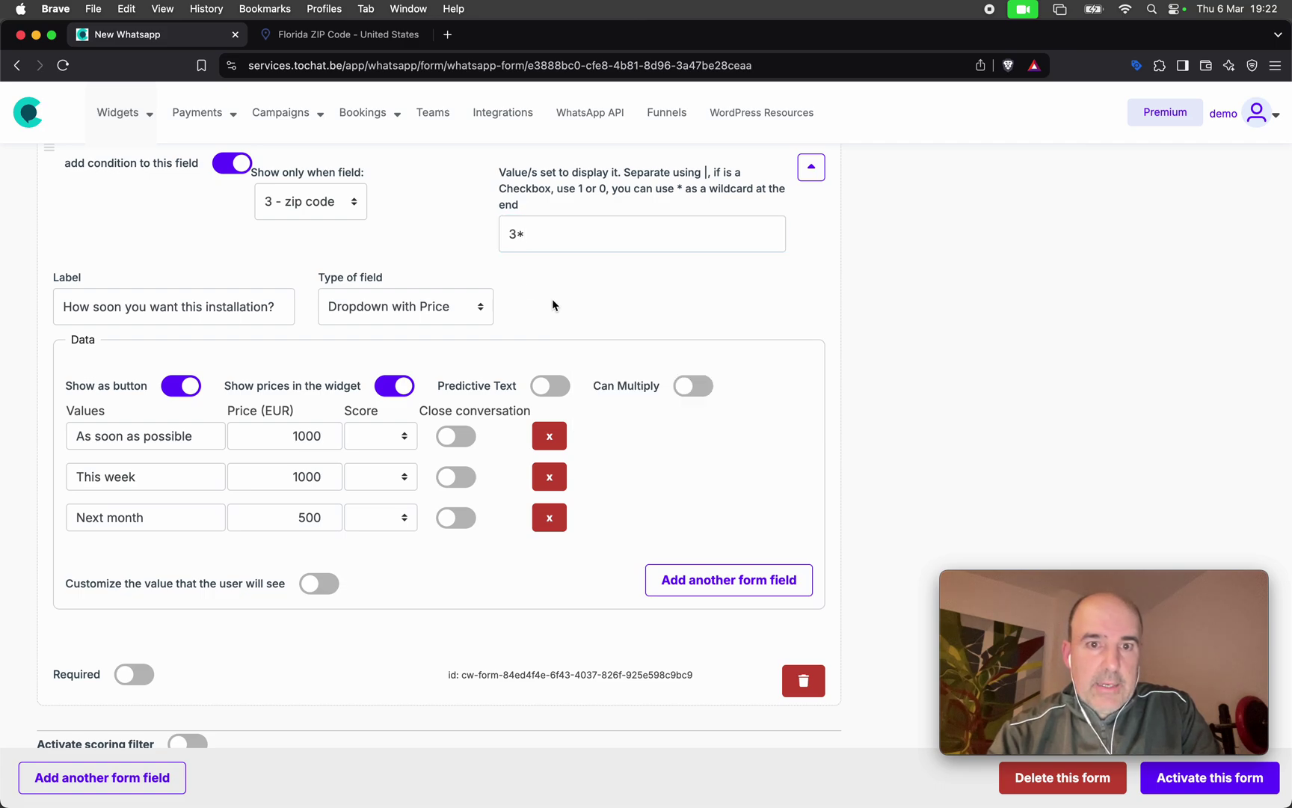
# Display the order total in the widget and activate the form.
pyautogui.scroll(-3, 552, 299)
pyautogui.scroll(-3, 552, 299)
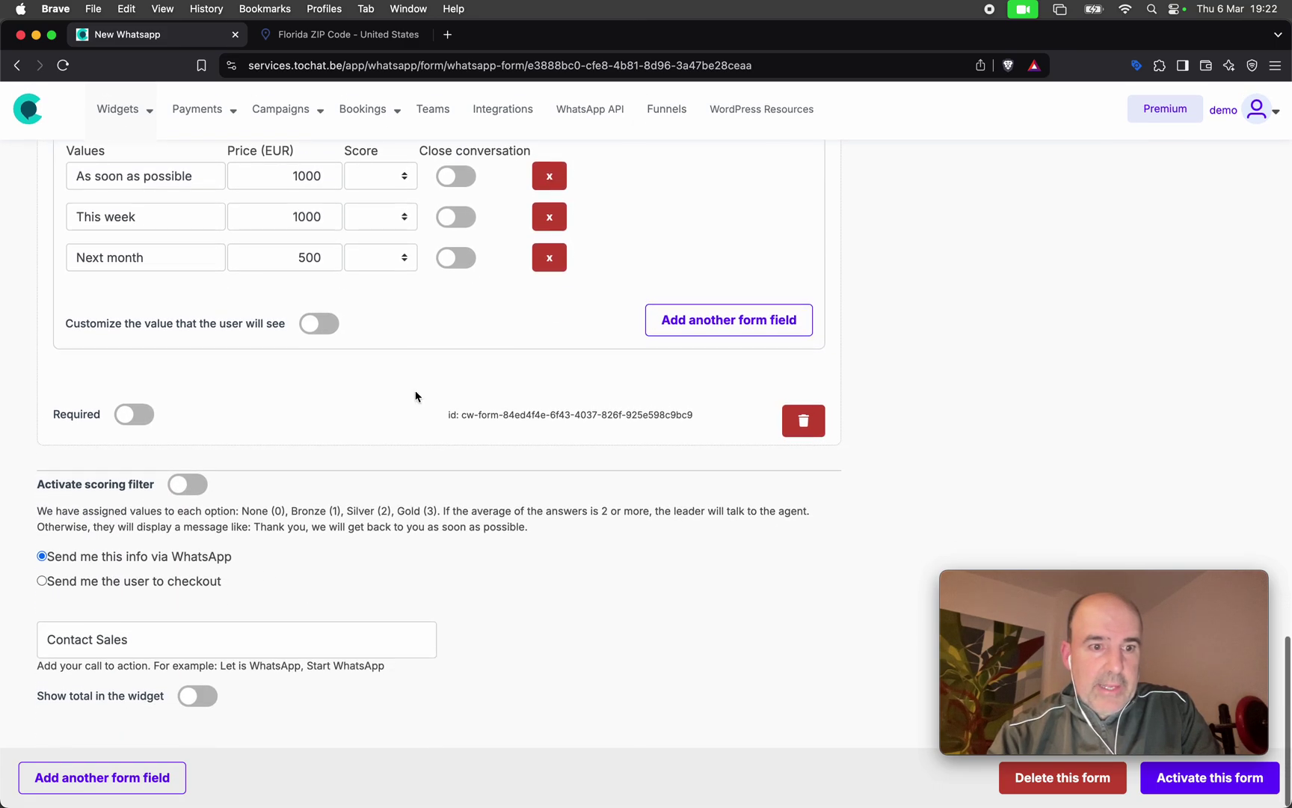
pyautogui.click(196, 700)
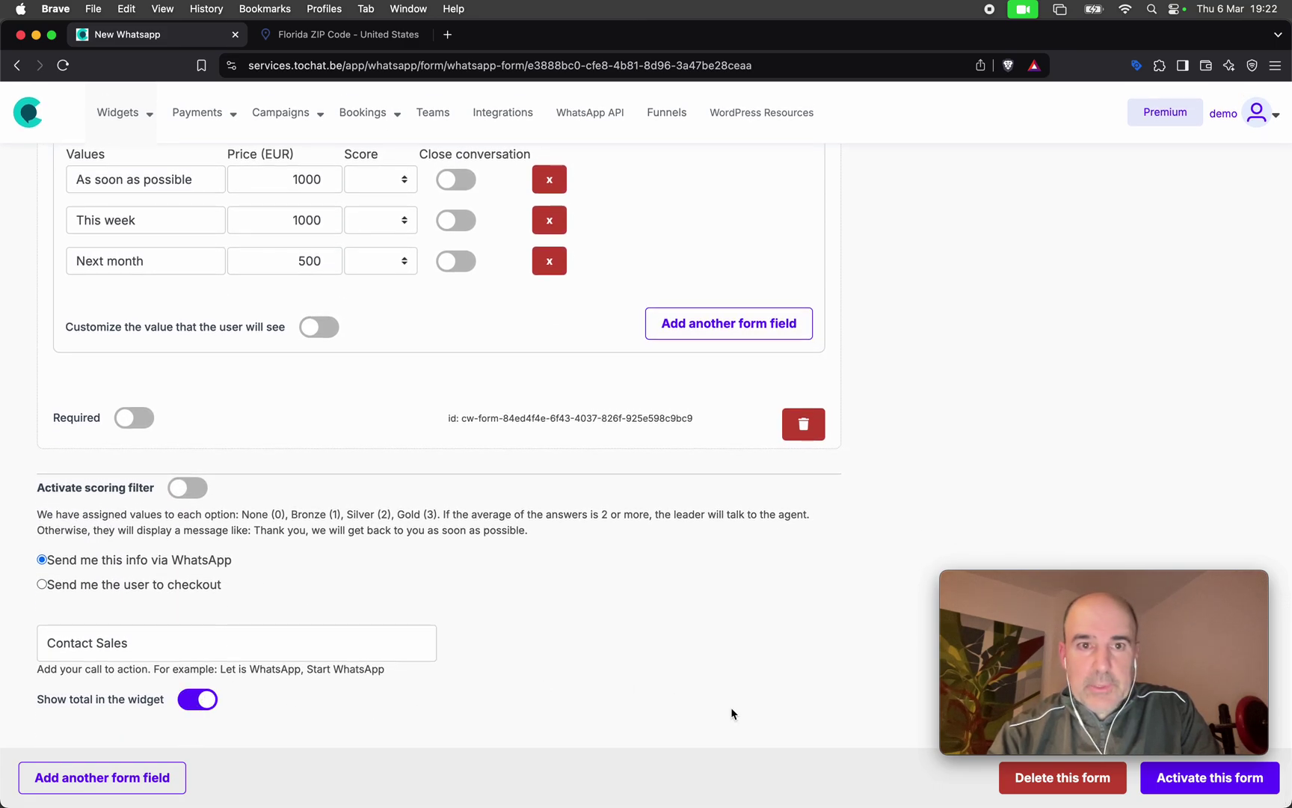
pyautogui.click(1243, 782)
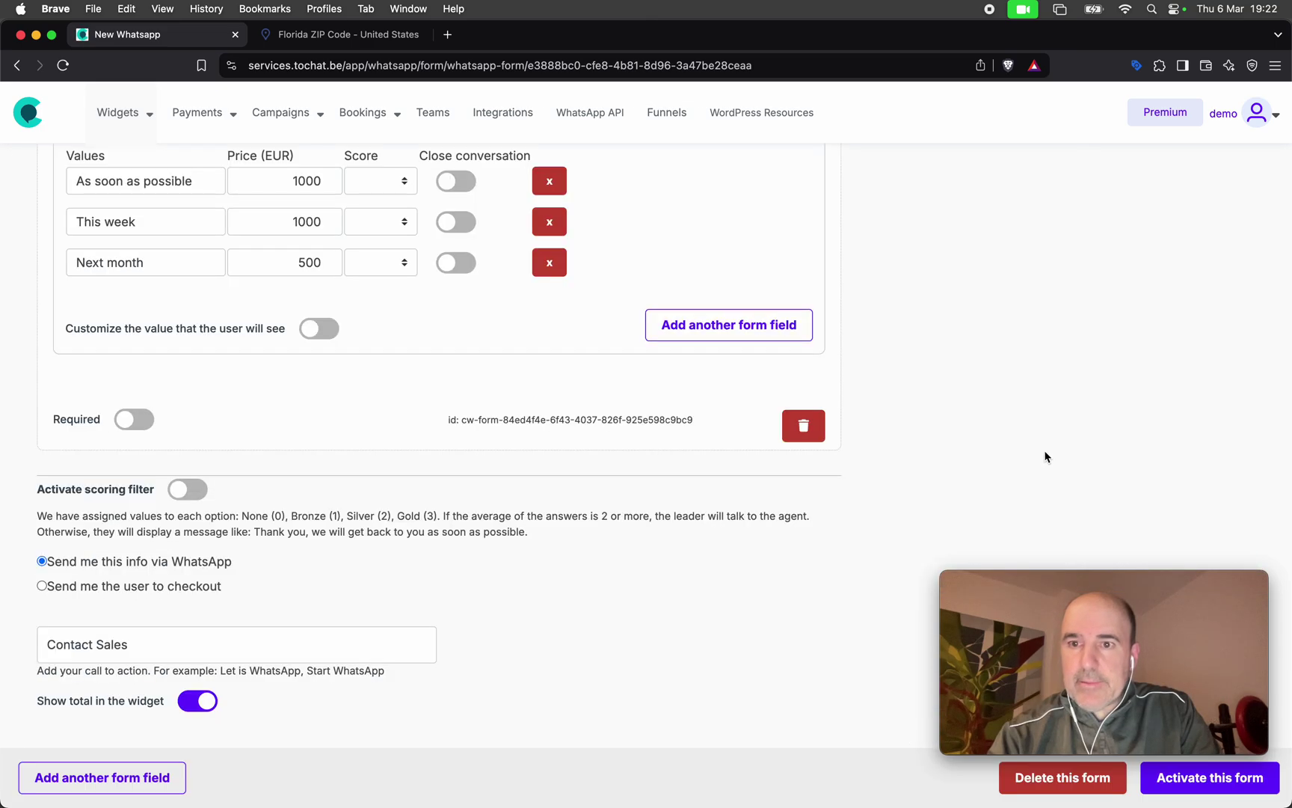
pyautogui.scroll(15, 1046, 456)
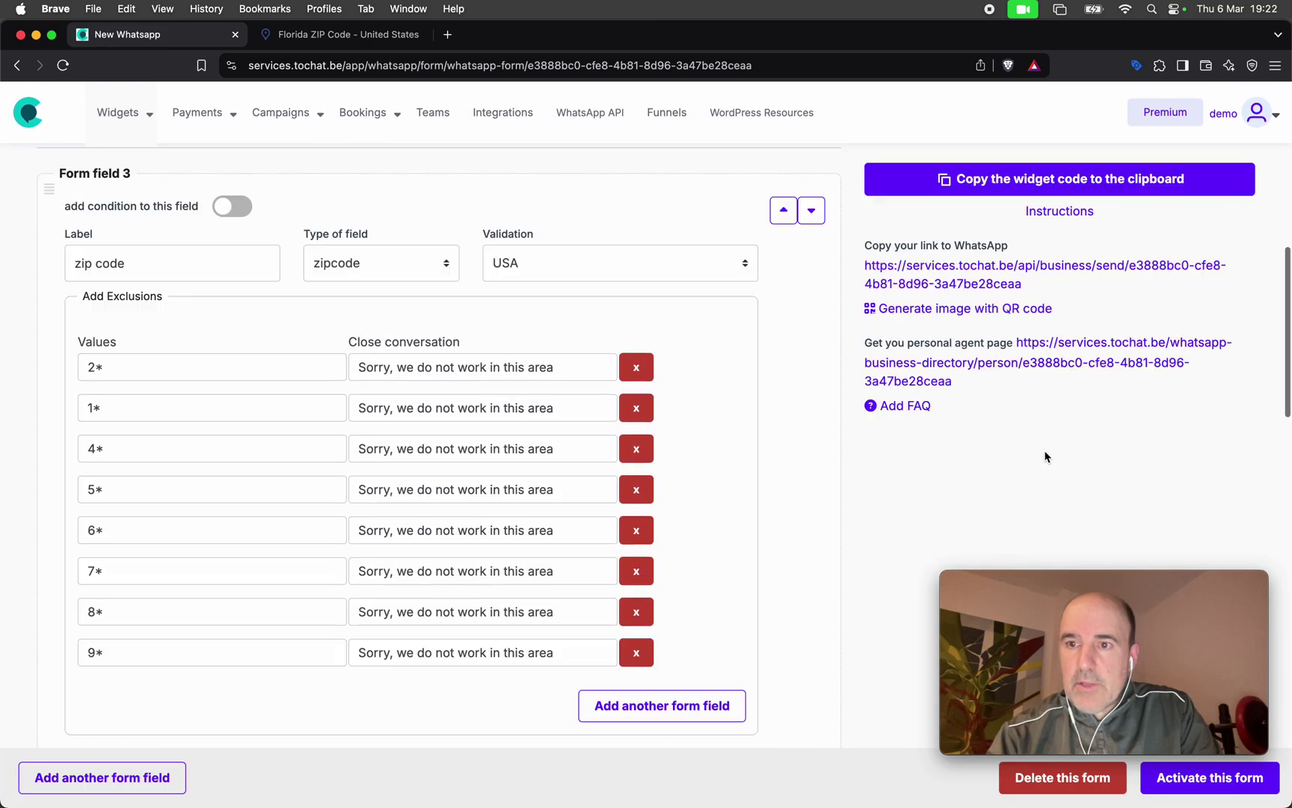
pyautogui.scroll(7, 1045, 456)
# Fill the preview with a name, WhatsApp number and zip code 33898.
pyautogui.moveTo(1135, 483); pyautogui.dragTo(1234, 486)
pyautogui.click(997, 365)
pyautogui.write('c')
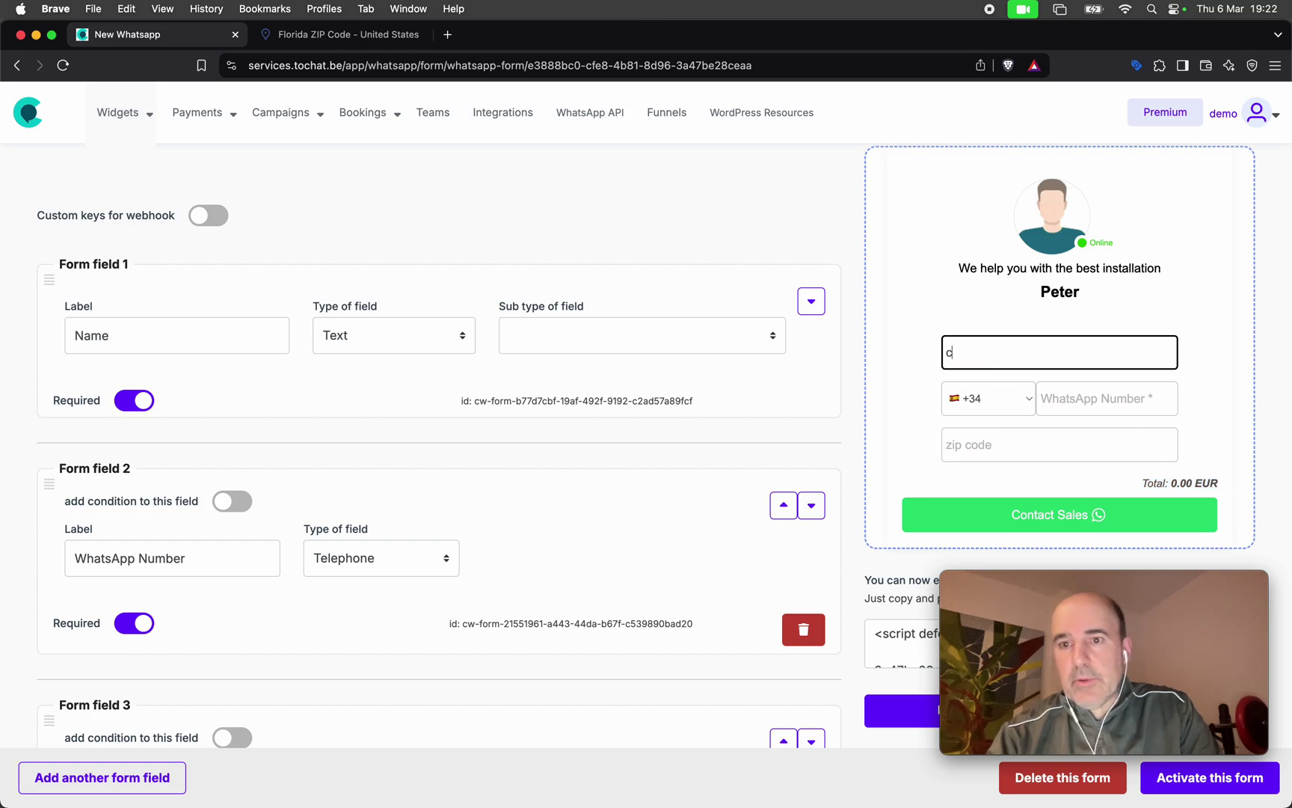
pyautogui.write('esar')
pyautogui.press('Tab')
pyautogui.press('Tab')
pyautogui.write('627524')
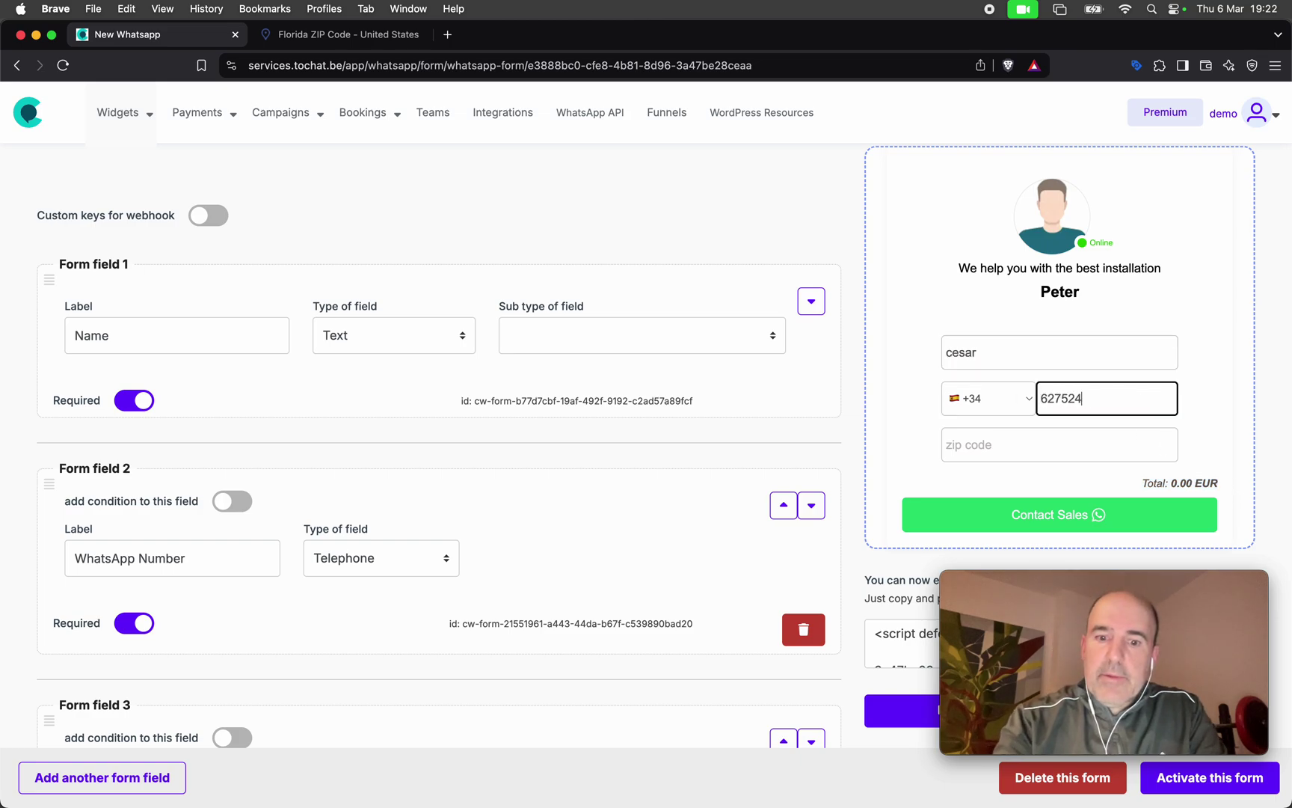
pyautogui.press('Tab')
pyautogui.write('3')
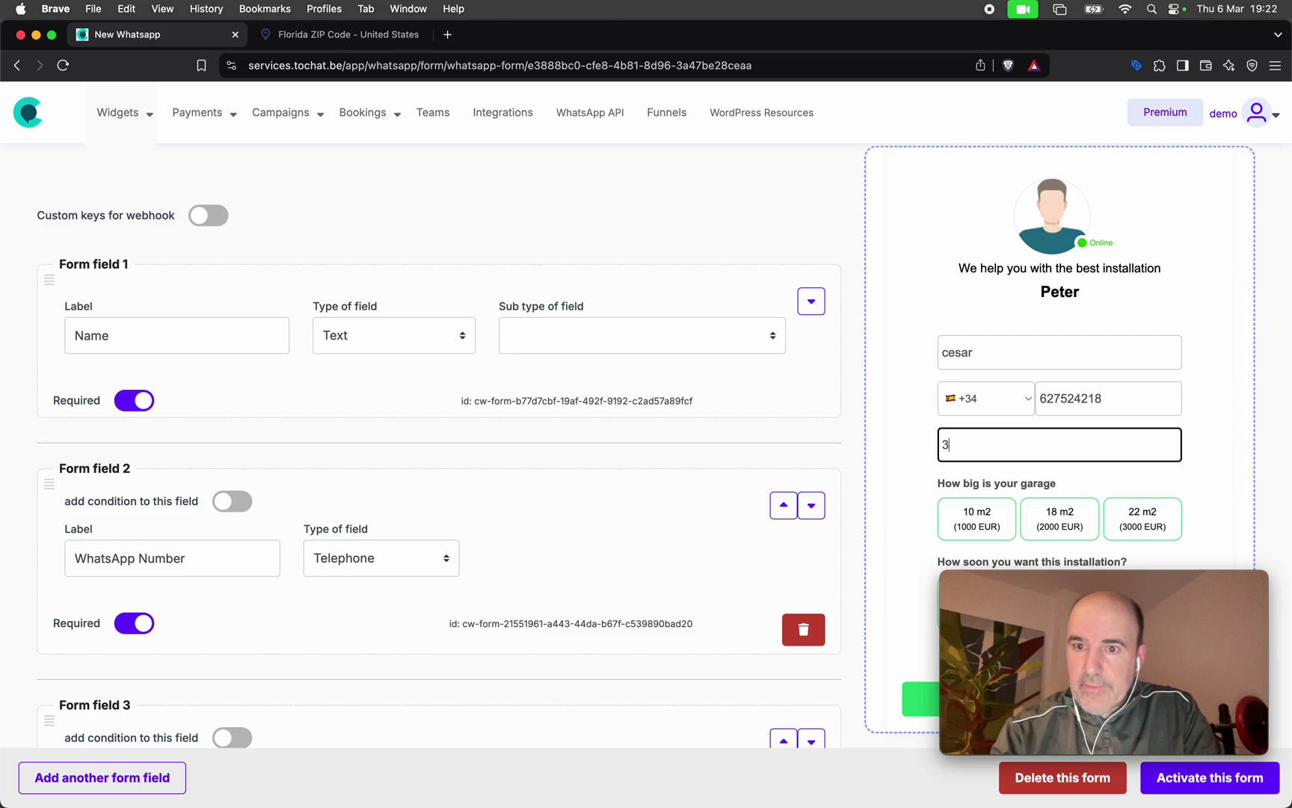
pyautogui.write('3898')
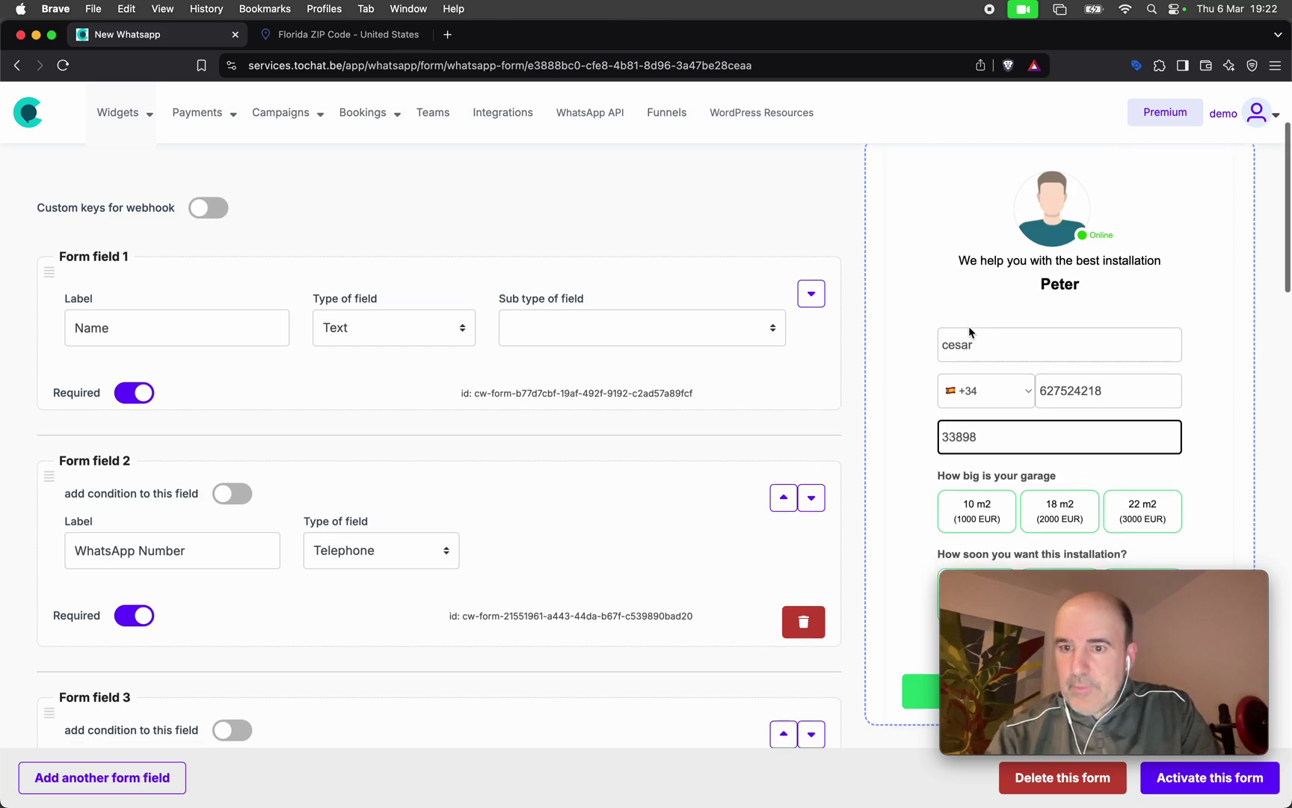
# Choose 18 m2 and As soon as possible, confirming the 3000.00 EUR total.
pyautogui.scroll(-5, 972, 335)
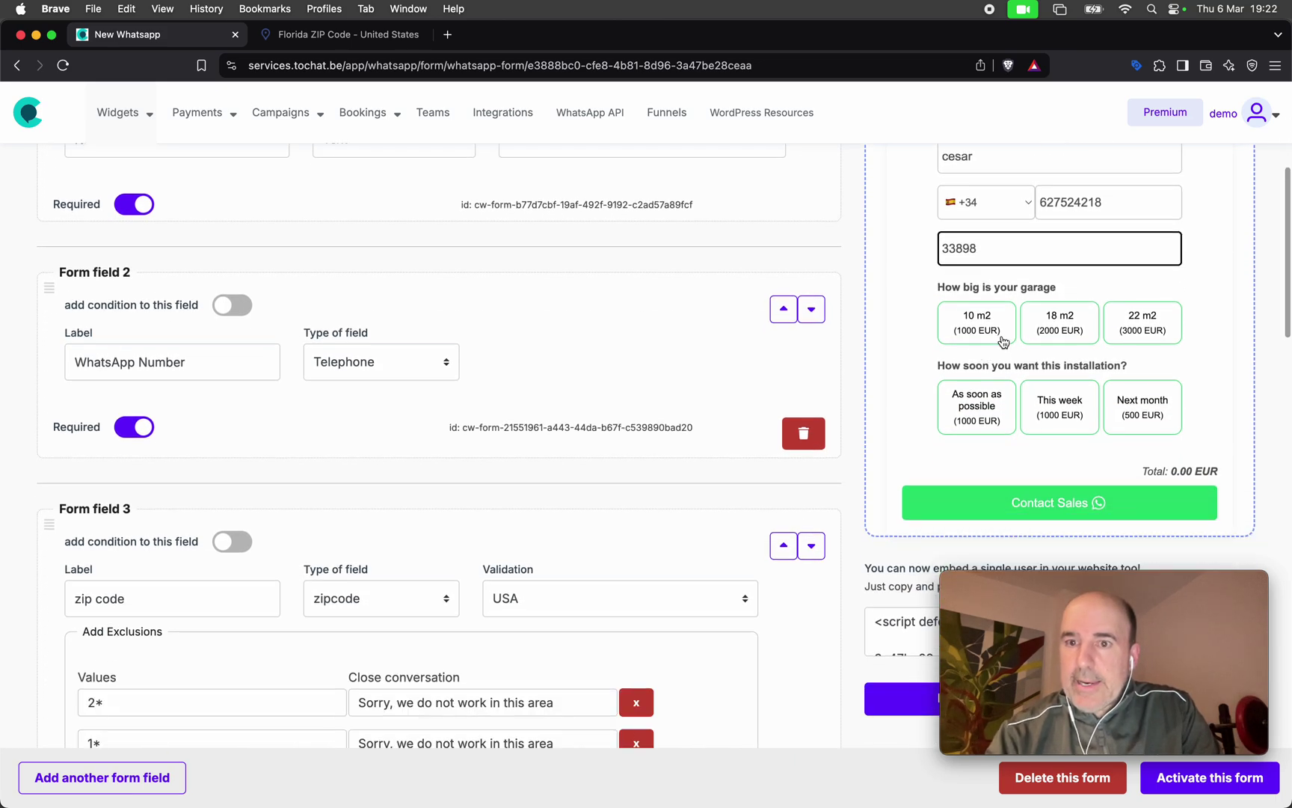
pyautogui.click(1082, 340)
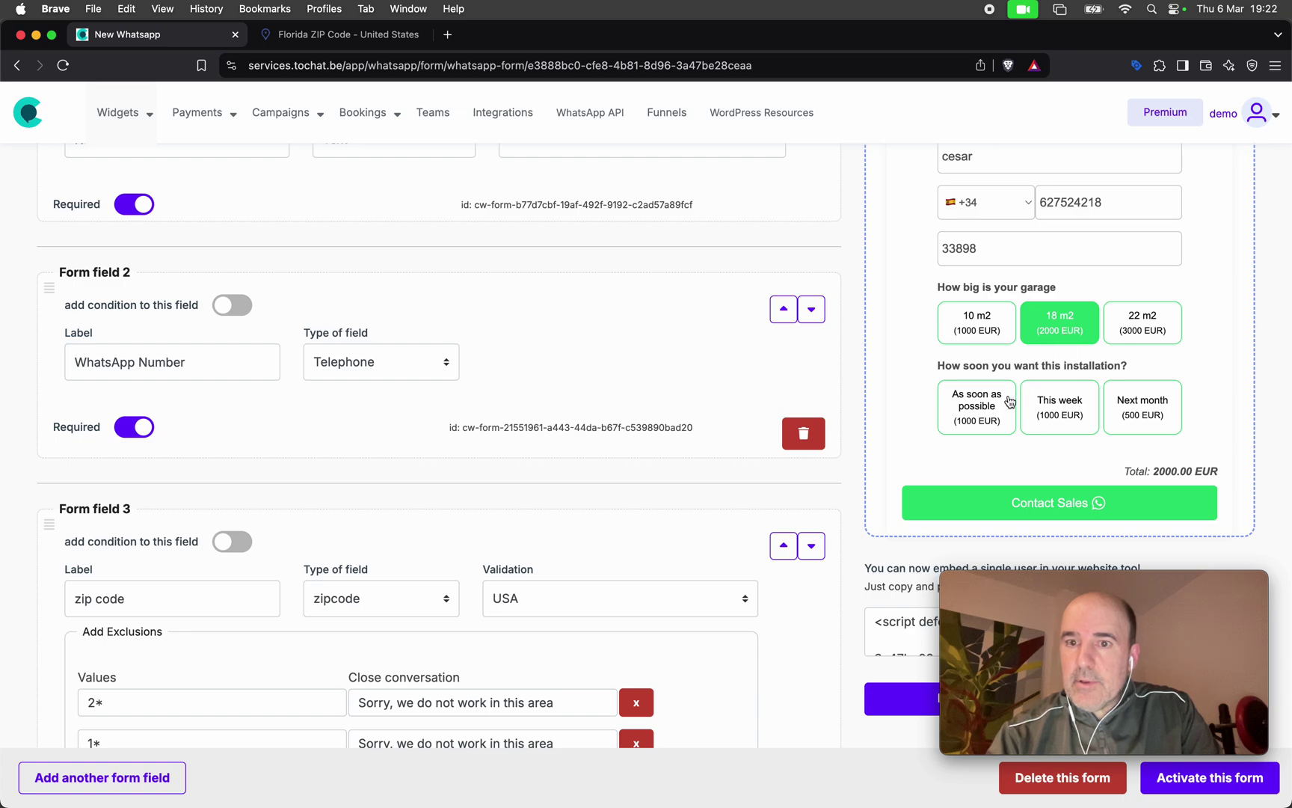
pyautogui.click(1010, 402)
pyautogui.moveTo(1126, 470); pyautogui.dragTo(1211, 468)
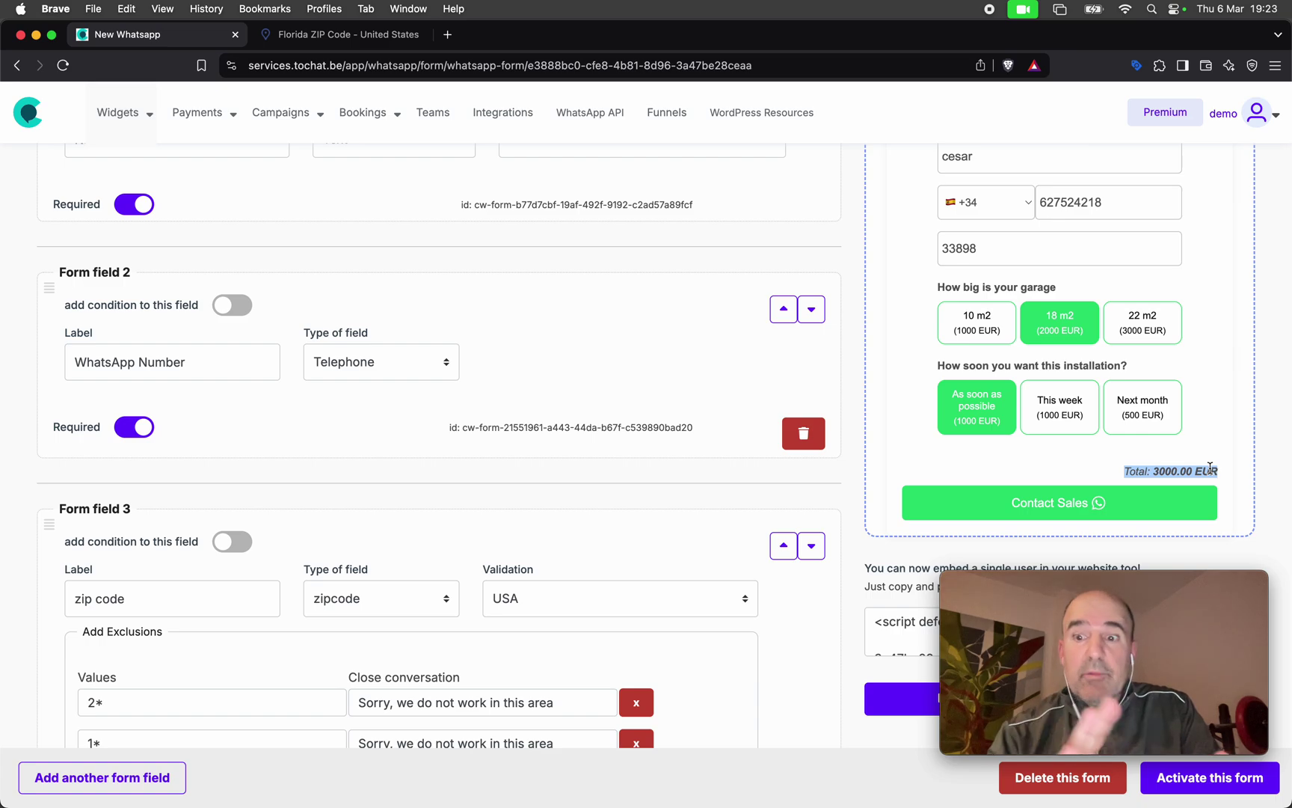
pyautogui.scroll(-13, 606, 546)
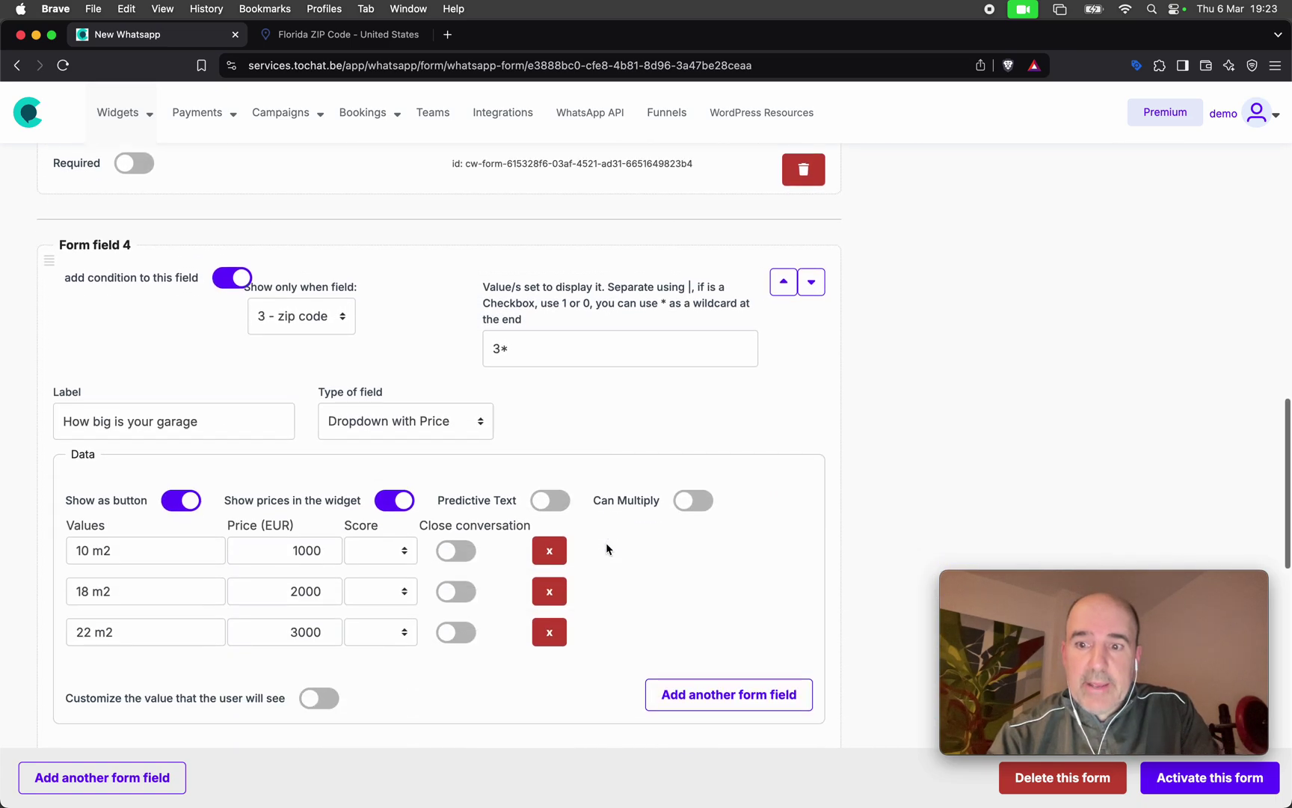
pyautogui.scroll(-5, 606, 548)
pyautogui.scroll(4, 606, 548)
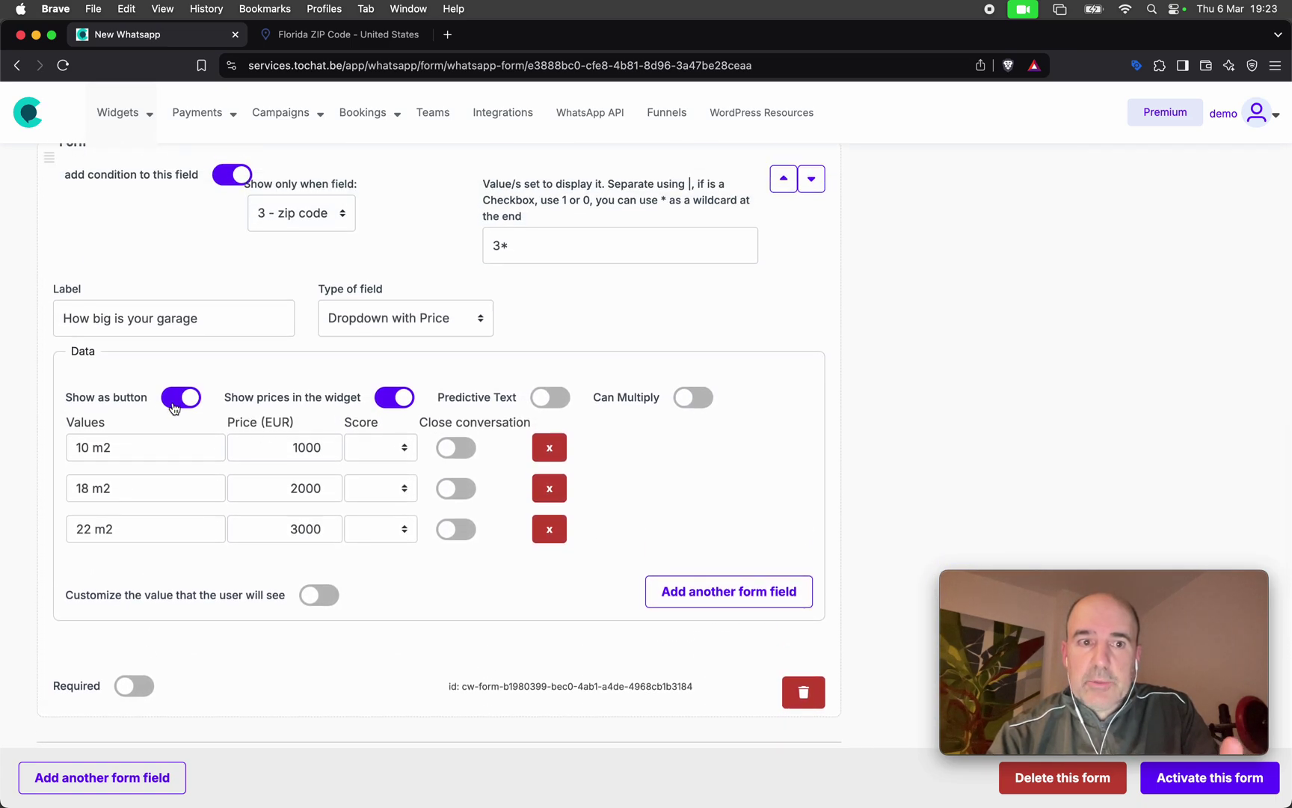
# Hide garage size prices and show the garage question only for zip codes 3*.
pyautogui.click(387, 401)
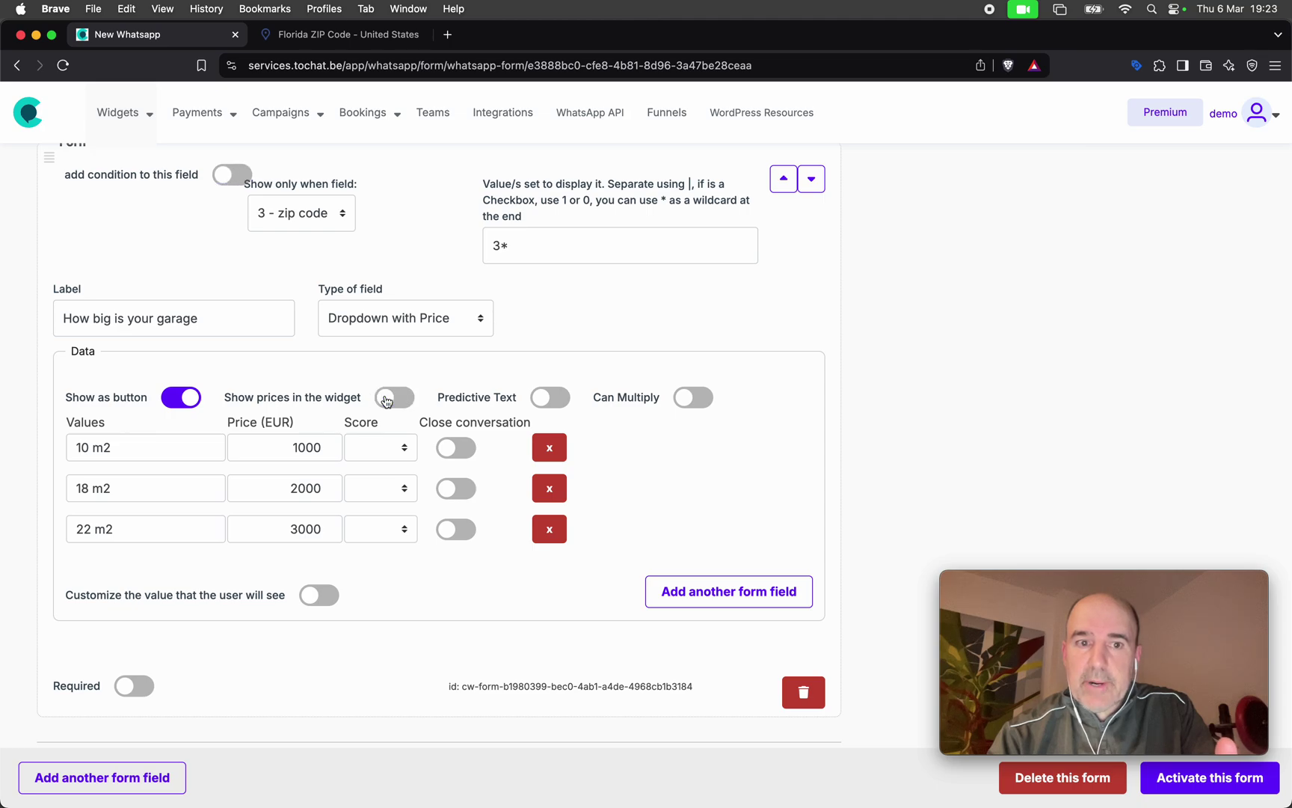
pyautogui.click(230, 175)
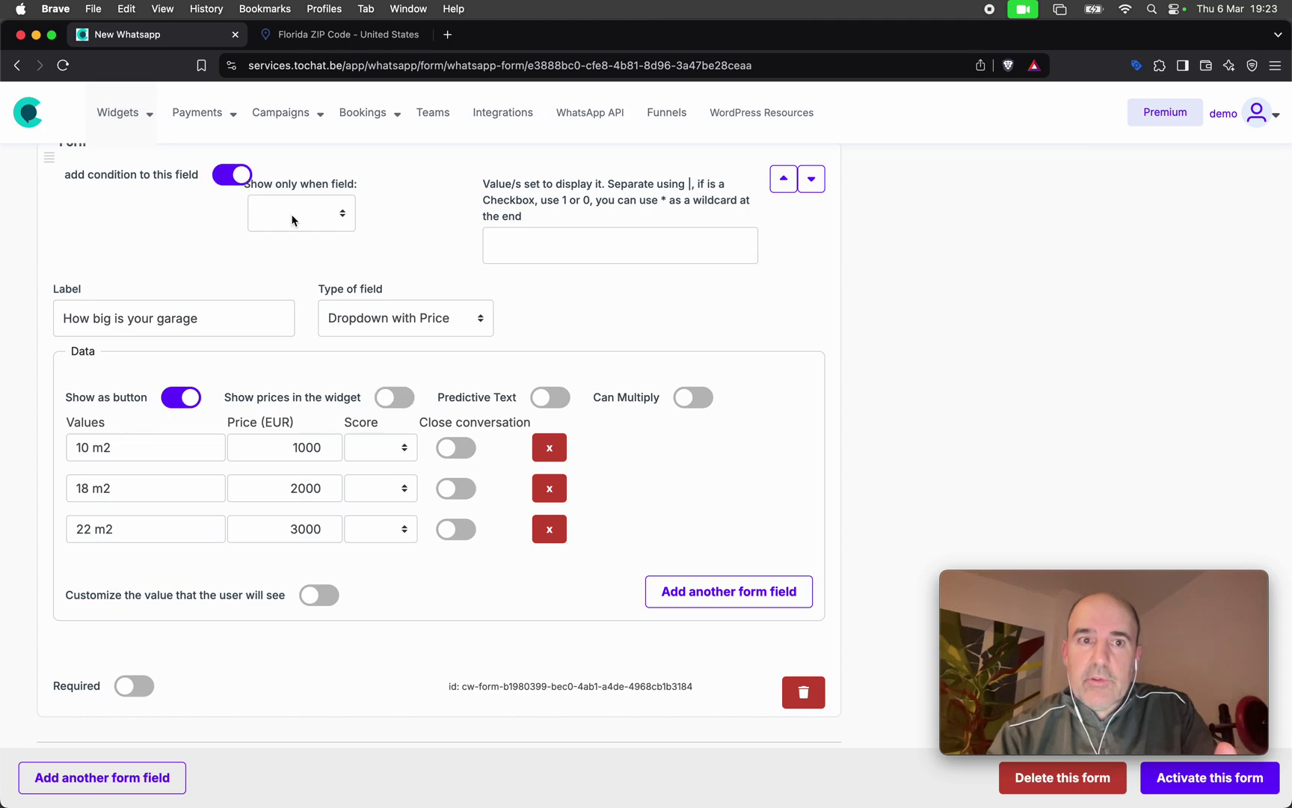
pyautogui.click(299, 213)
pyautogui.click(309, 255)
pyautogui.click(520, 251)
pyautogui.write('3')
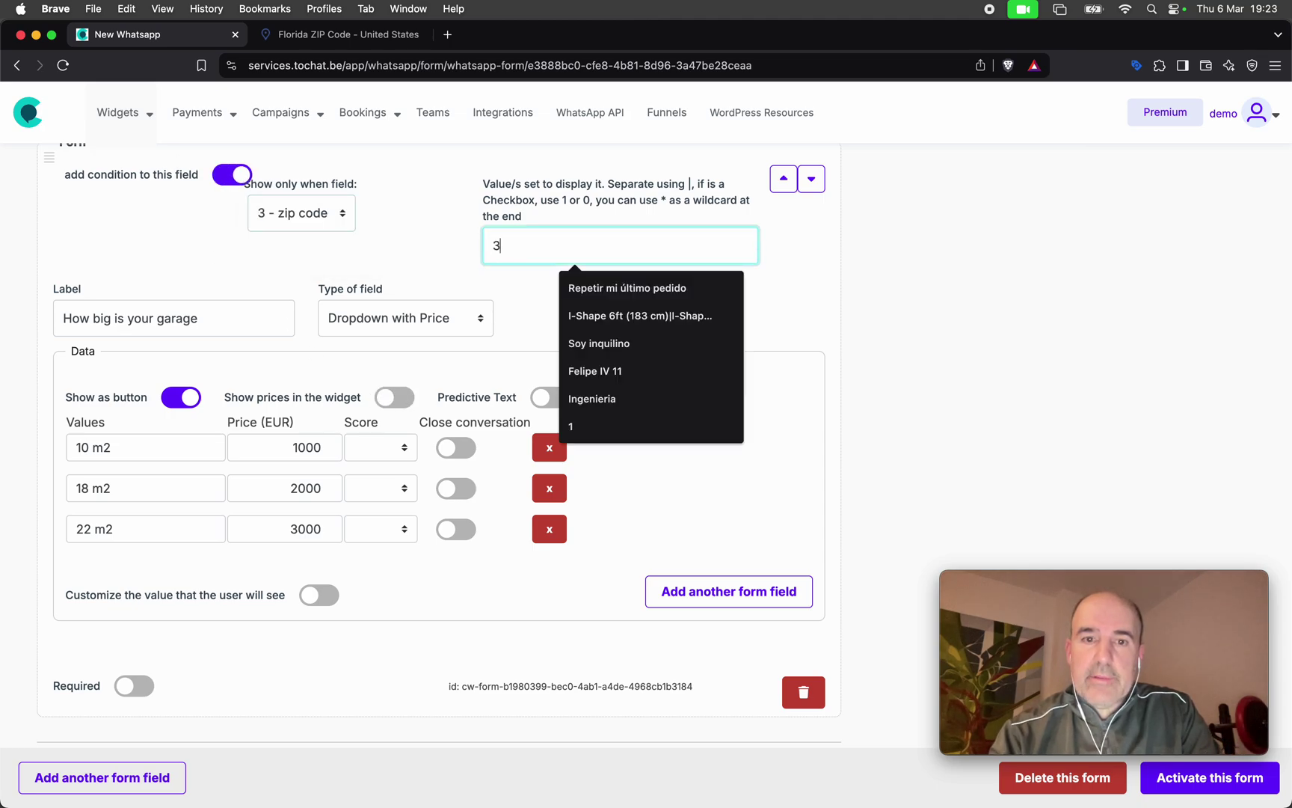
pyautogui.write('*')
pyautogui.click(389, 268)
# Hide timing prices and show the timing question only for zip codes 3*.
pyautogui.scroll(-10, 390, 268)
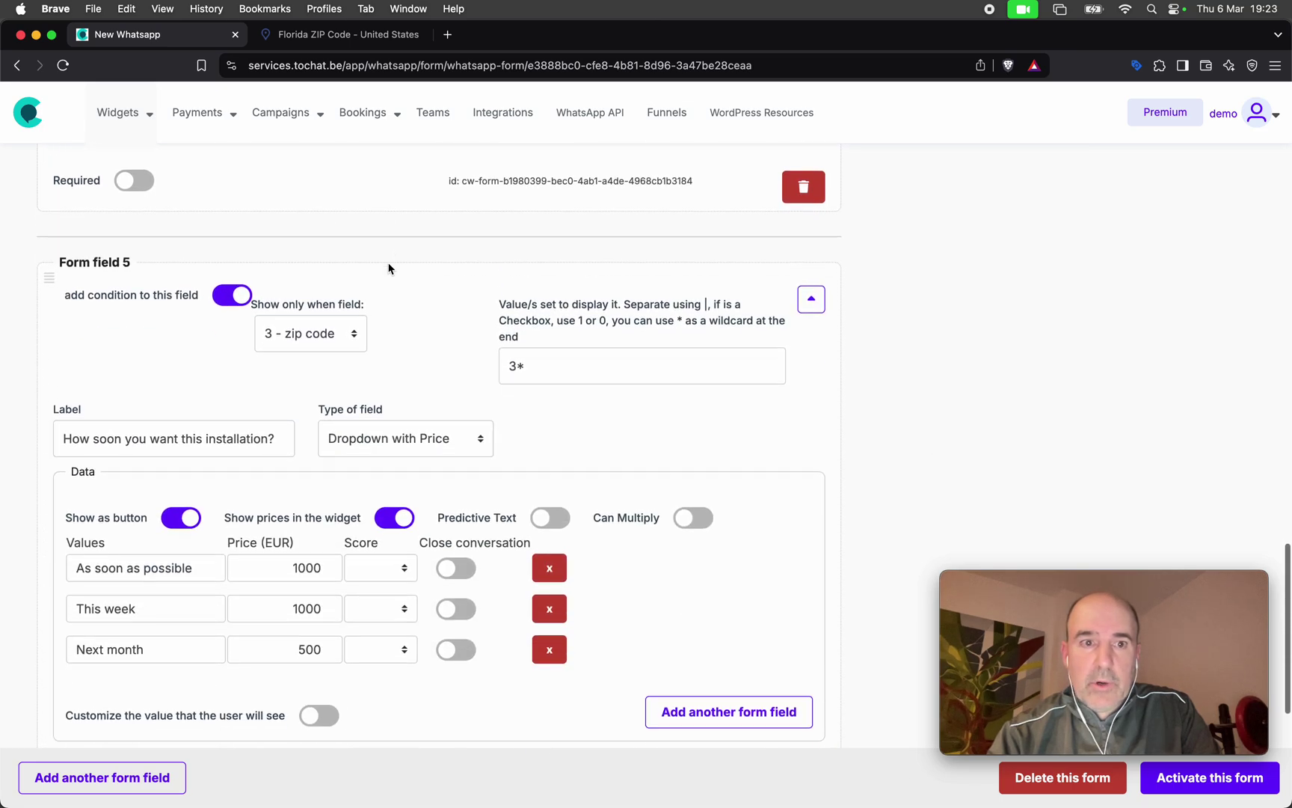
pyautogui.click(395, 523)
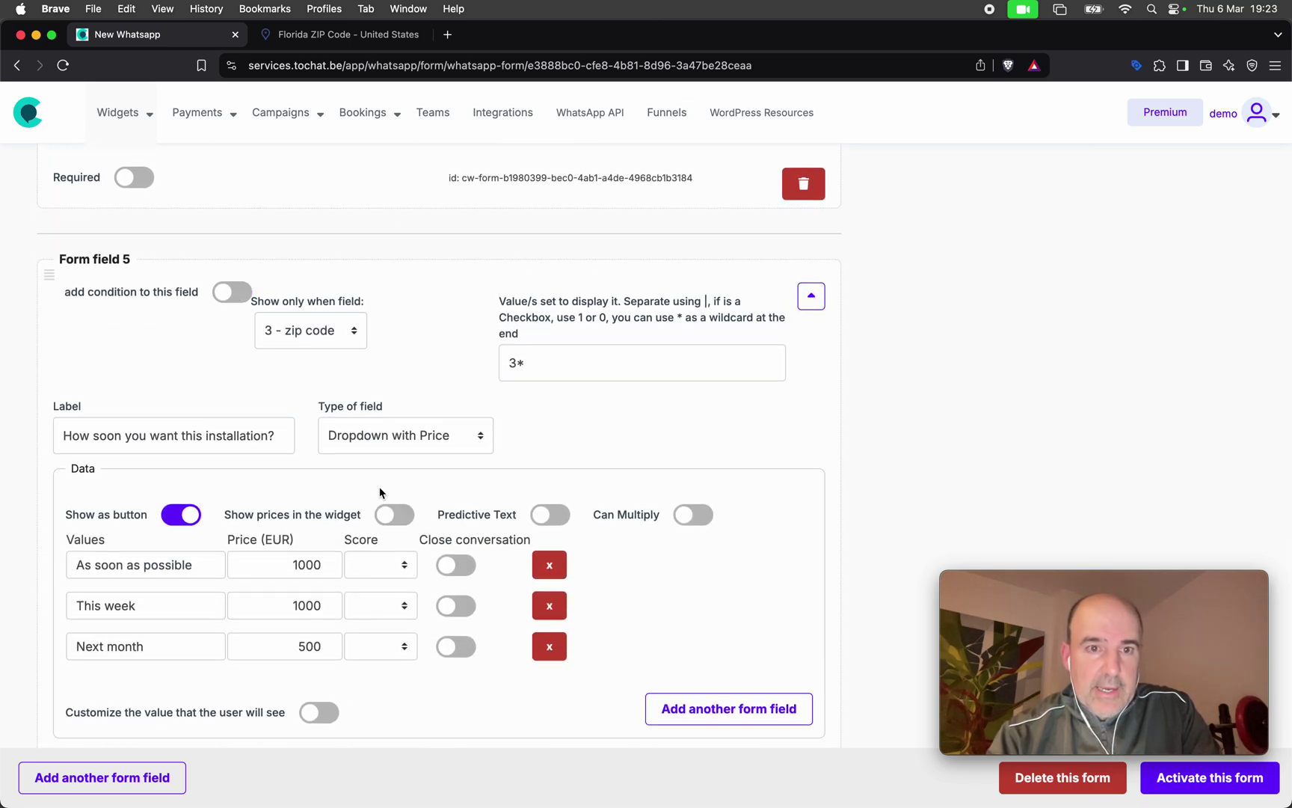
pyautogui.click(232, 293)
pyautogui.click(311, 330)
pyautogui.click(299, 370)
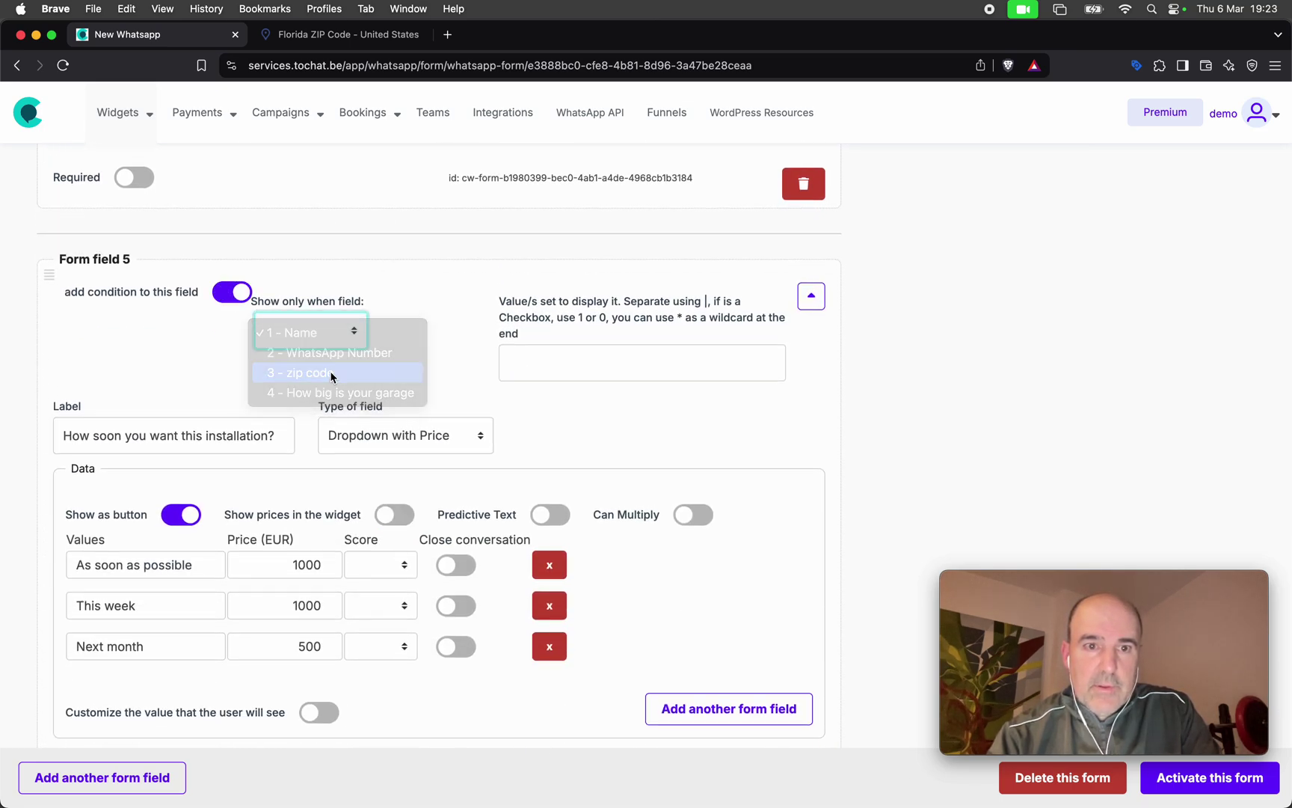
pyautogui.click(536, 364)
pyautogui.write('3*')
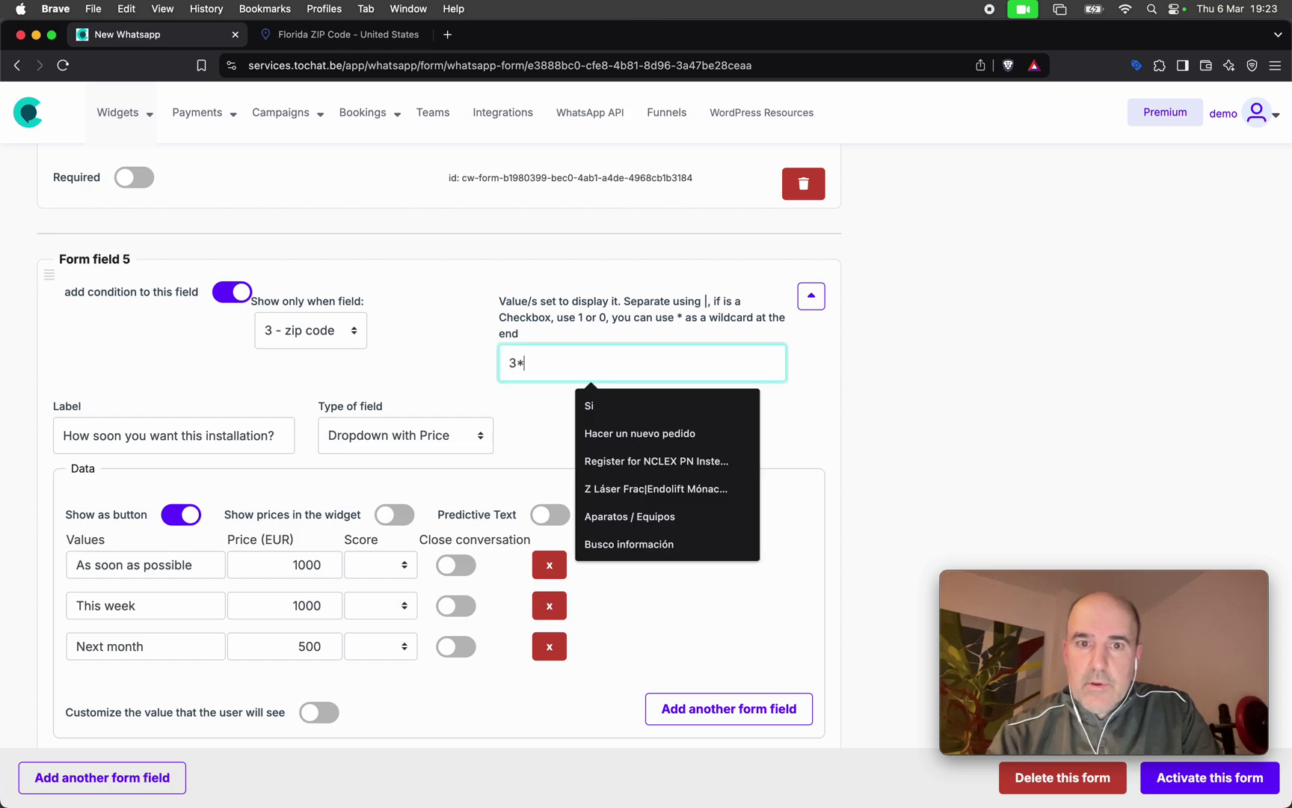
# Turn off the widget total and activate the form.
pyautogui.scroll(-5, 476, 413)
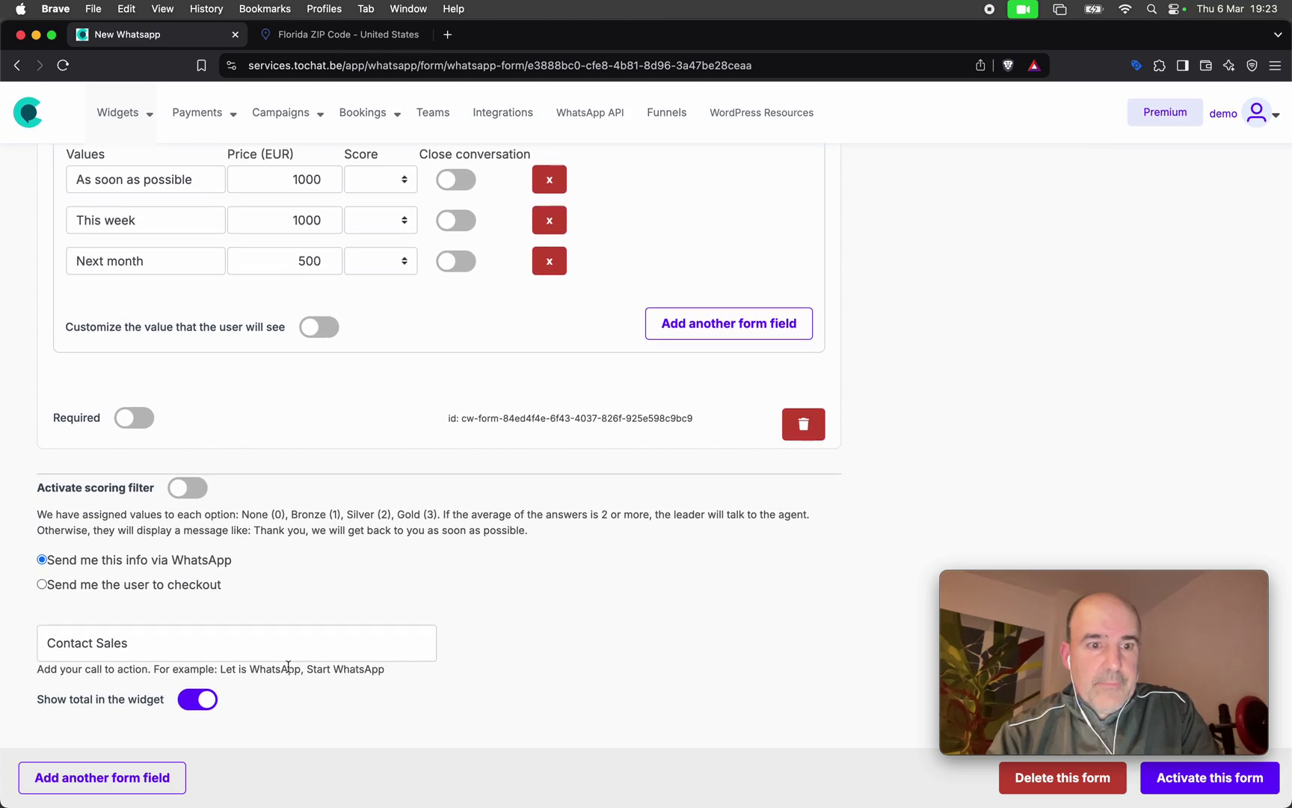
pyautogui.click(196, 699)
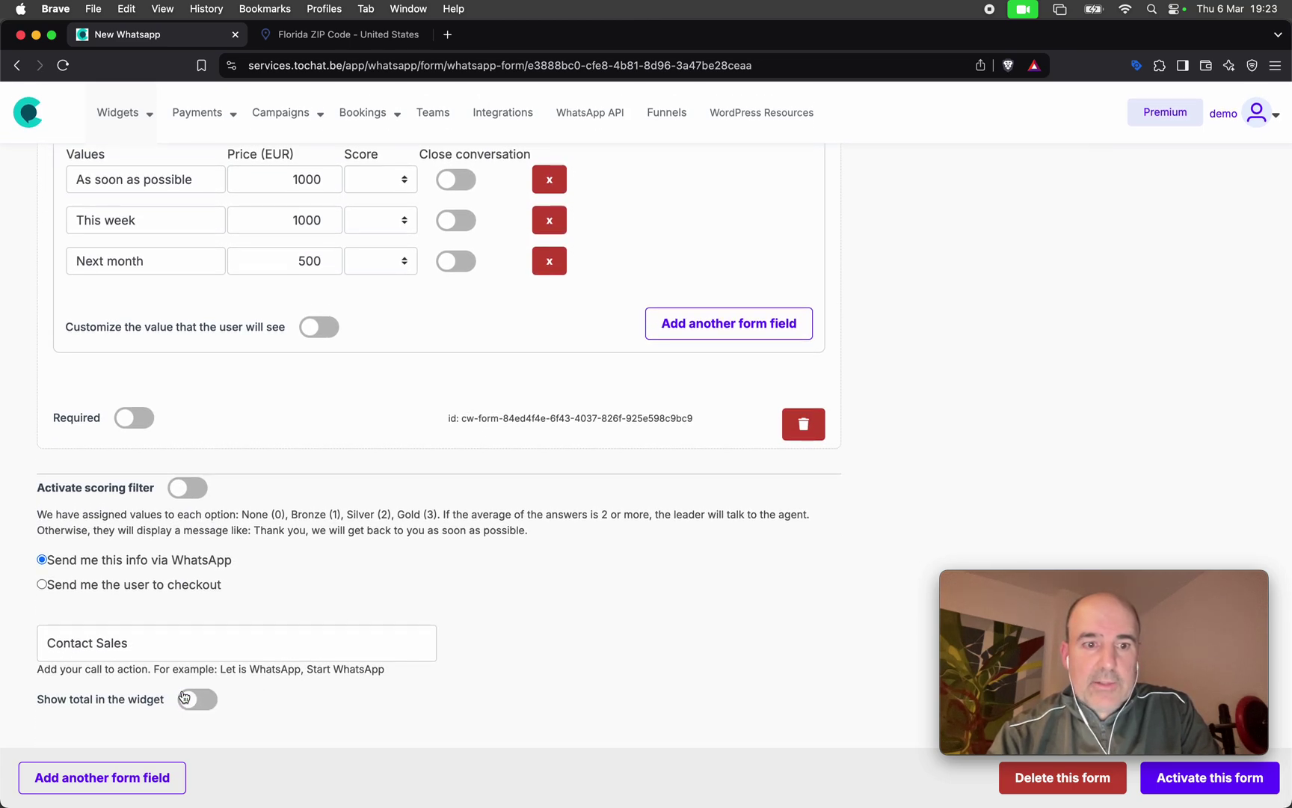
pyautogui.click(1185, 785)
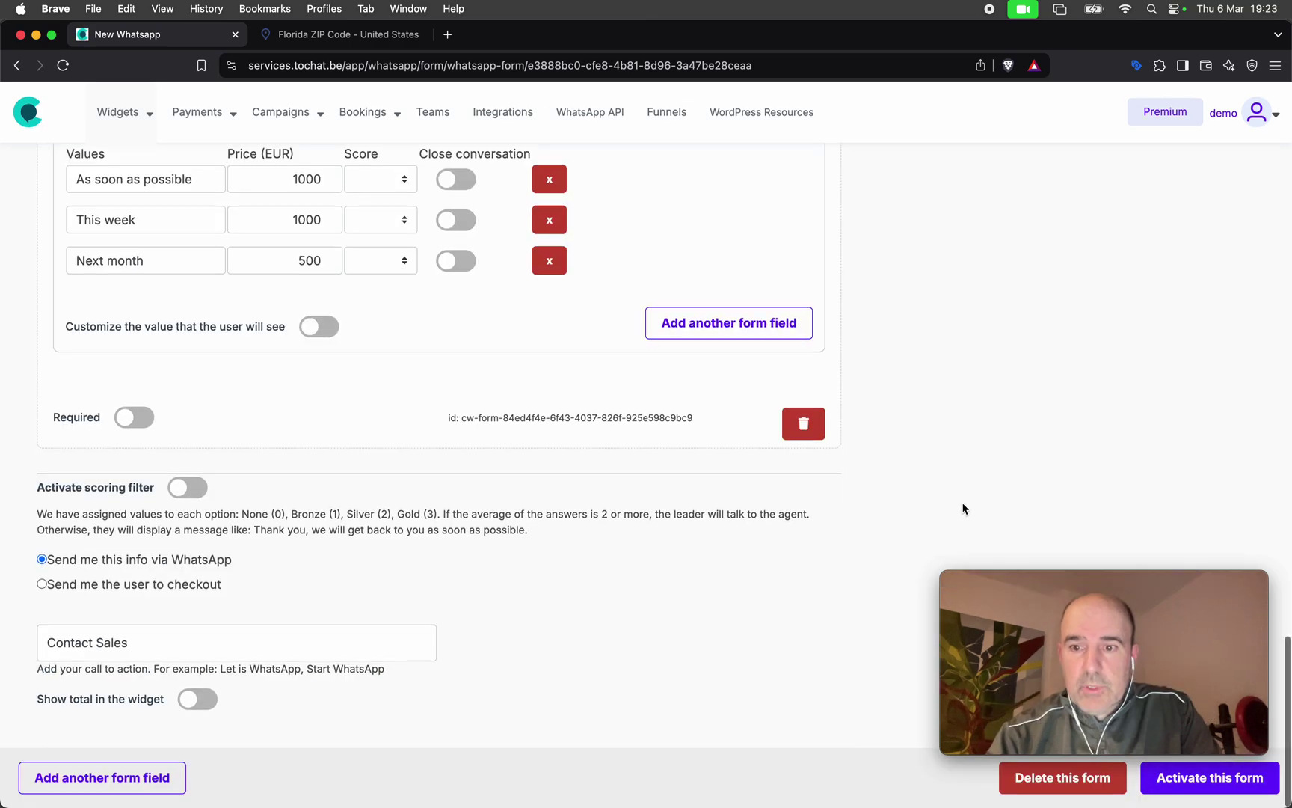
pyautogui.scroll(20, 963, 508)
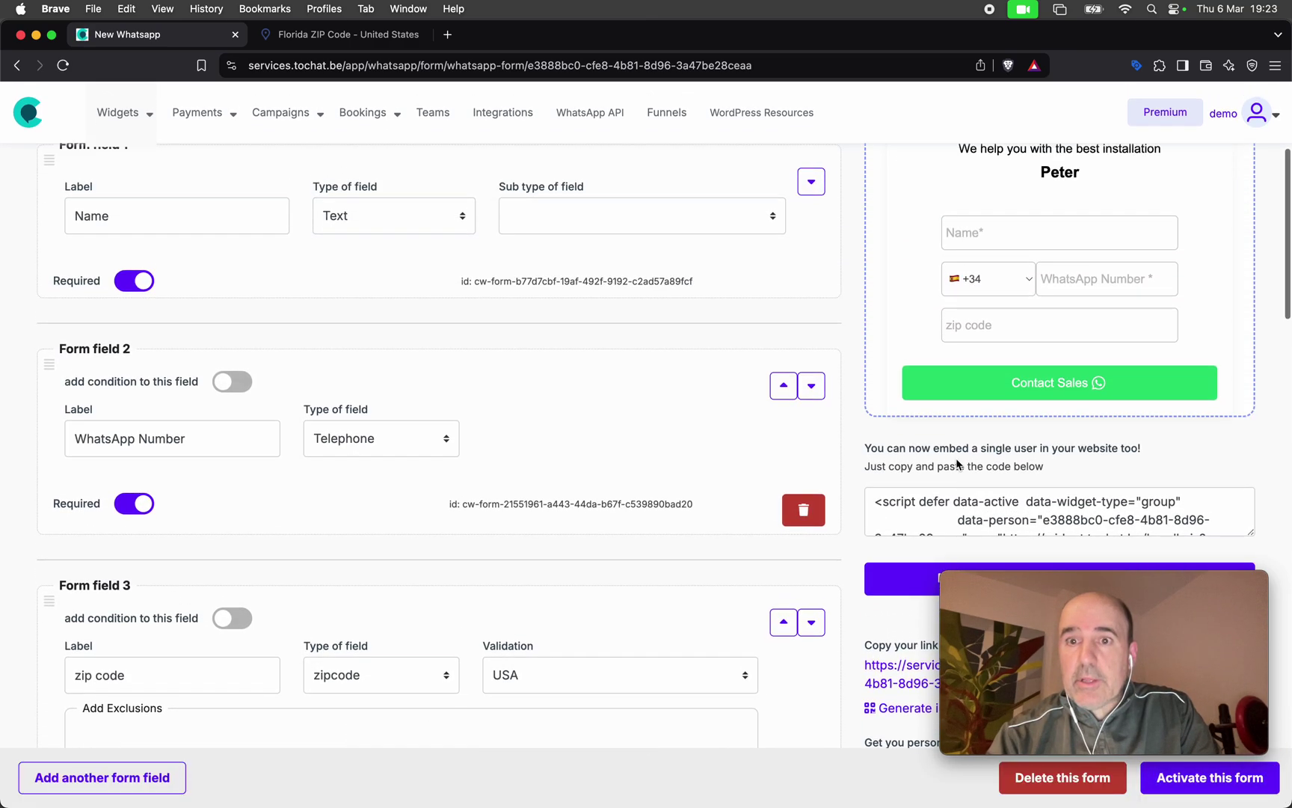
# Fill the preview with a name, WhatsApp number, zip 33988, 10 m2 and This week.
pyautogui.click(991, 235)
pyautogui.write('cesar')
pyautogui.press('Tab')
pyautogui.press('Tab')
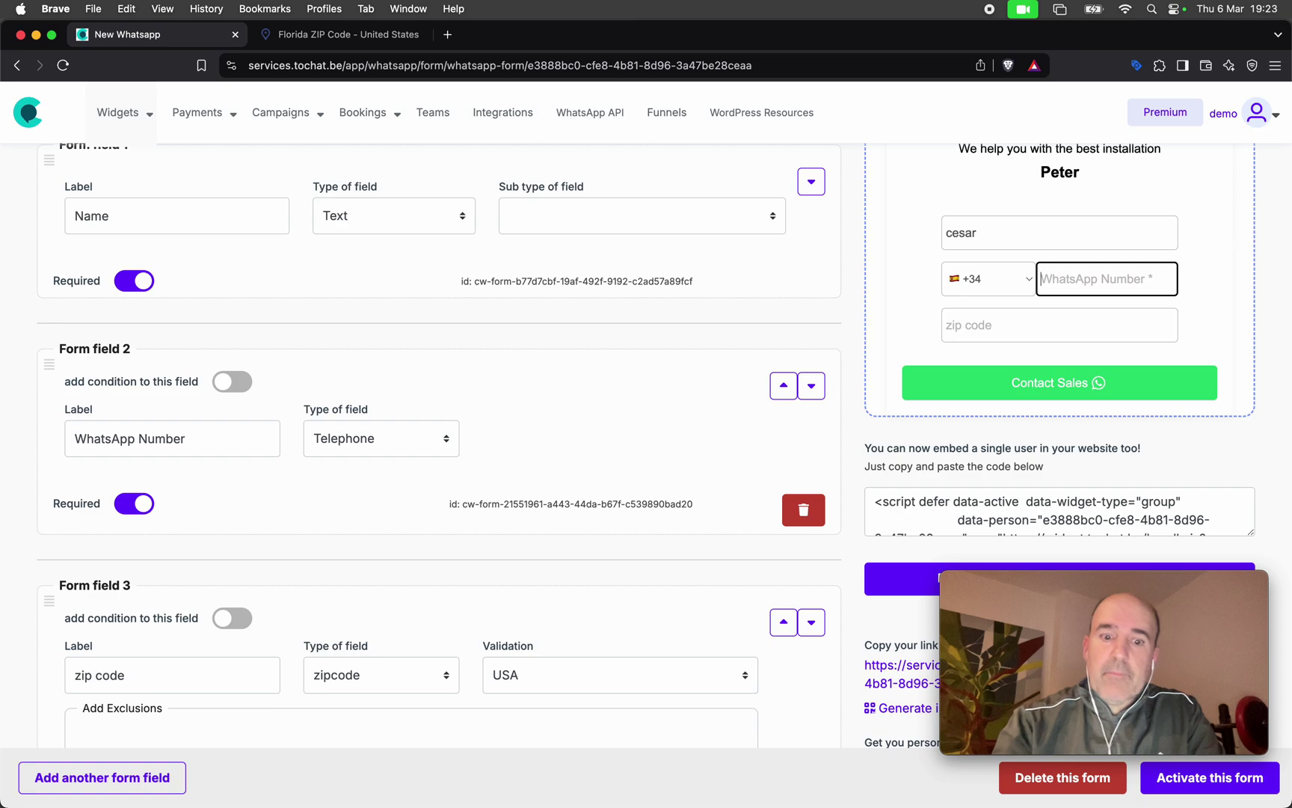
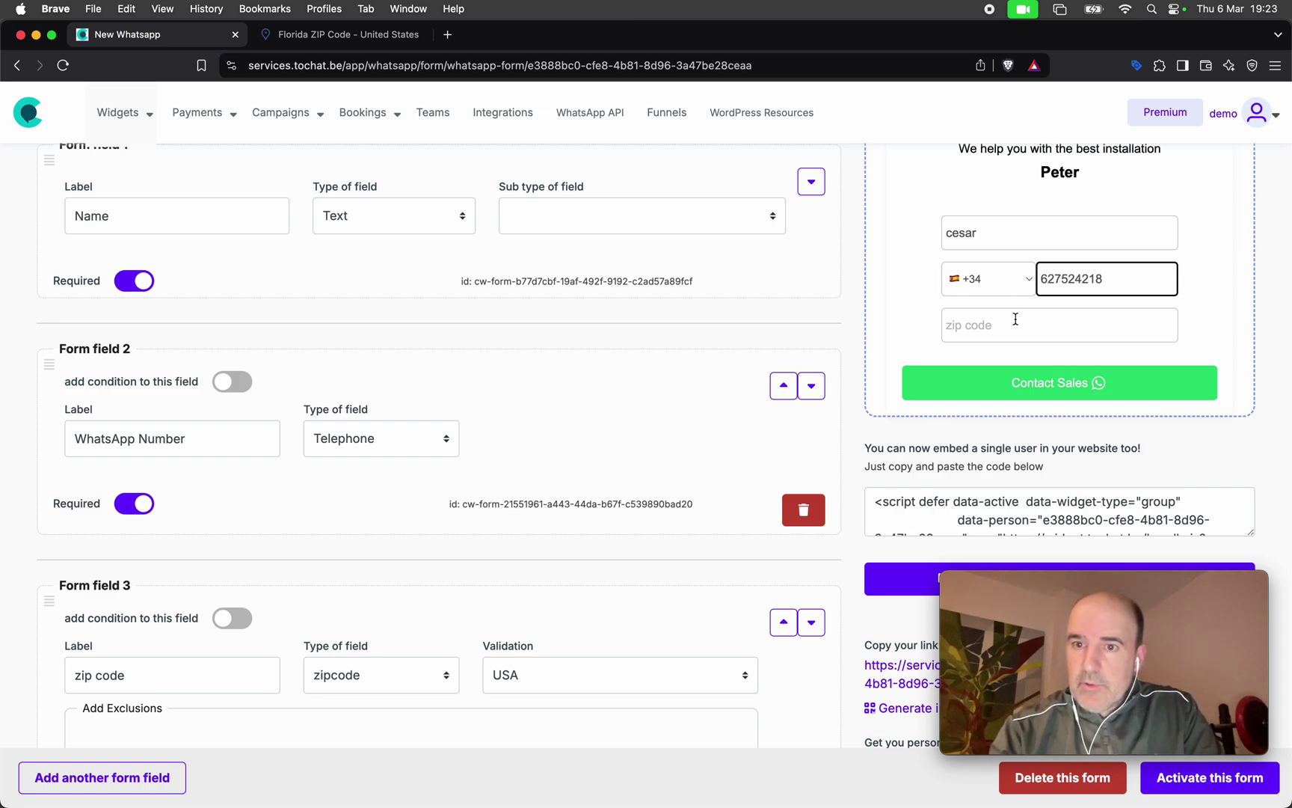
pyautogui.click(1016, 320)
pyautogui.write('3*')
pyautogui.click(1011, 393)
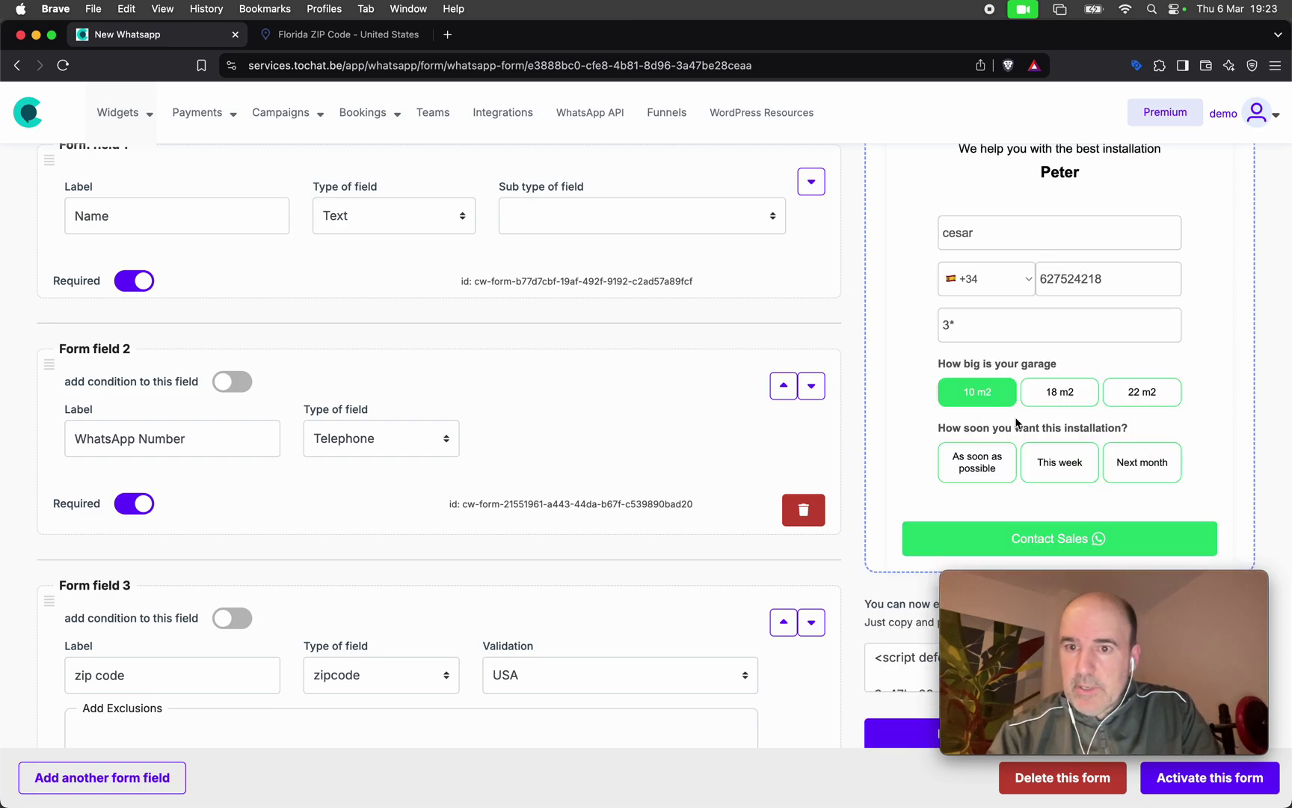
pyautogui.click(1060, 463)
pyautogui.click(975, 321)
pyautogui.press('BackSpace')
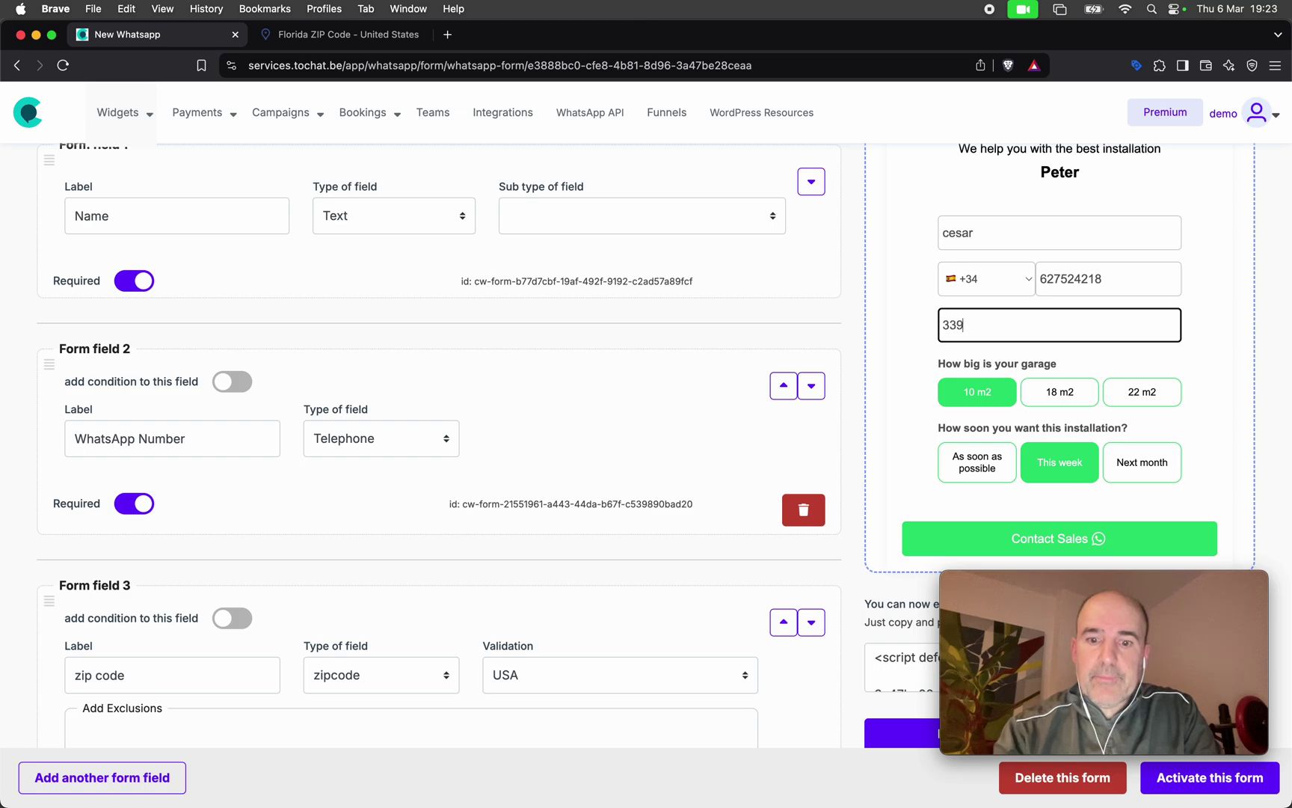
# Submit the enquiry, send the WhatsApp message, and return to the form editor.
pyautogui.click(1034, 540)
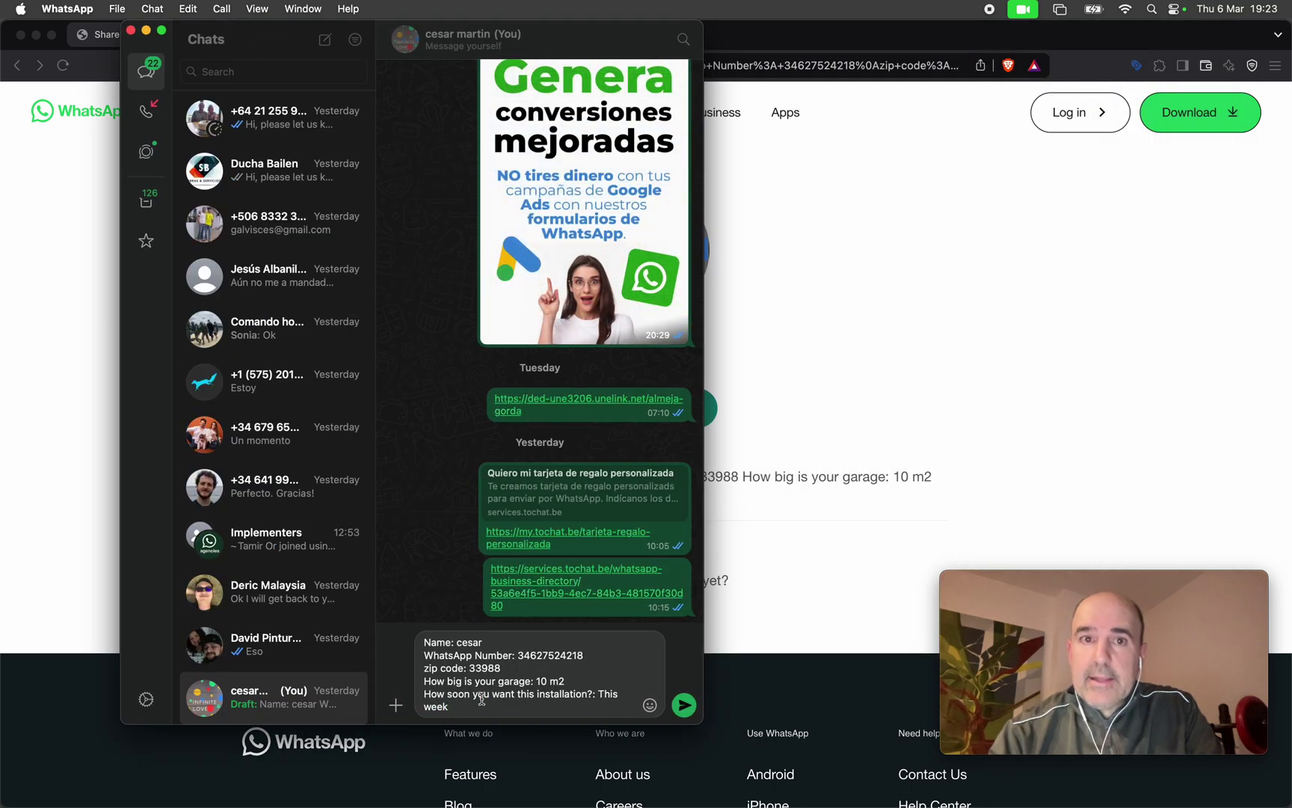
pyautogui.press('Return')
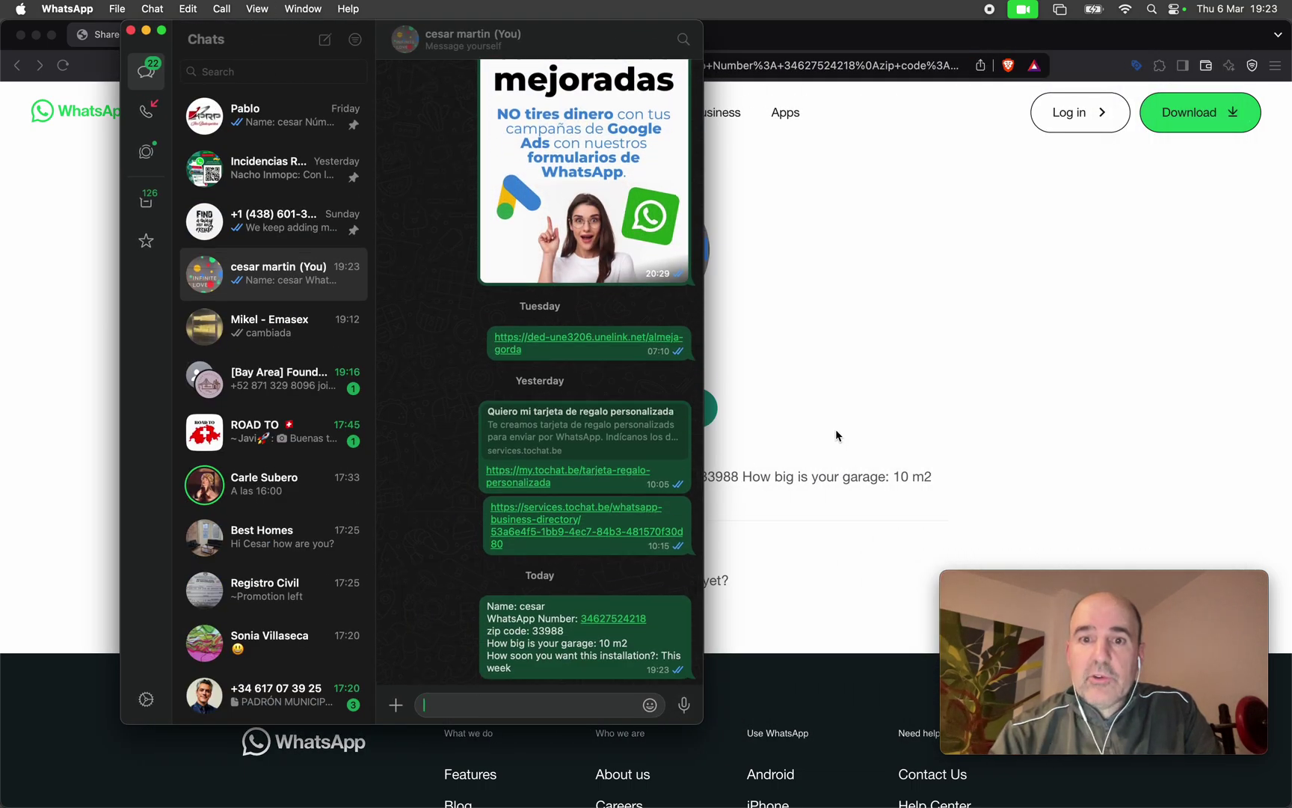
pyautogui.click(836, 435)
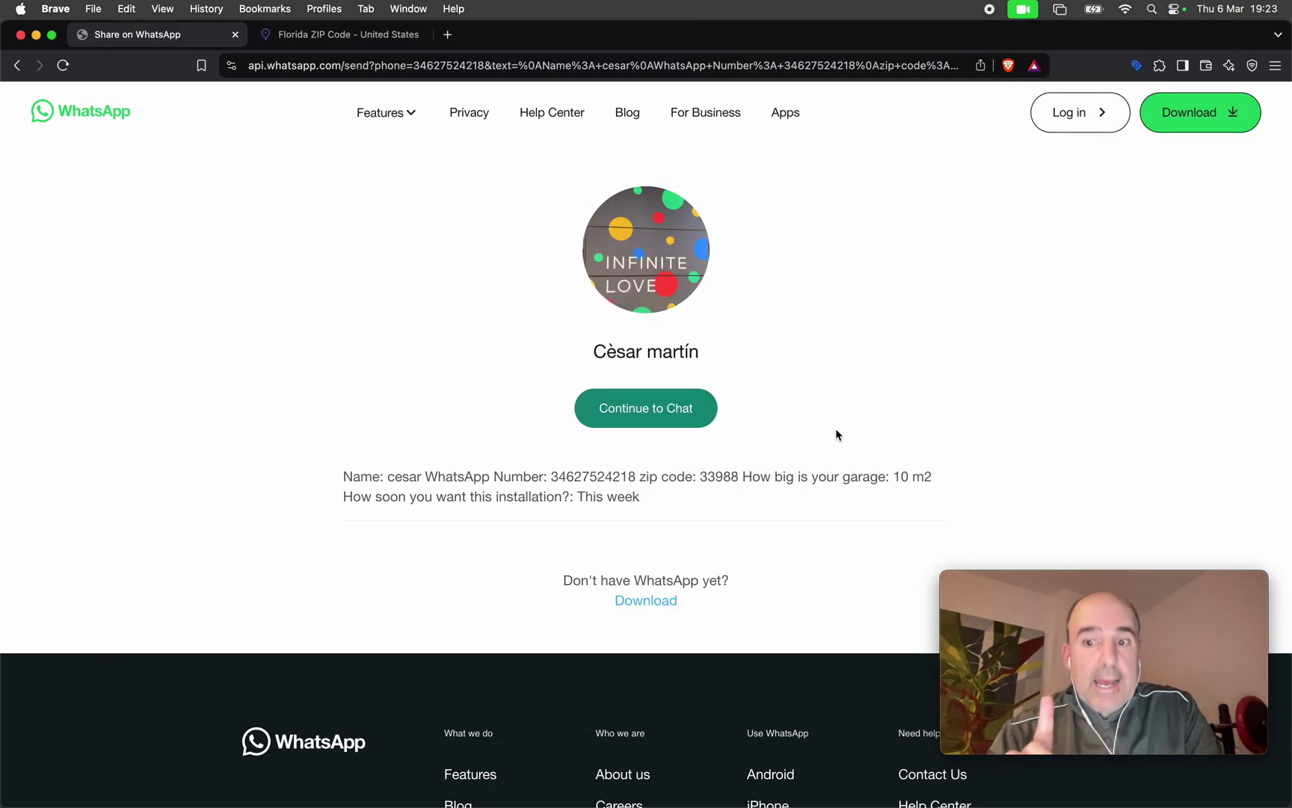
pyautogui.click(17, 66)
pyautogui.scroll(5, 823, 396)
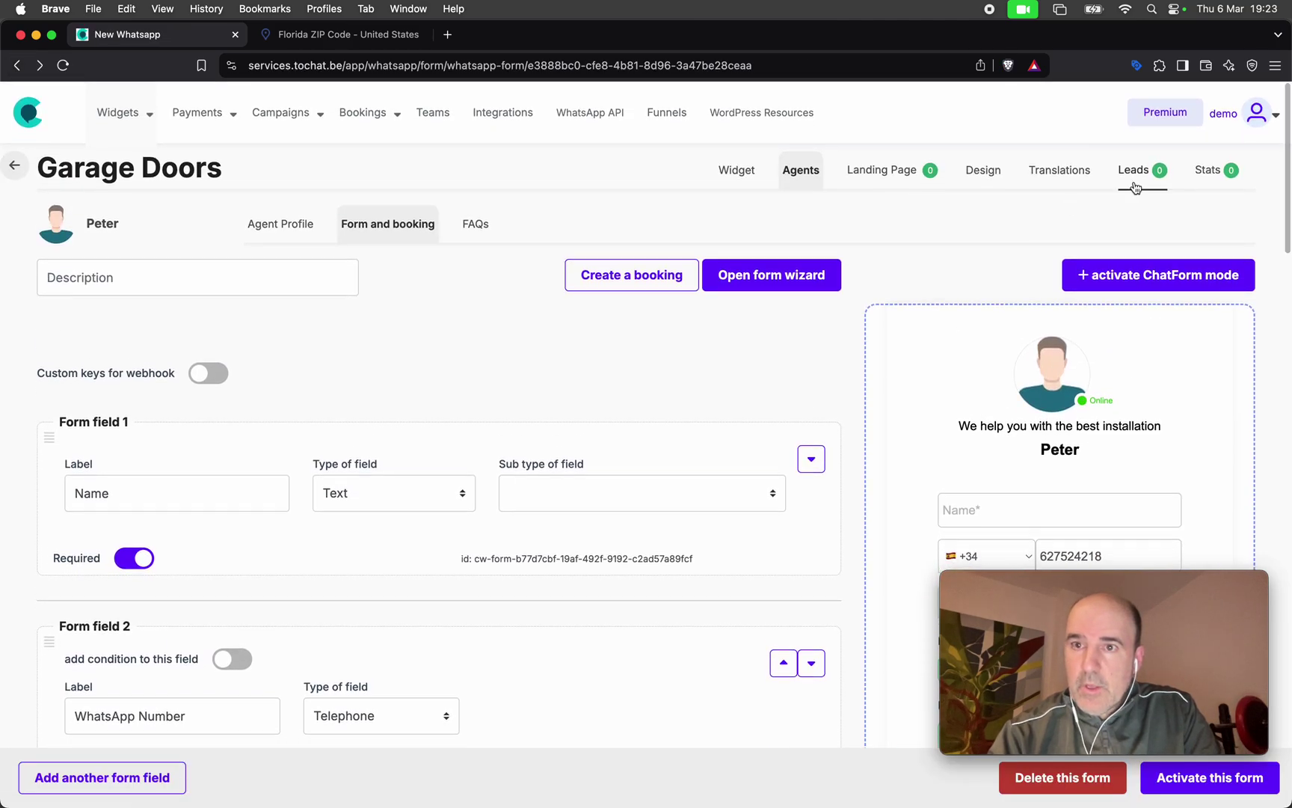
# Check the test lead's EUR 2.000,00 total in the Leads list, then go to the agents page.
pyautogui.click(1135, 174)
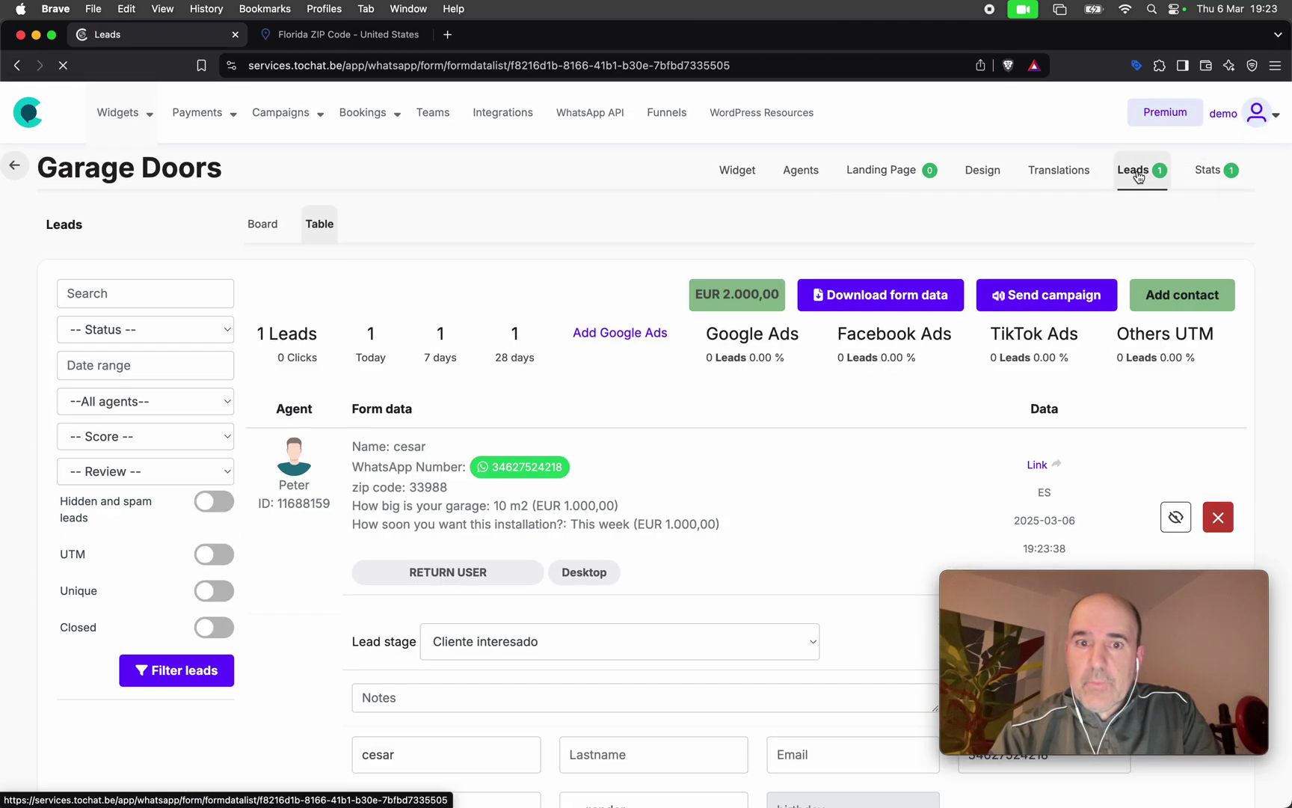
pyautogui.scroll(-2, 750, 331)
pyautogui.moveTo(698, 245); pyautogui.dragTo(778, 247)
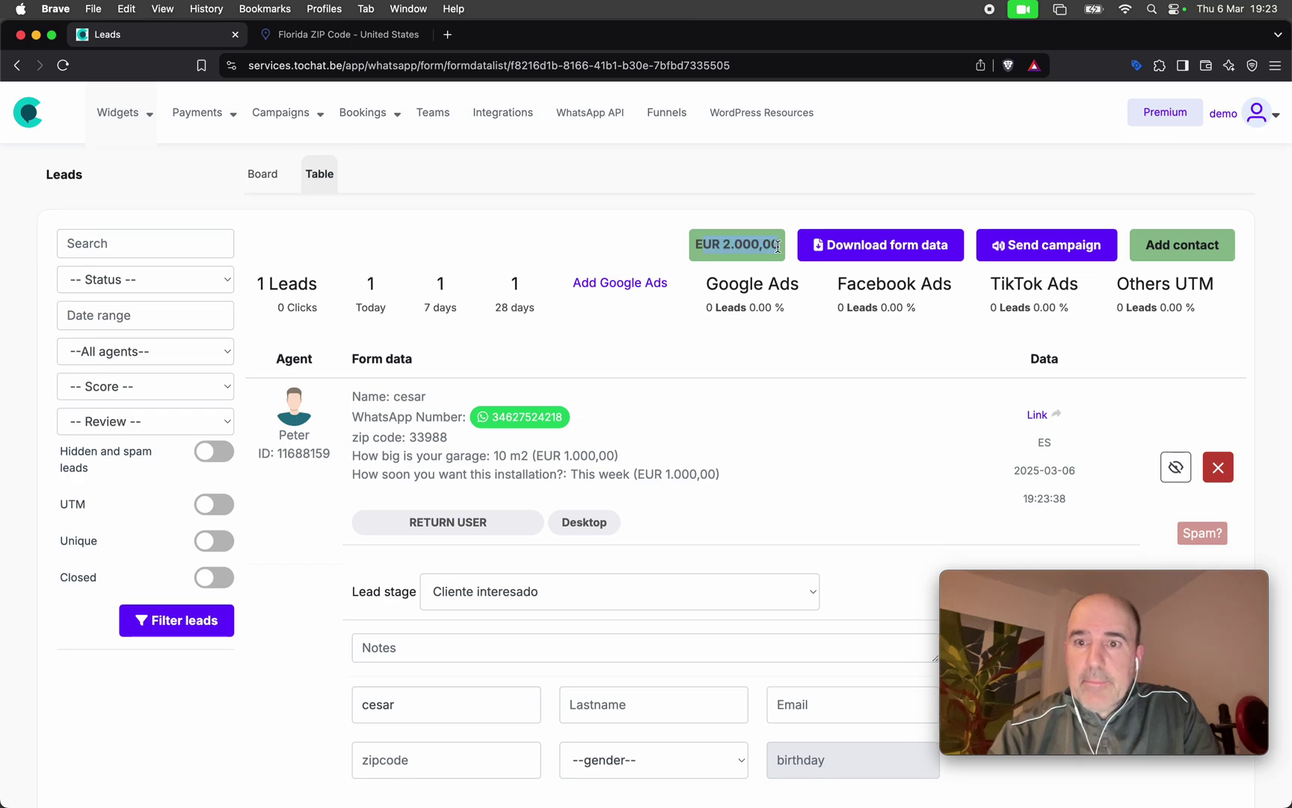
pyautogui.scroll(-3, 778, 247)
pyautogui.doubleClick(1045, 561)
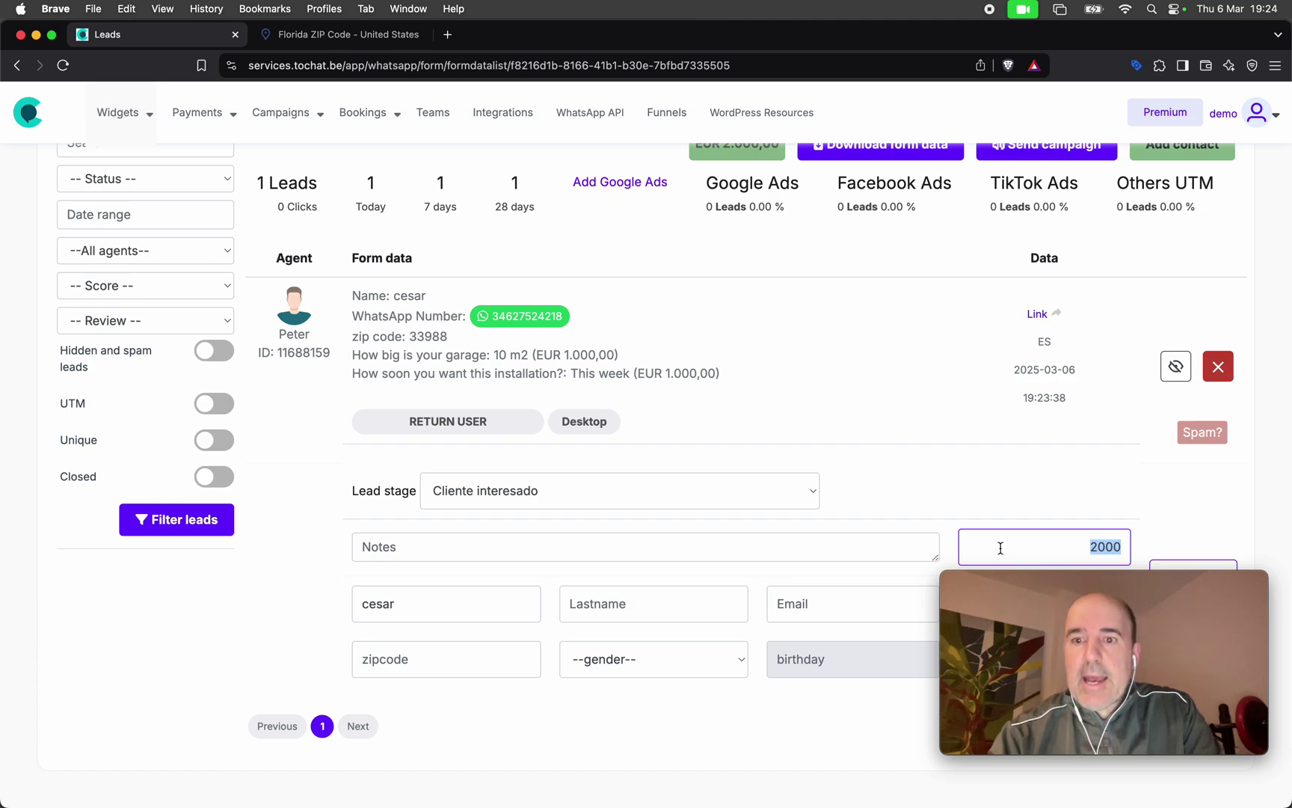
pyautogui.click(1040, 549)
pyautogui.doubleClick(1040, 549)
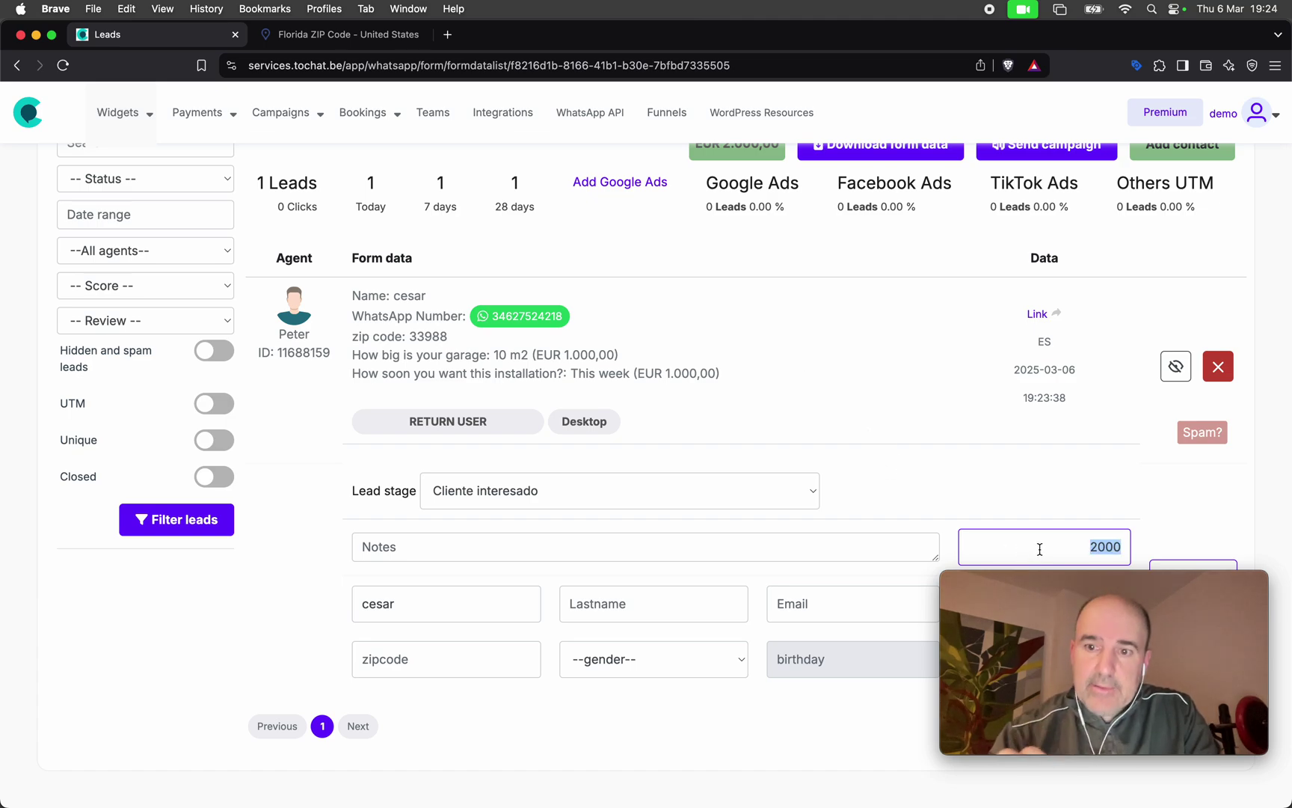
pyautogui.doubleClick(1072, 546)
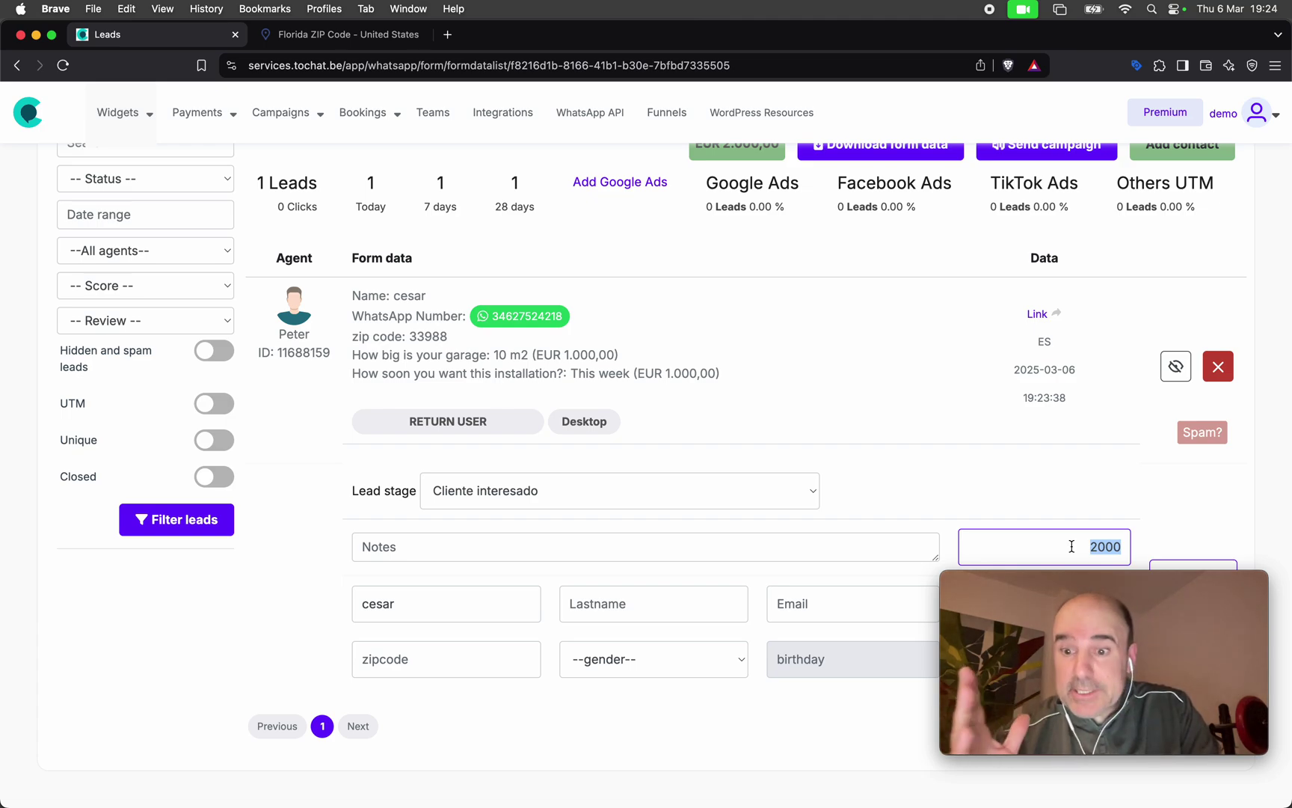
pyautogui.scroll(3, 1041, 465)
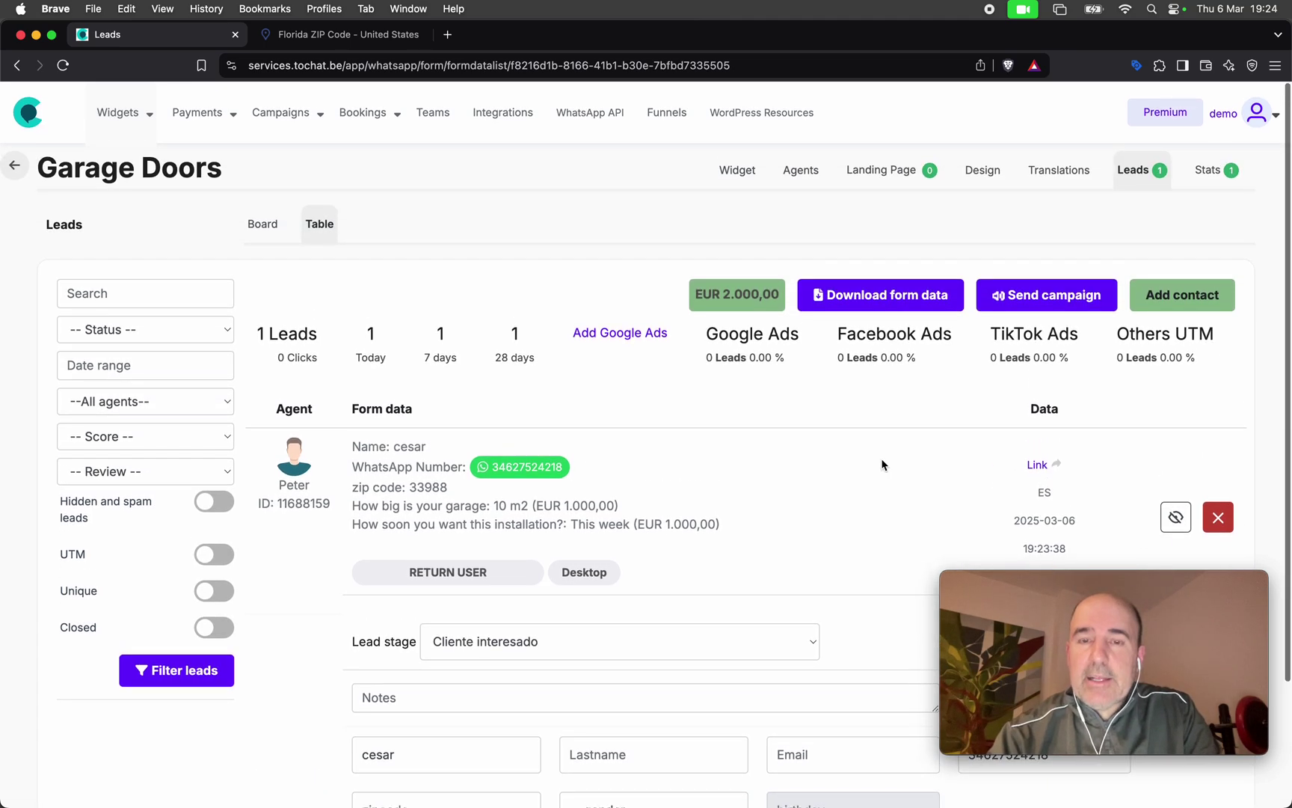
pyautogui.click(801, 170)
# Open the agent's form and booking settings and scroll to the widget preview.
pyautogui.click(834, 374)
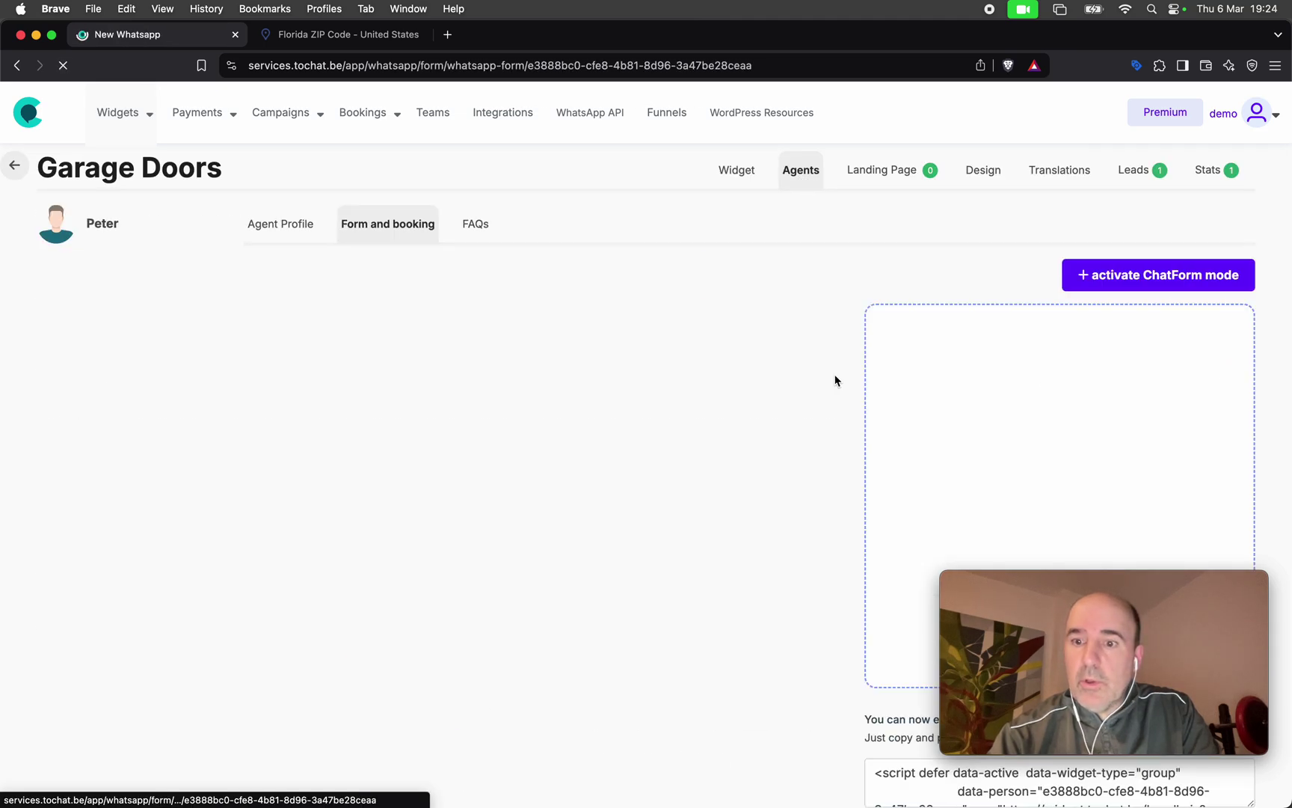
pyautogui.scroll(-10, 688, 399)
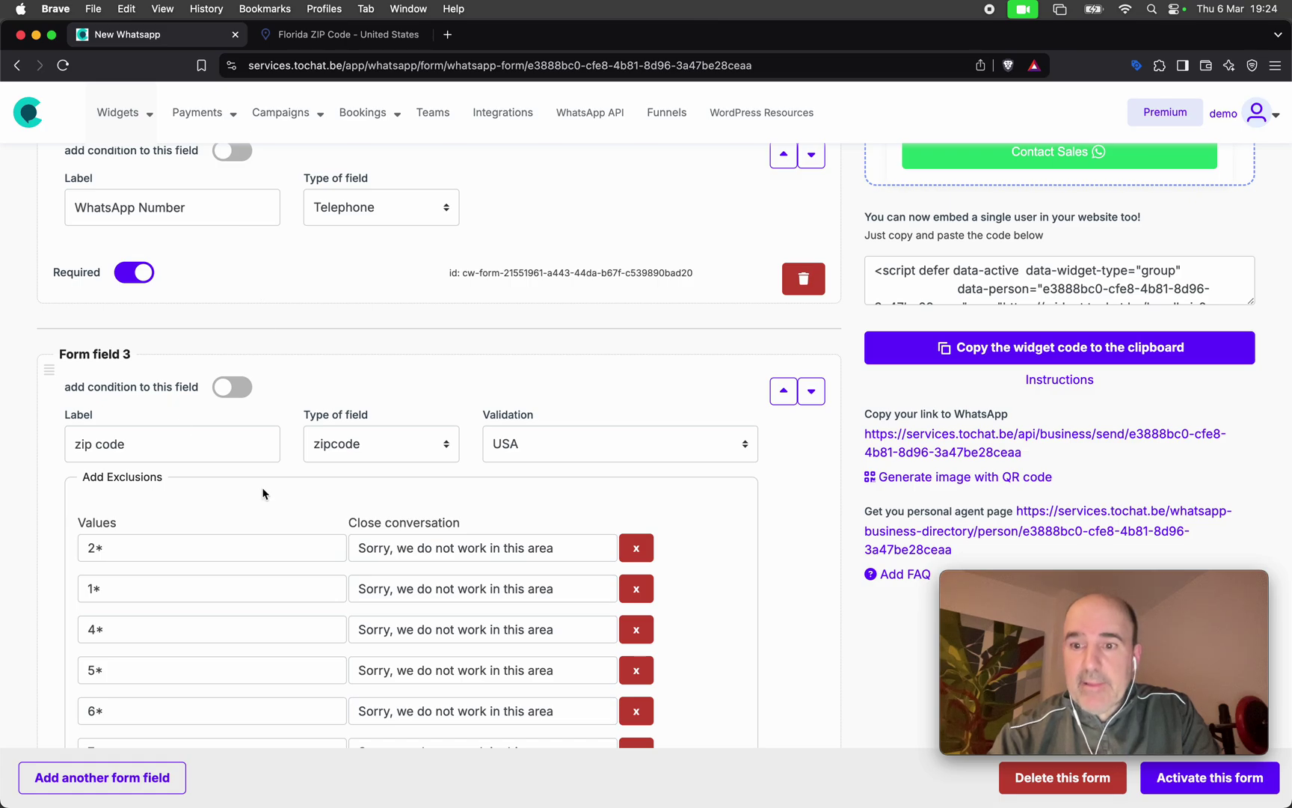
pyautogui.scroll(-3, 262, 492)
pyautogui.scroll(9, 263, 490)
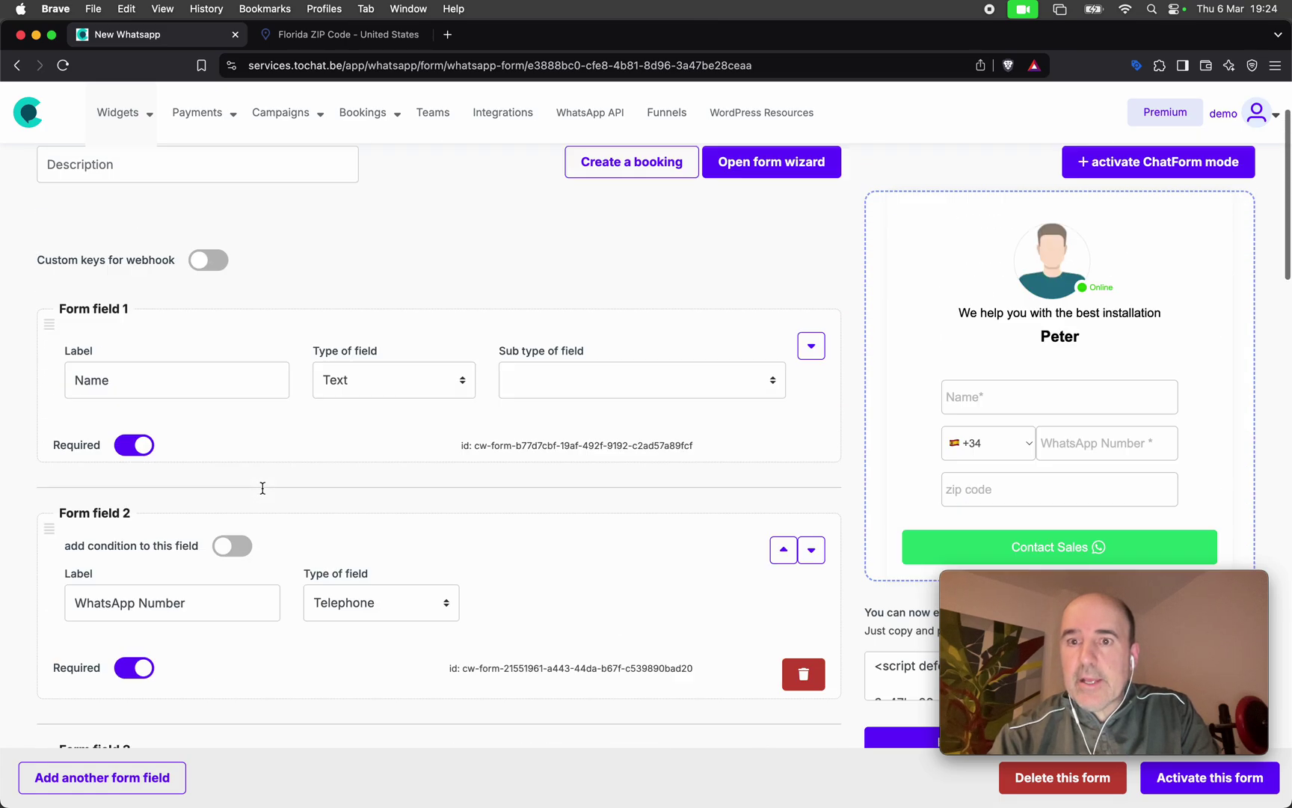
pyautogui.scroll(-3, 962, 377)
# Submit a preview test with a name, WhatsApp number and zip 22898, confirming the out-of-area refusal.
pyautogui.click(1004, 286)
pyautogui.write('cesa')
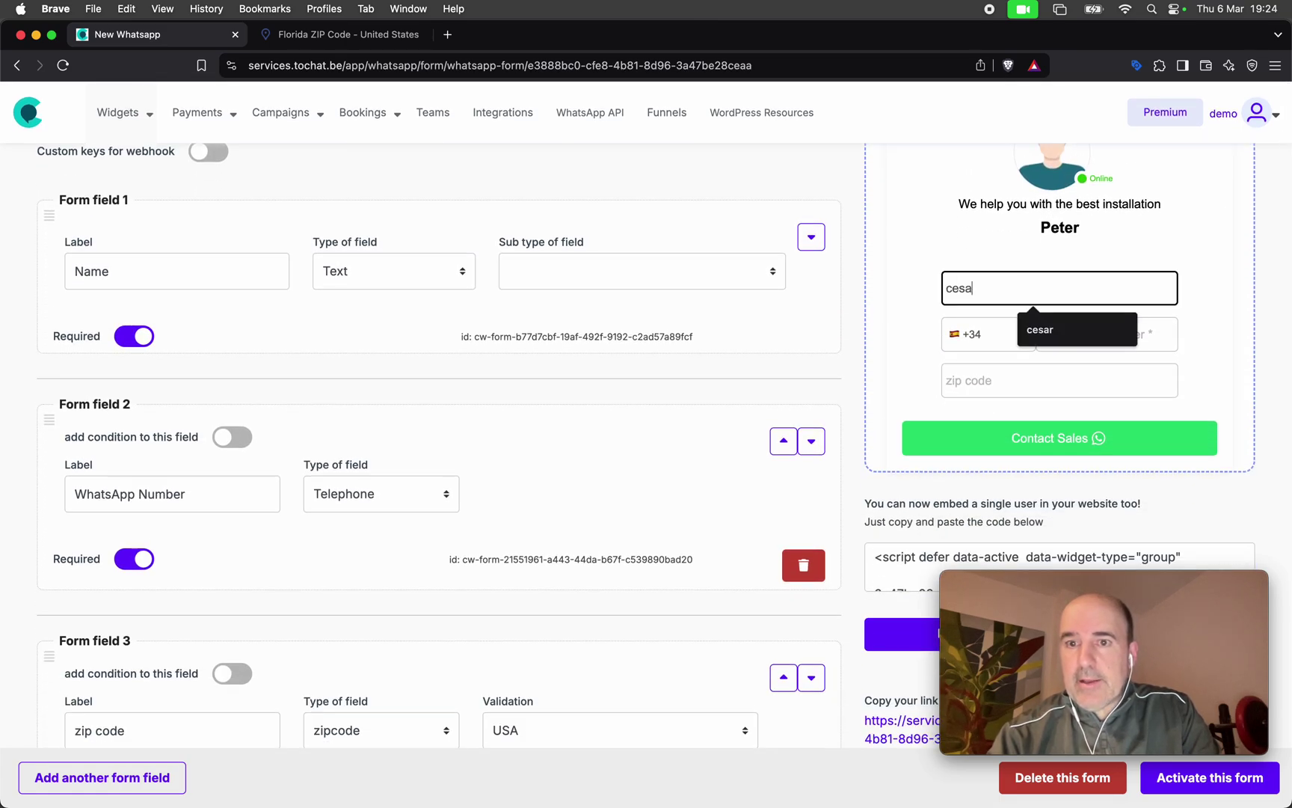
pyautogui.write('r')
pyautogui.press('Tab')
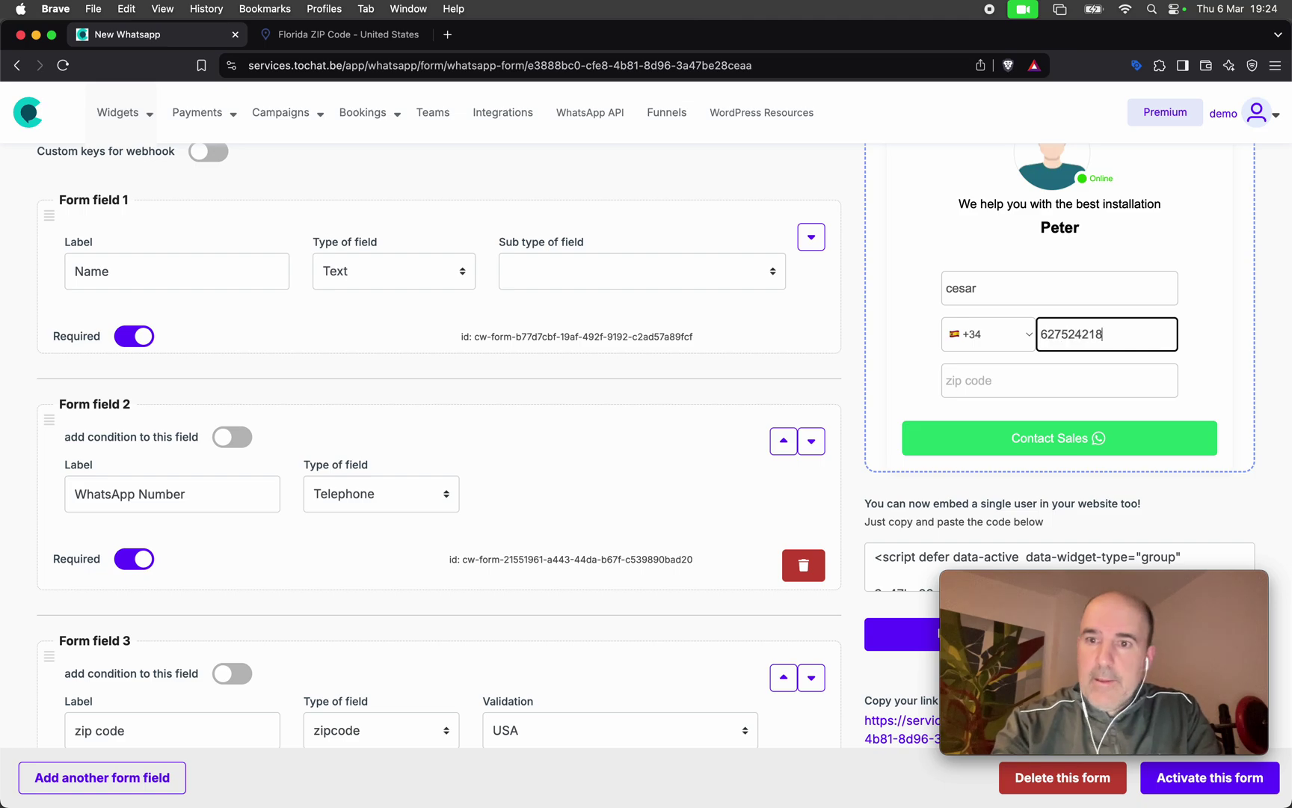
pyautogui.press('Tab')
pyautogui.write('228')
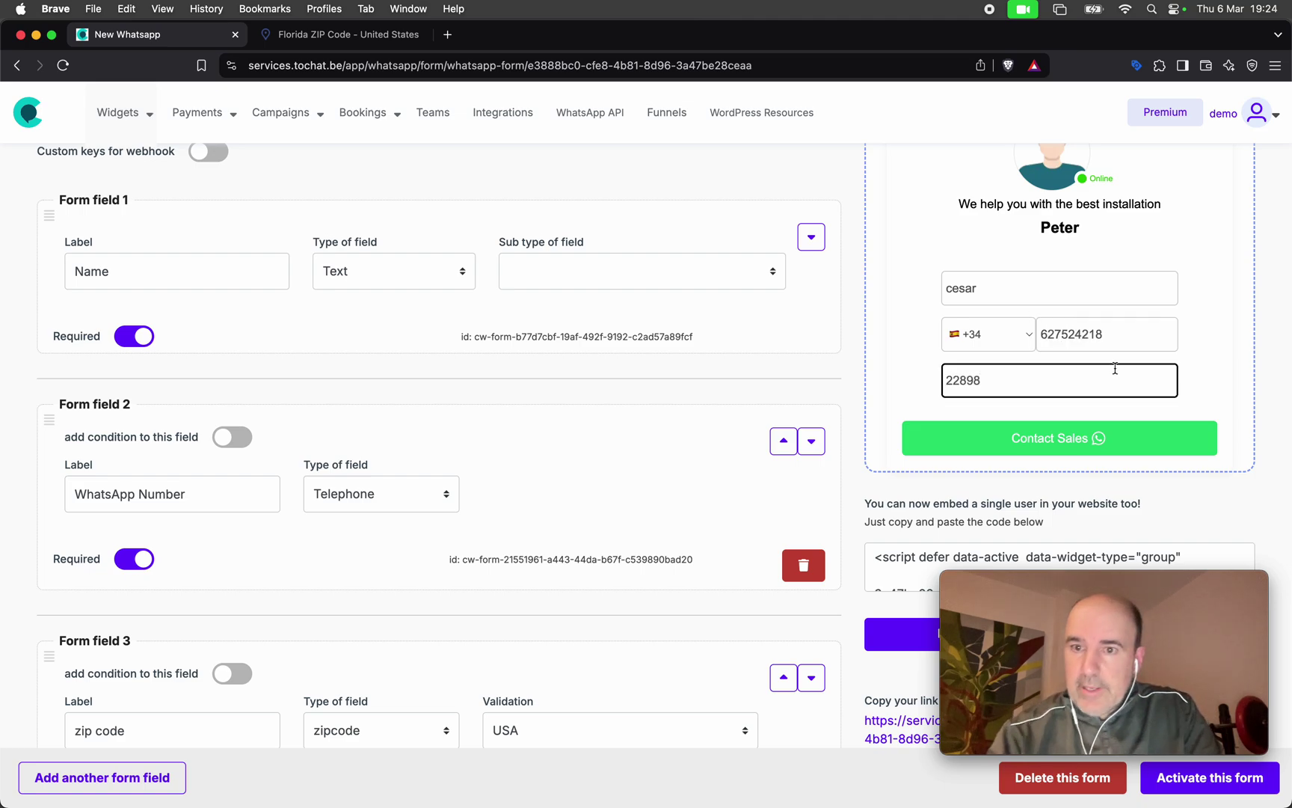
pyautogui.click(1084, 437)
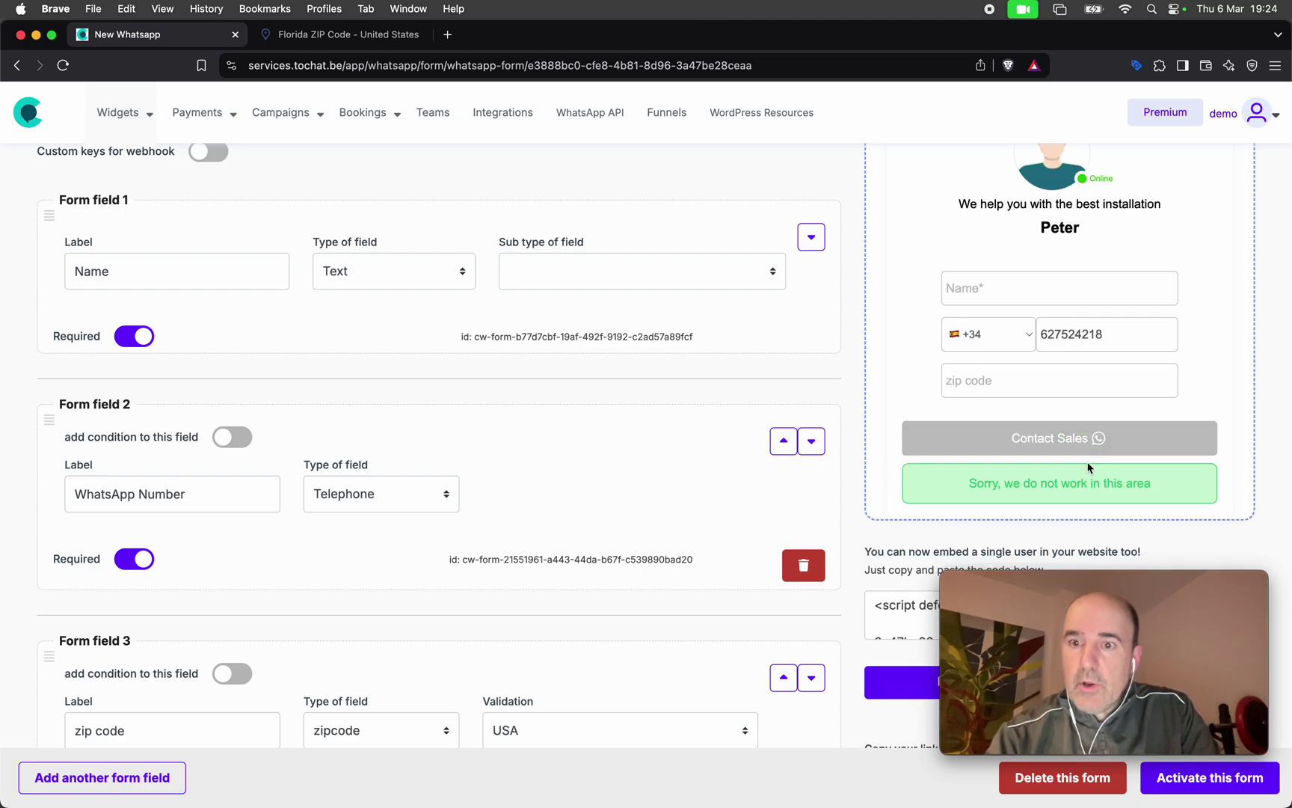
pyautogui.tripleClick(1080, 483)
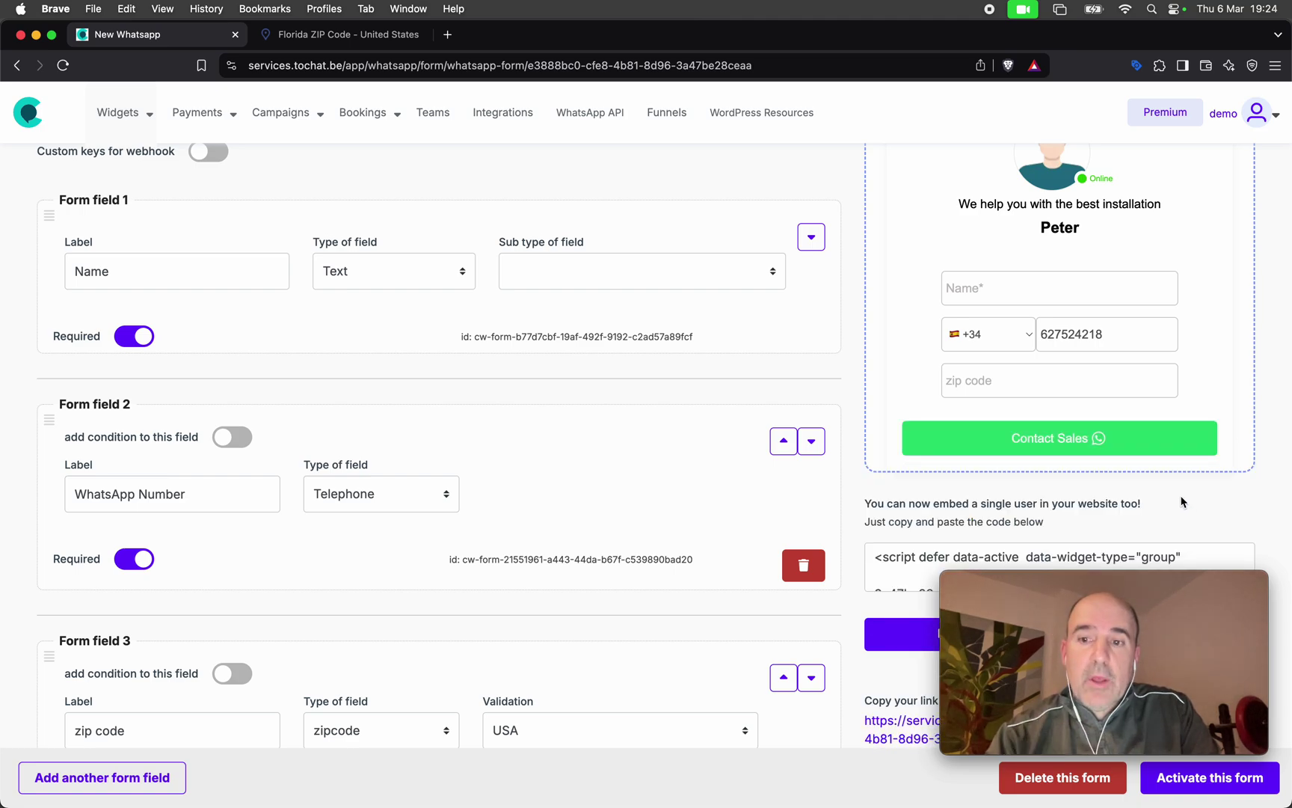
pyautogui.scroll(5, 1016, 387)
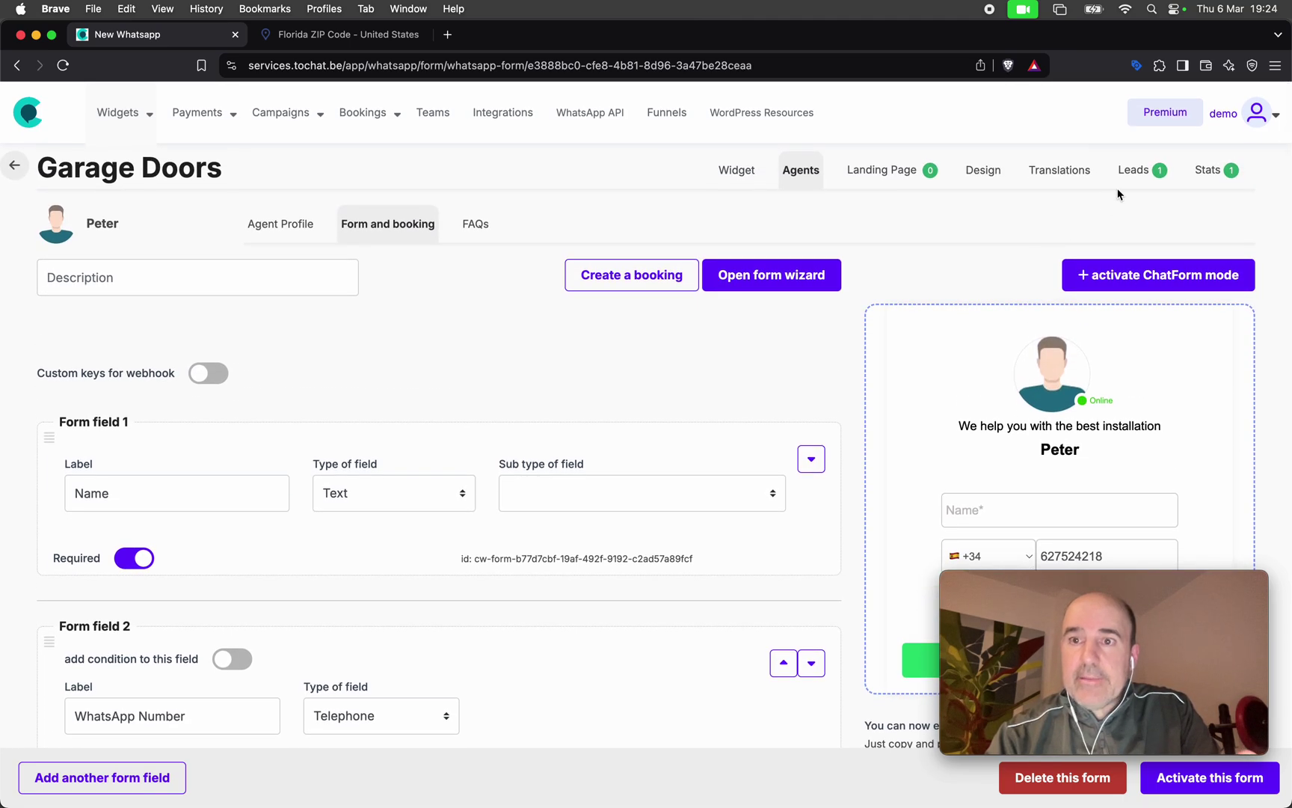
# Inspect the new 22898 test lead's form data in Leads, then return to the form editor.
pyautogui.click(1132, 171)
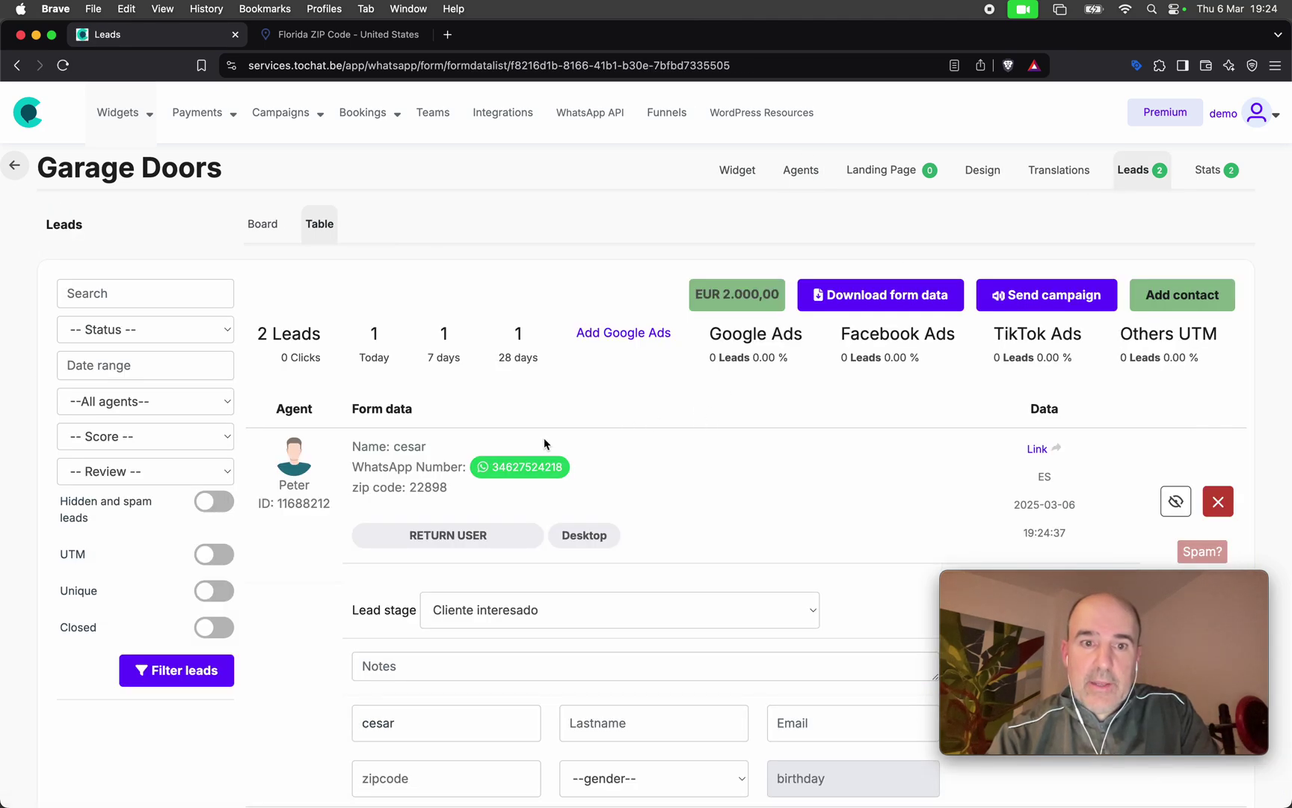
pyautogui.moveTo(340, 457); pyautogui.dragTo(460, 487)
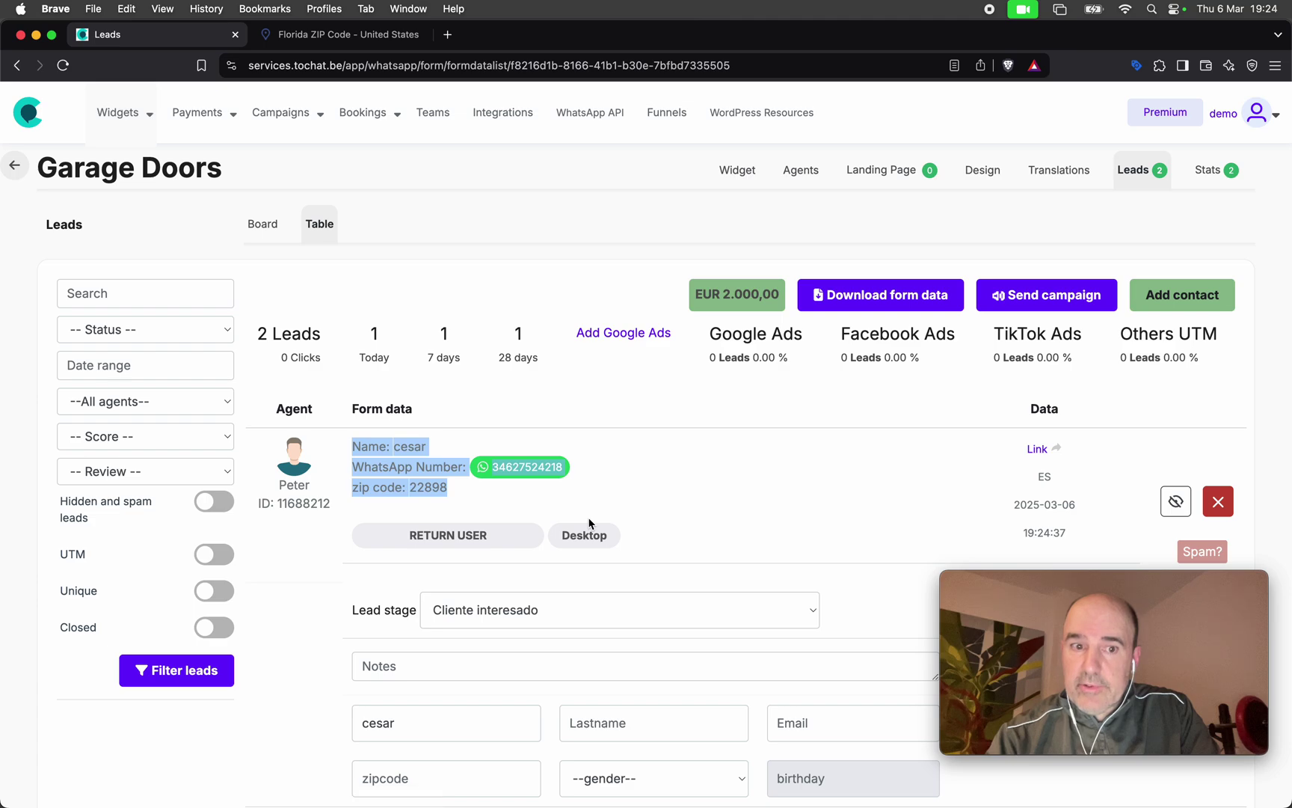
pyautogui.click(589, 491)
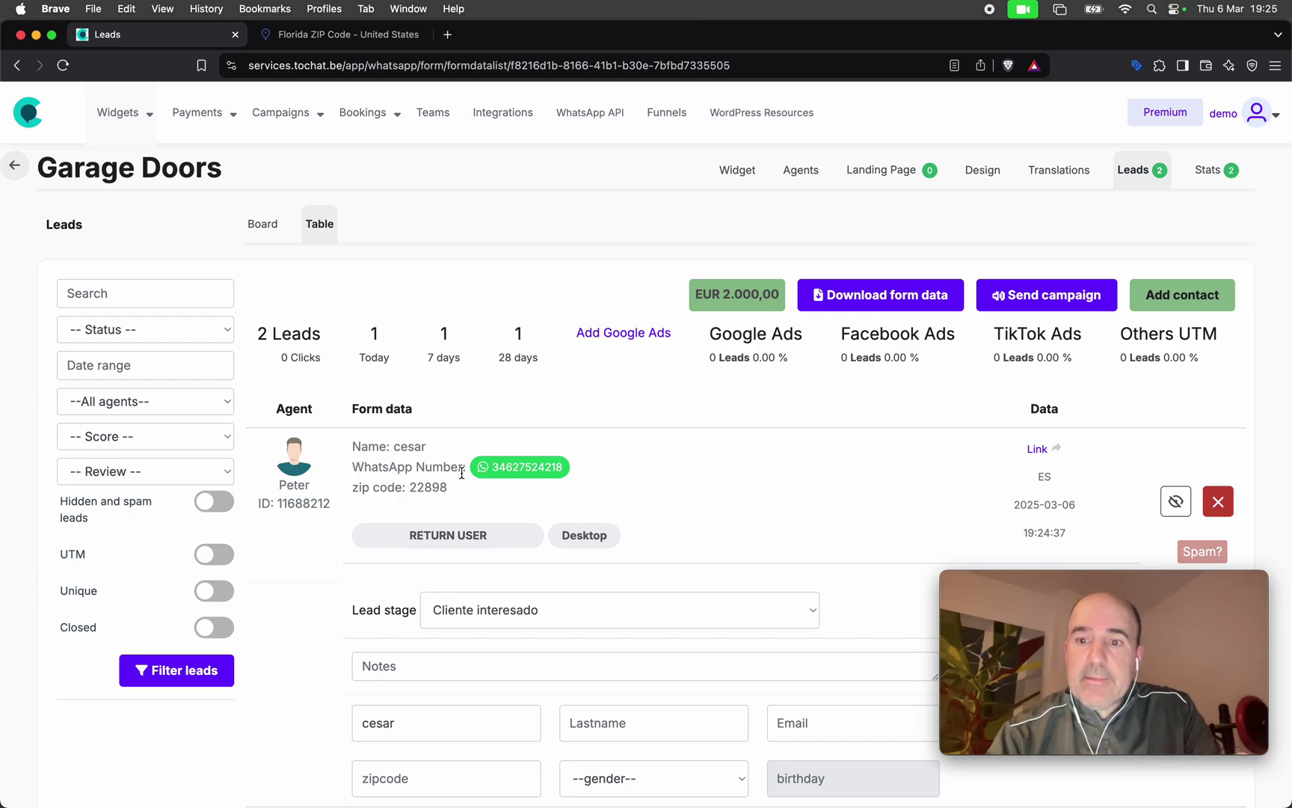
pyautogui.click(17, 67)
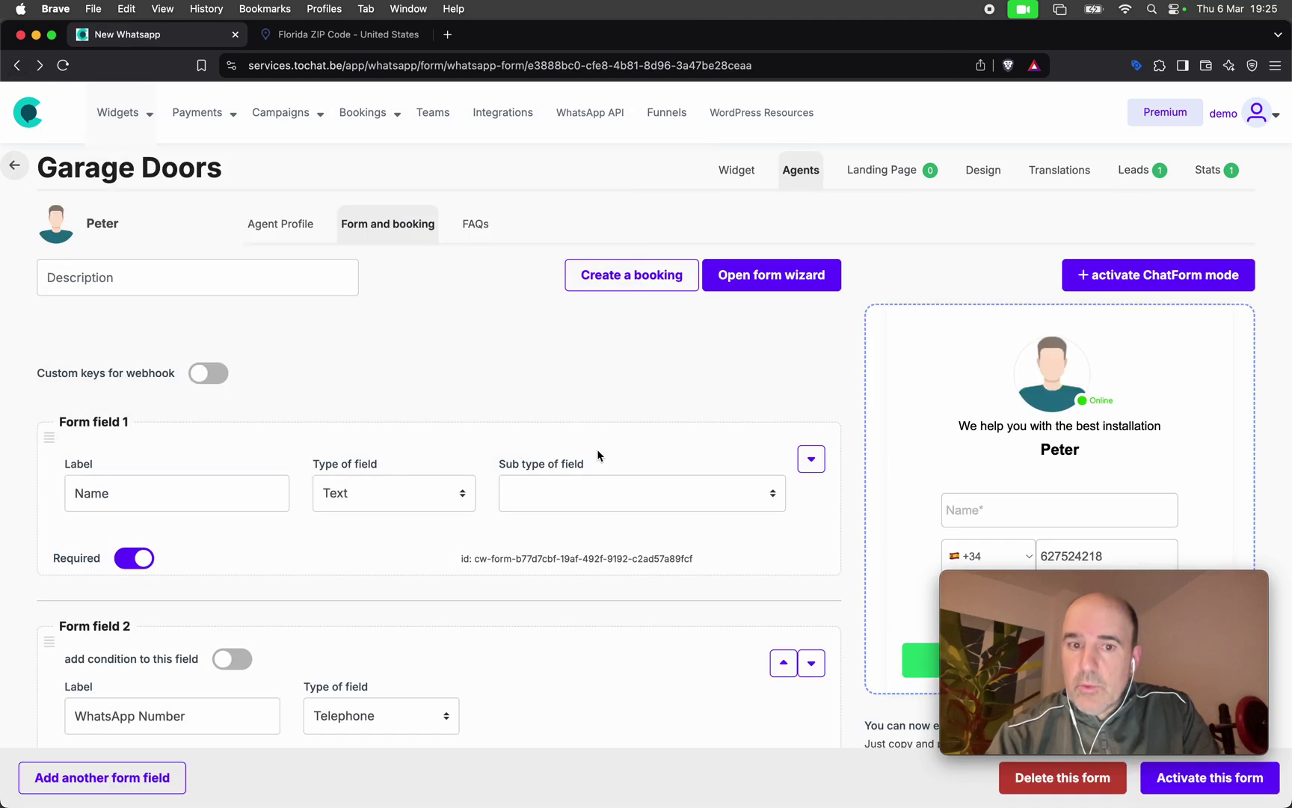
# Scroll through Form field 3's 1* to 9* zip exclusions, then switch to the Florida ZIP Code page.
pyautogui.scroll(-5, 614, 455)
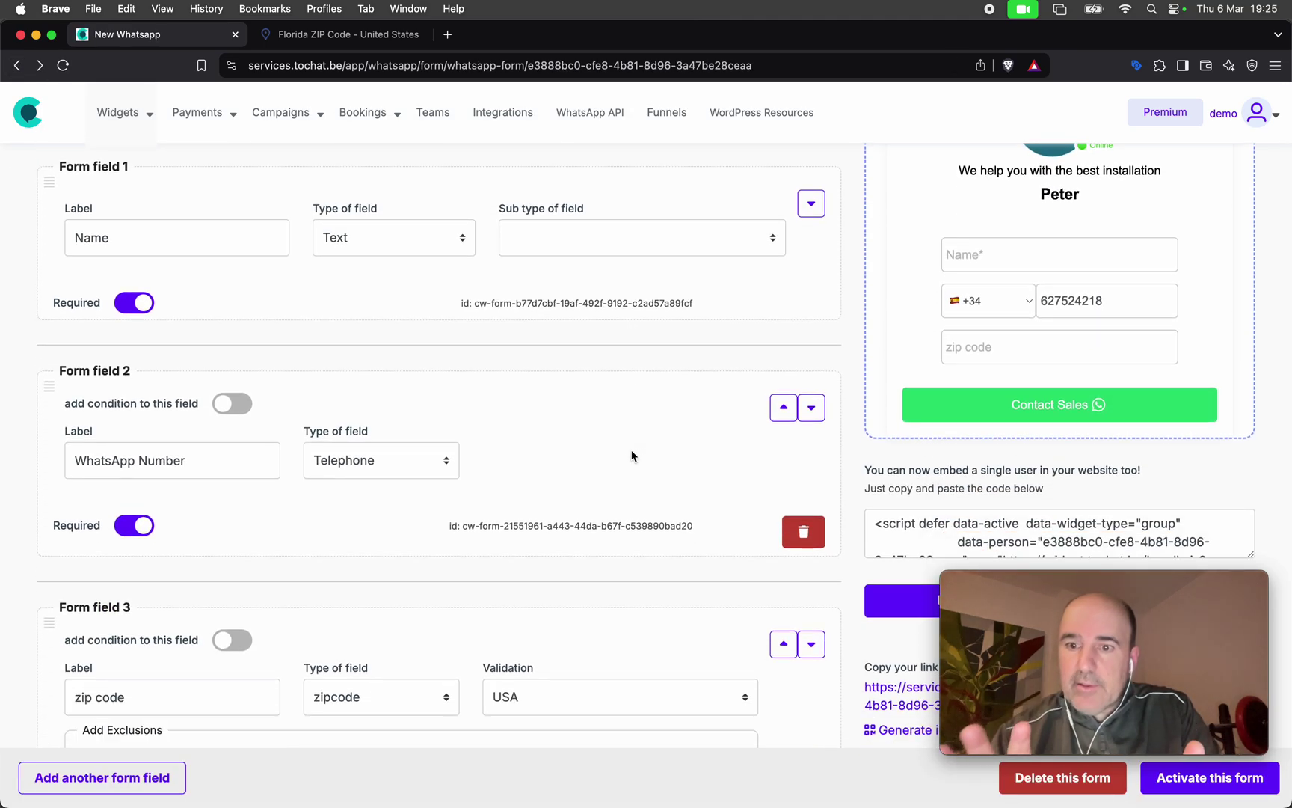
pyautogui.scroll(-10, 485, 441)
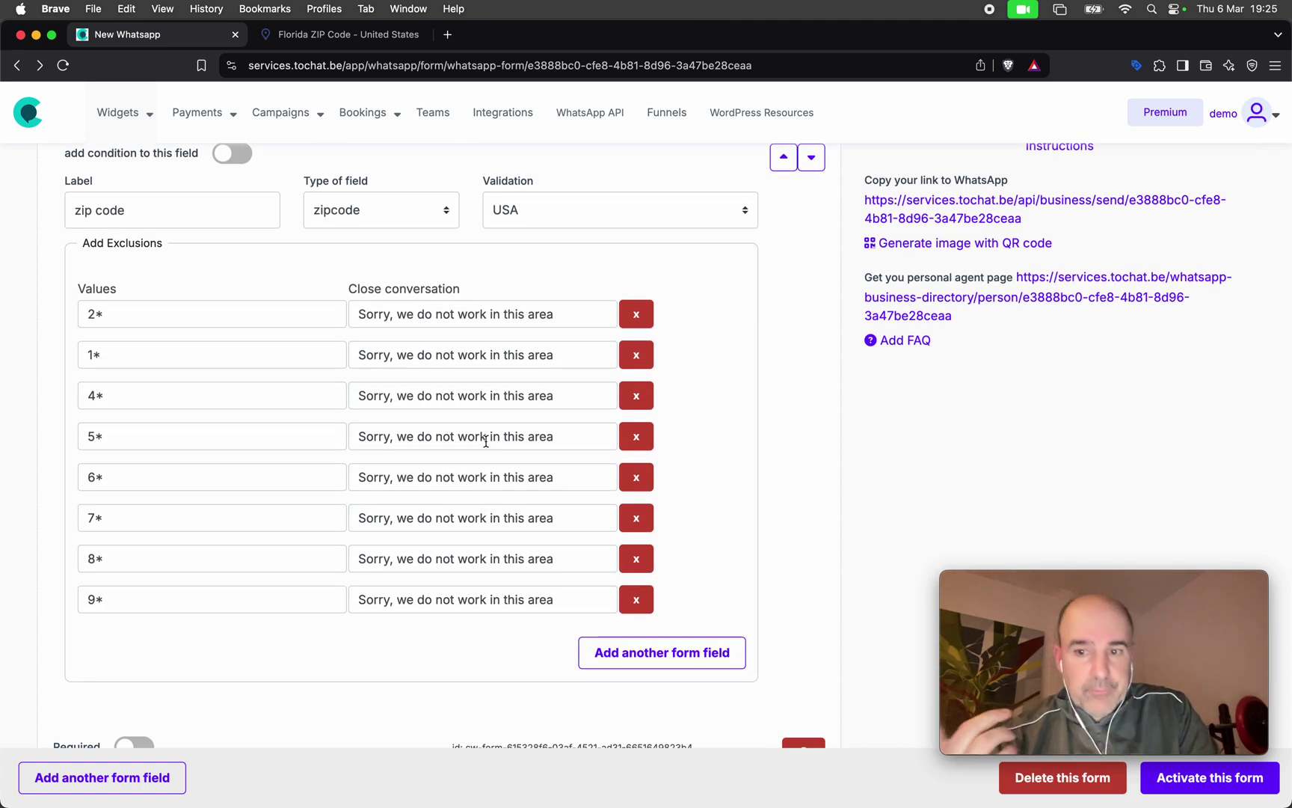
pyautogui.click(344, 35)
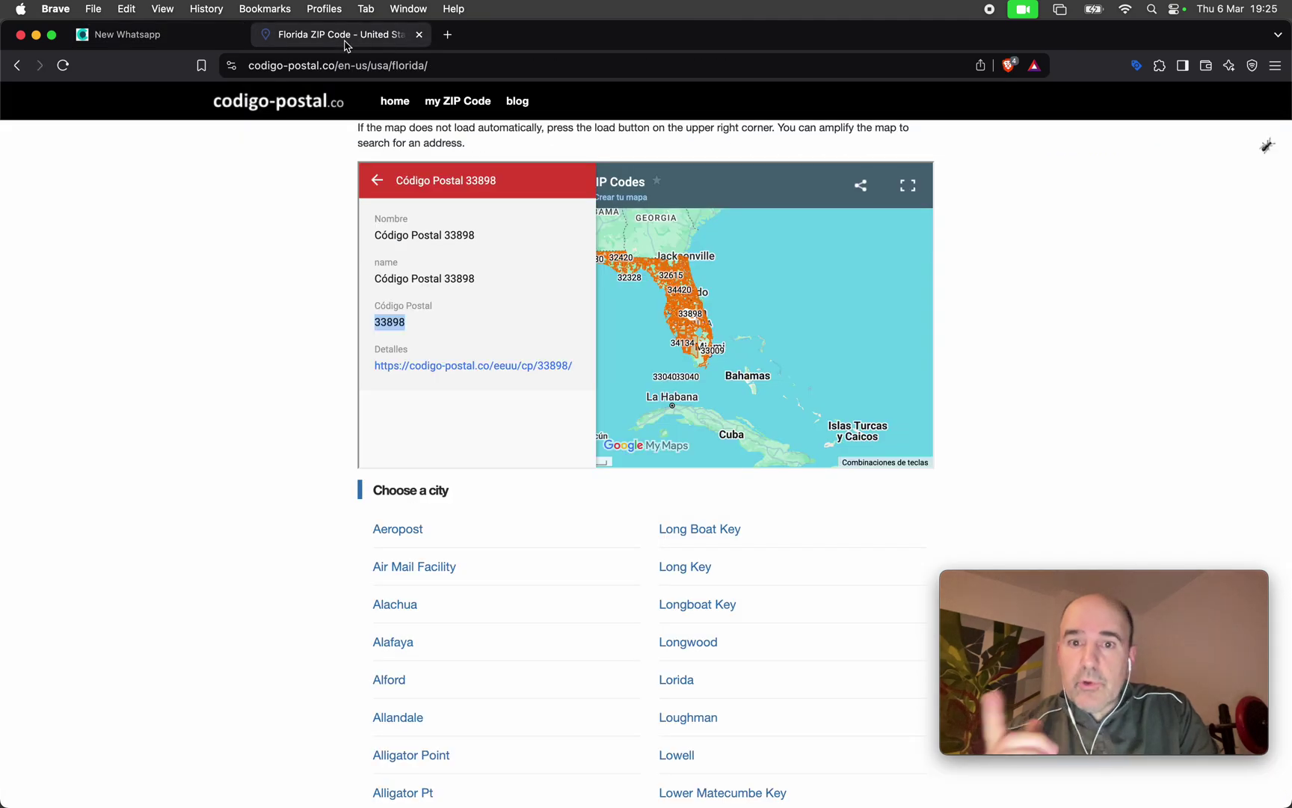
# Zoom the Florida map to Port St. Lucie, select ZIP 34953, and return to the Tochat form.
pyautogui.doubleClick(762, 302)
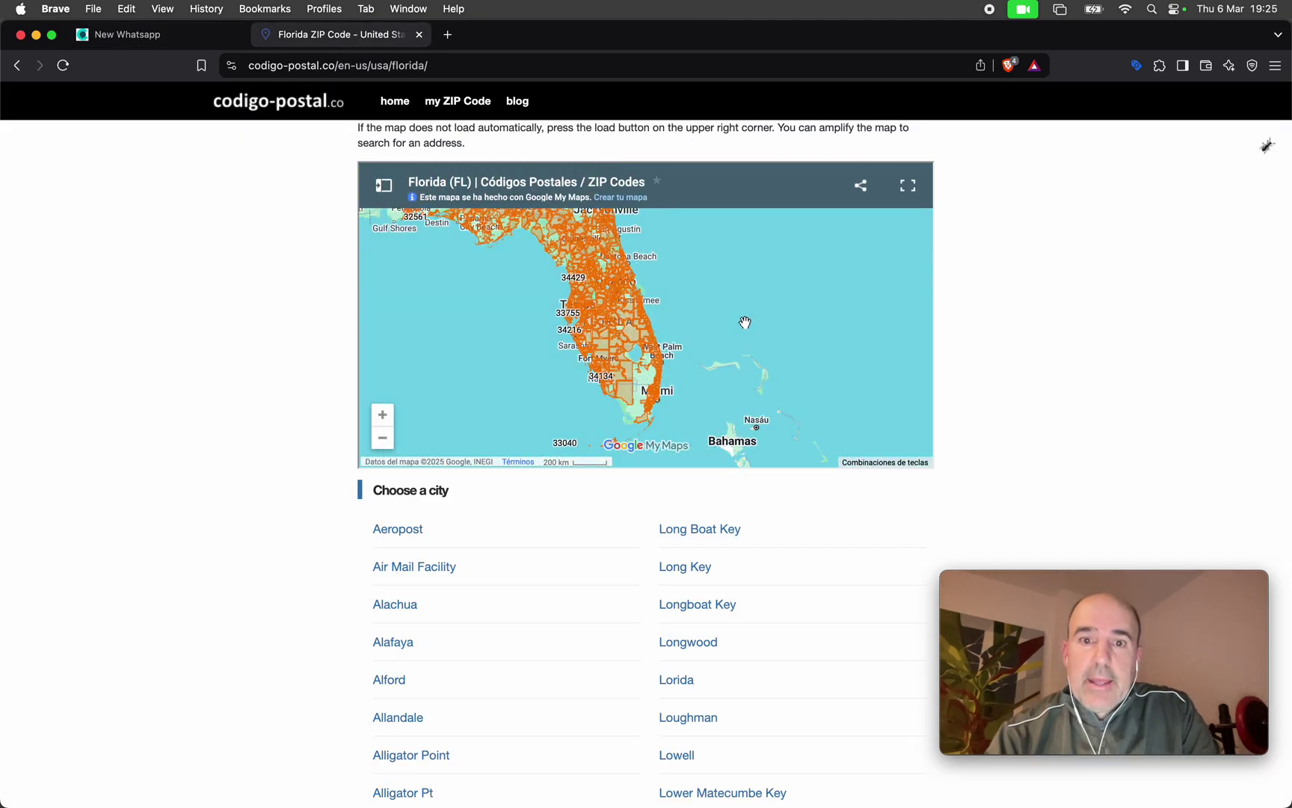
pyautogui.scroll(5, 748, 325)
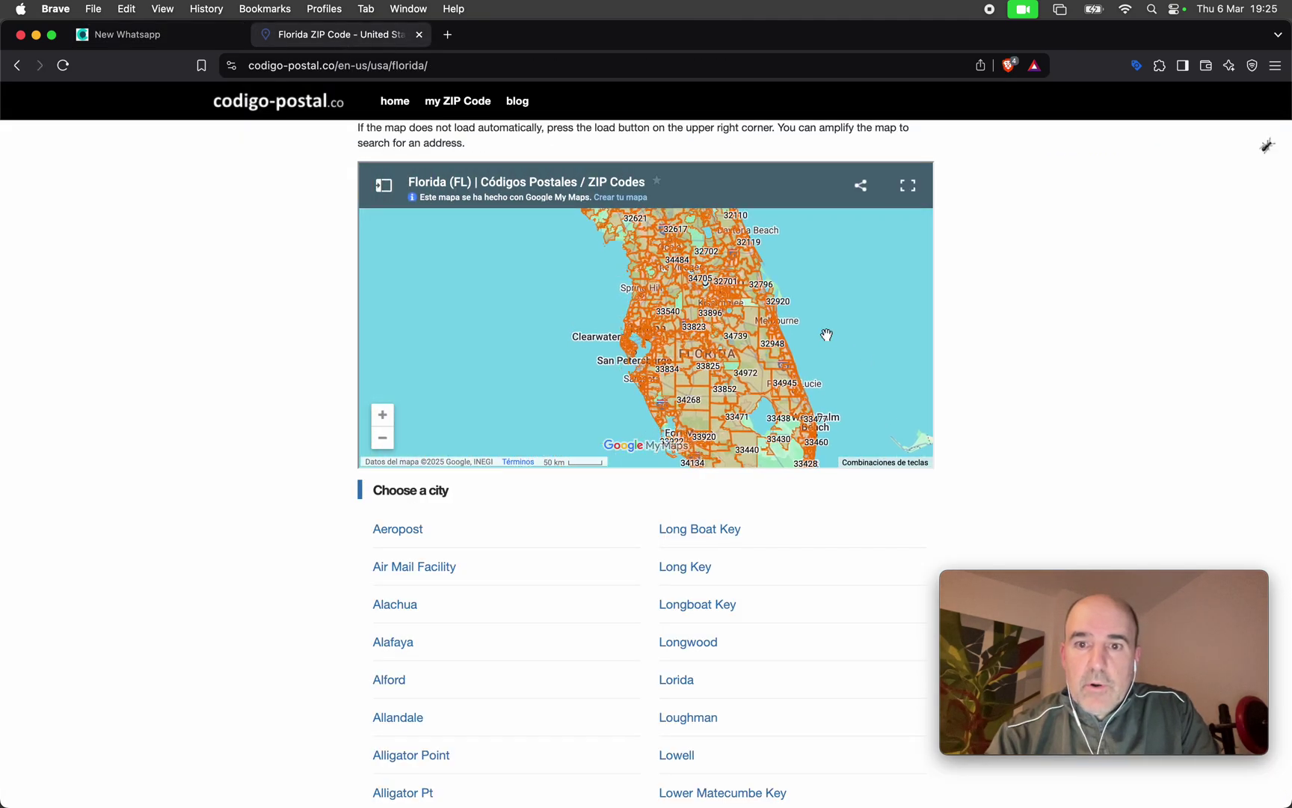
pyautogui.scroll(4, 827, 334)
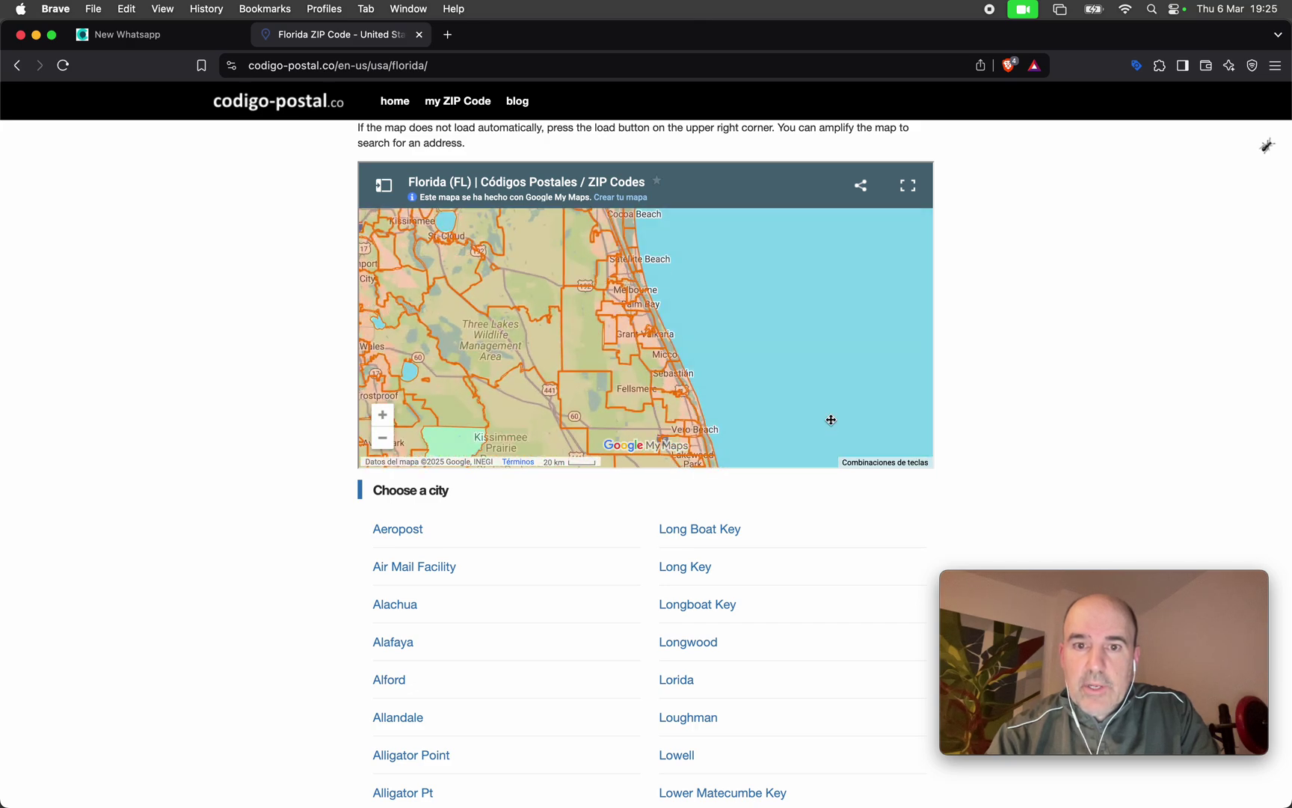
pyautogui.moveTo(831, 420); pyautogui.dragTo(828, 239)
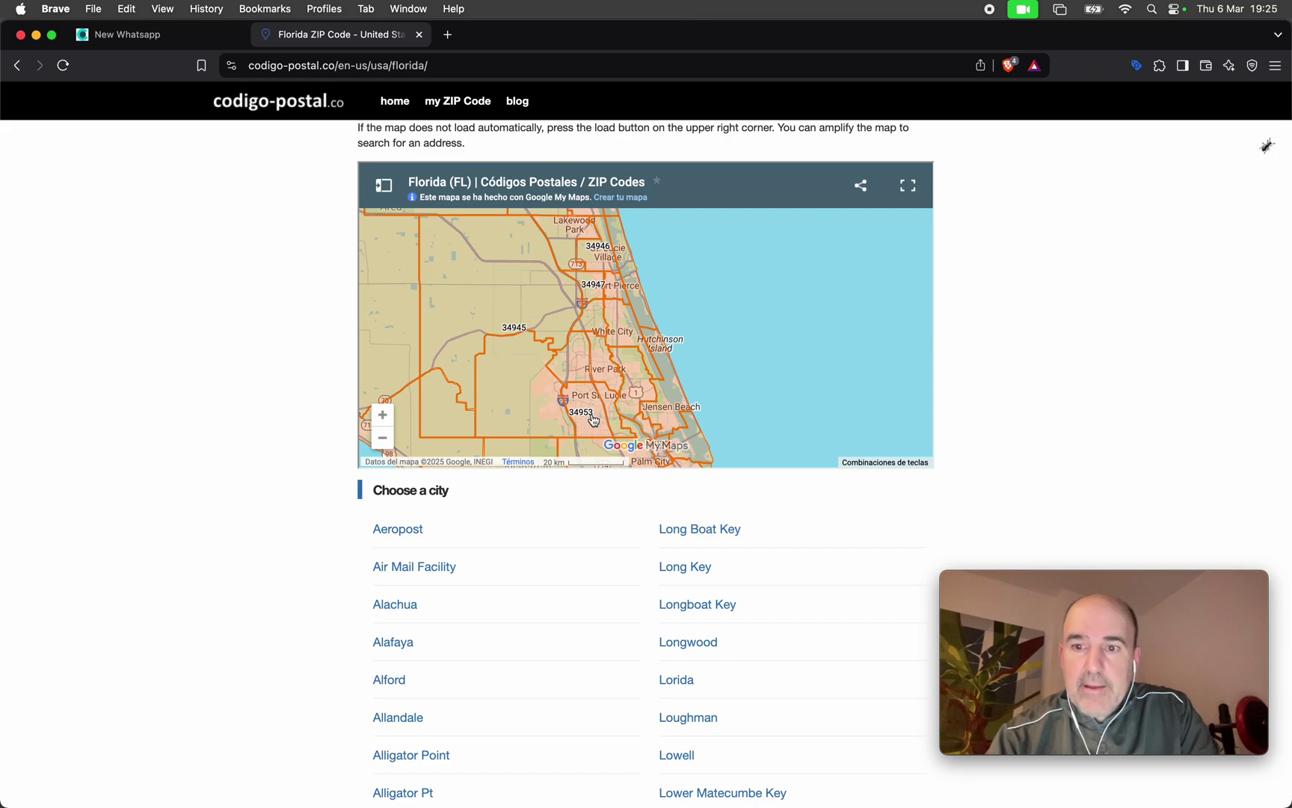
pyautogui.click(587, 421)
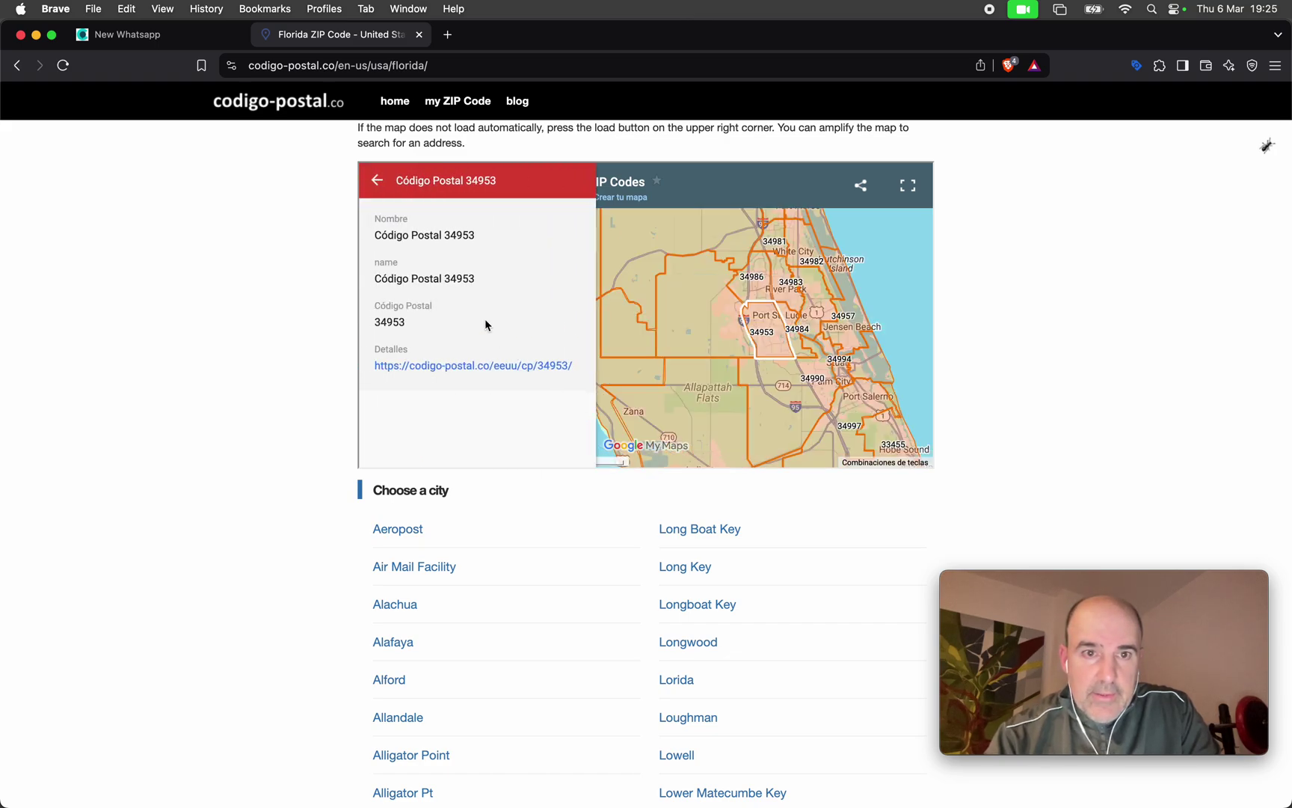
pyautogui.doubleClick(400, 323)
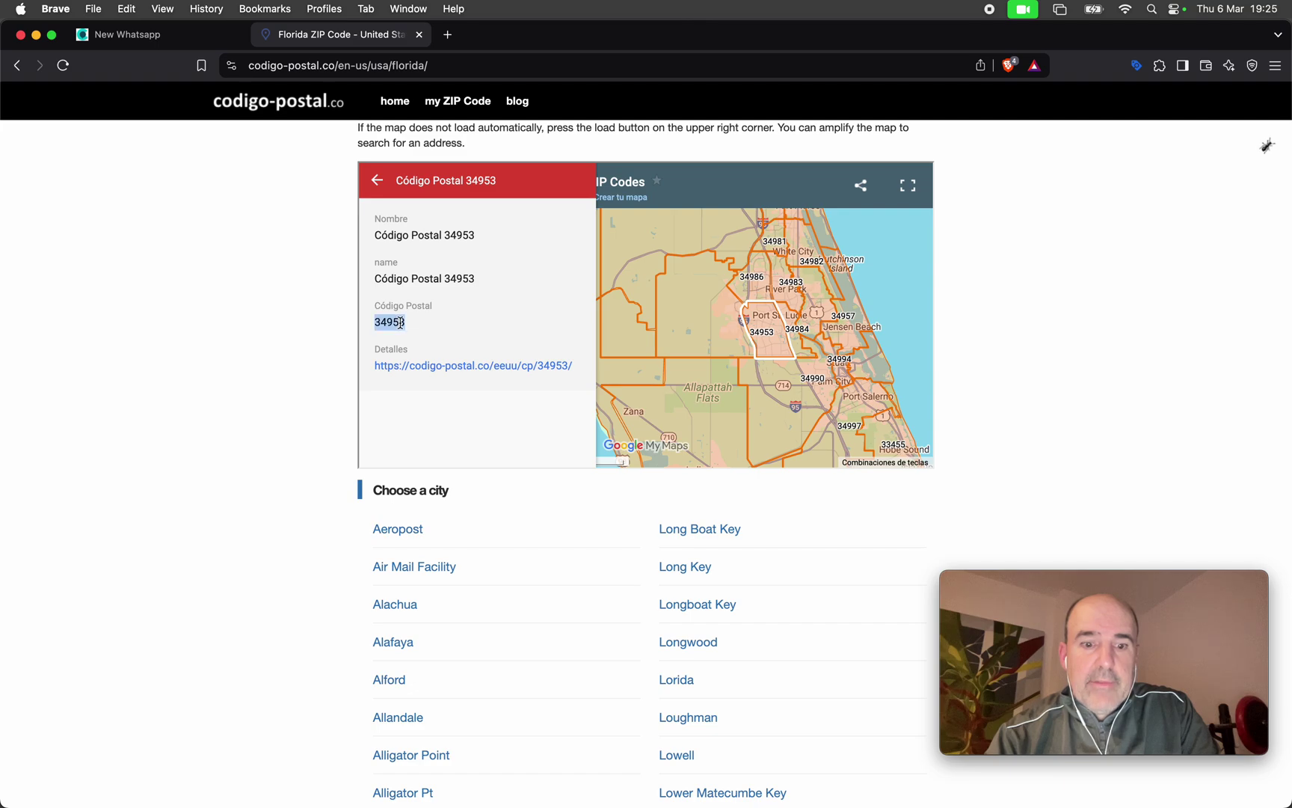
pyautogui.click(210, 42)
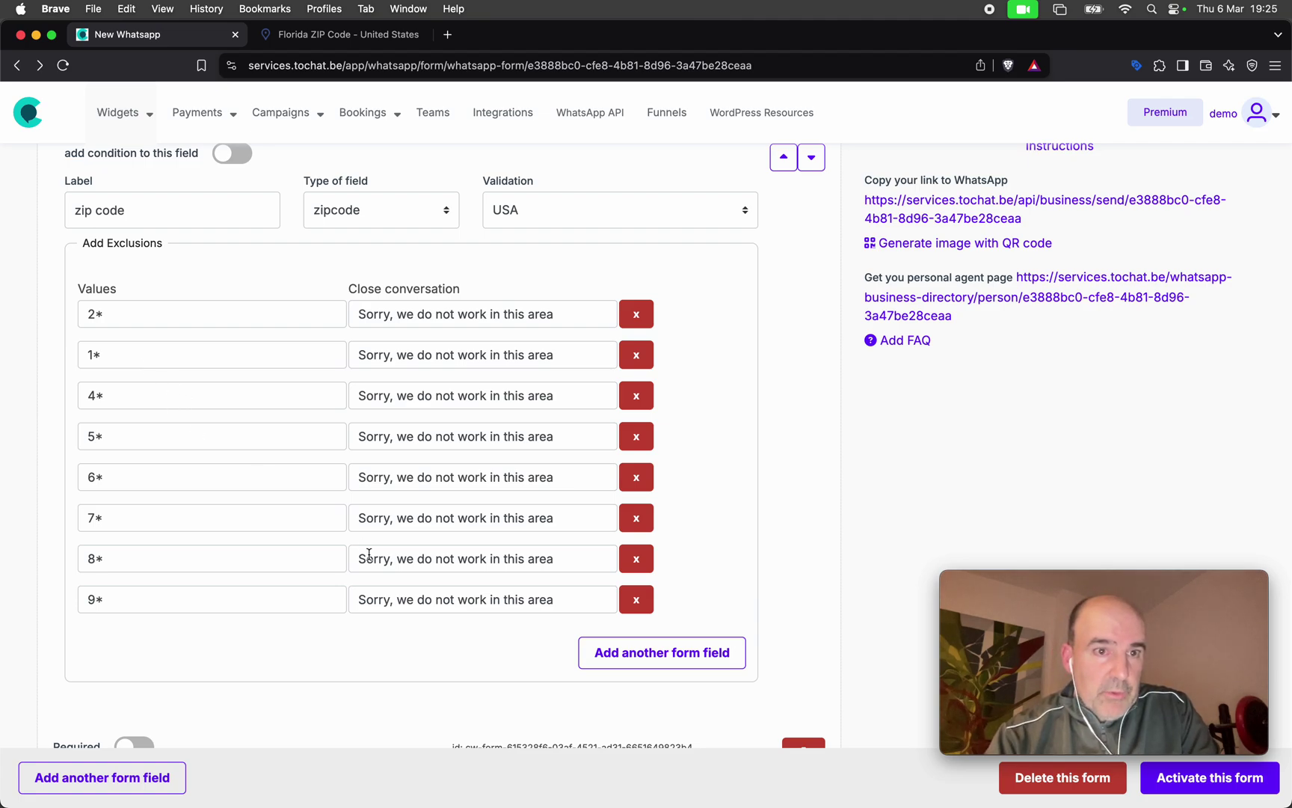
# Add a 34953 zip exclusion row plus three more empty exclusion rows.
pyautogui.click(641, 669)
pyautogui.click(237, 643)
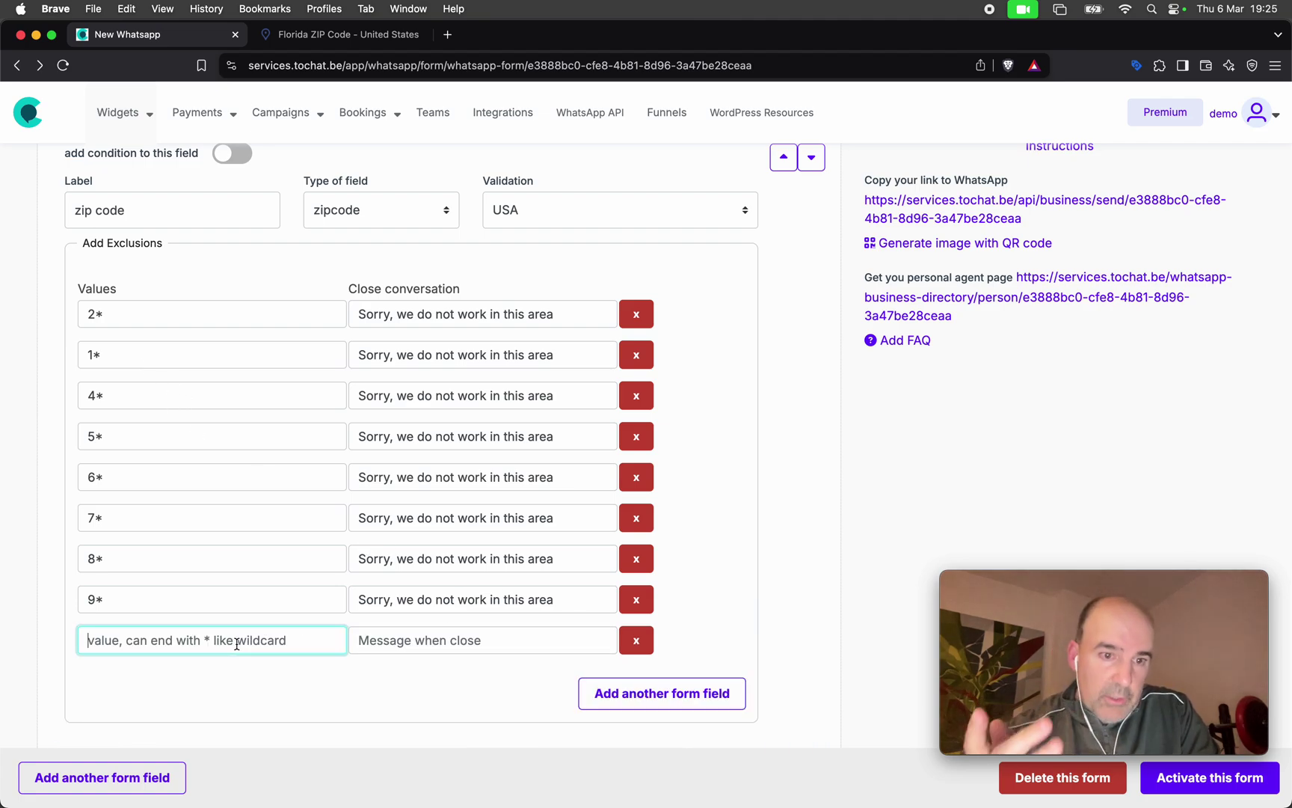
pyautogui.write('3')
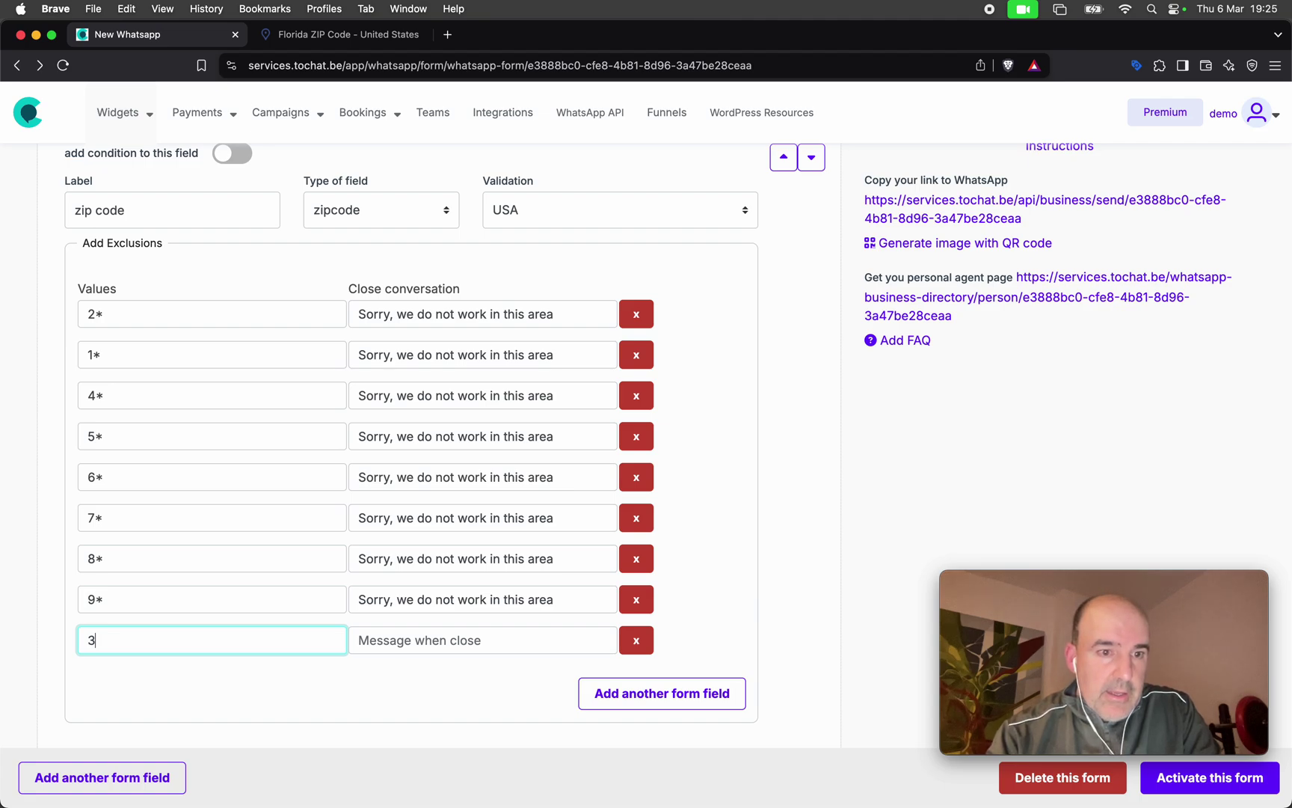
pyautogui.press('BackSpace')
pyautogui.write('34953')
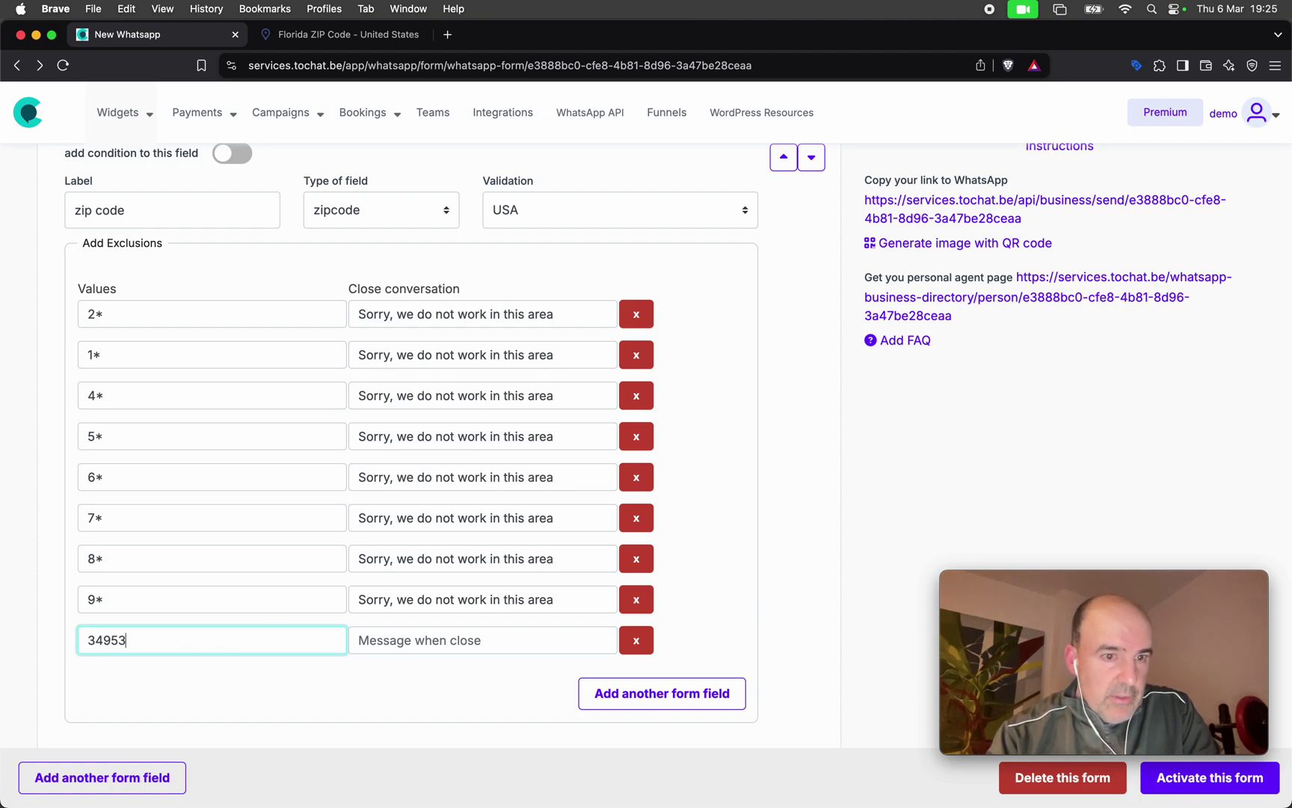
pyautogui.click(591, 694)
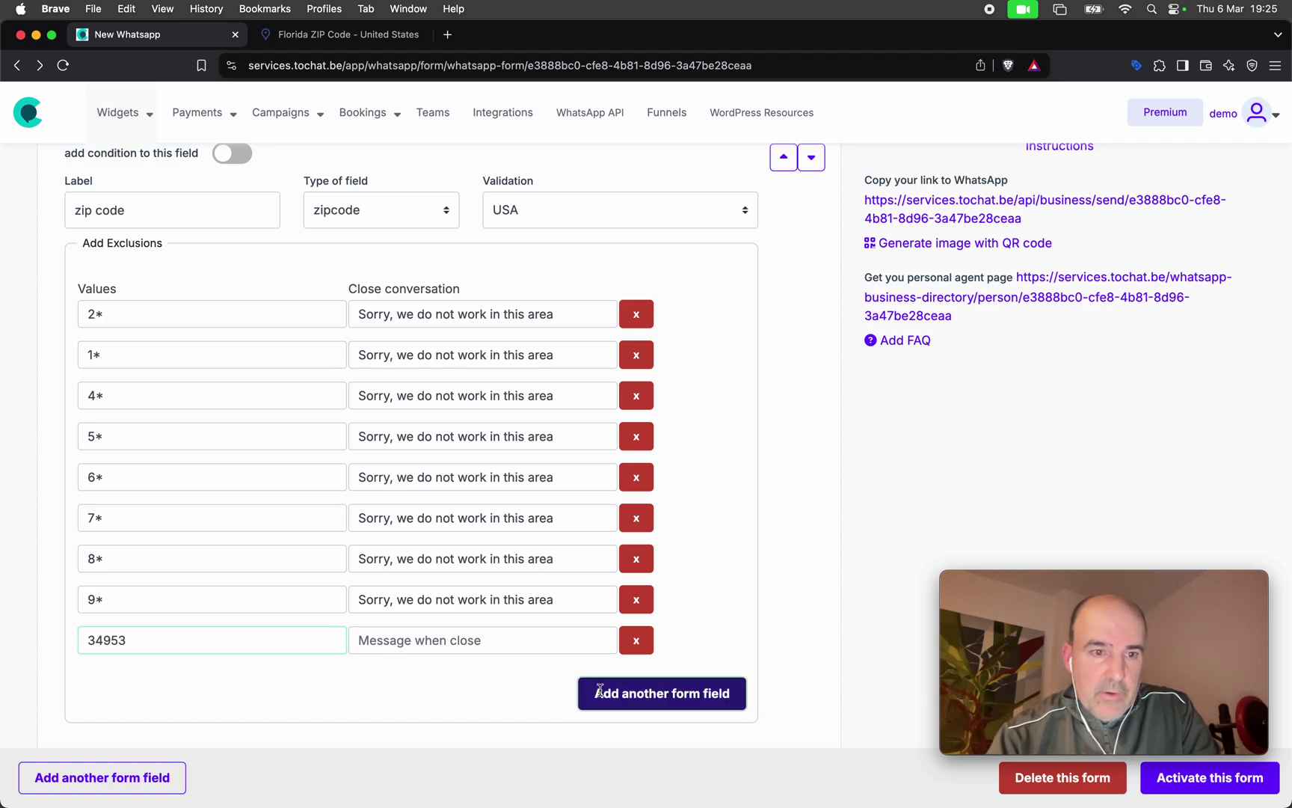
pyautogui.scroll(-4, 437, 630)
pyautogui.click(646, 491)
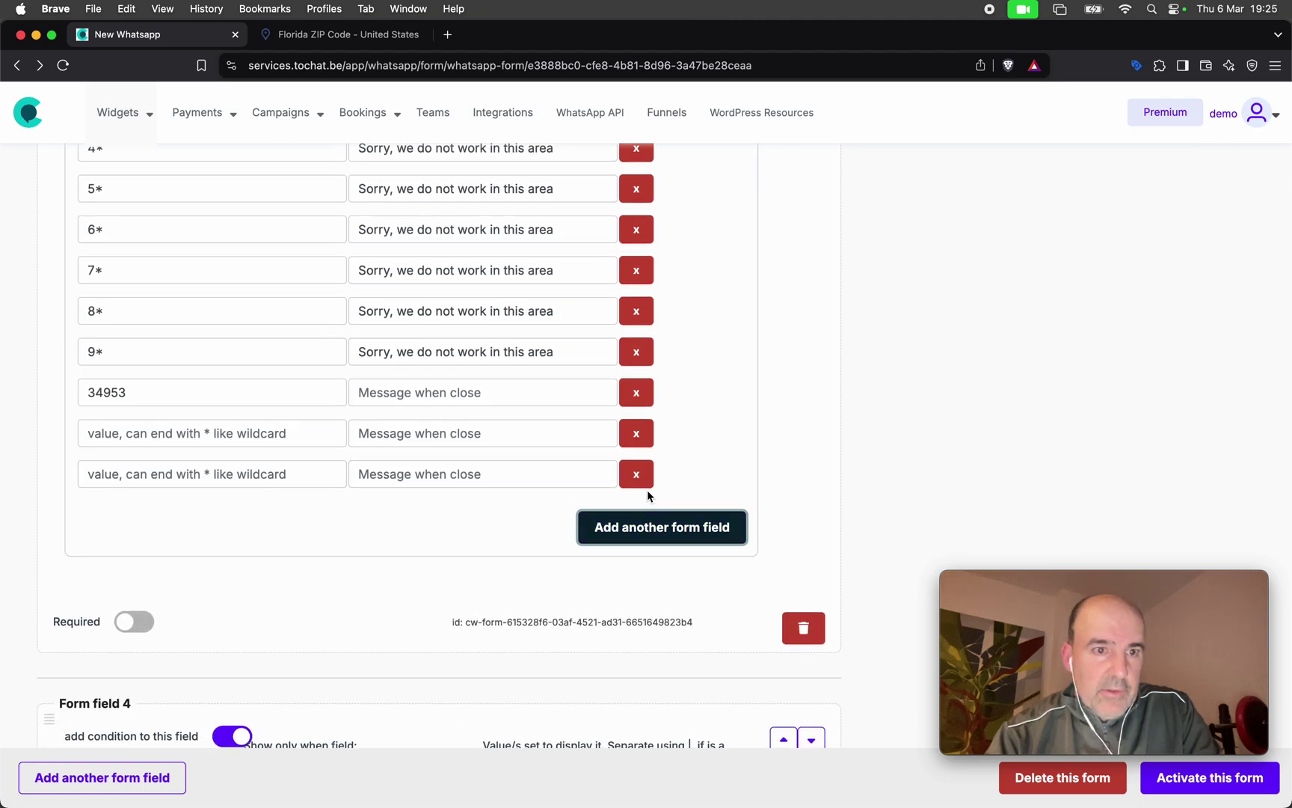
pyautogui.click(599, 524)
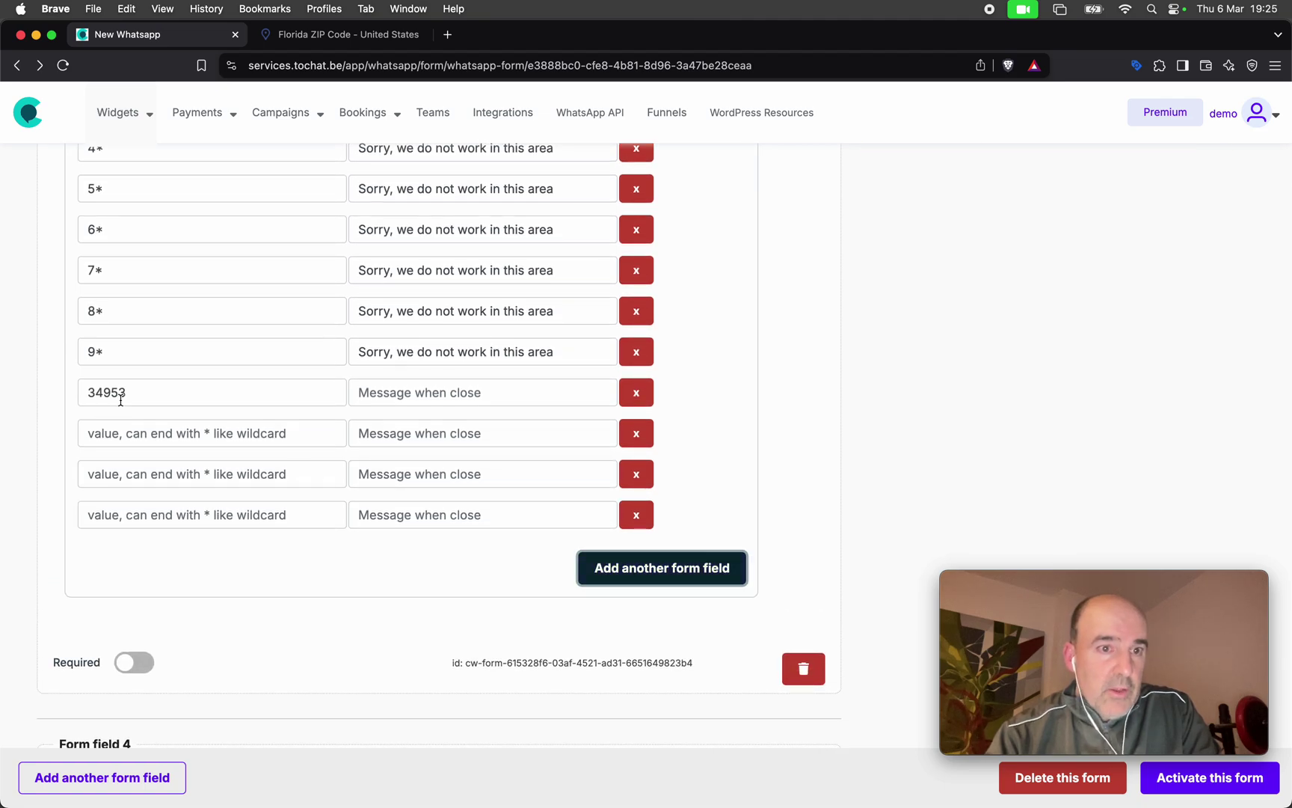
# Fill the new exclusion rows with 348*, 347* and 346*.
pyautogui.doubleClick(147, 390)
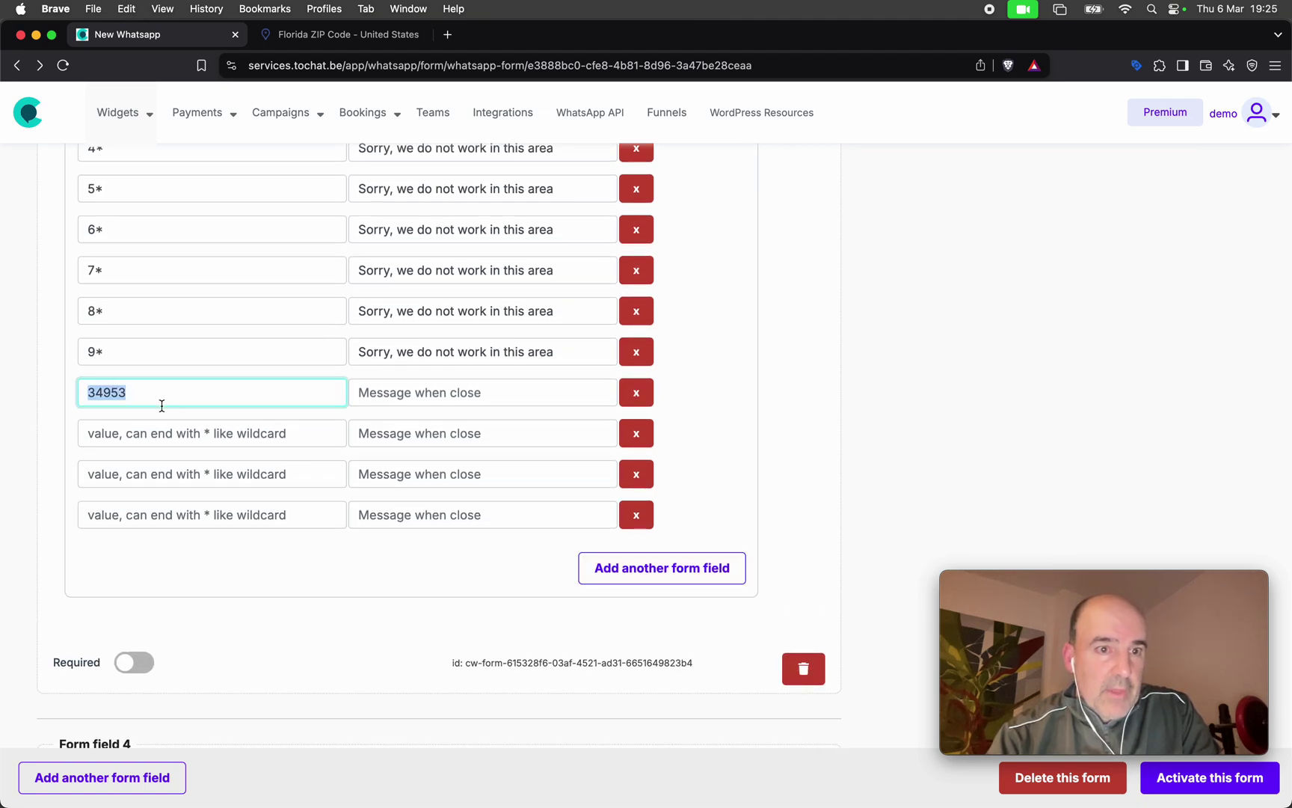
pyautogui.click(136, 428)
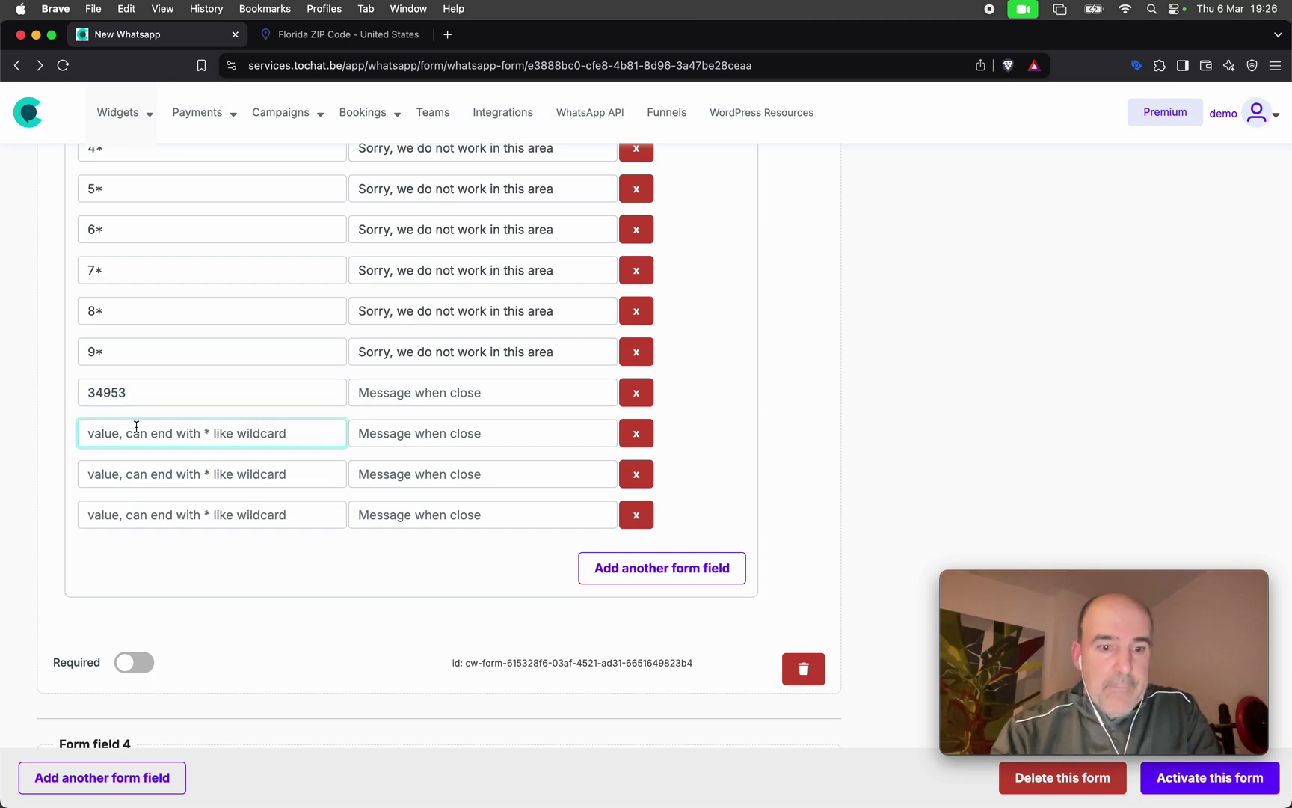
pyautogui.write('348*')
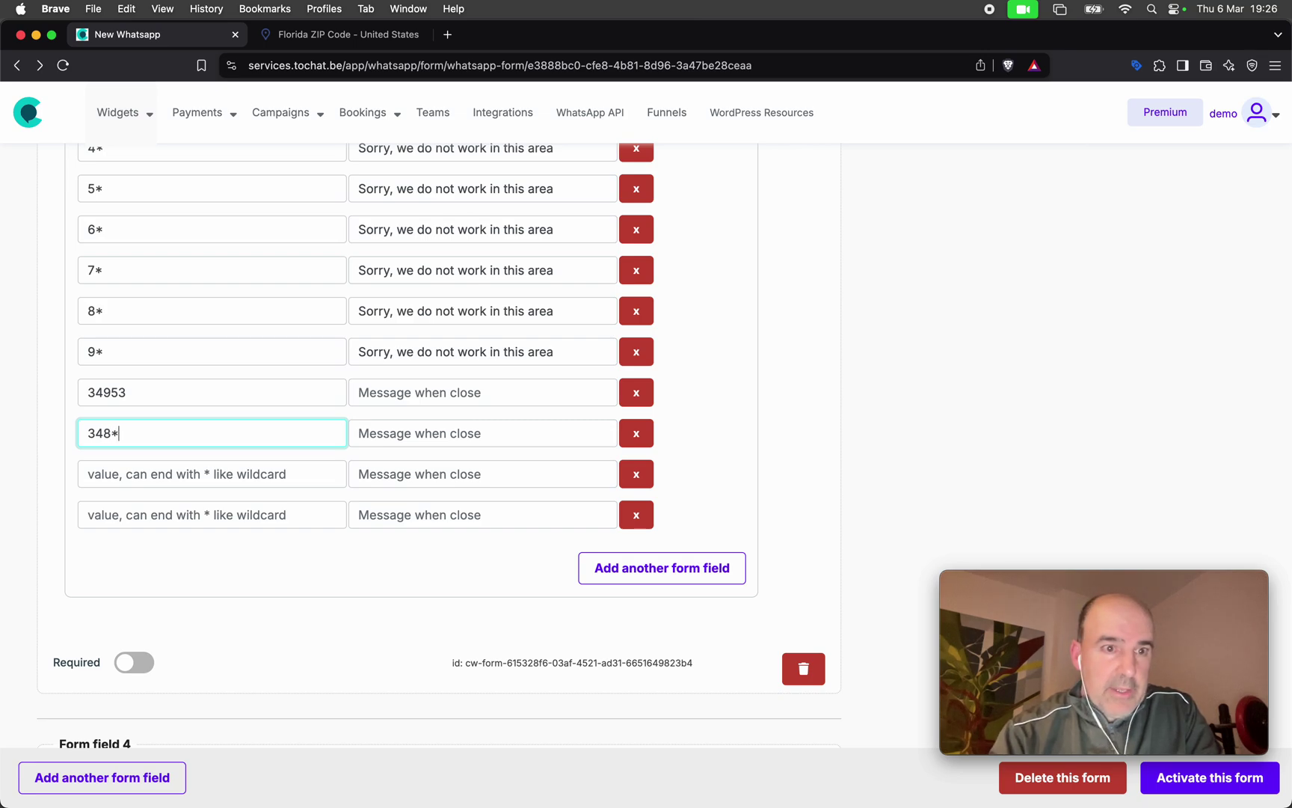
pyautogui.press('super+a')
pyautogui.press('super+c')
pyautogui.click(147, 477)
pyautogui.press('super+v')
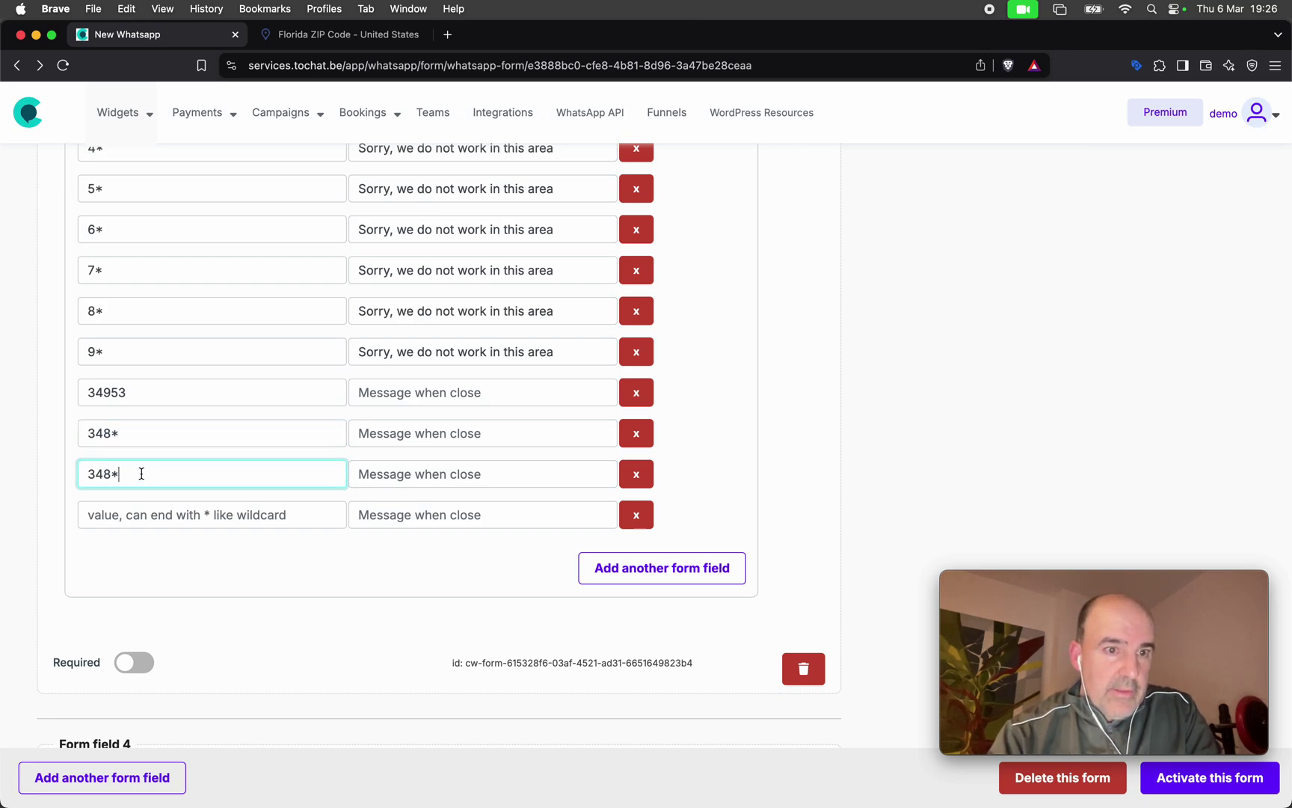
pyautogui.write('7')
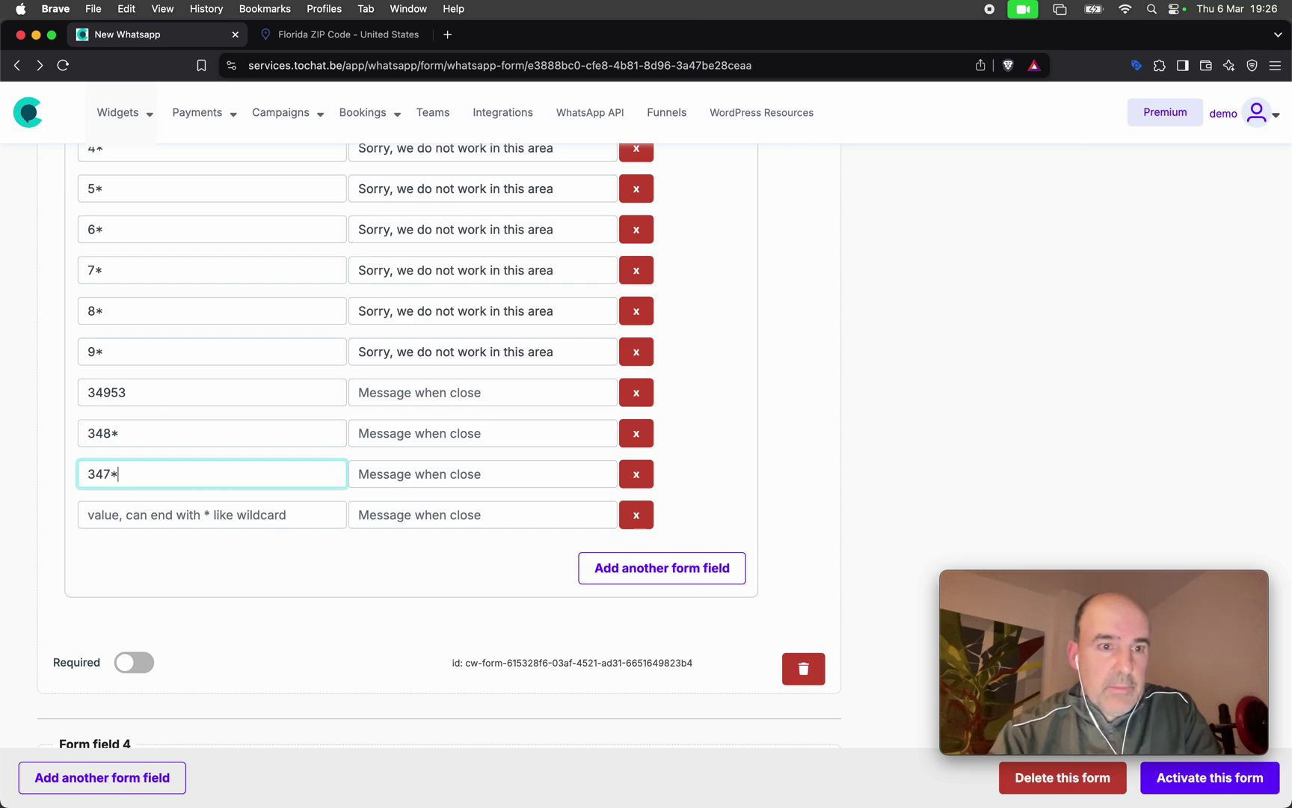
pyautogui.click(147, 516)
pyautogui.write('346')
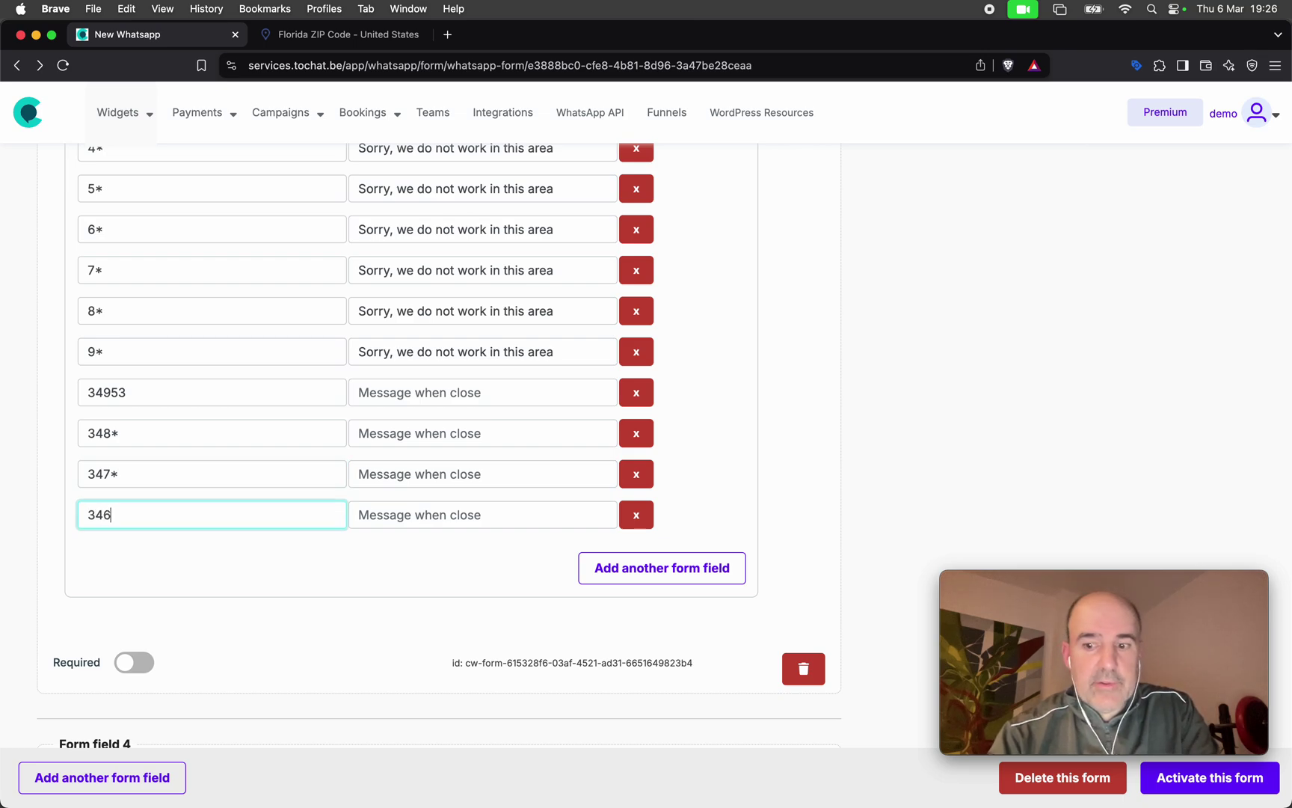
pyautogui.write('*')
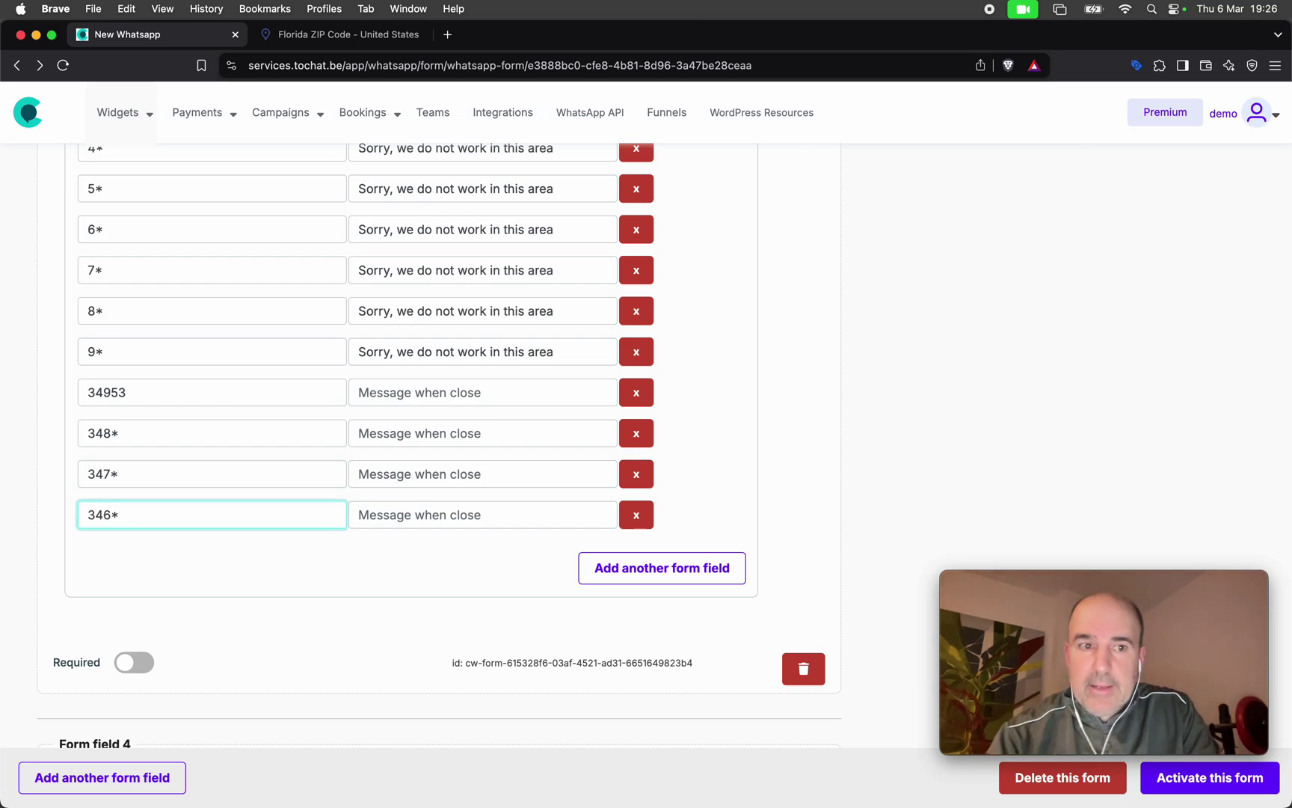
# Clear the 34953 exclusion and enter 345* in its place.
pyautogui.click(143, 381)
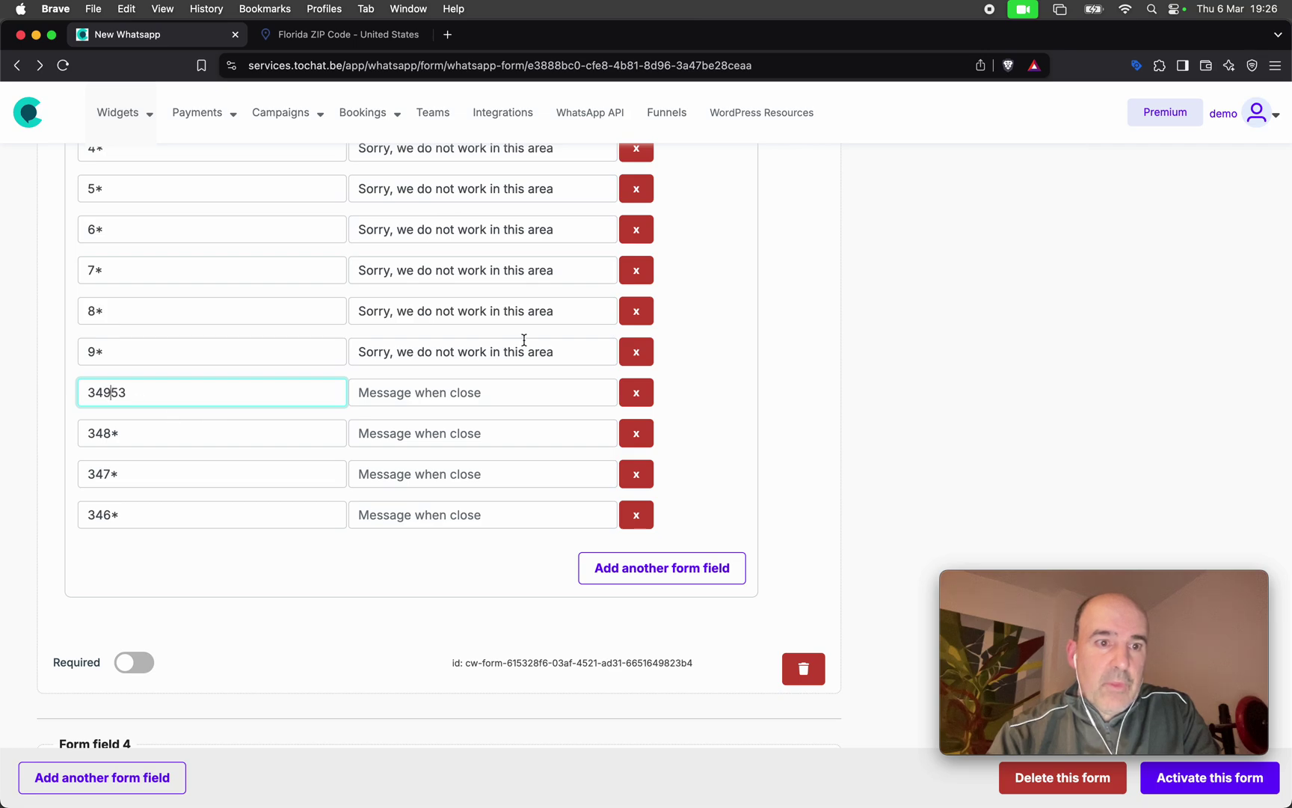
pyautogui.press('Left')
pyautogui.hotkey('shift', 'End')
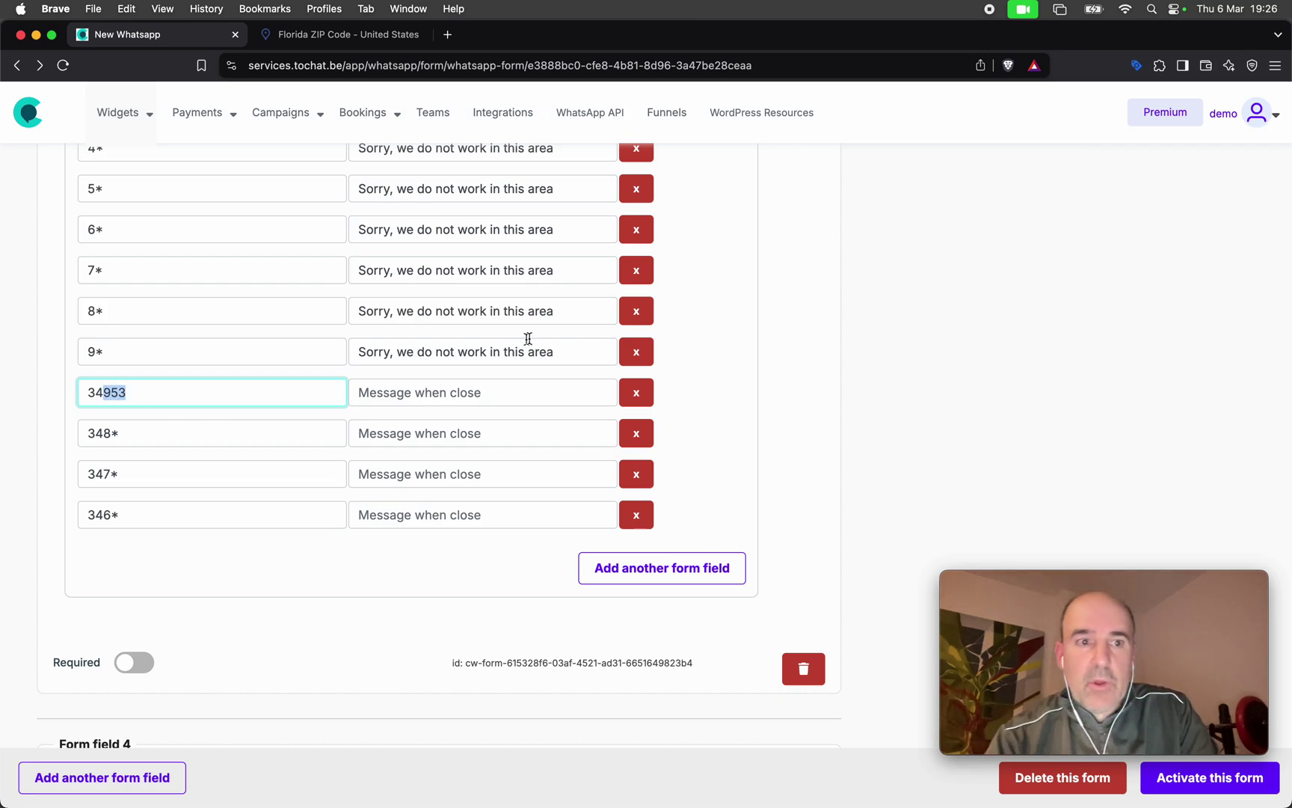
pyautogui.press('super+a')
pyautogui.press('BackSpace')
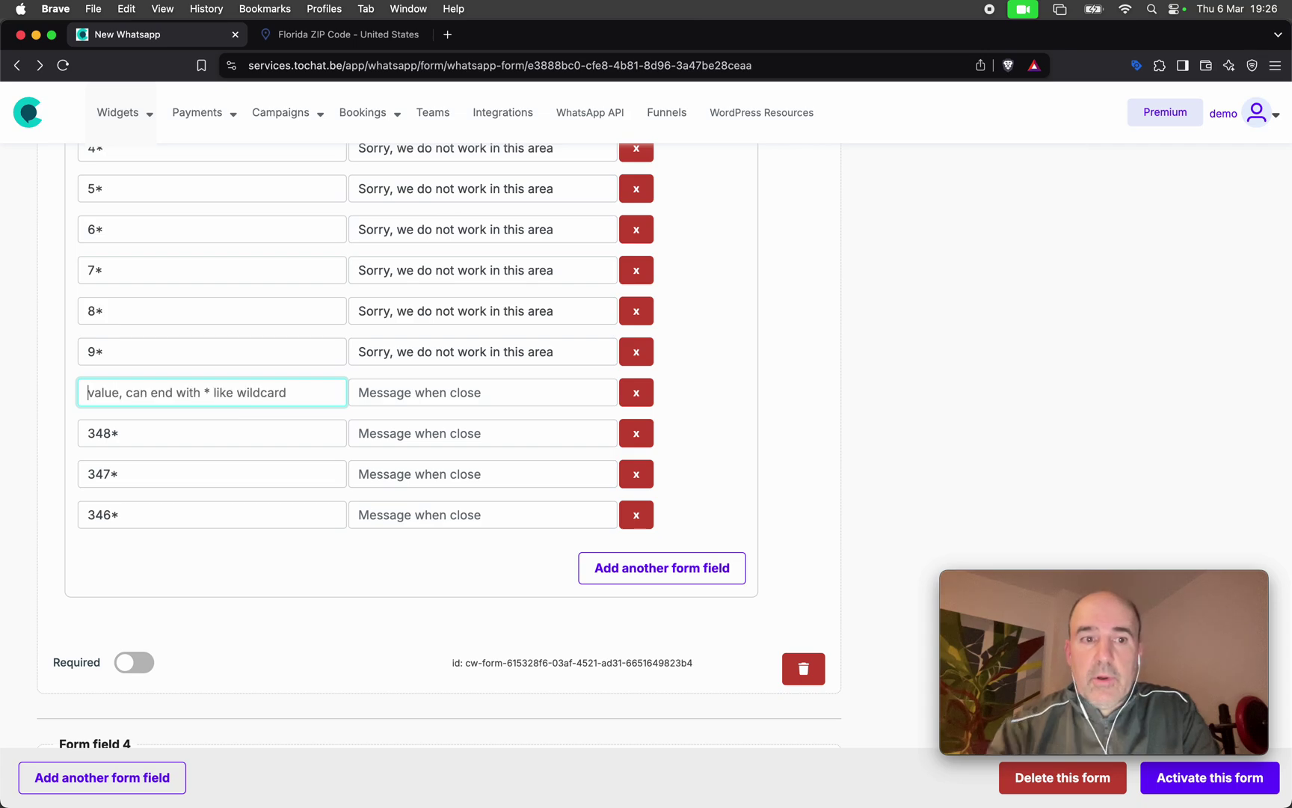
pyautogui.click(148, 430)
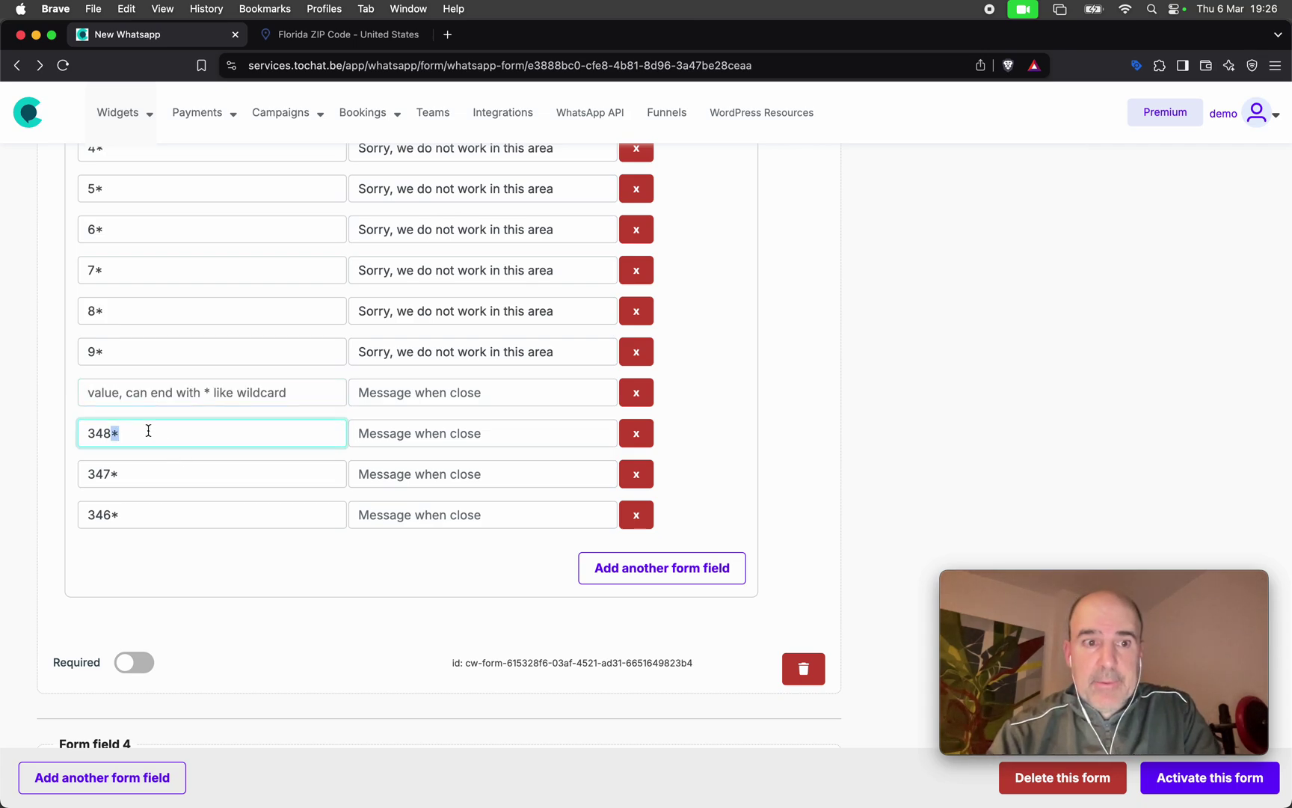
pyautogui.press('super+a')
pyautogui.press('super+c')
pyautogui.click(138, 393)
pyautogui.press('super+v')
pyautogui.press('BackSpace')
pyautogui.press('BackSpace')
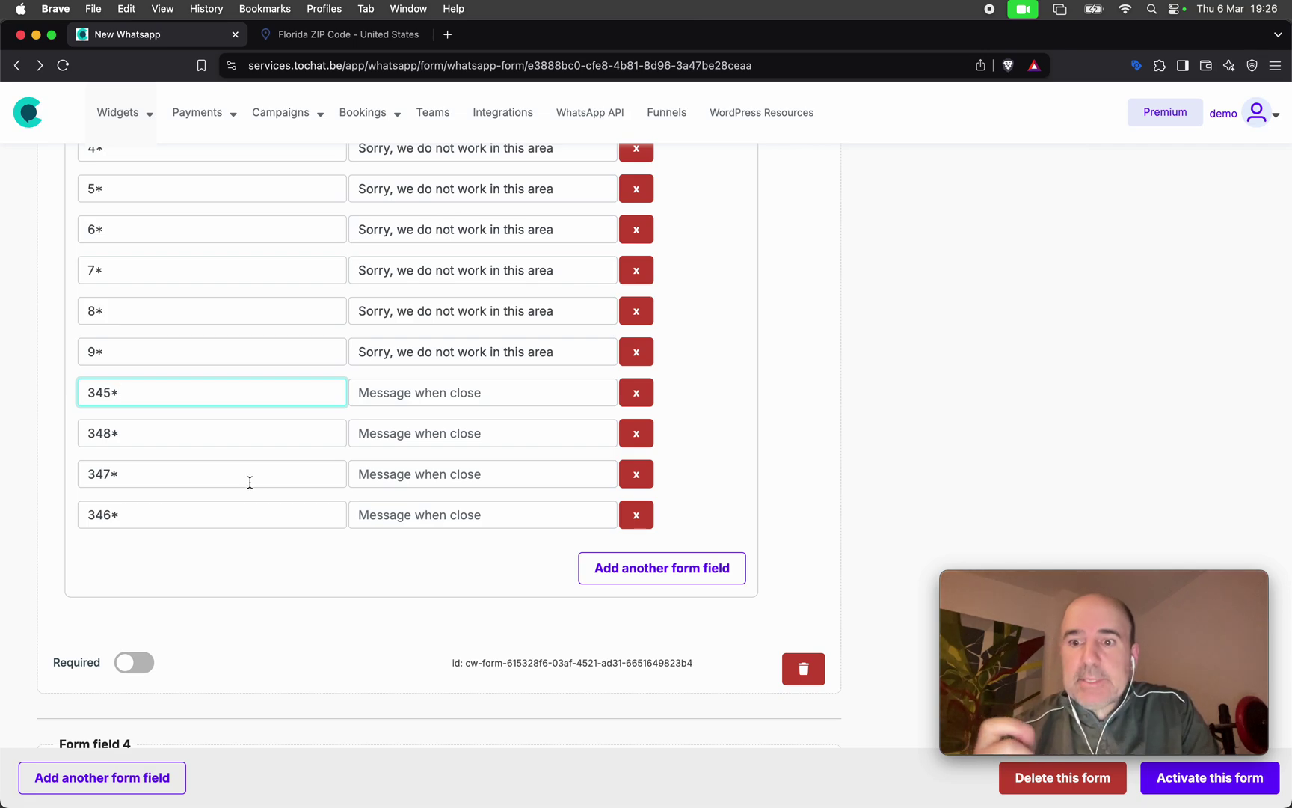
pyautogui.scroll(-10, 287, 543)
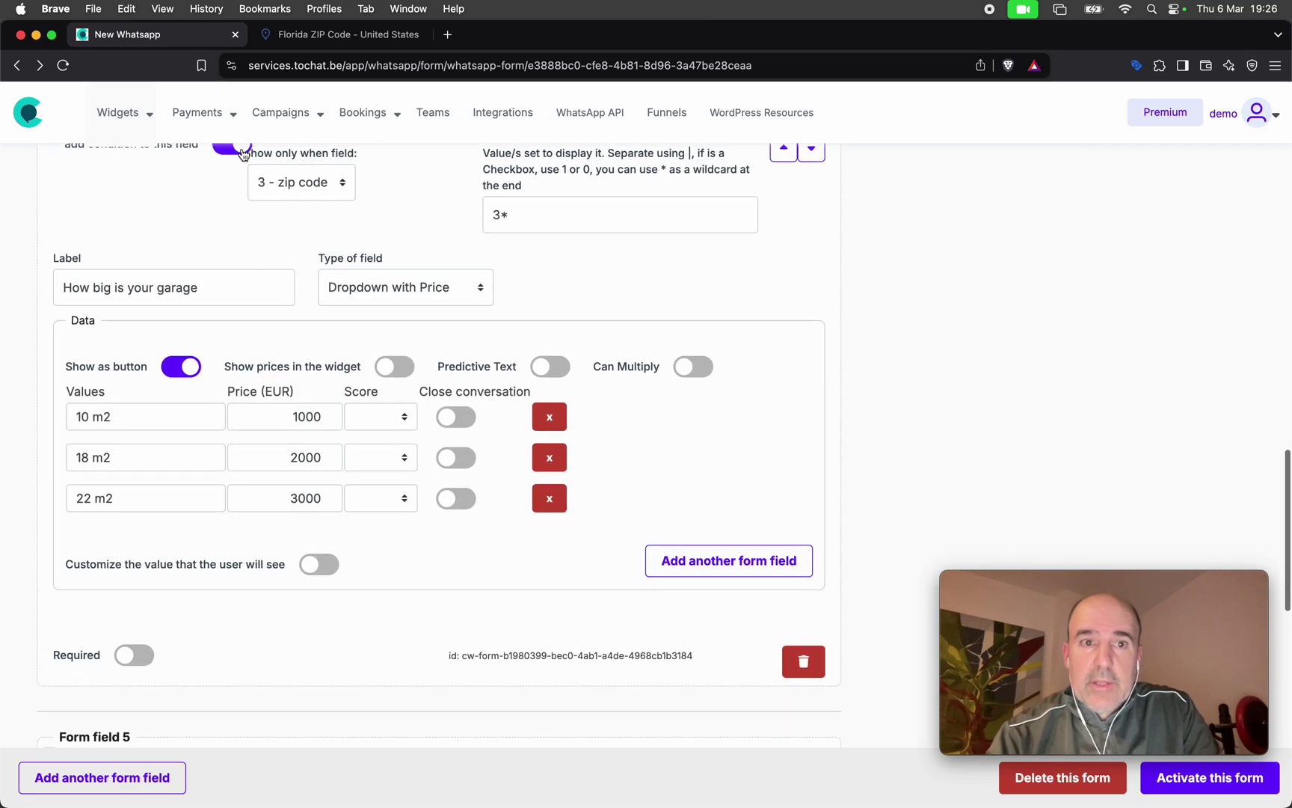
# Change the garage-size question's zip condition to 34953, copied from the Florida ZIP page.
pyautogui.scroll(5, 299, 262)
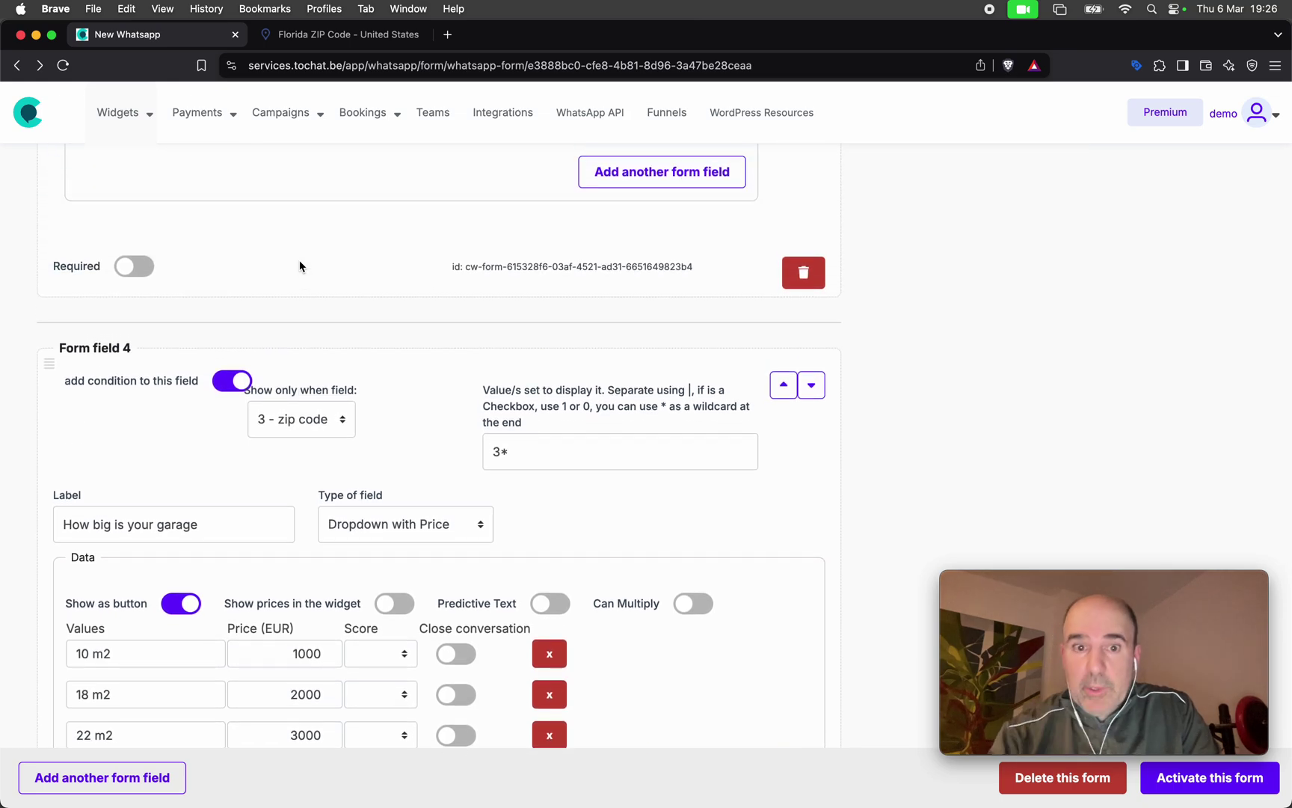
pyautogui.click(537, 451)
pyautogui.press('BackSpace')
pyautogui.write('48*')
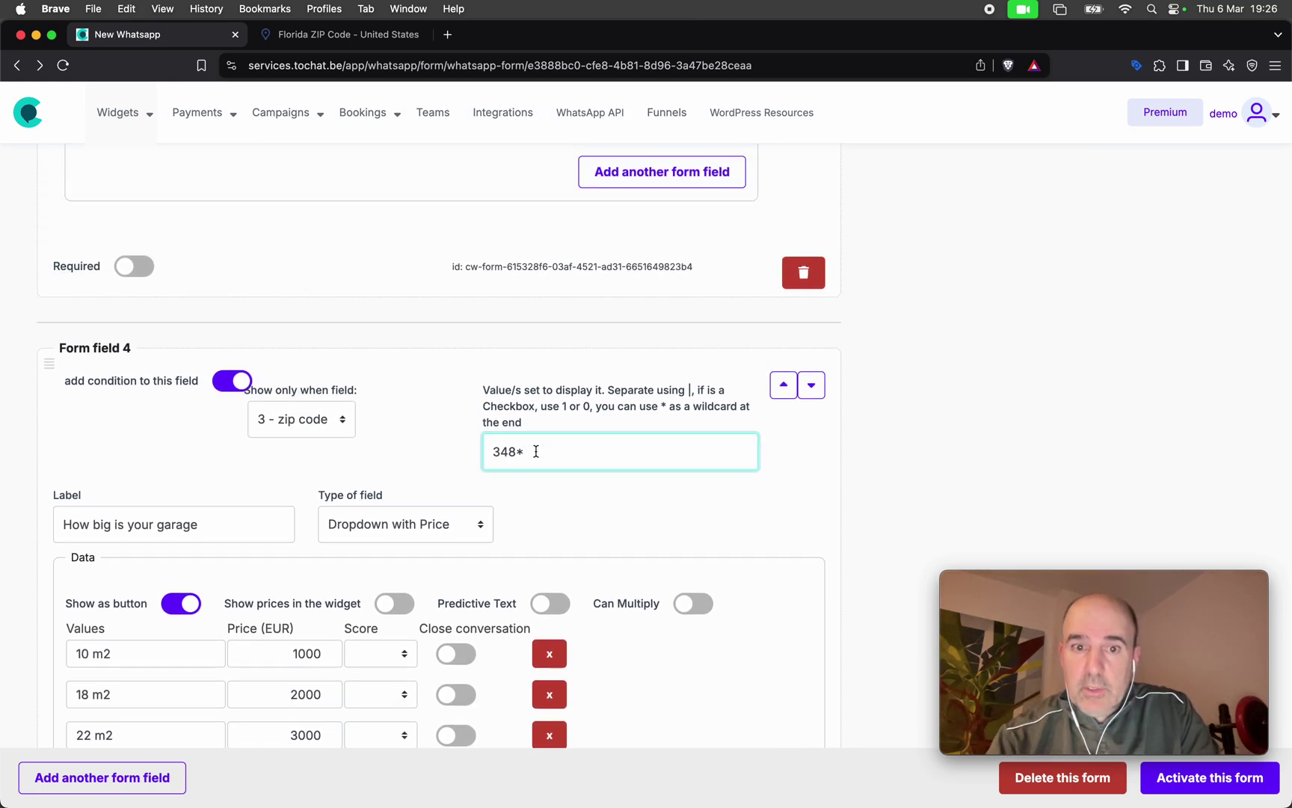
pyautogui.press('BackSpace')
pyautogui.press('BackSpace')
pyautogui.press('BackSpace')
pyautogui.press('BackSpace')
pyautogui.click(348, 36)
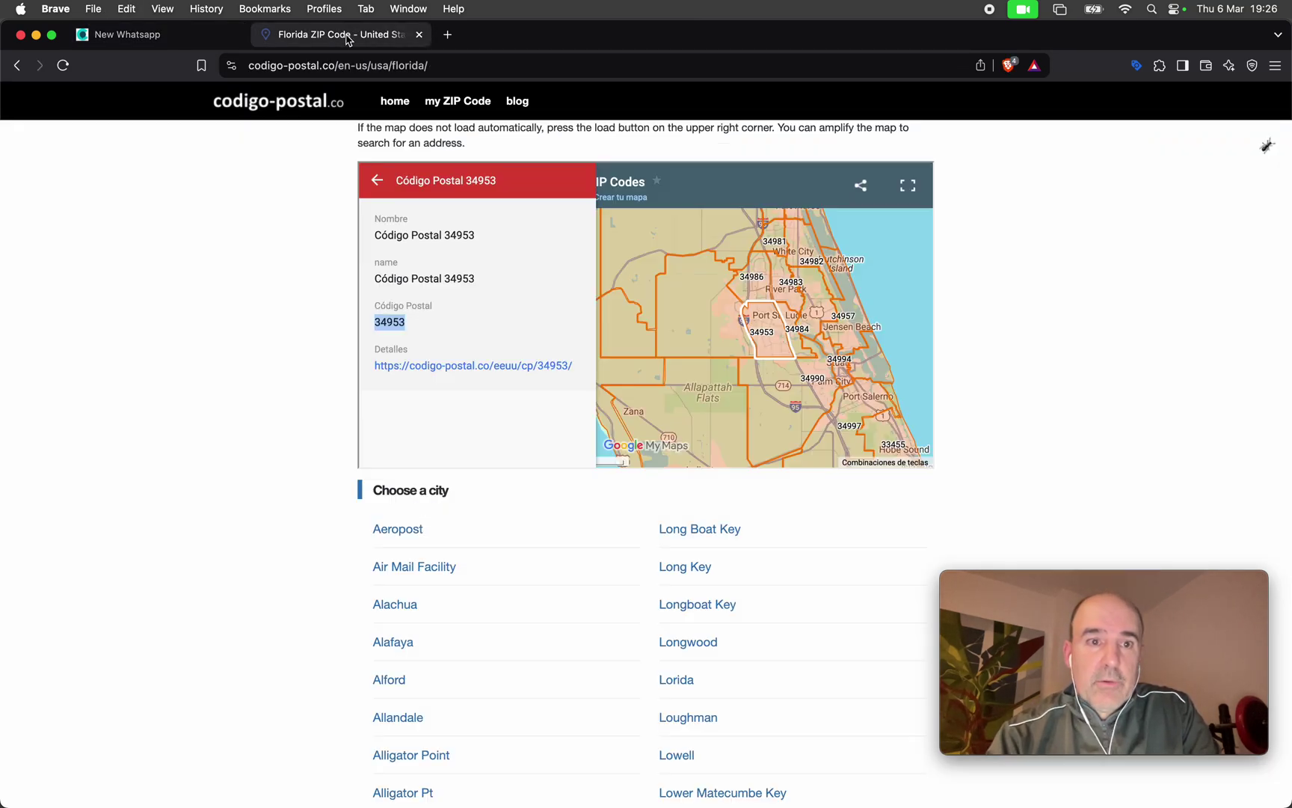
pyautogui.doubleClick(391, 323)
pyautogui.press('super+c')
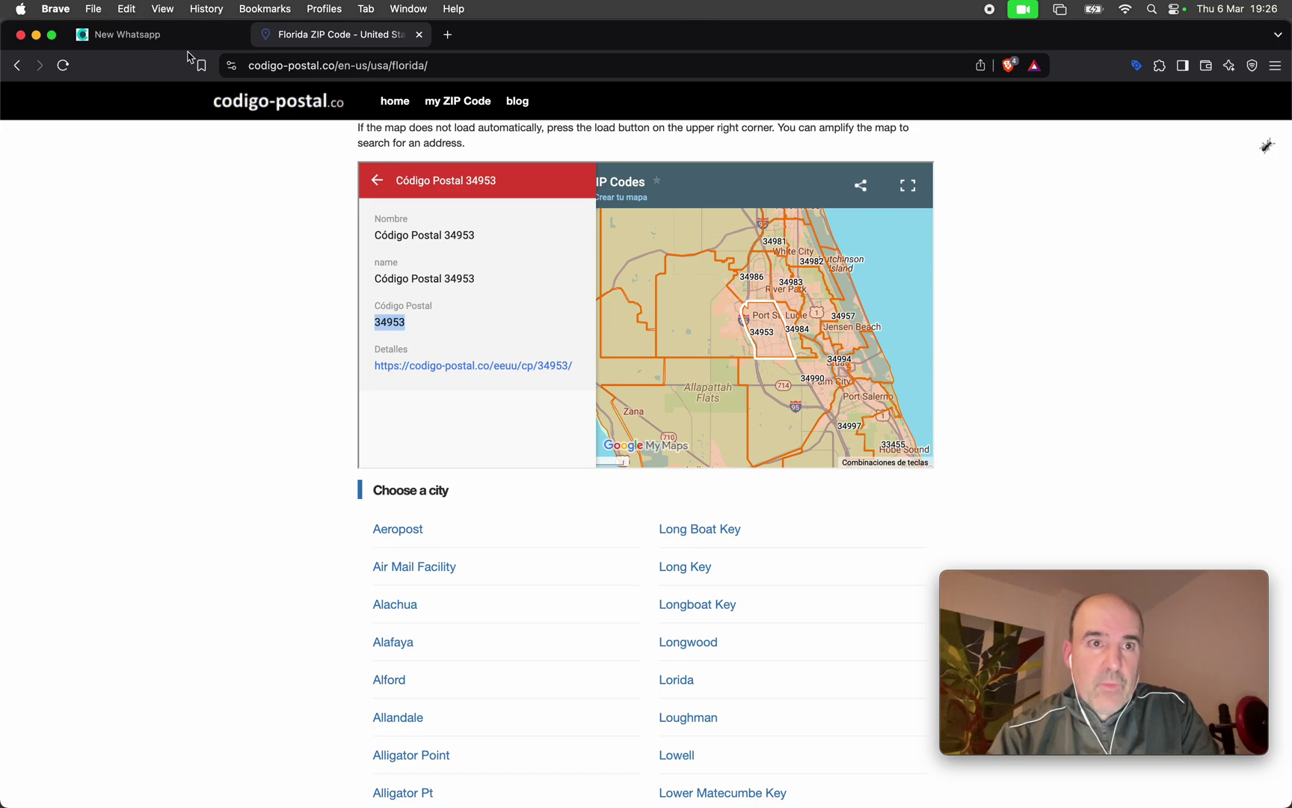
pyautogui.click(179, 36)
pyautogui.press('super+v')
# Set the installation-timing question's condition to 34953 and activate the form.
pyautogui.scroll(-10, 606, 542)
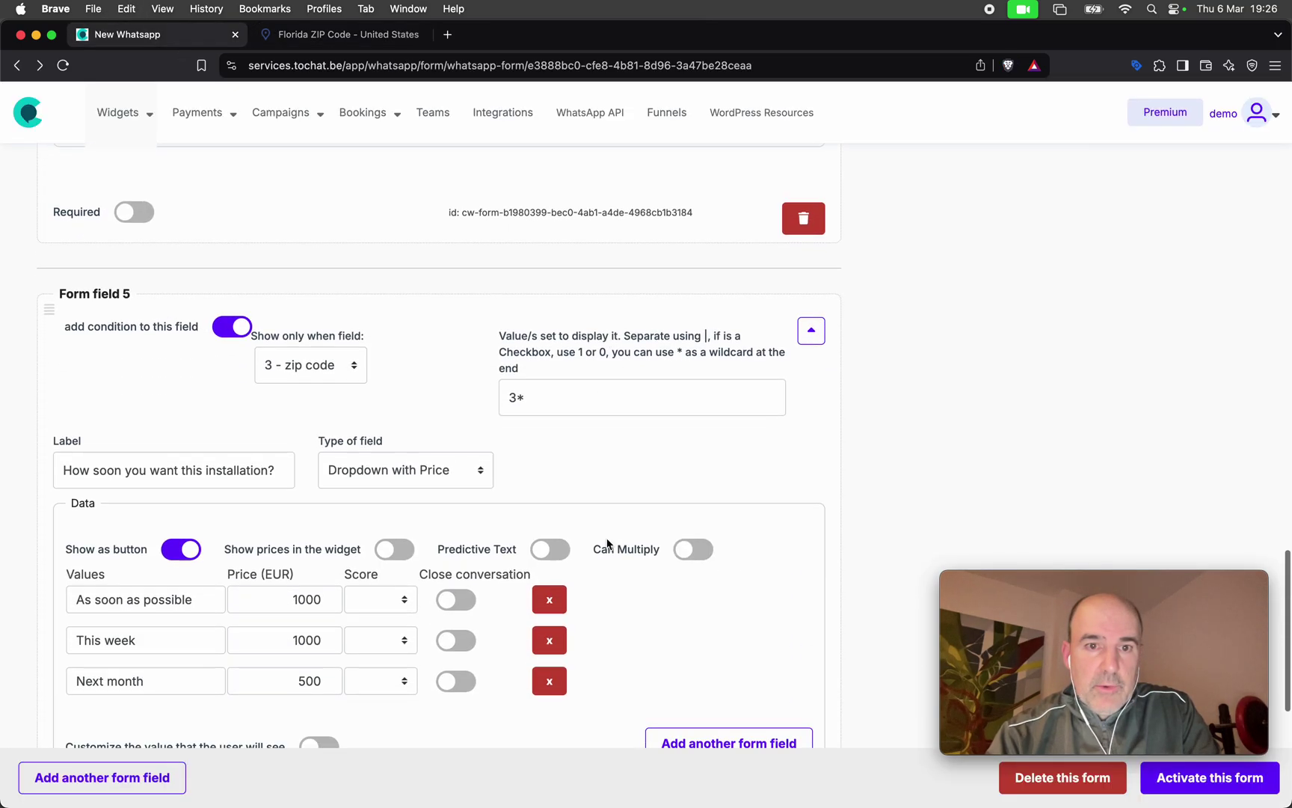
pyautogui.tripleClick(548, 372)
pyautogui.press('super+v')
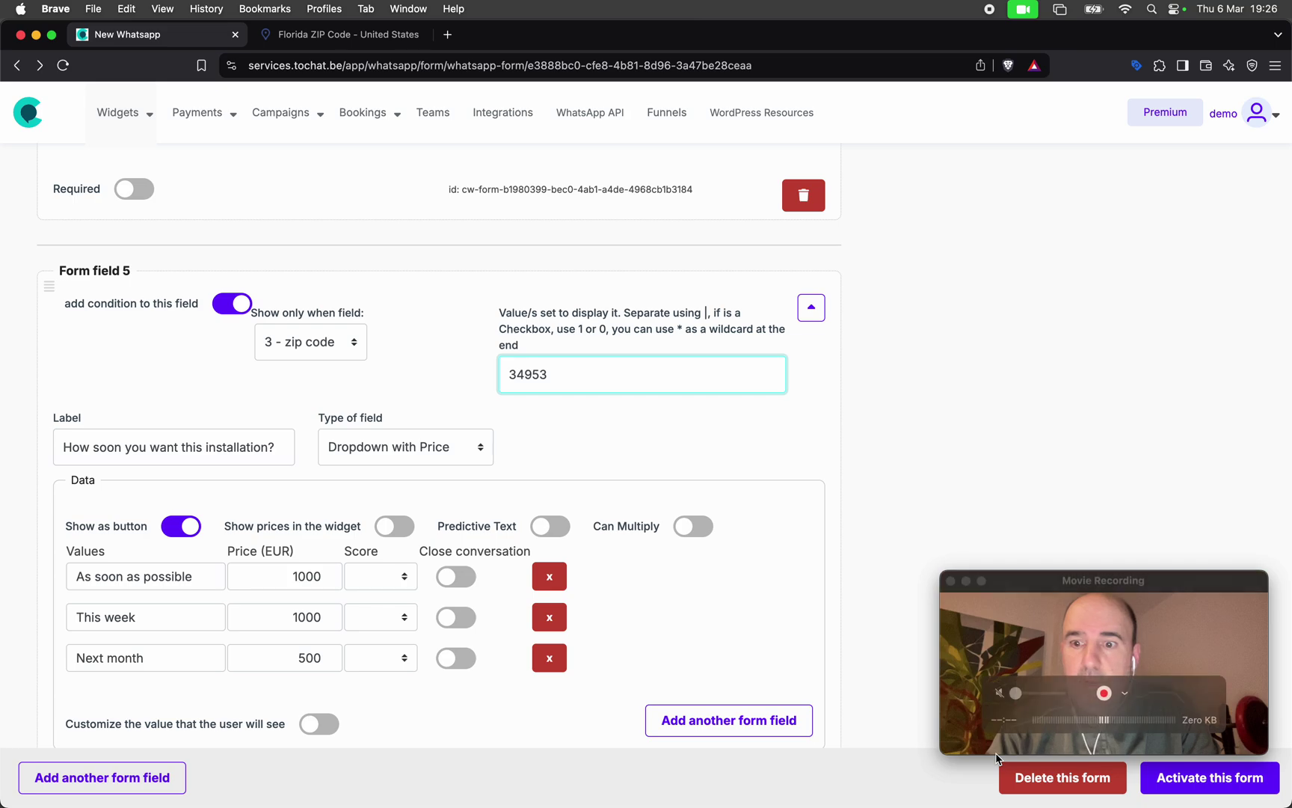
pyautogui.click(1172, 782)
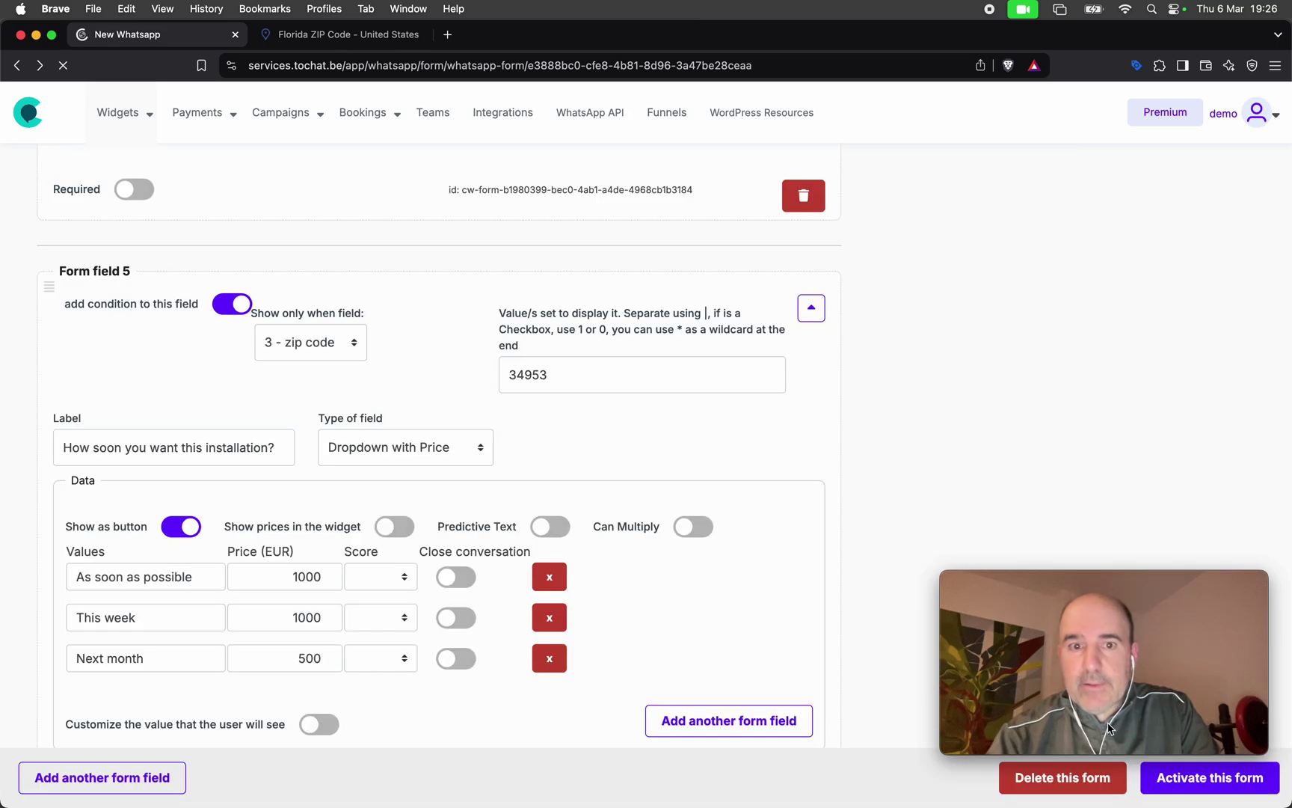
pyautogui.scroll(15, 862, 462)
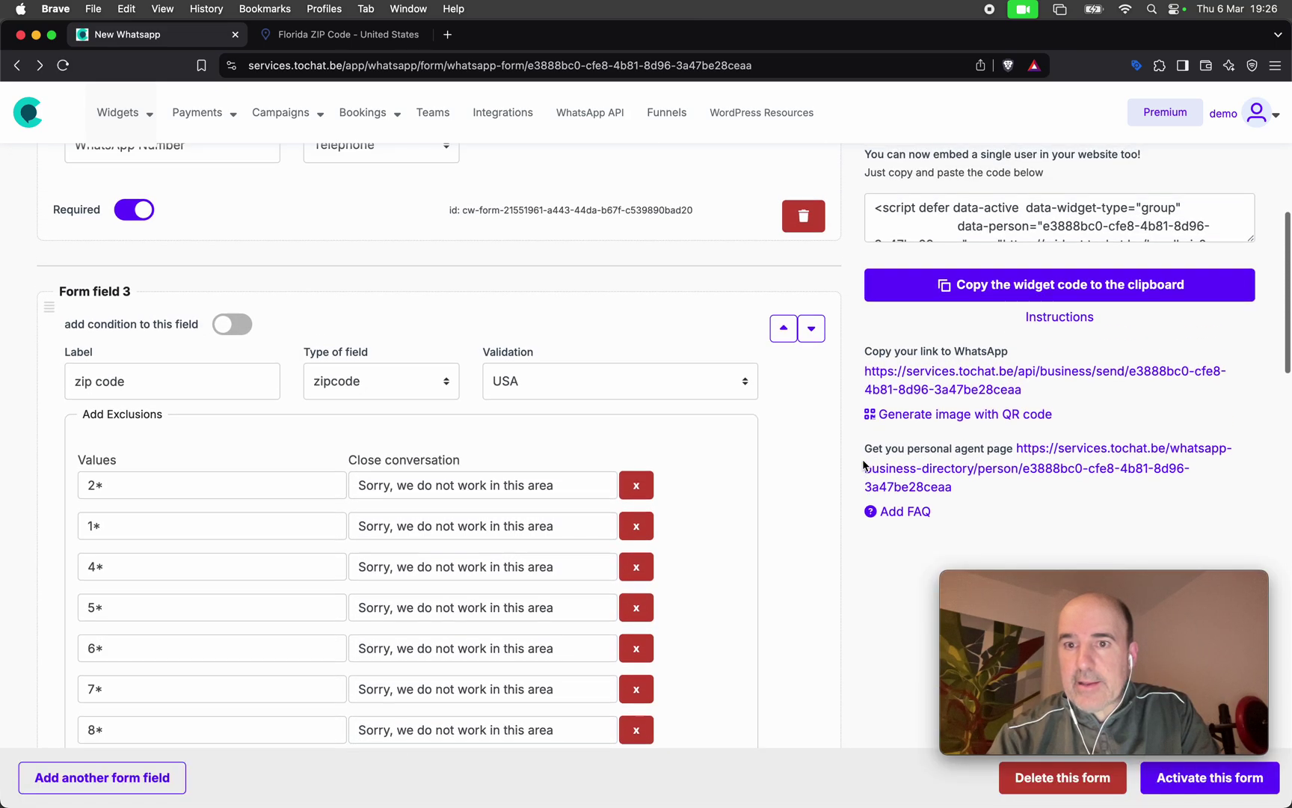
# Fill the preview with a name, WhatsApp number and zip 34953, choosing 10 m2 and This week.
pyautogui.scroll(5, 862, 460)
pyautogui.click(993, 281)
pyautogui.write('cesa')
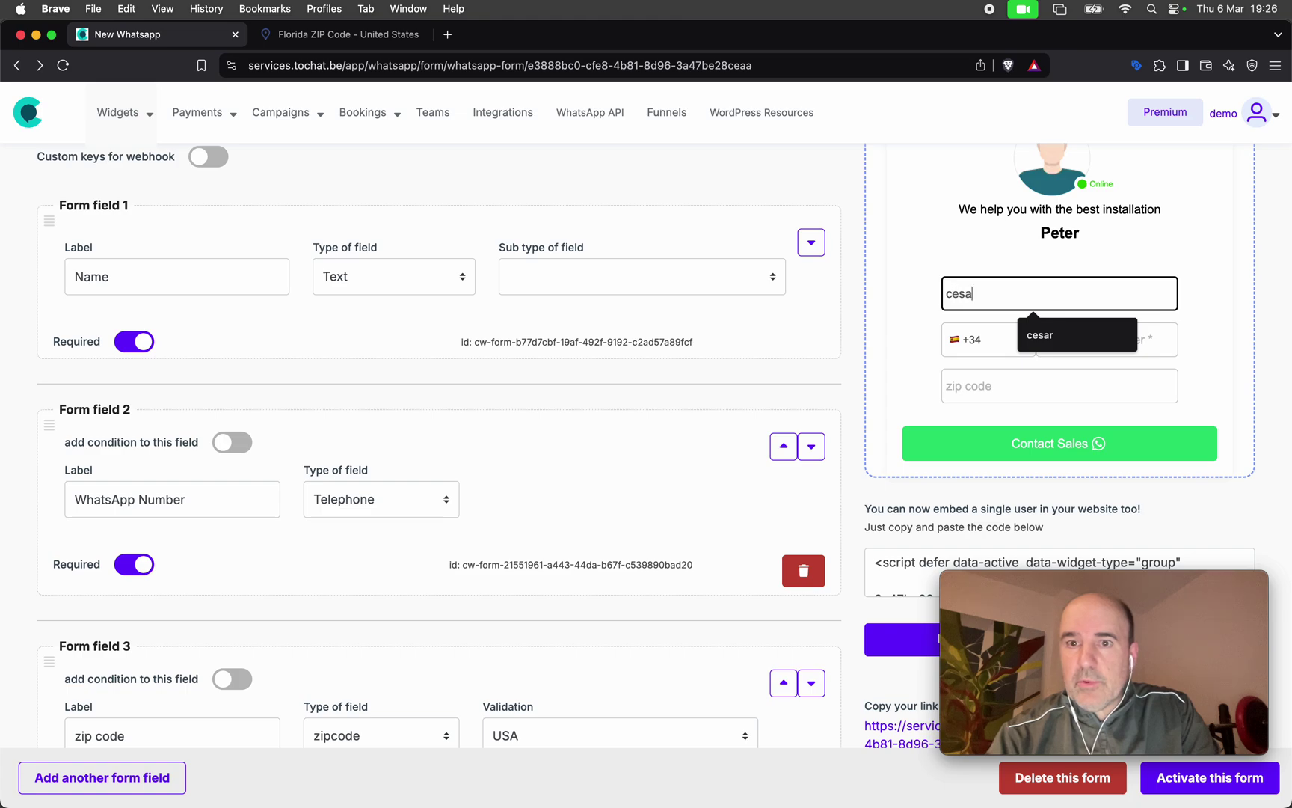
pyautogui.write('r')
pyautogui.press('Tab')
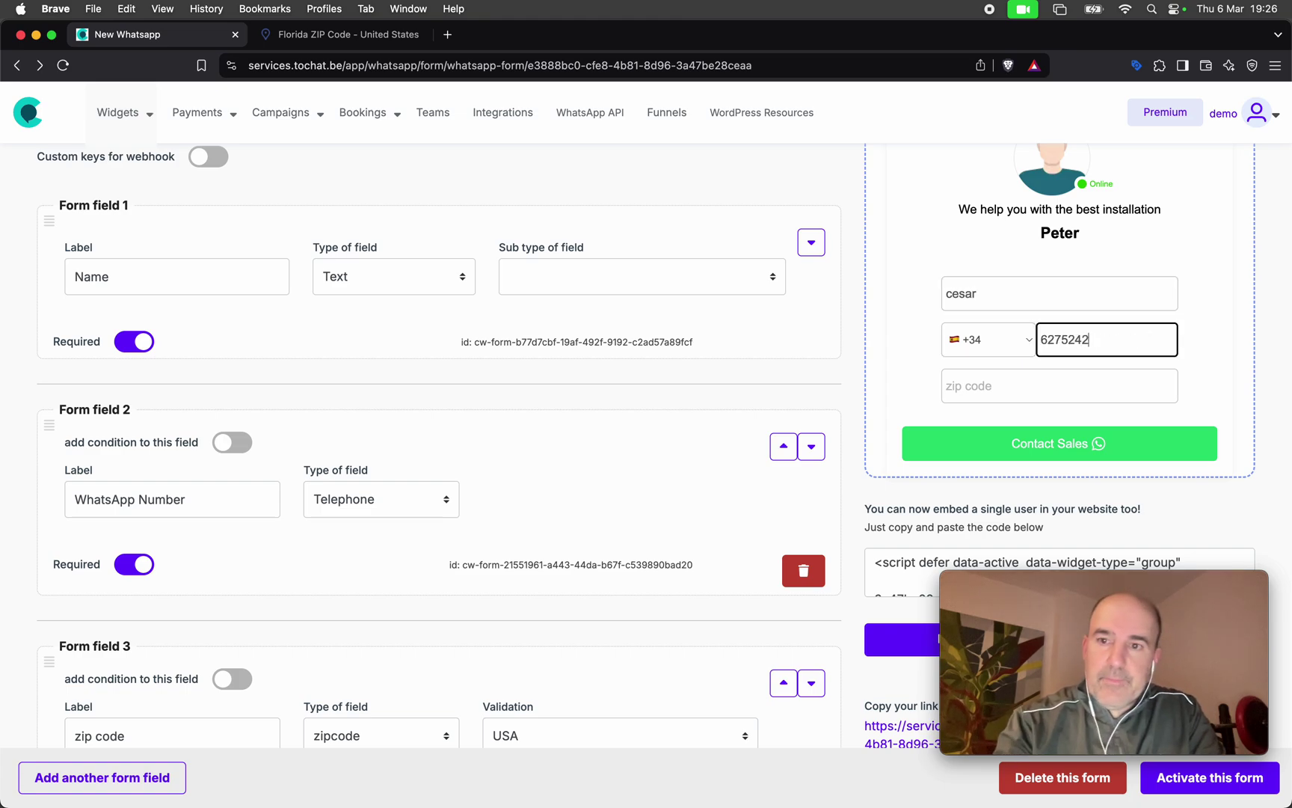
pyautogui.press('Tab')
pyautogui.write('34953')
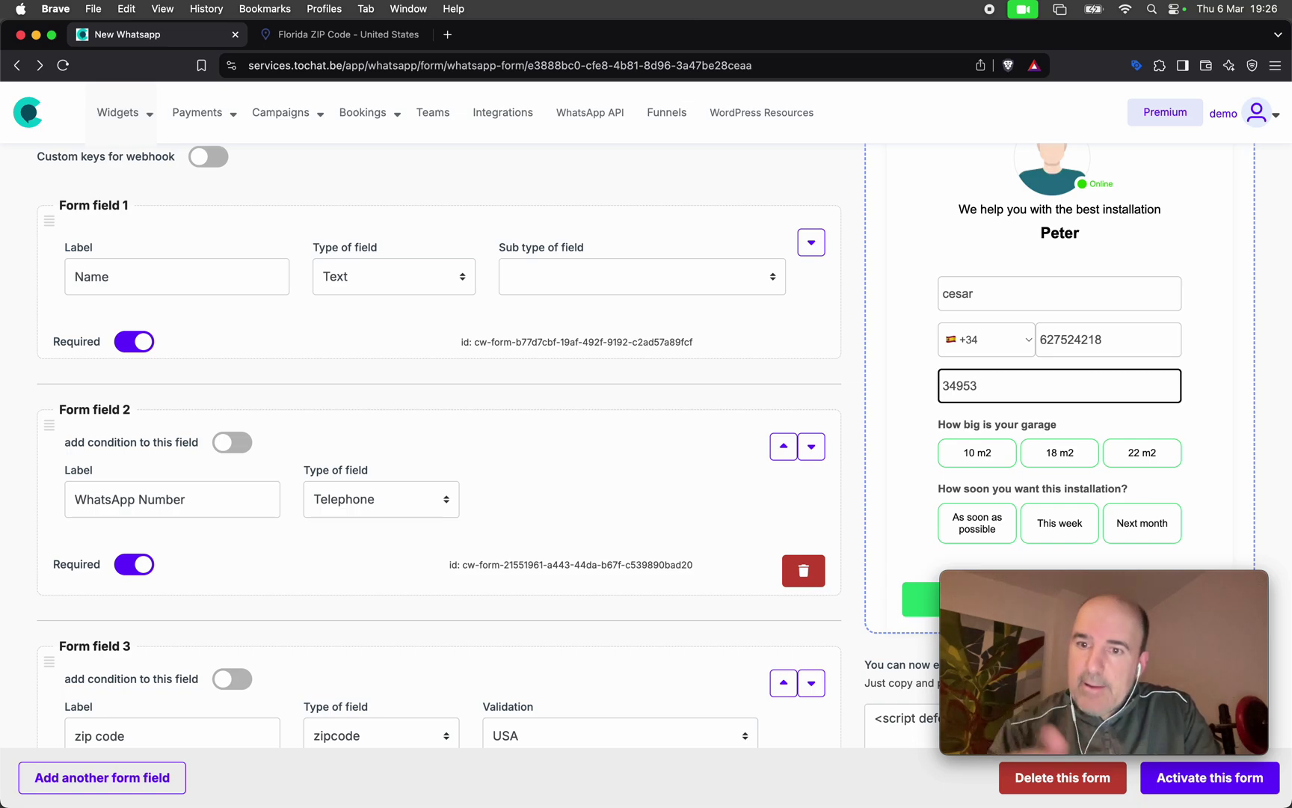
pyautogui.scroll(-2, 1060, 419)
pyautogui.click(978, 365)
pyautogui.click(1063, 448)
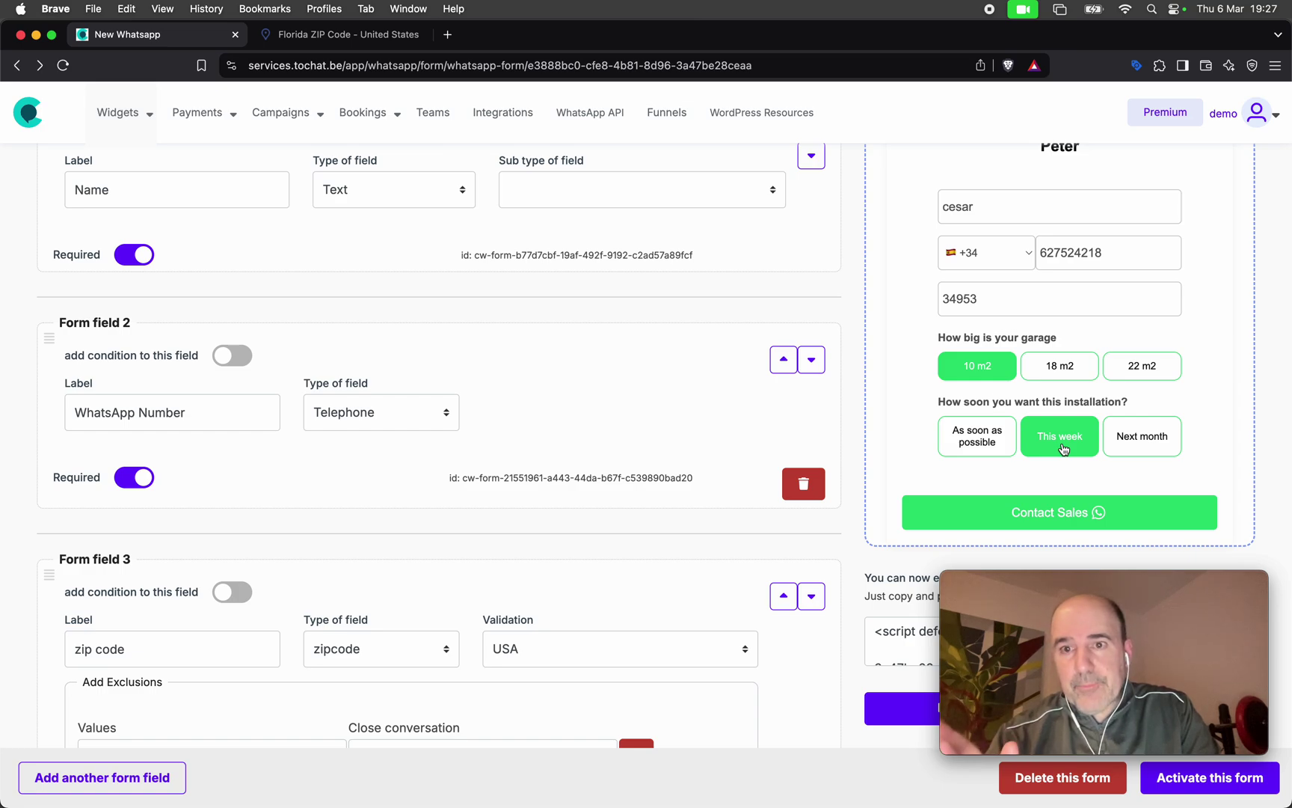
# Change the preview zip to 34952 to hide the extra questions, then back to 34953.
pyautogui.click(999, 298)
pyautogui.press('BackSpace')
pyautogui.write('2')
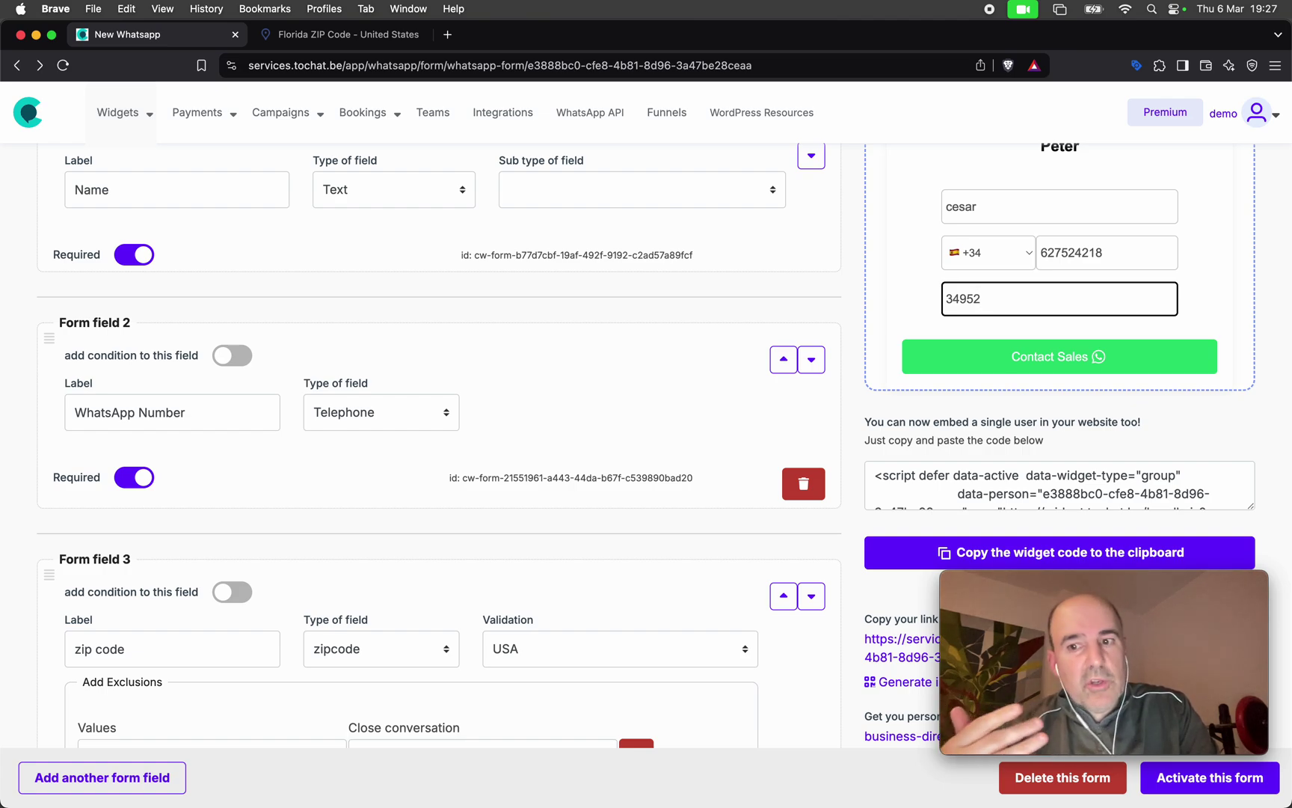
pyautogui.press('BackSpace')
pyautogui.write('3')
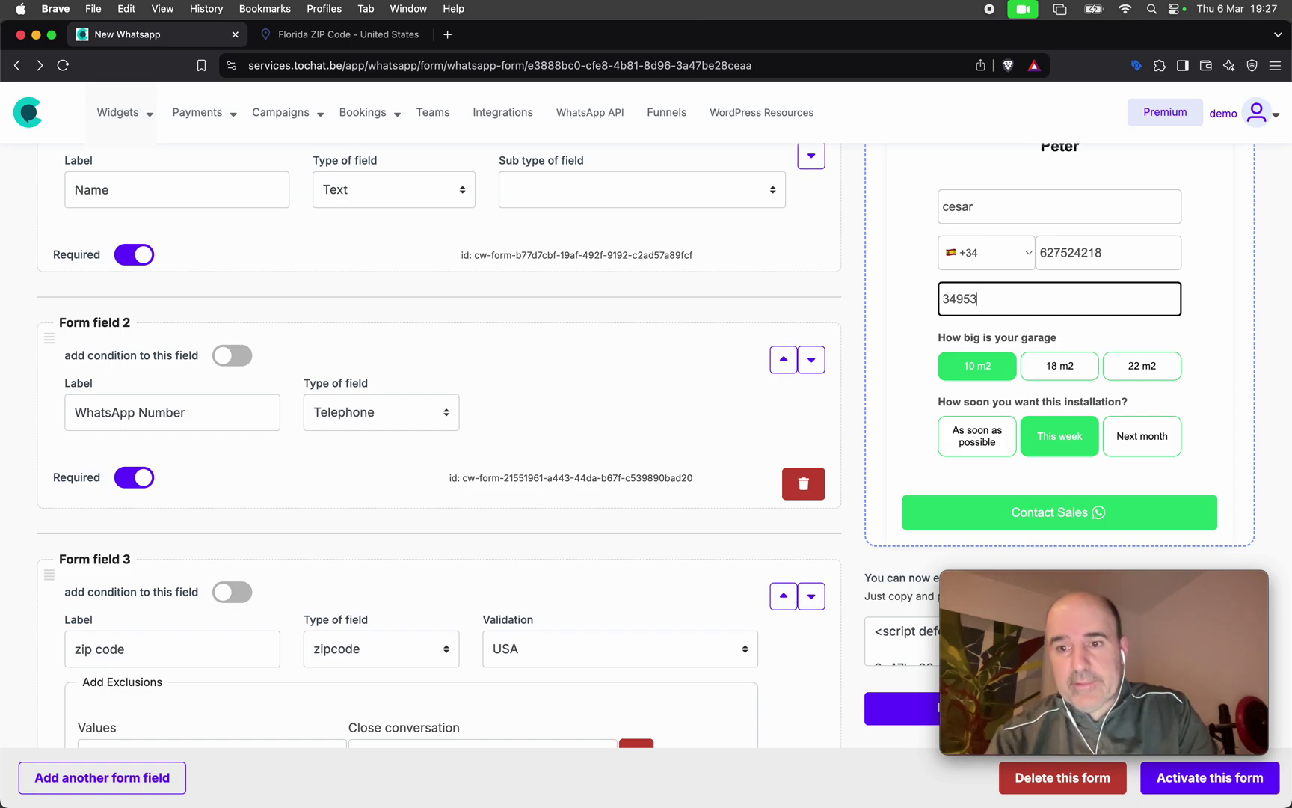
pyautogui.scroll(5, 898, 354)
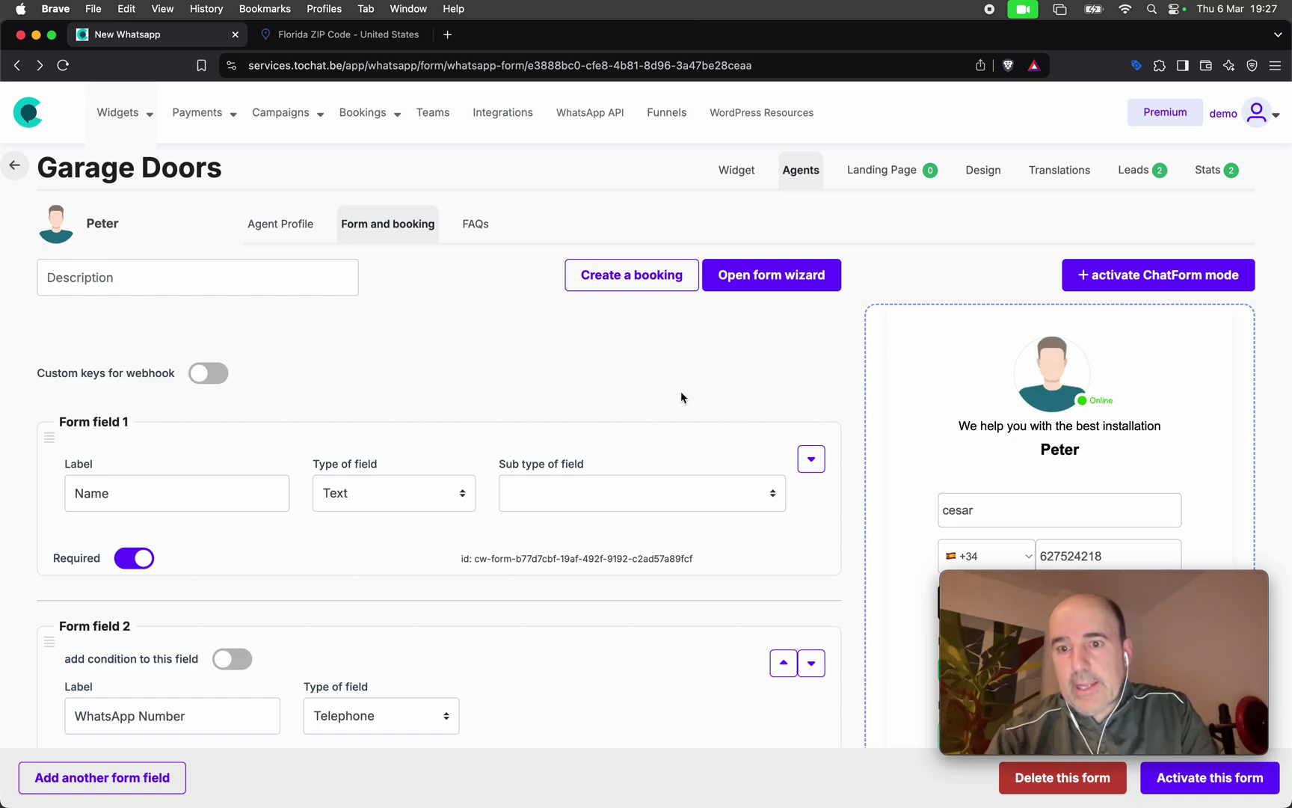
pyautogui.scroll(-5, 664, 355)
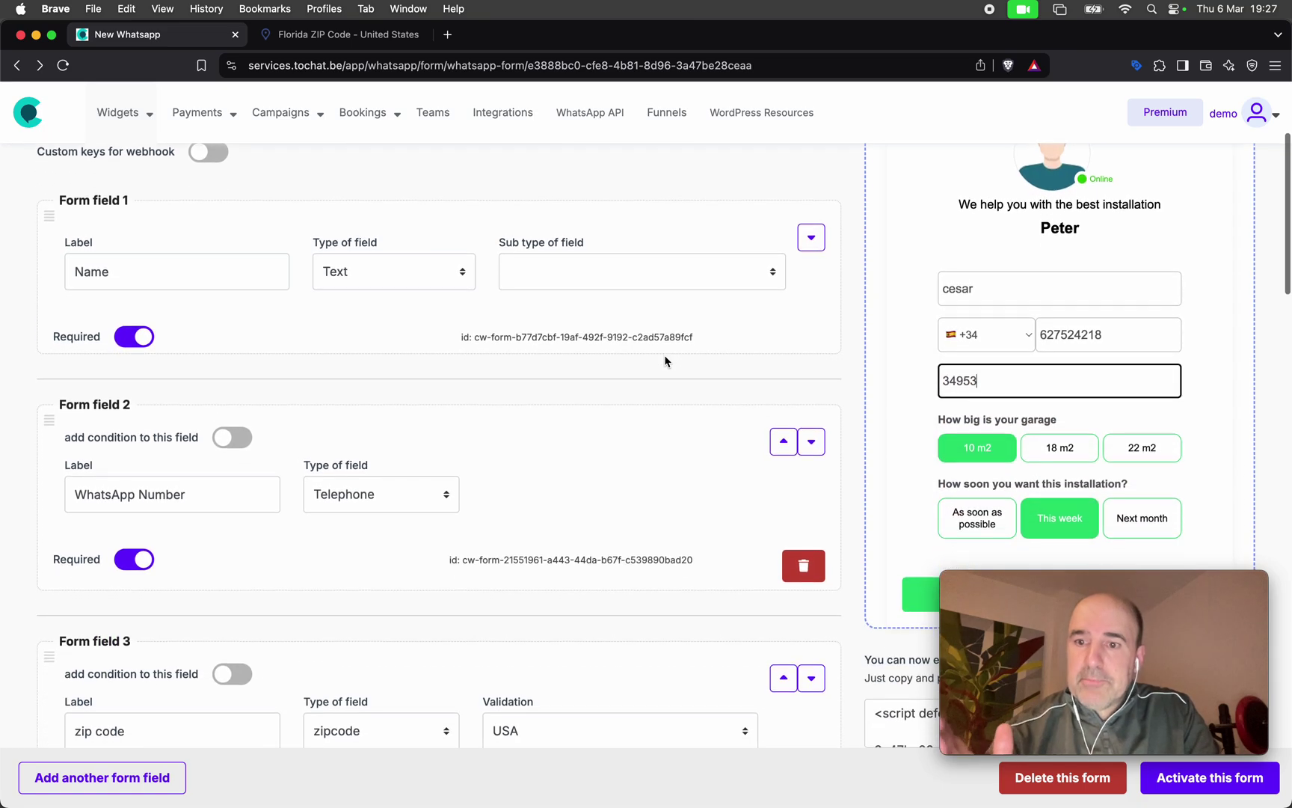
pyautogui.scroll(-5, 664, 362)
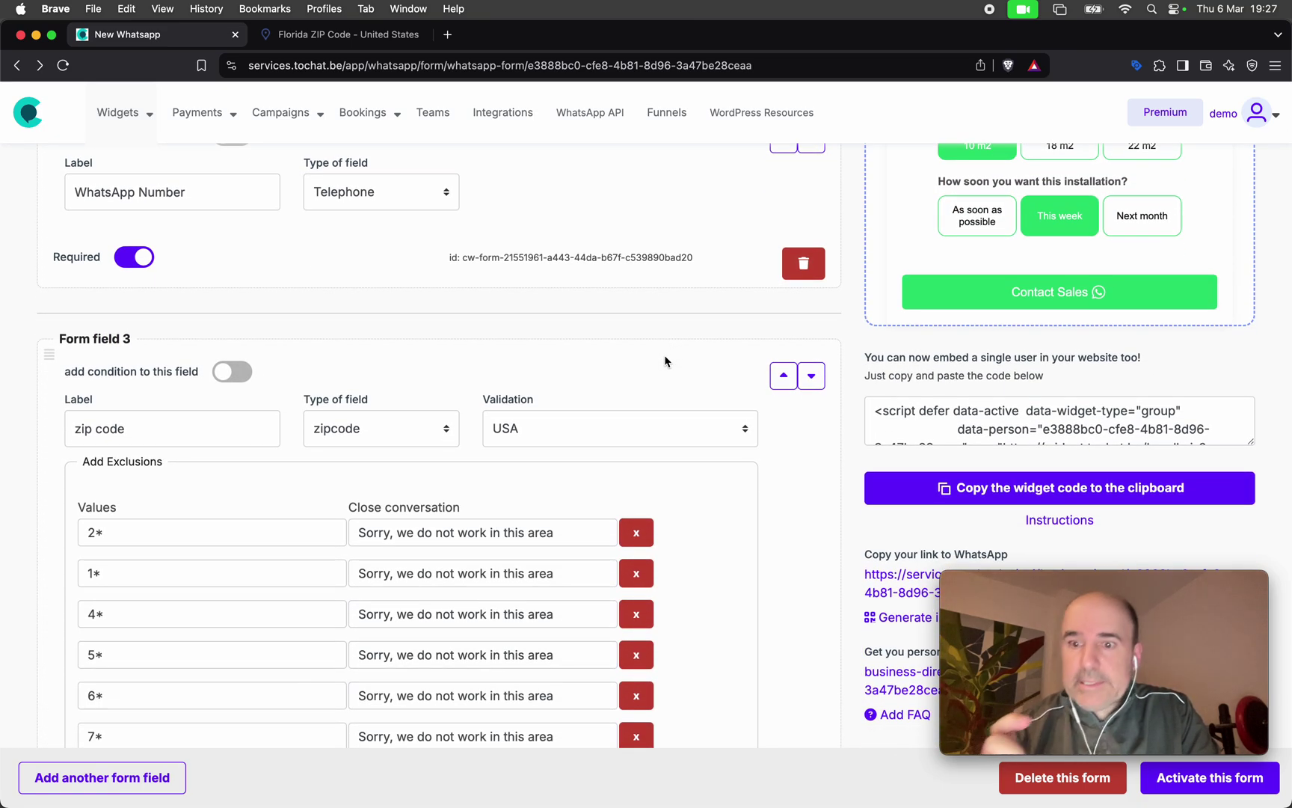